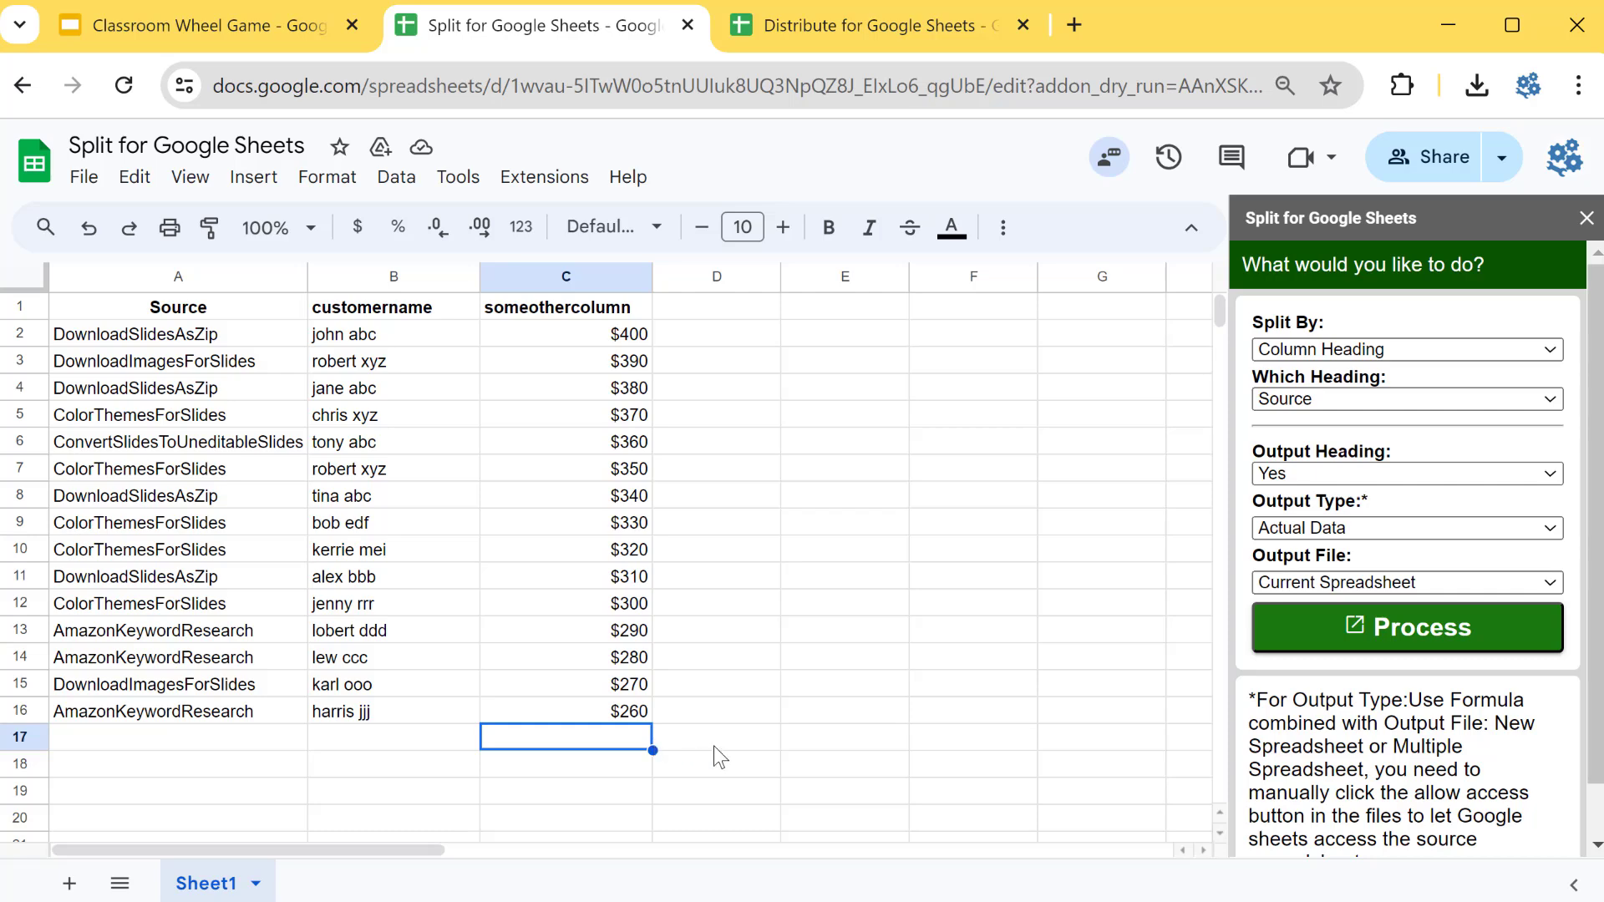
- Examine the available Split By methods and the column headings offered for splitting
{"action": "left_click", "coordinate": [835, 568]}
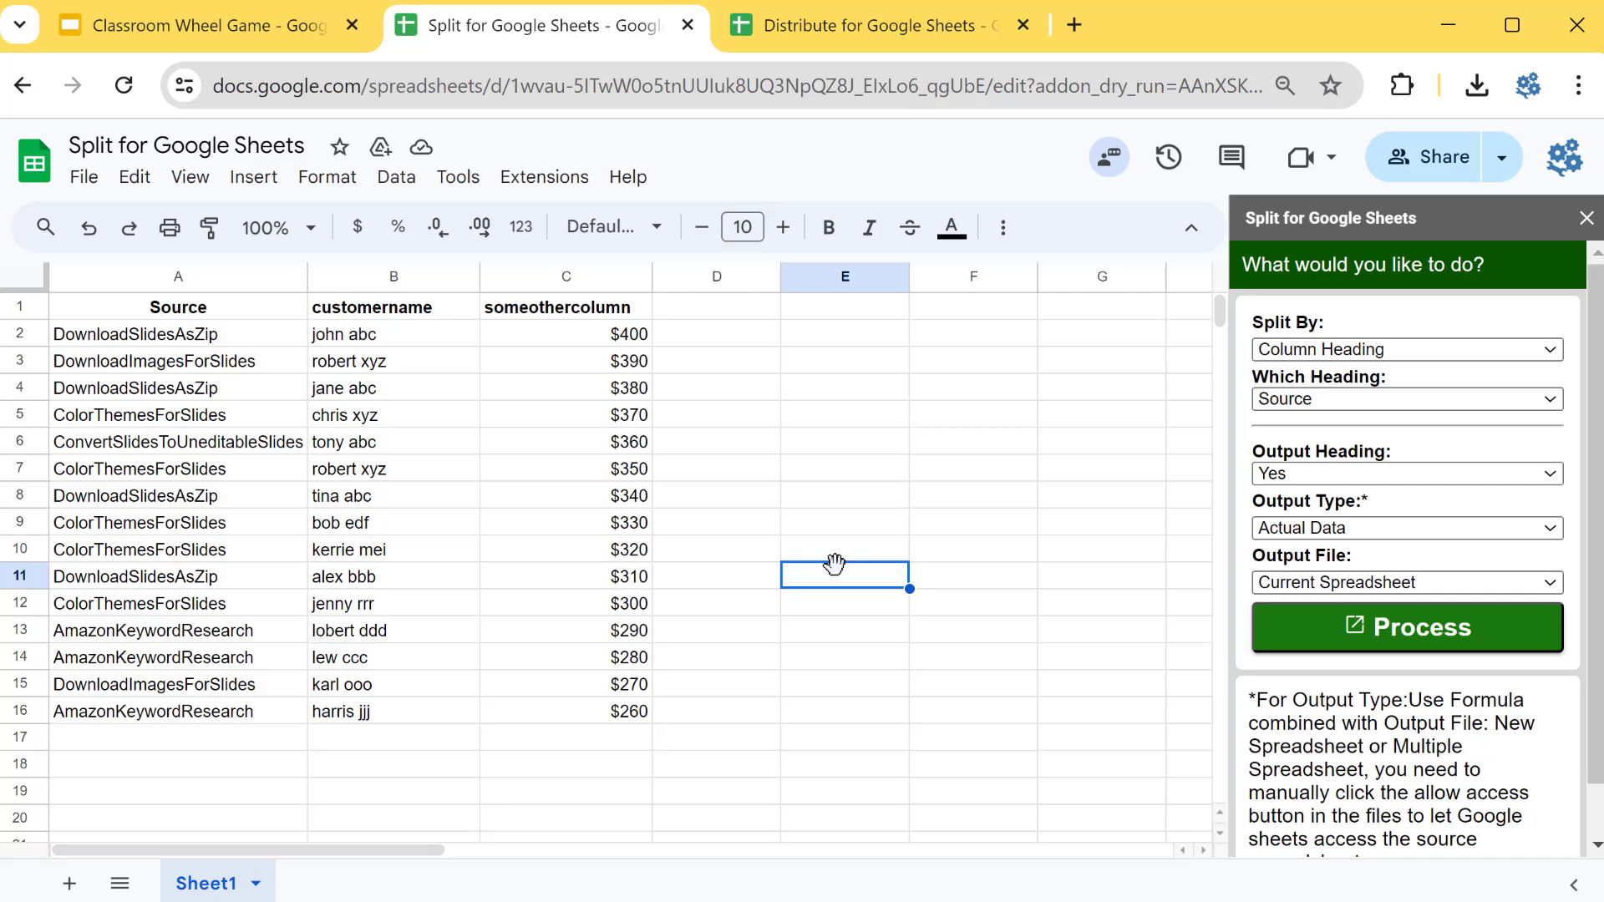
{"action": "left_click", "coordinate": [1270, 351]}
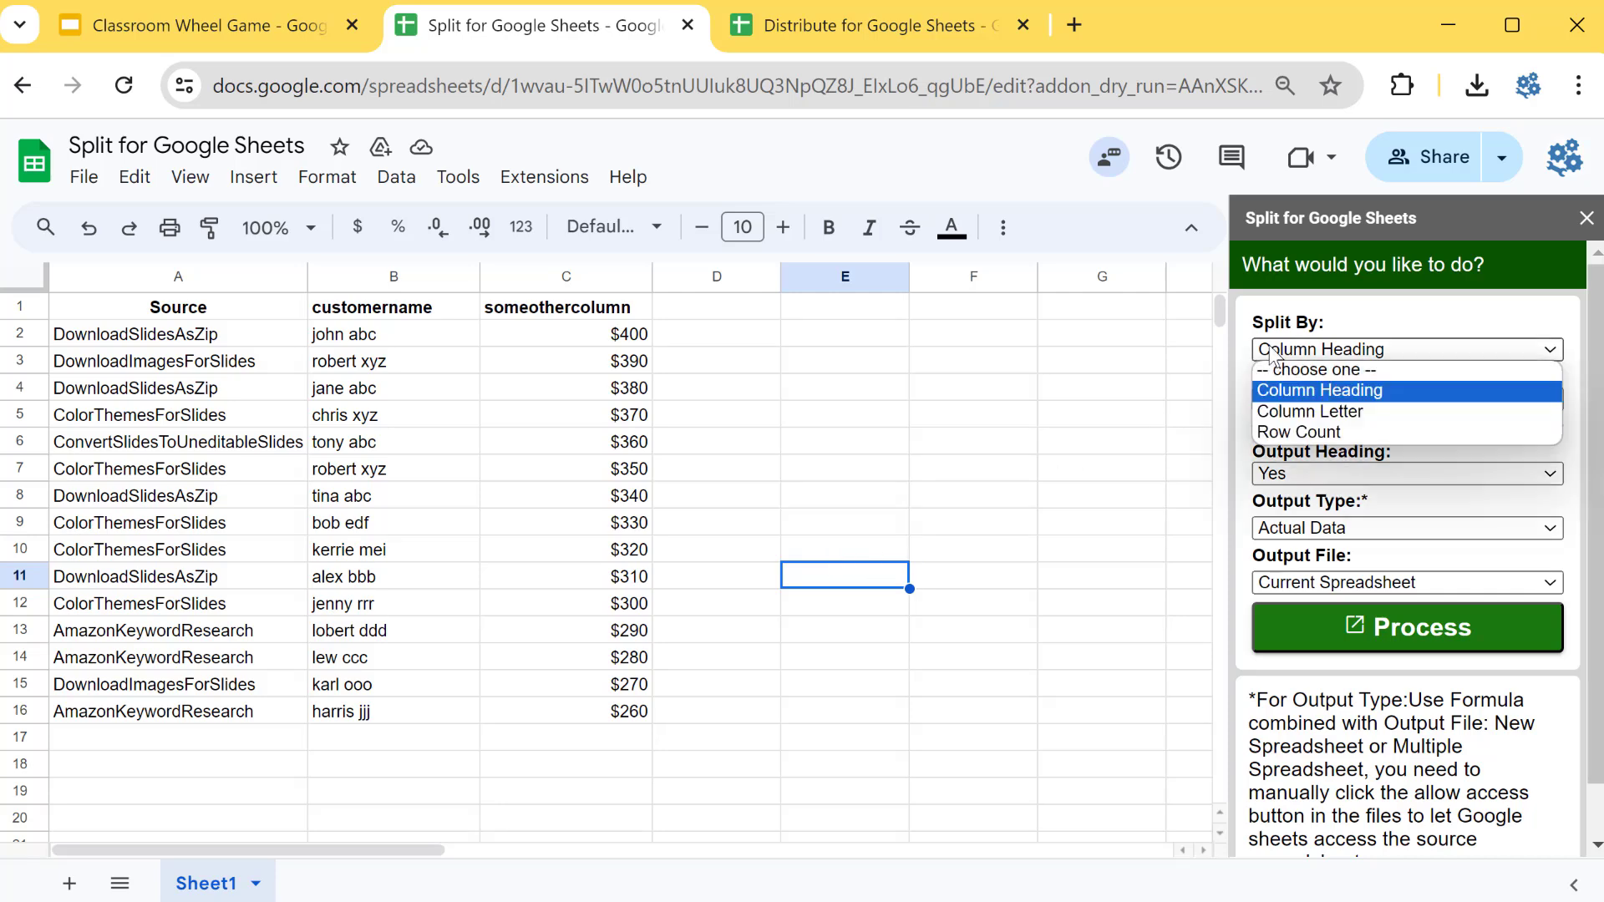
{"action": "left_click", "coordinate": [1387, 342]}
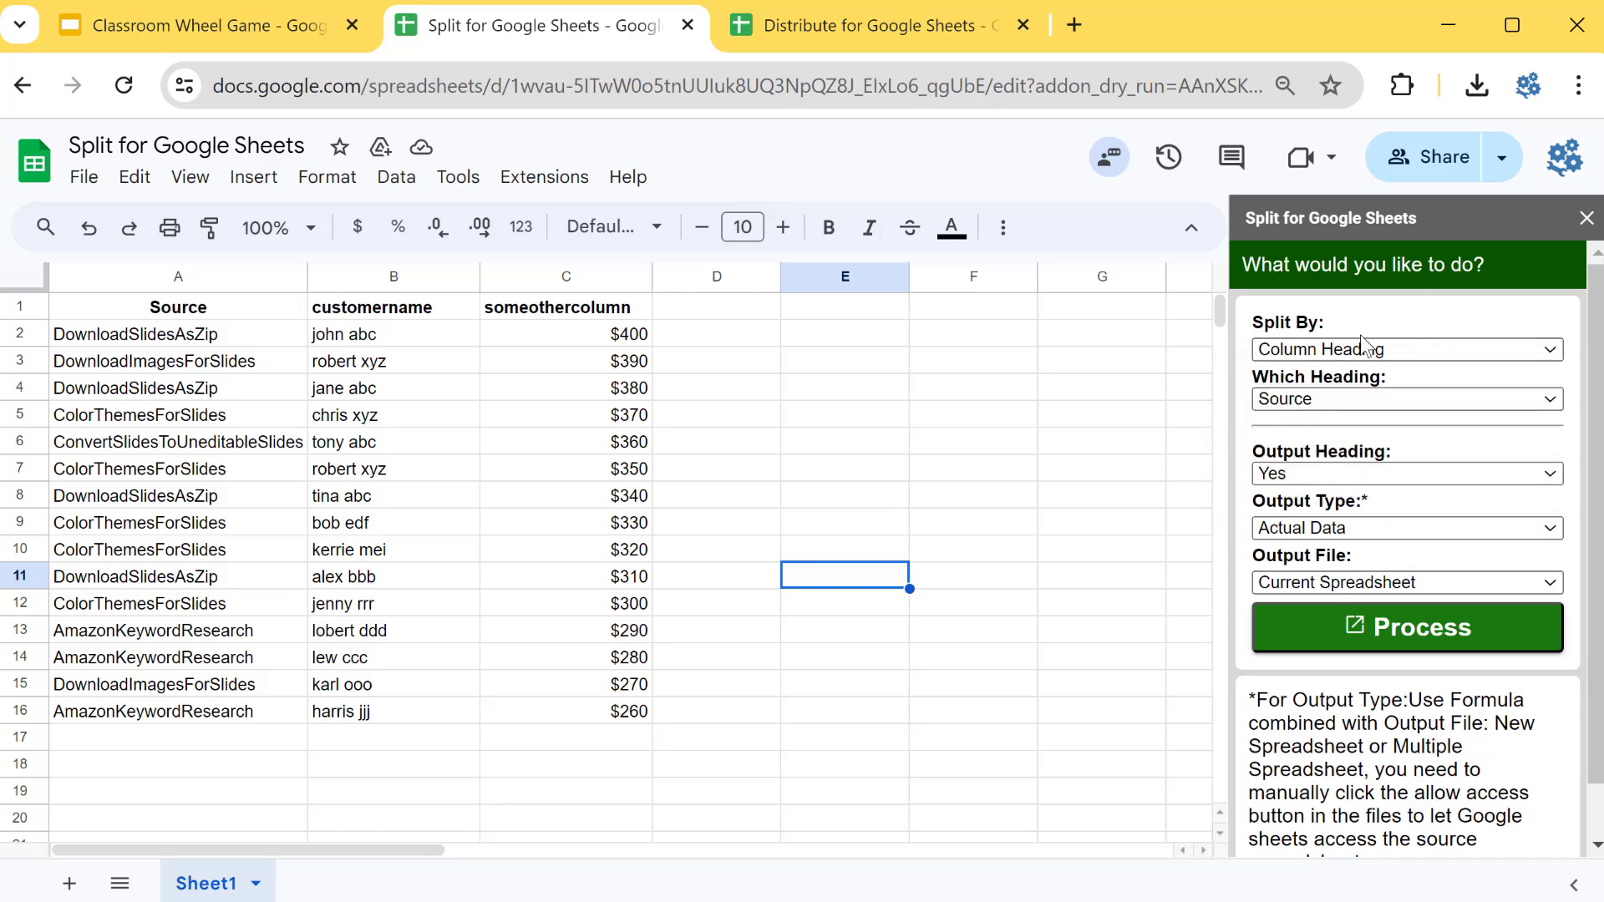
{"action": "left_click", "coordinate": [1361, 344]}
{"action": "left_click", "coordinate": [1354, 391]}
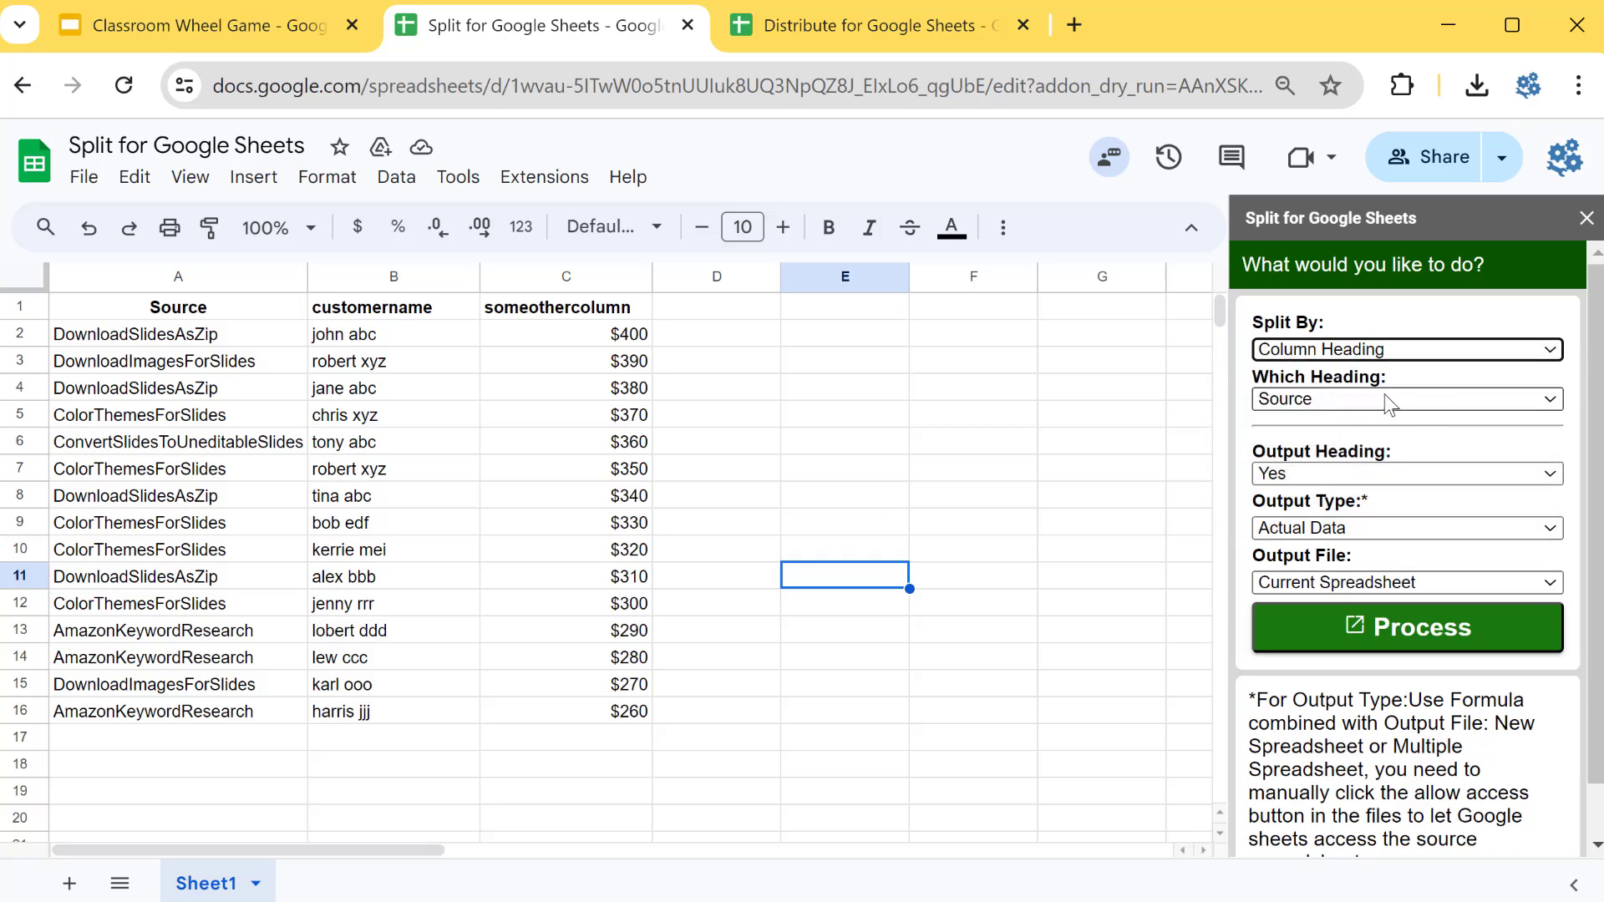
{"action": "left_click", "coordinate": [1382, 397]}
{"action": "left_click", "coordinate": [1409, 491]}
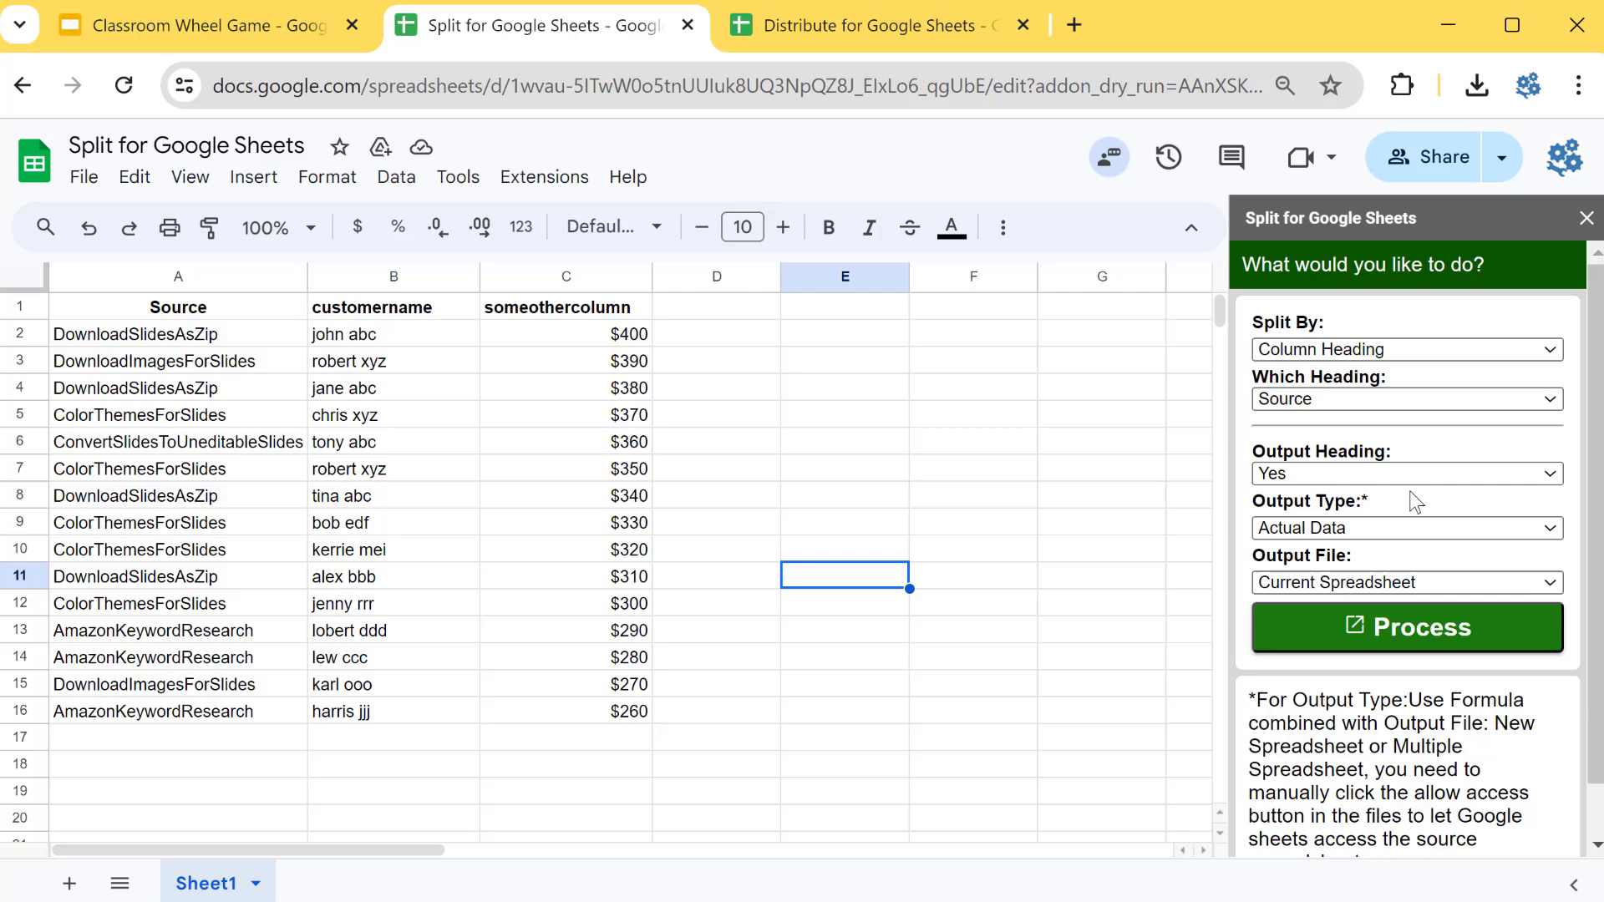
{"action": "left_click", "coordinate": [1324, 401]}
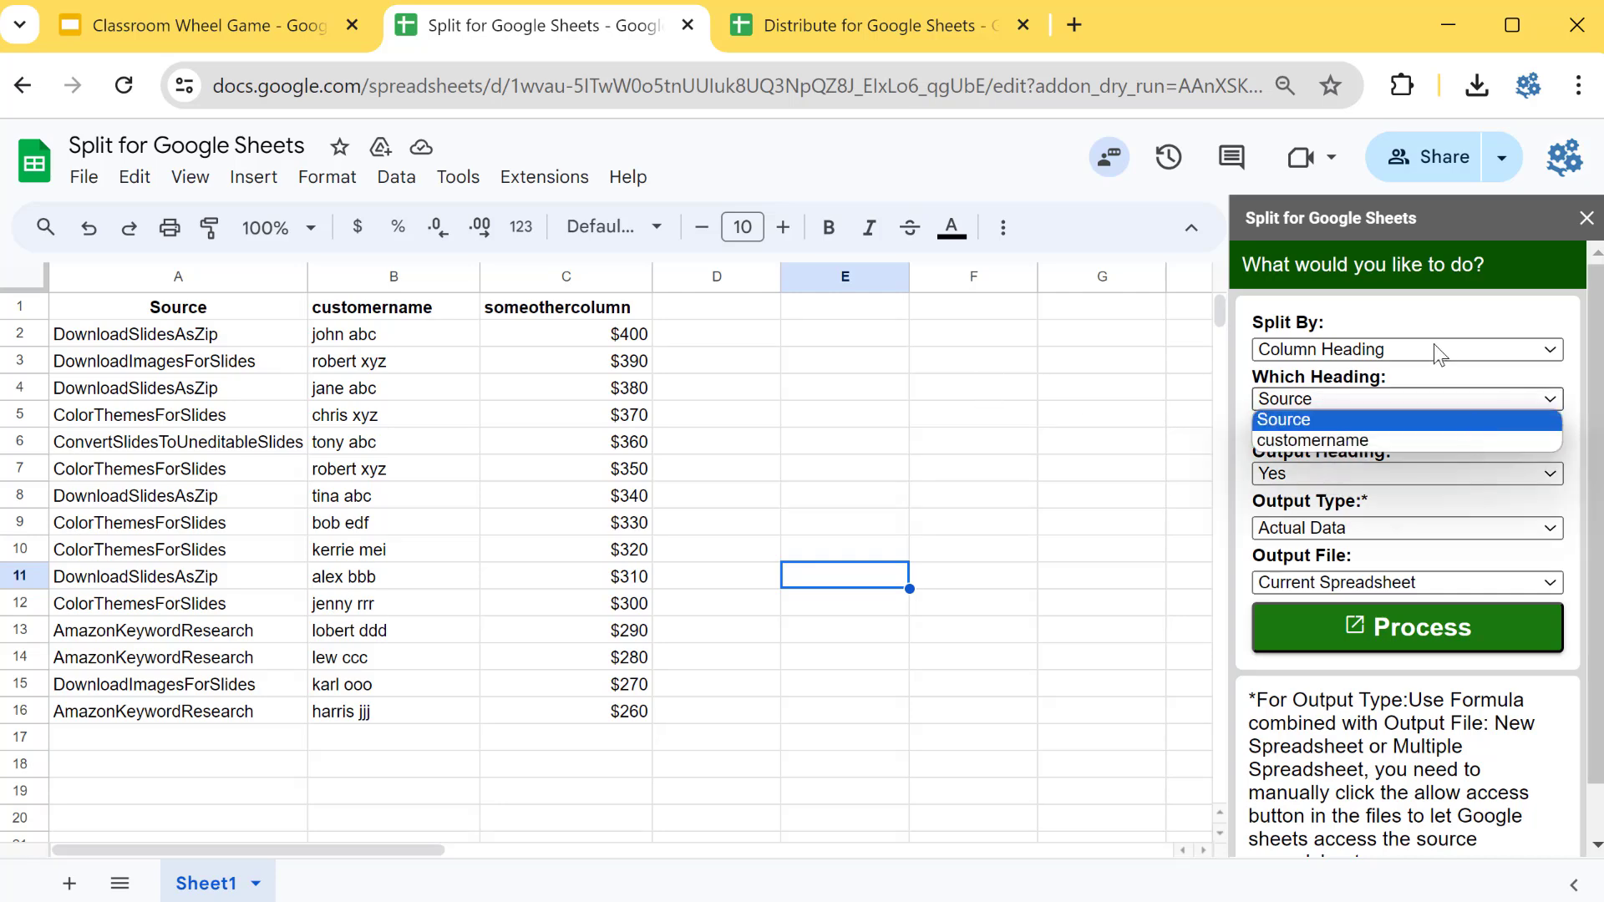
- Set the split method to Column Letter and view the column choices
{"action": "left_click", "coordinate": [1422, 343]}
{"action": "left_click", "coordinate": [1345, 411]}
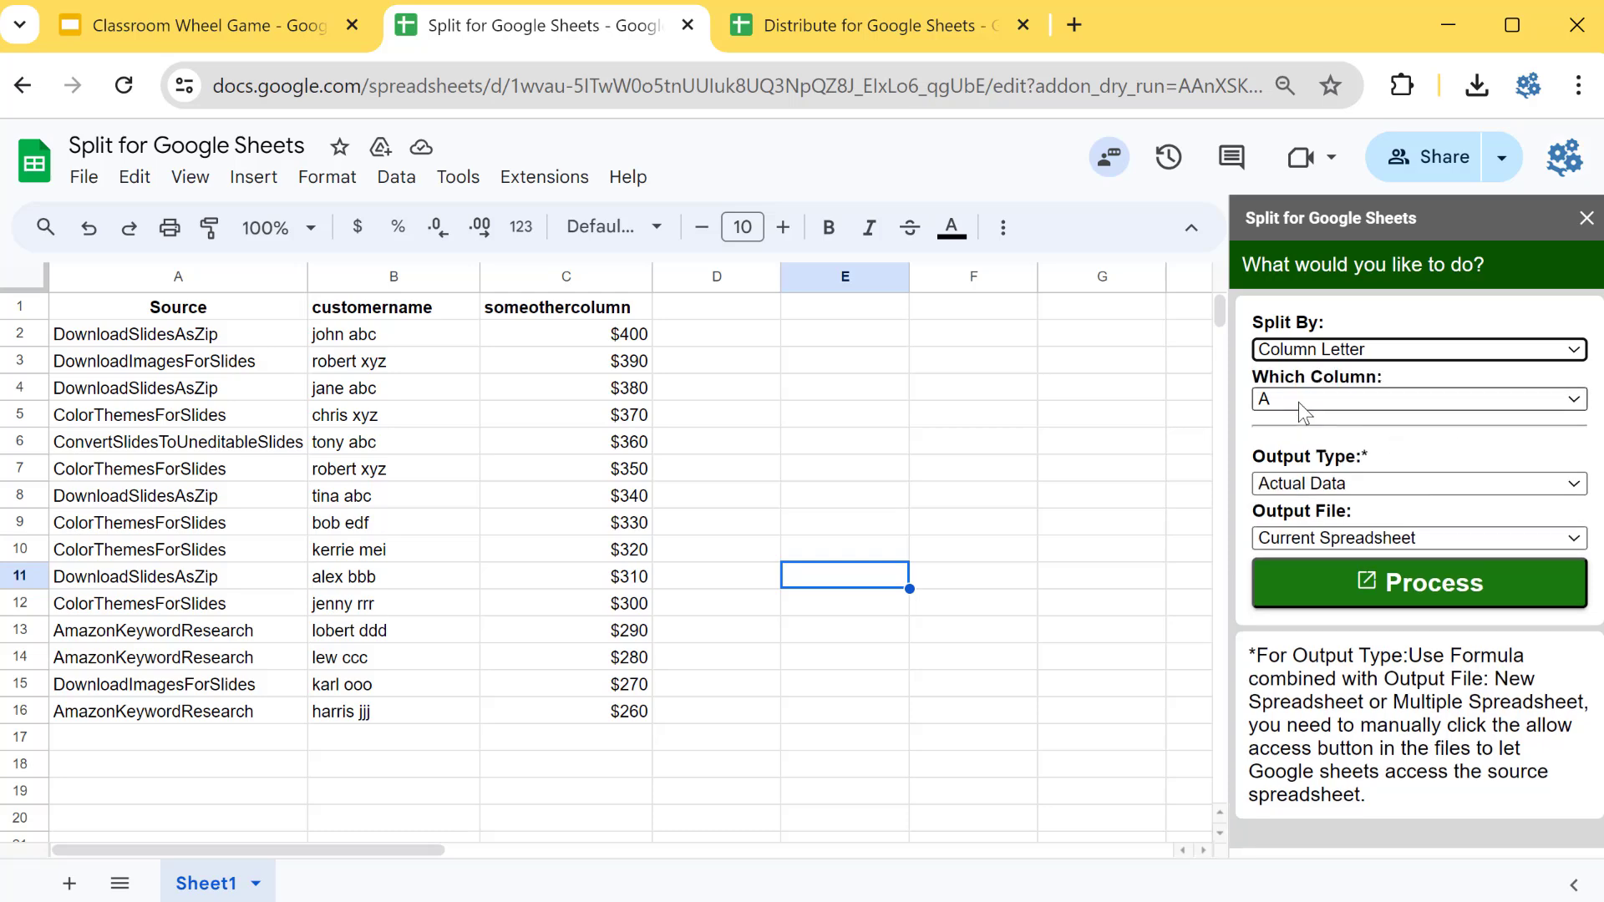
{"action": "left_click", "coordinate": [1298, 401]}
- Switch the split method back to Column Heading and review the headings it offers
{"action": "left_click", "coordinate": [1421, 349]}
{"action": "left_click", "coordinate": [1420, 349]}
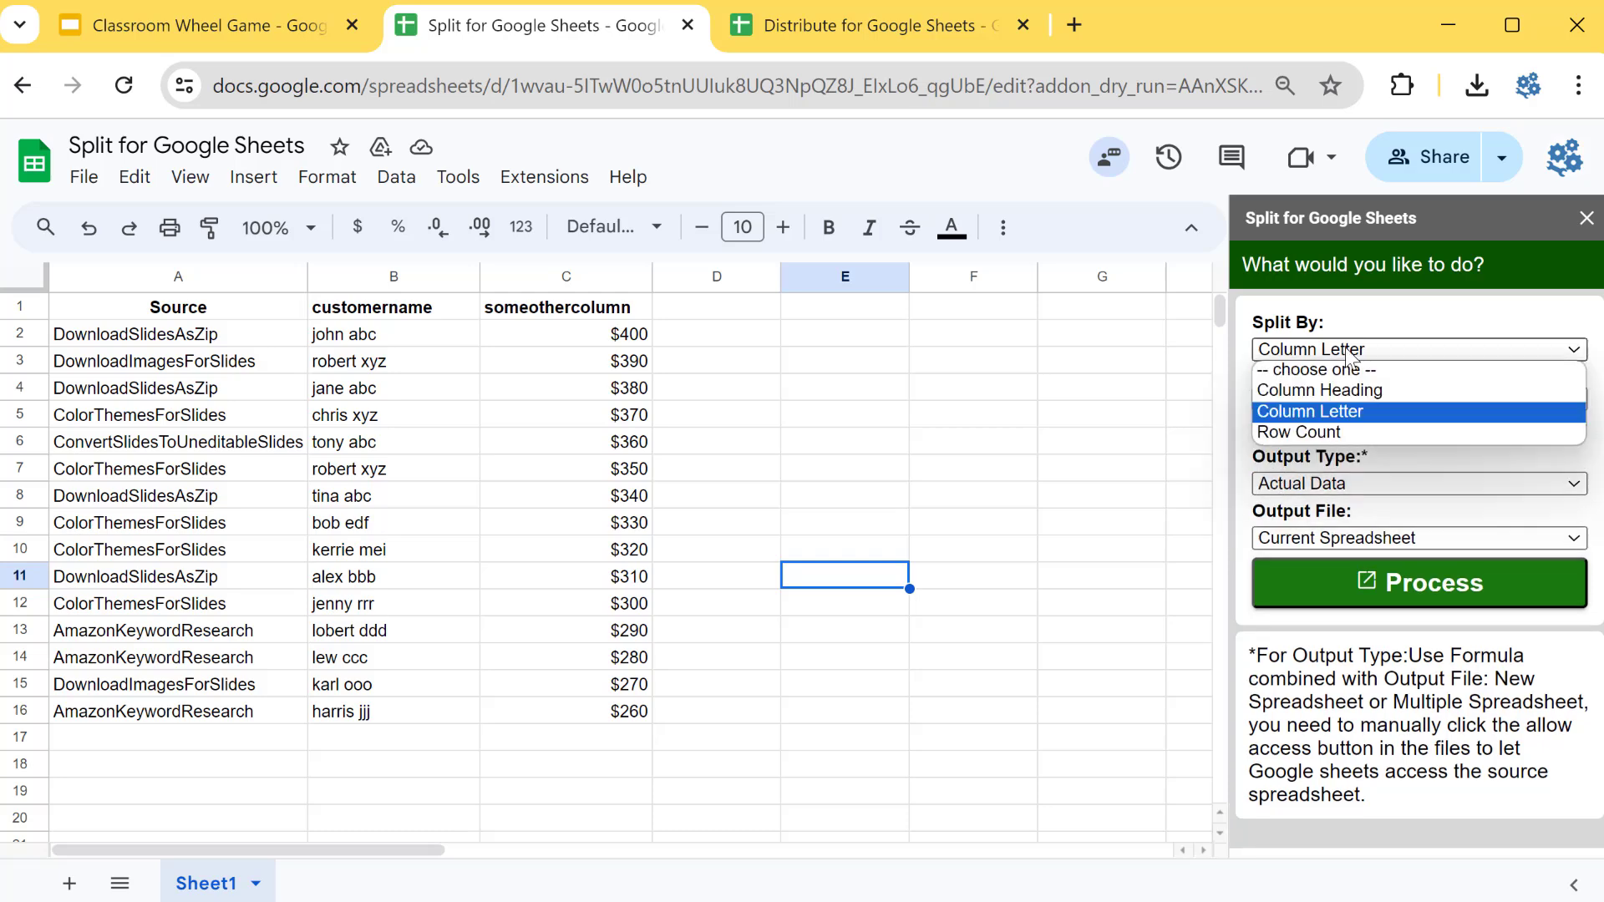
{"action": "left_click", "coordinate": [1337, 387]}
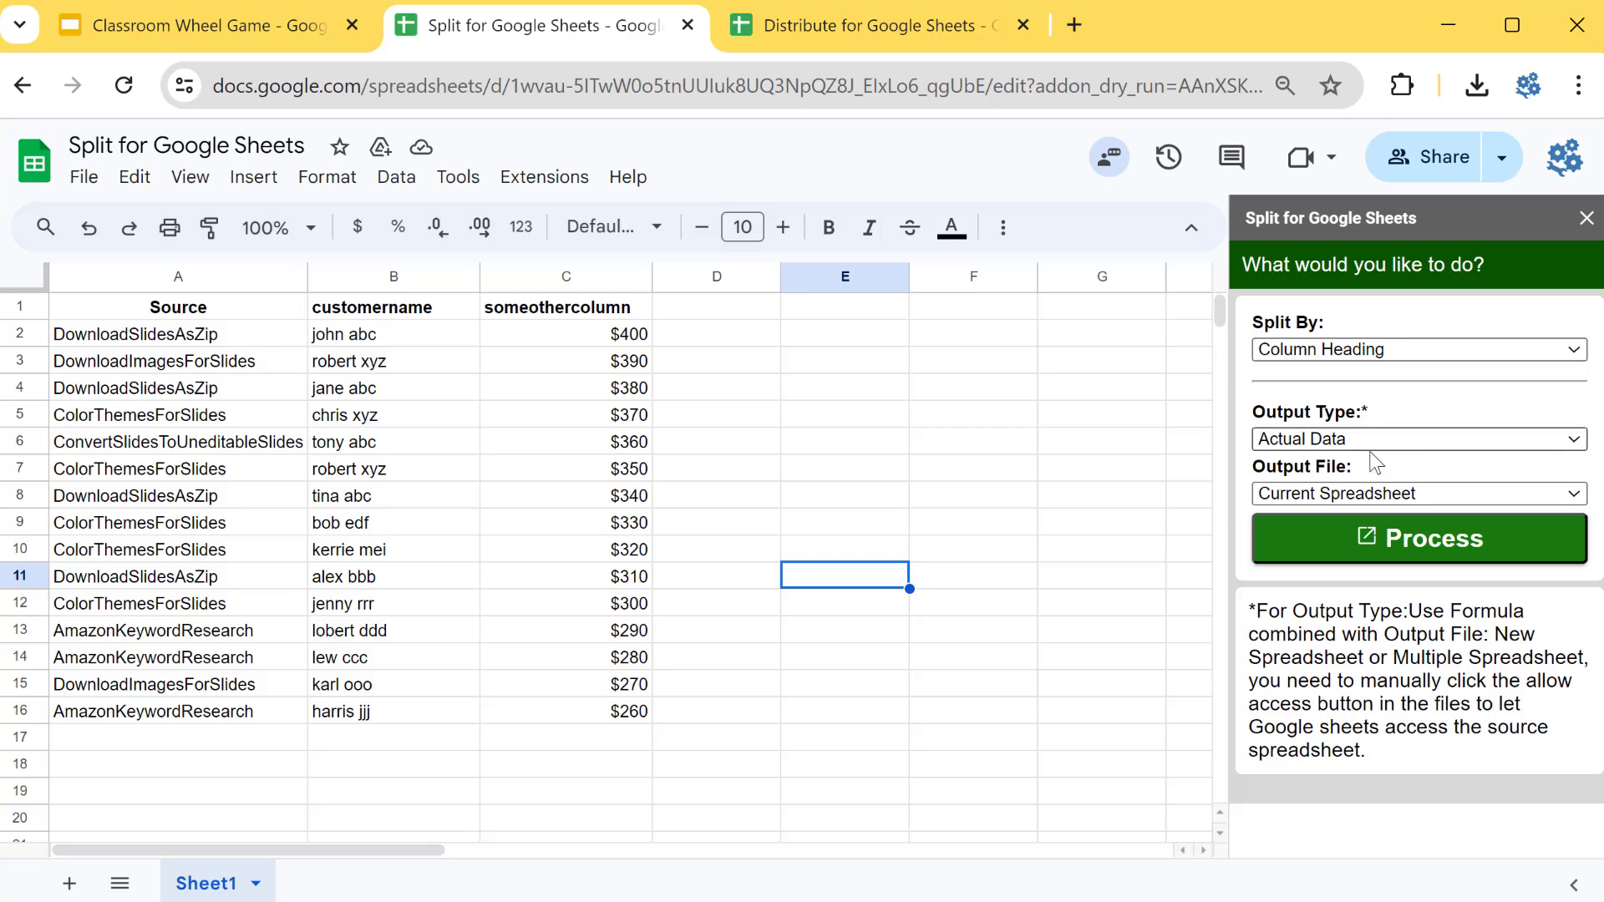
{"action": "left_click", "coordinate": [1315, 399]}
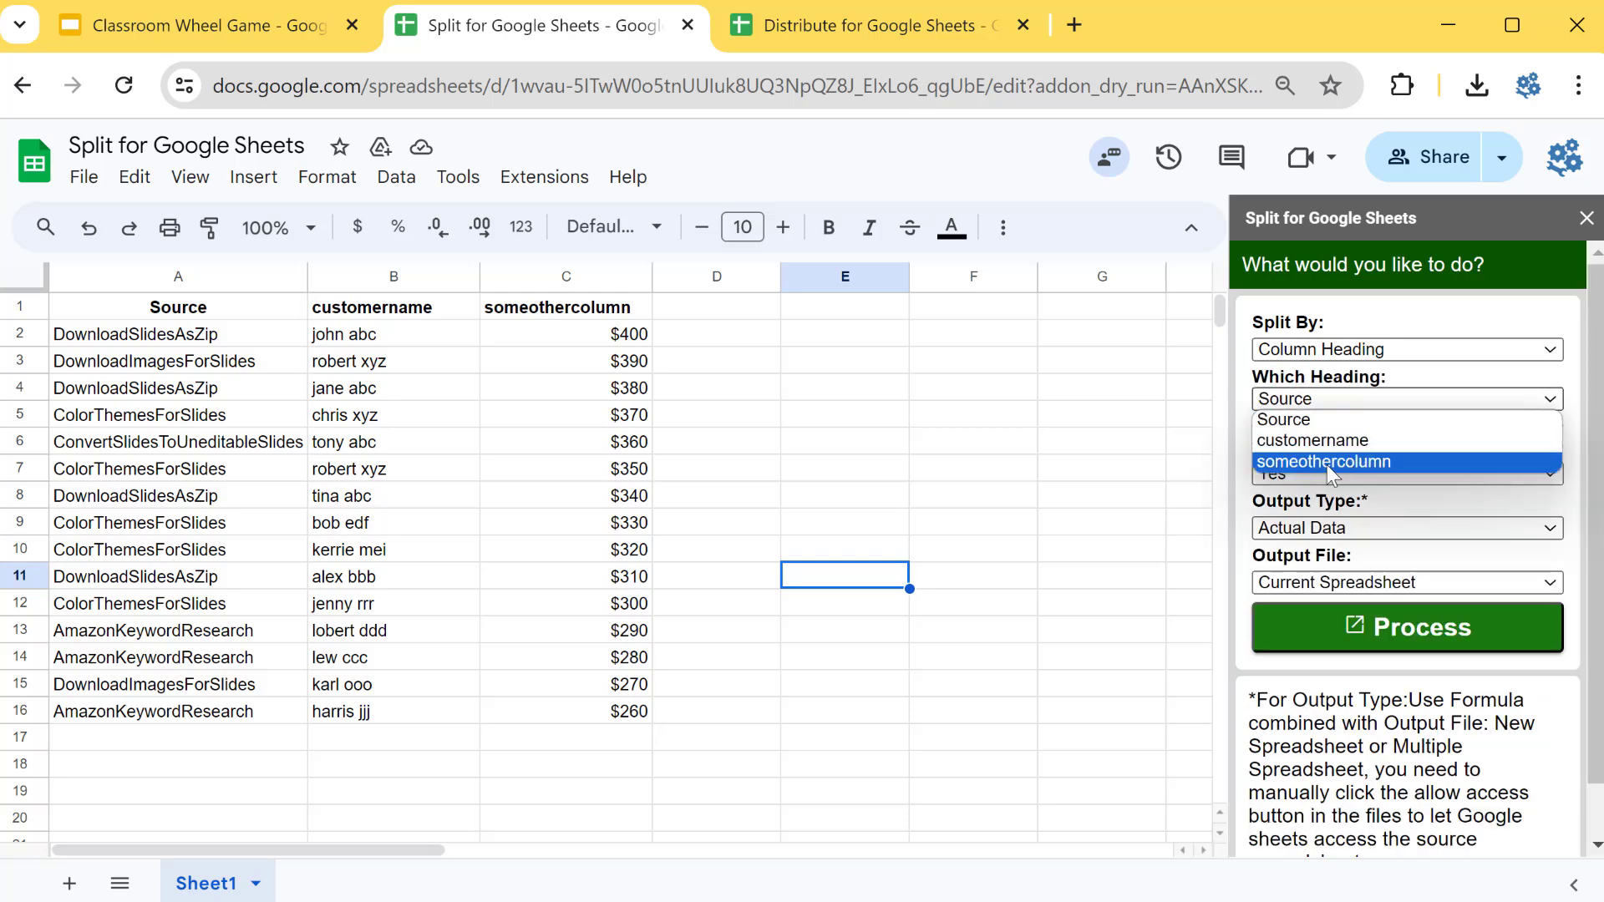
{"action": "left_click", "coordinate": [1397, 493]}
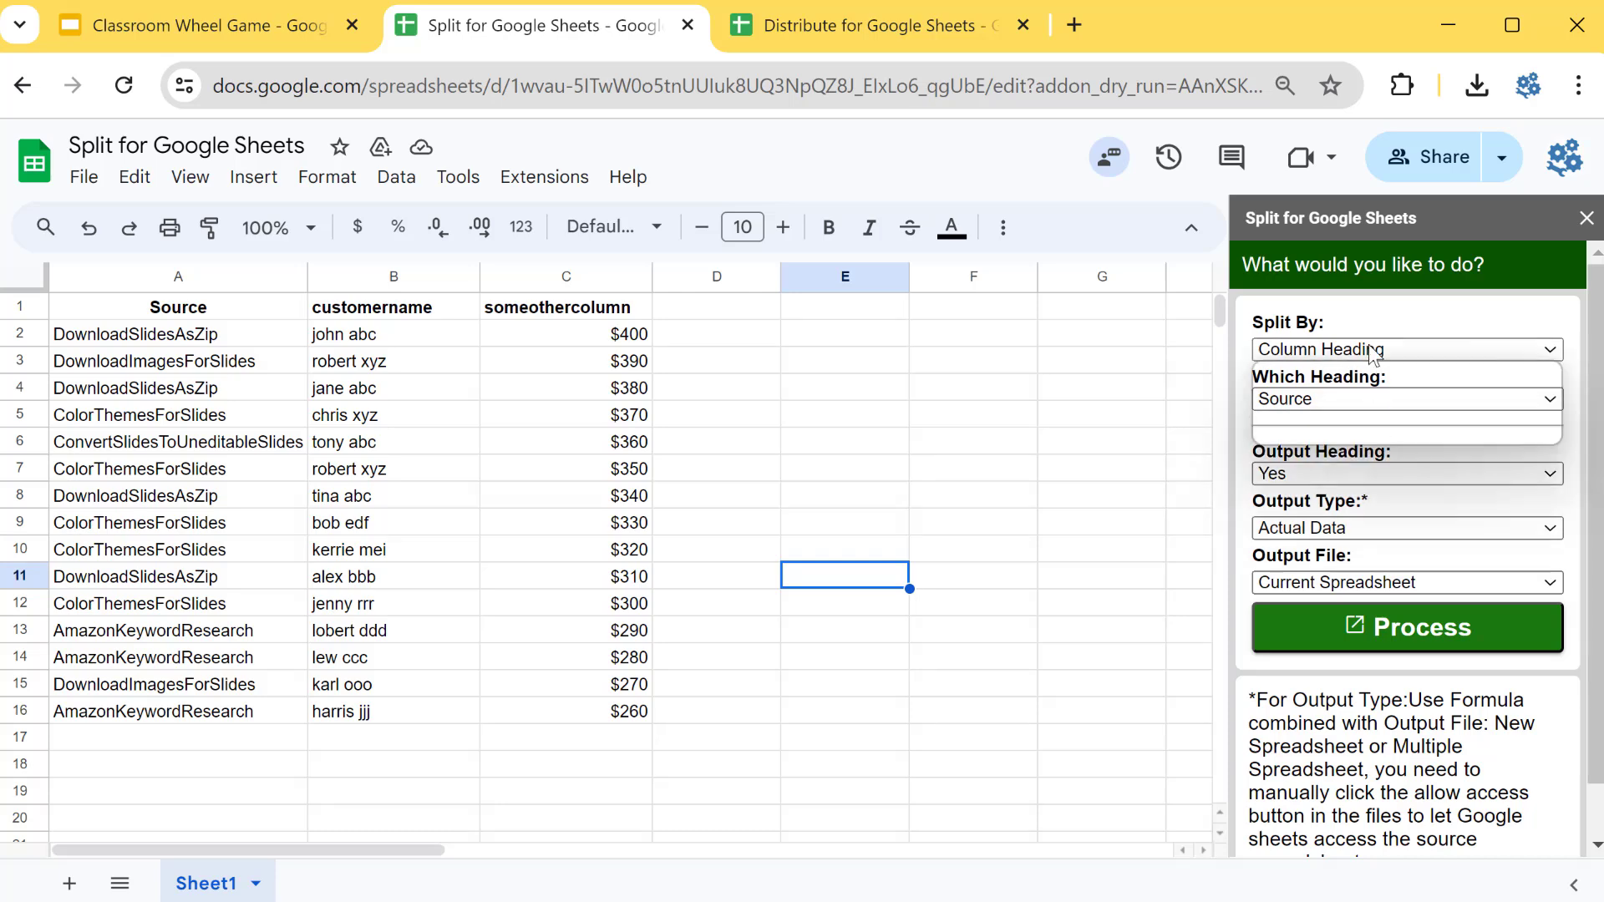
- Set the split method to Row Count
{"action": "left_click", "coordinate": [1312, 349]}
{"action": "left_click", "coordinate": [1328, 434]}
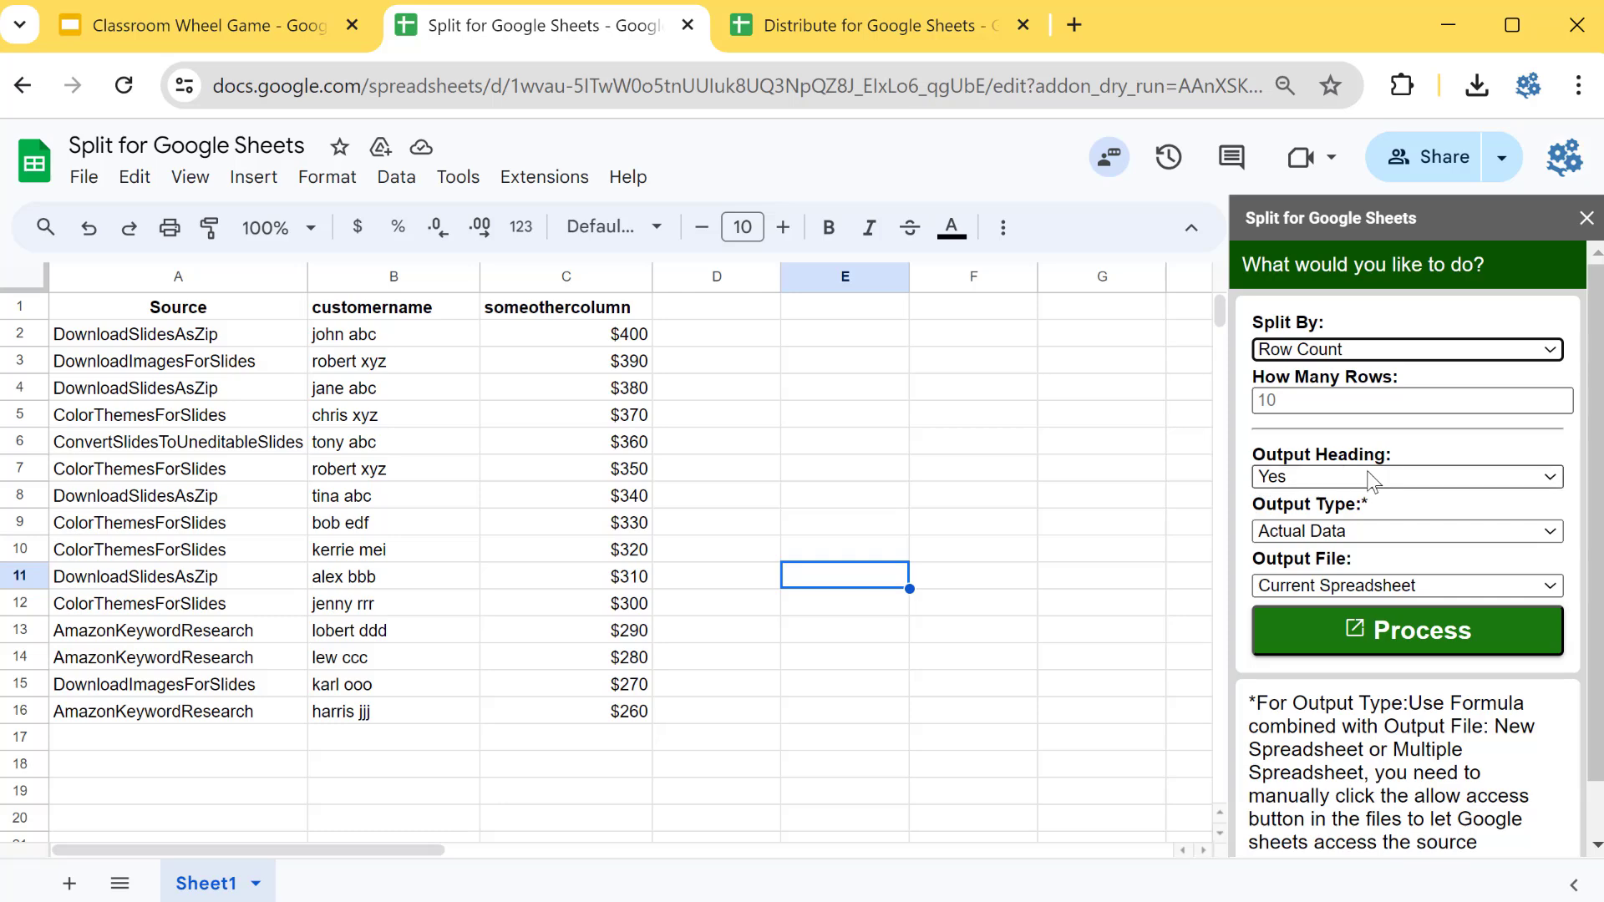
{"action": "left_click", "coordinate": [1410, 451]}
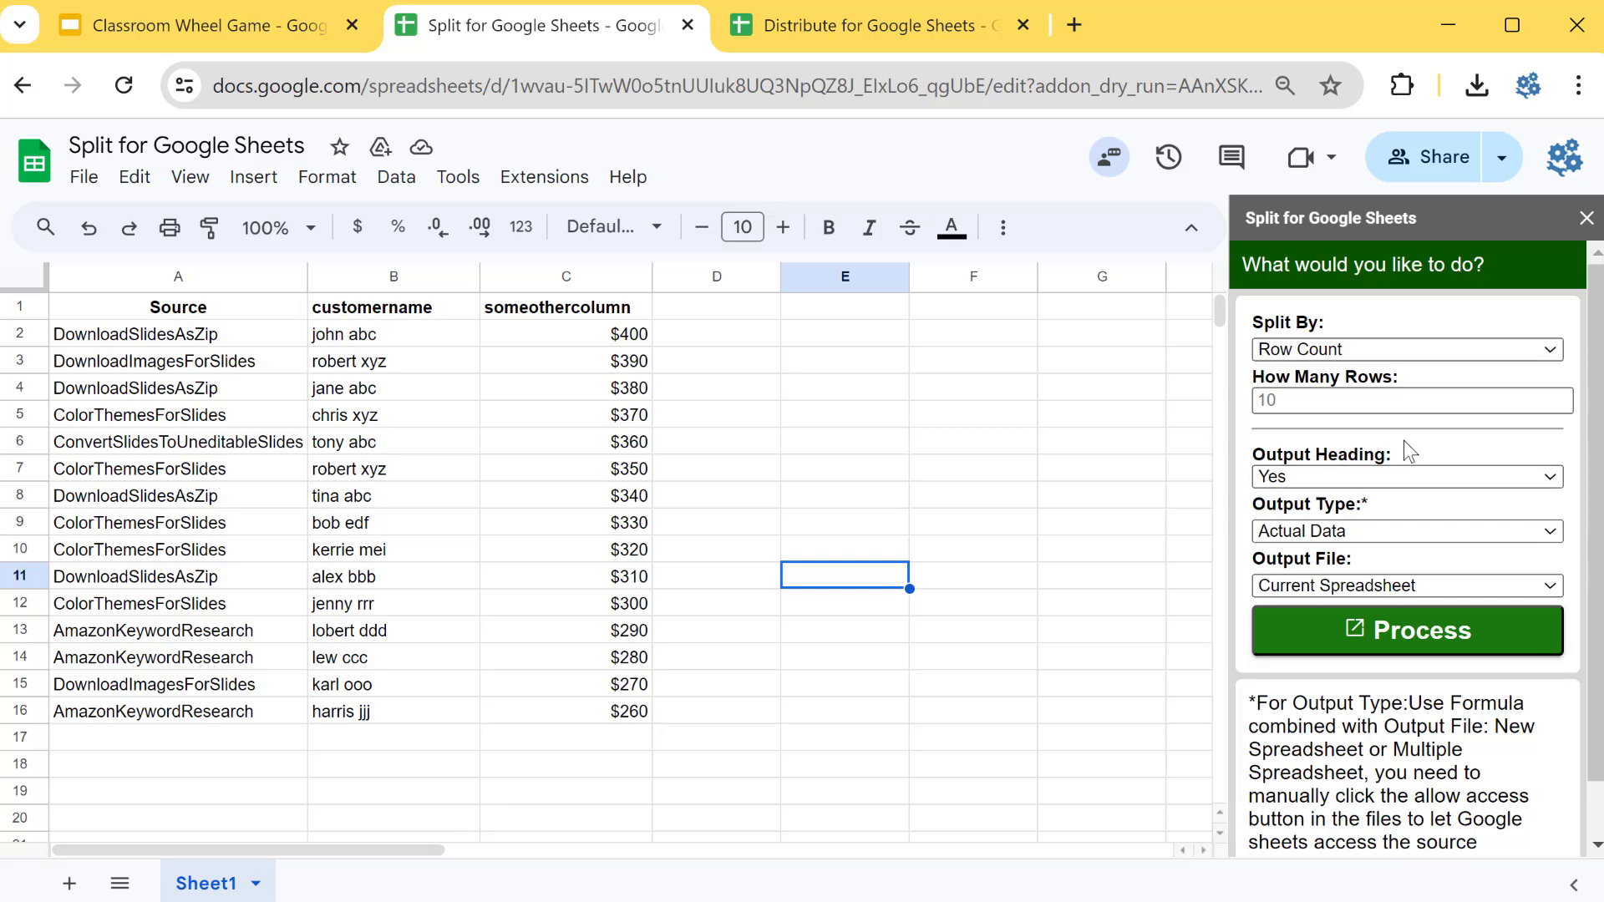
- Review the choices for output heading, output type and output file without changing them
{"action": "left_click", "coordinate": [1393, 478]}
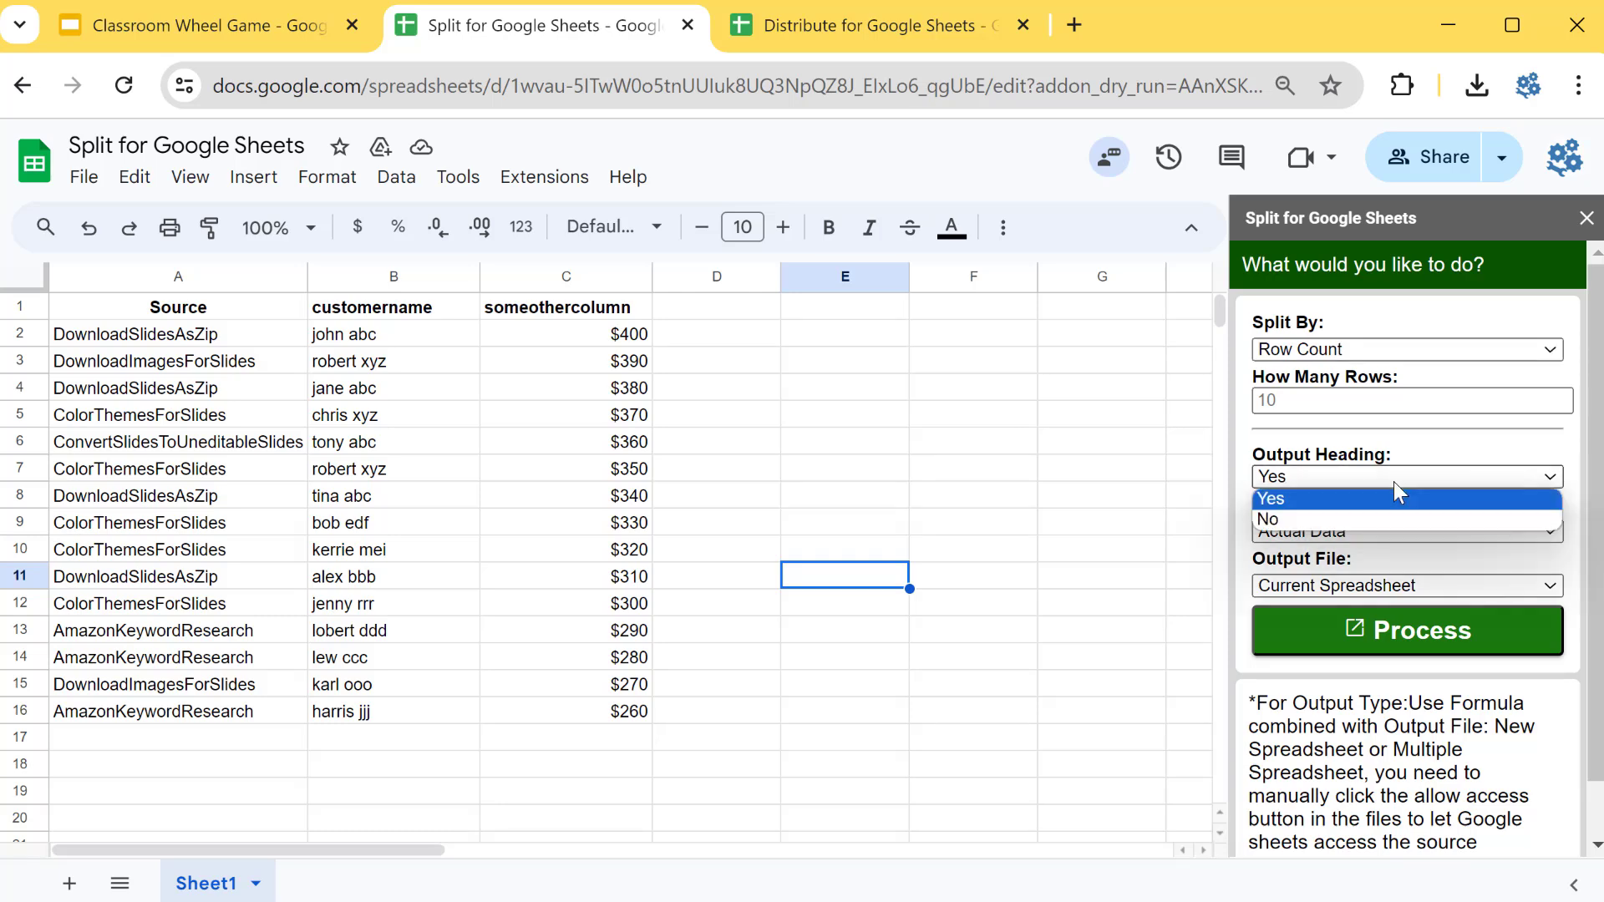
{"action": "left_click", "coordinate": [1393, 482]}
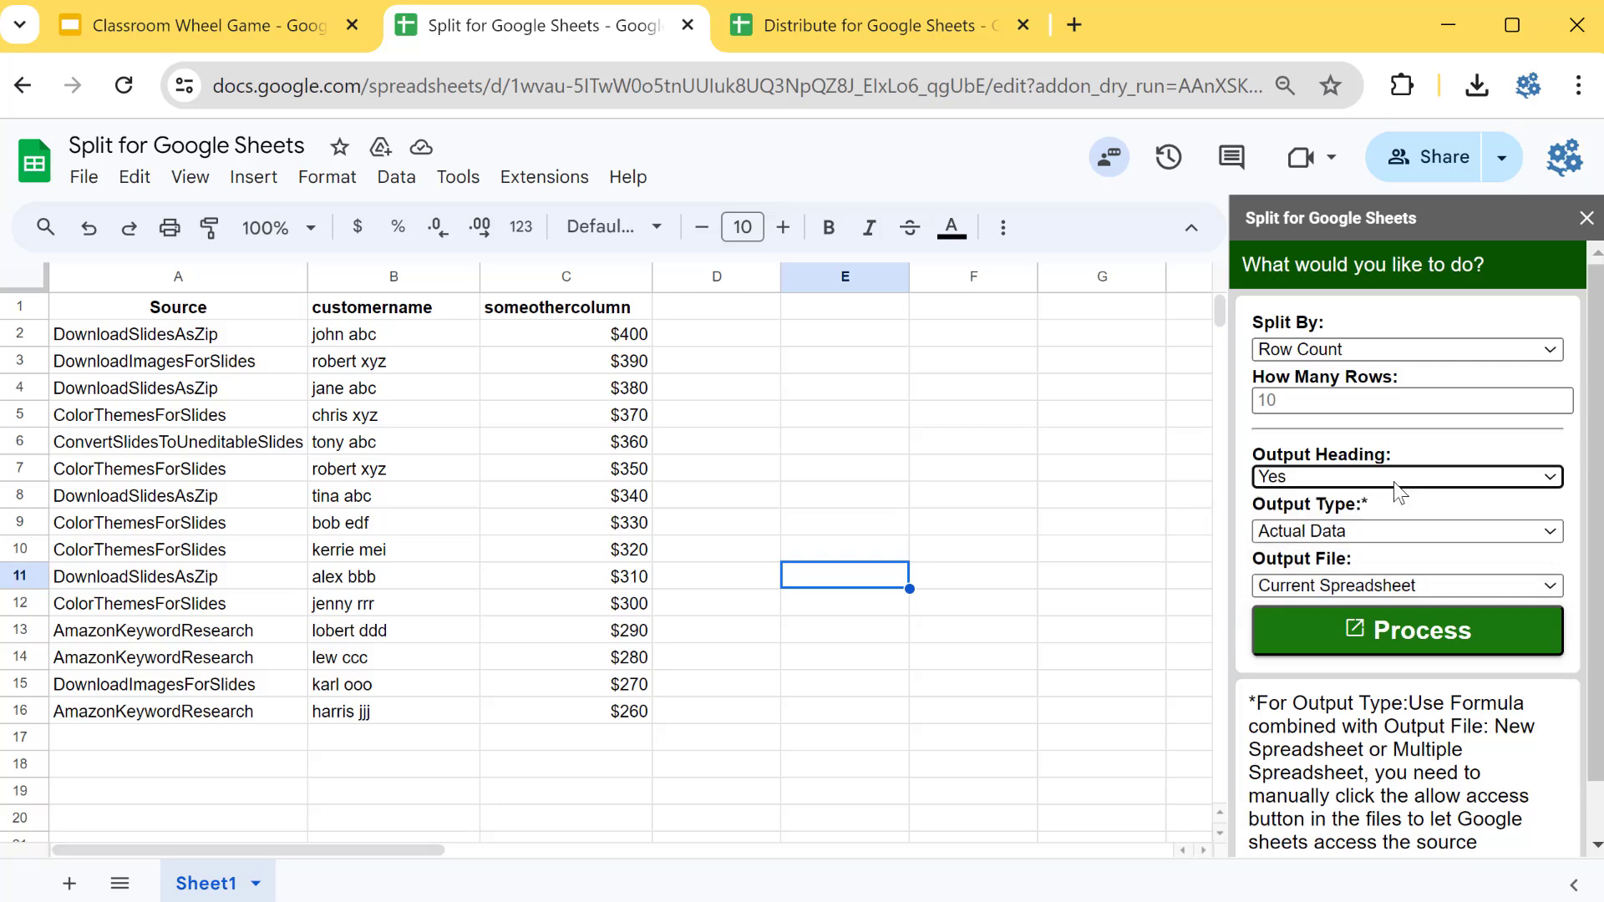
{"action": "left_click", "coordinate": [1391, 532]}
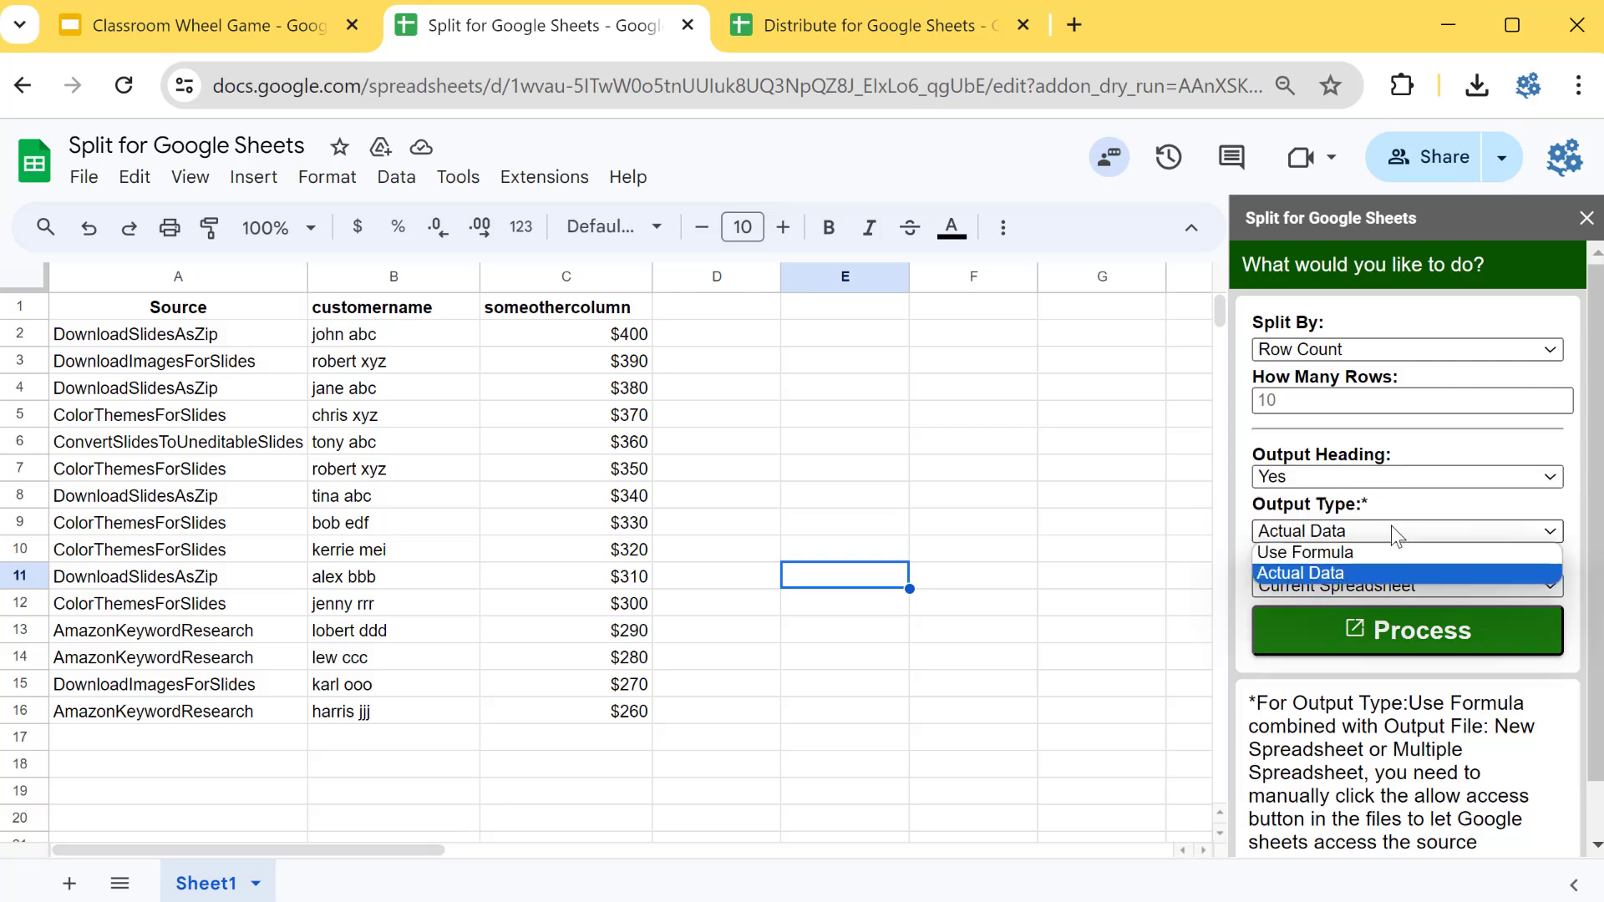
{"action": "left_click", "coordinate": [1325, 575]}
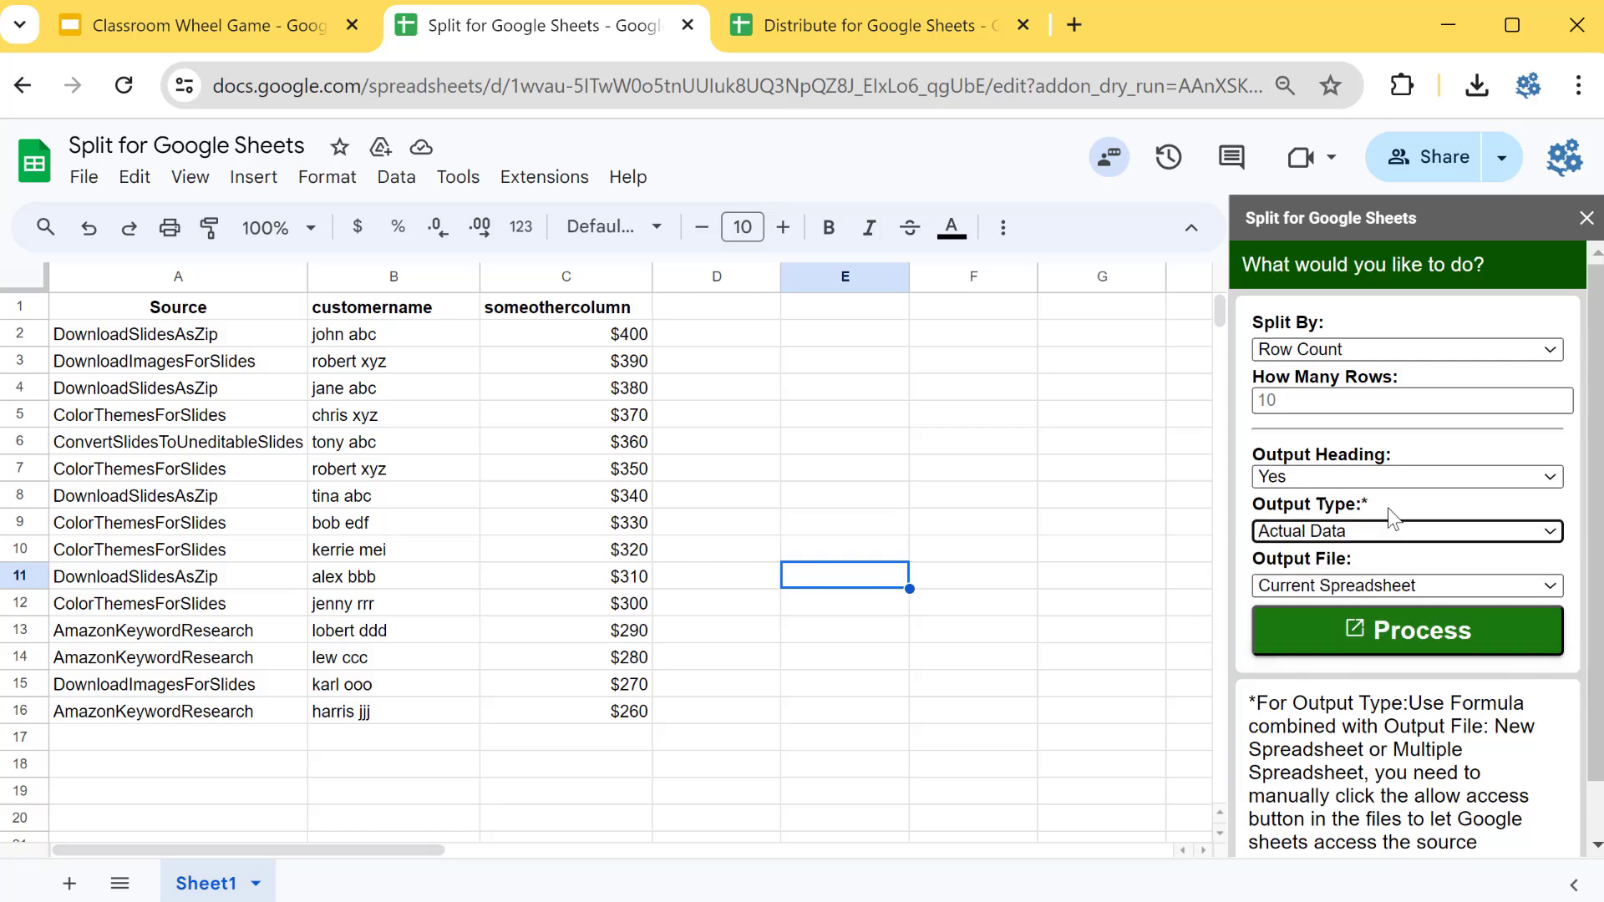
{"action": "left_click", "coordinate": [1412, 583]}
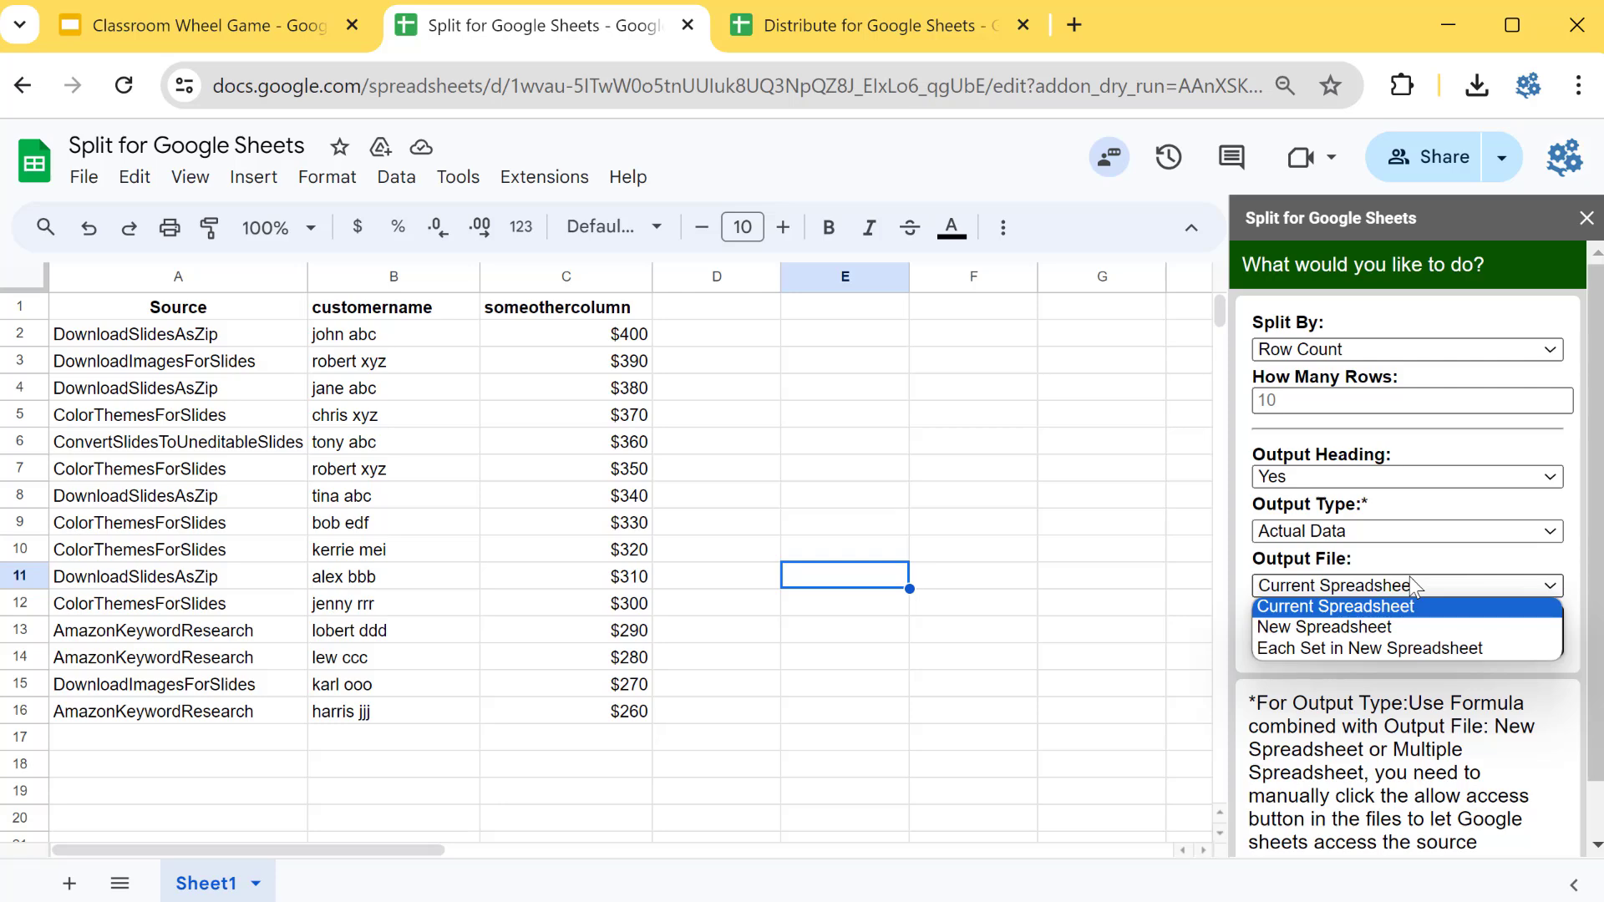
{"action": "left_click", "coordinate": [1402, 715]}
{"action": "left_click", "coordinate": [240, 576]}
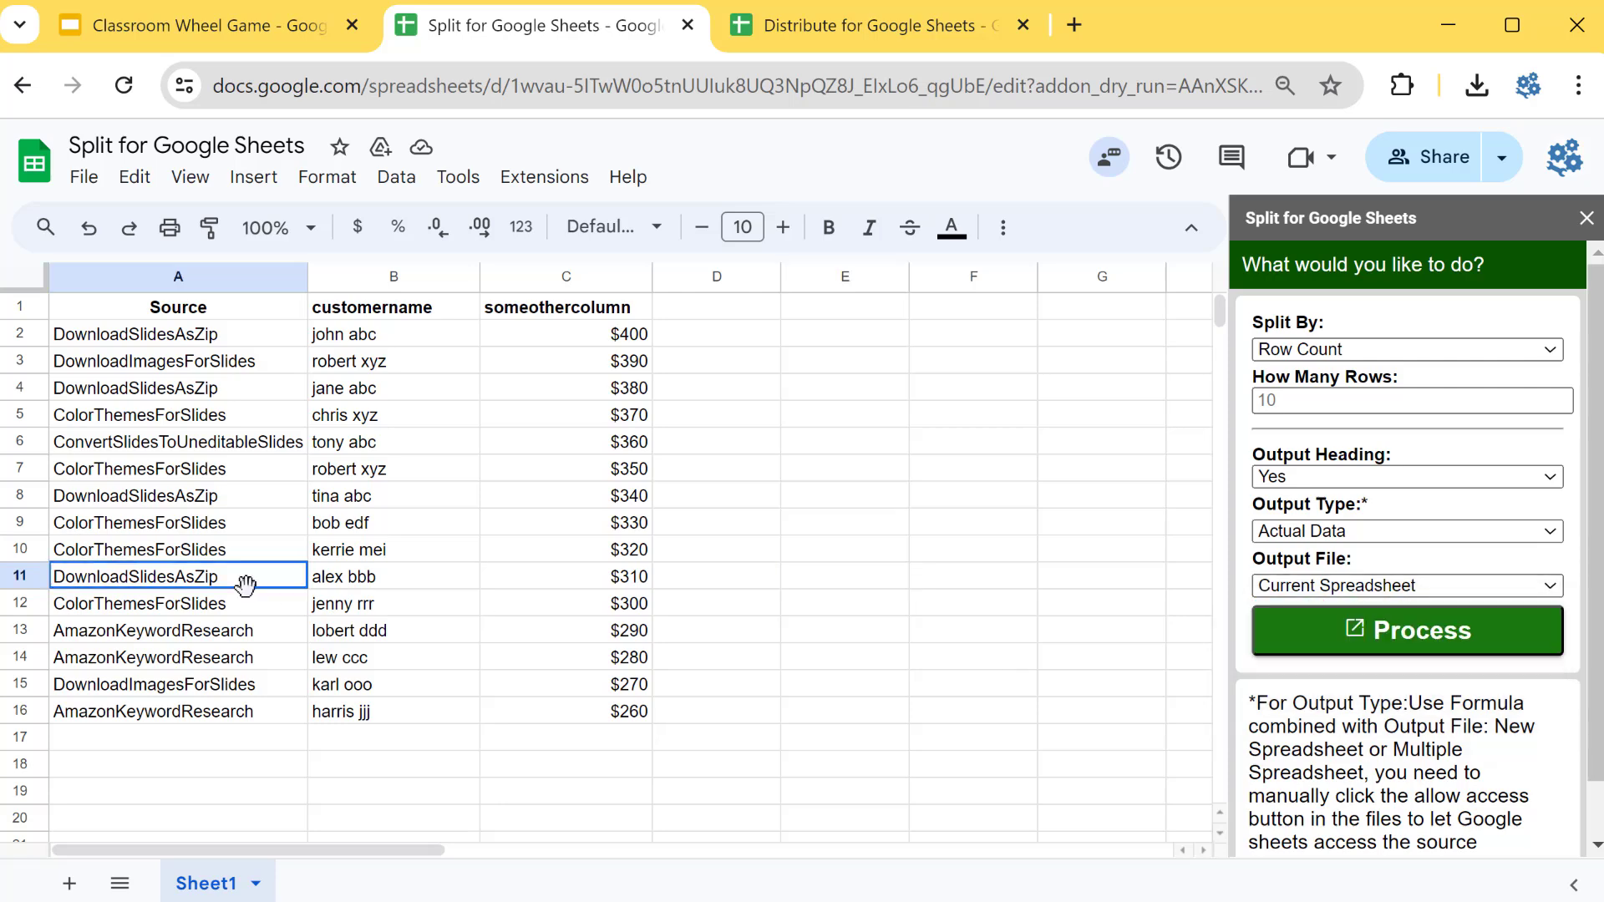
{"action": "left_click", "coordinate": [238, 660]}
{"action": "left_click", "coordinate": [716, 738]}
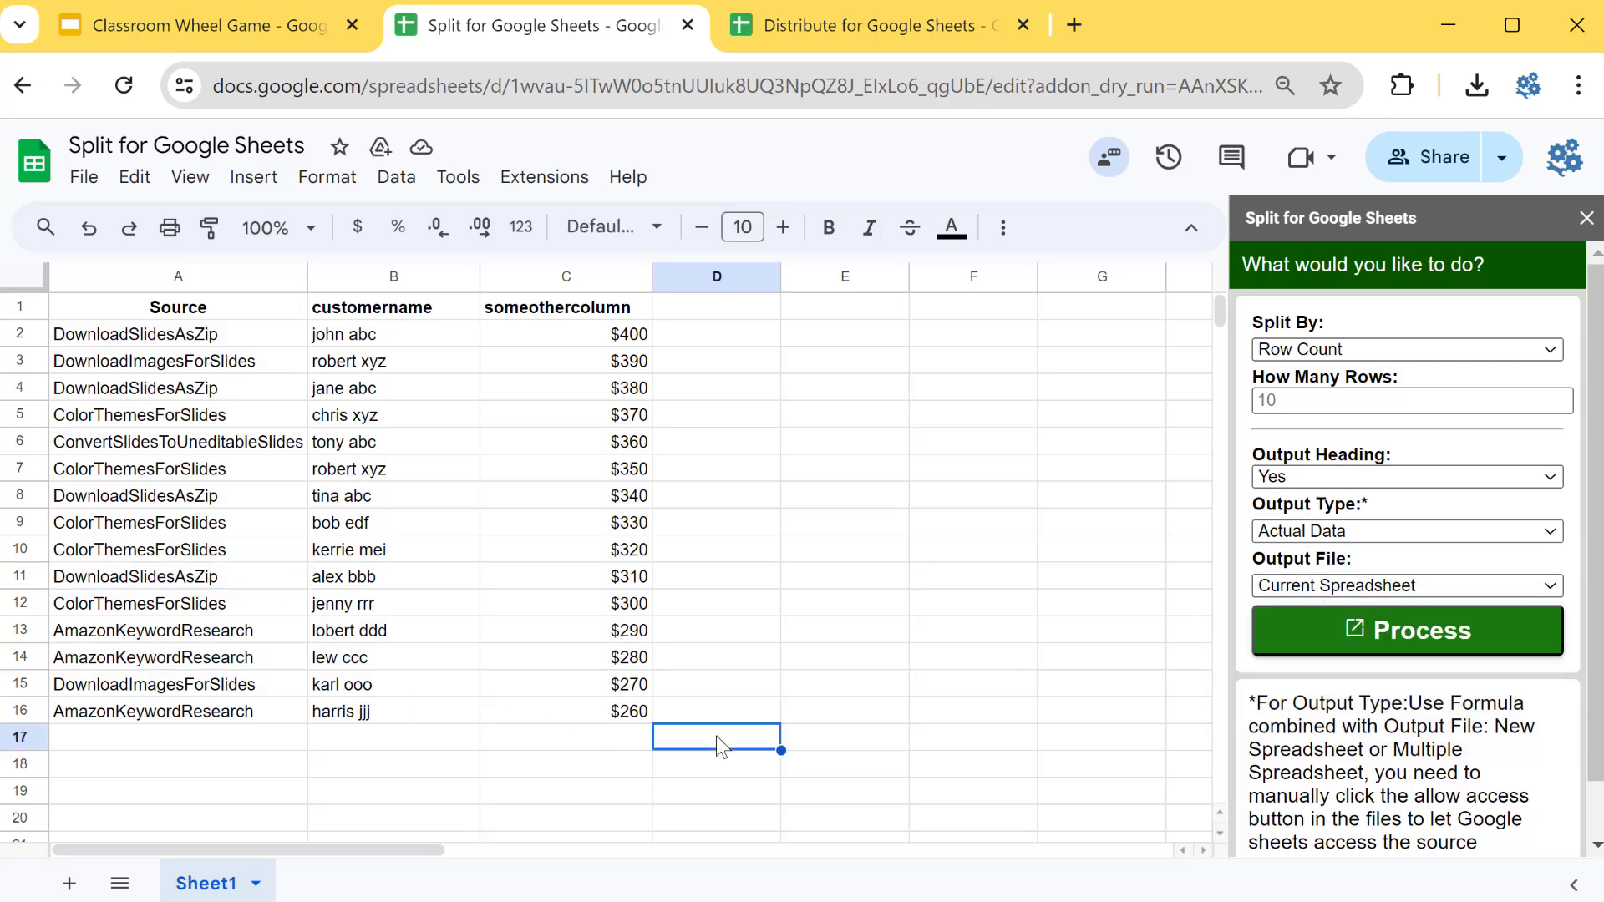
{"action": "left_click", "coordinate": [694, 477]}
{"action": "left_click", "coordinate": [804, 649]}
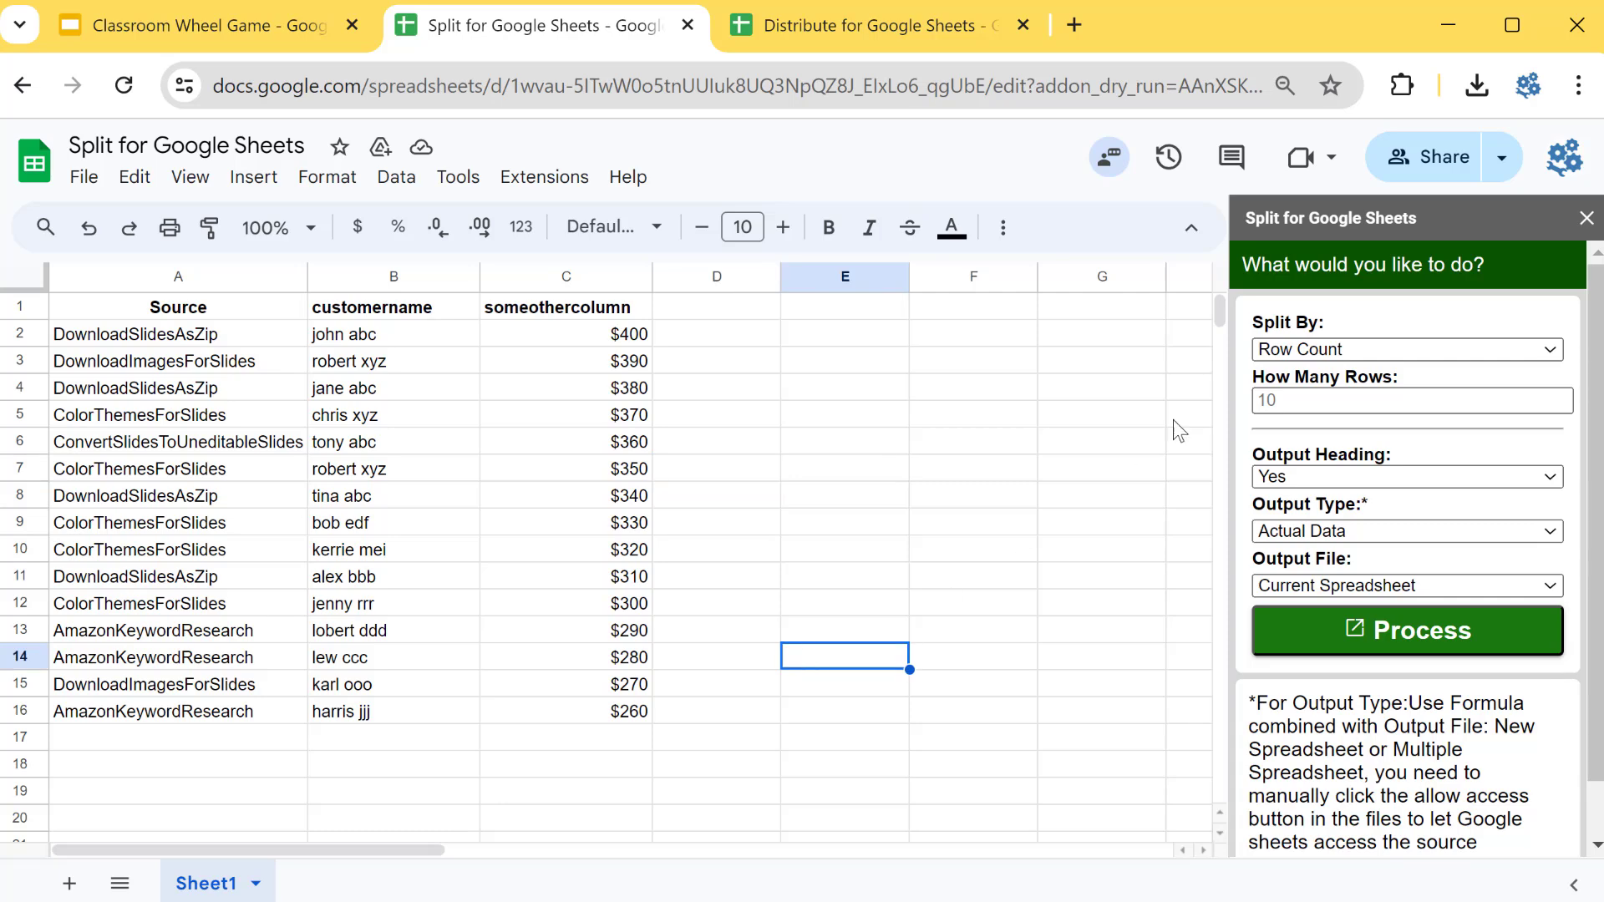
- Set the split method to Column Heading
{"action": "left_click", "coordinate": [1348, 346]}
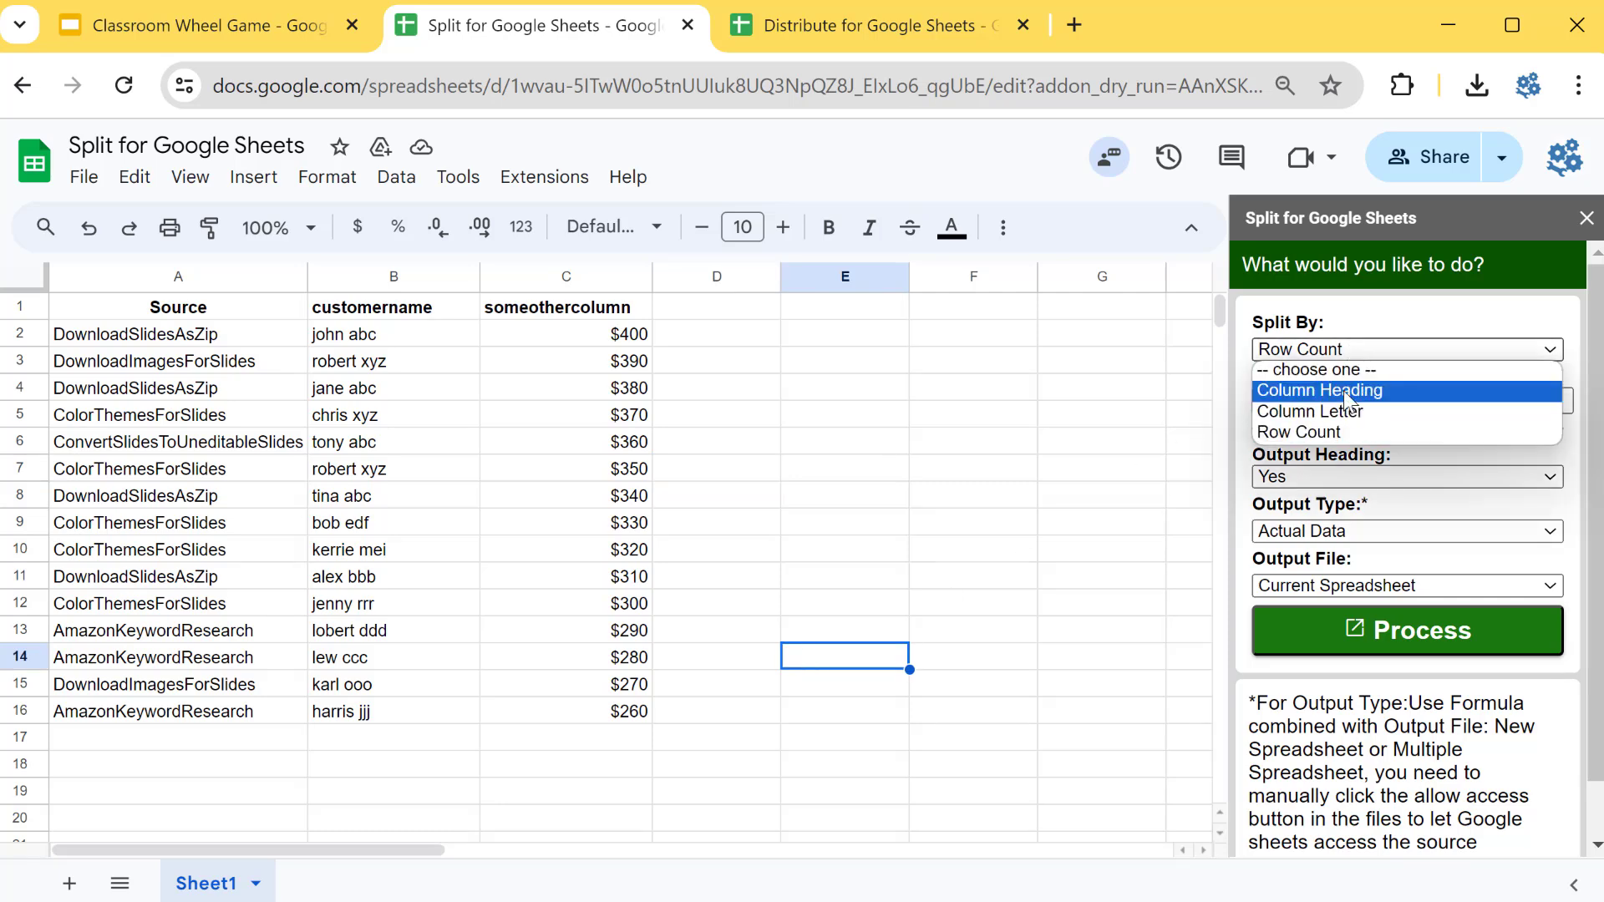
{"action": "left_click", "coordinate": [1343, 391]}
{"action": "left_click", "coordinate": [859, 549]}
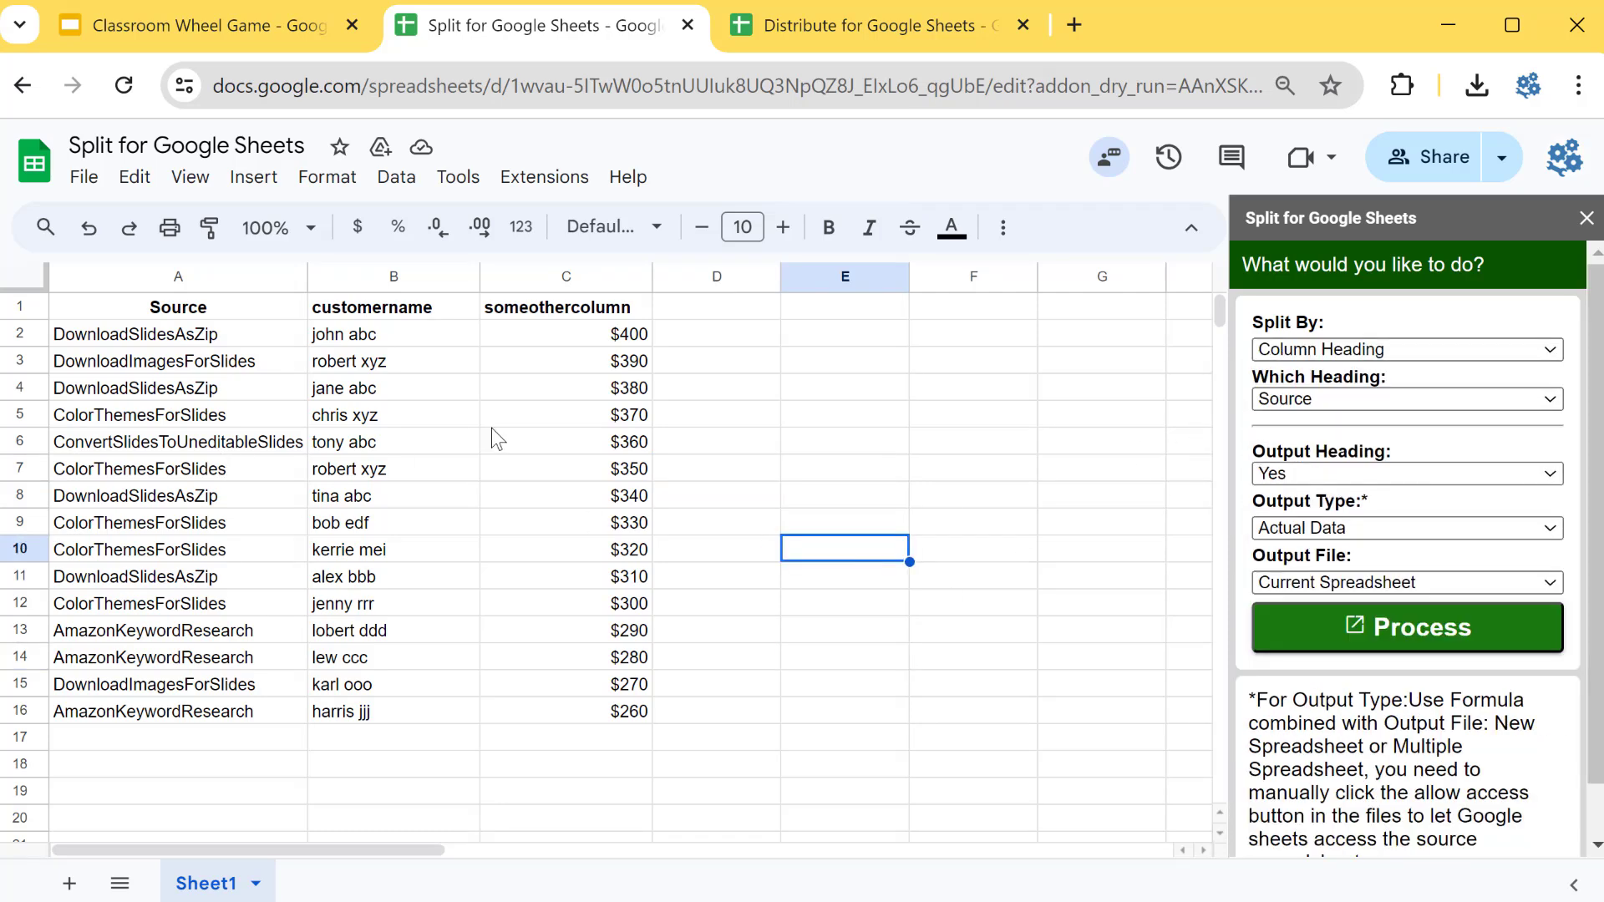
- Examine the data in the Source, customername and someothercolumn columns by selecting each column's entries down to row 16
{"action": "left_click_drag", "start_coordinate": [164, 307], "coordinate": [143, 710]}
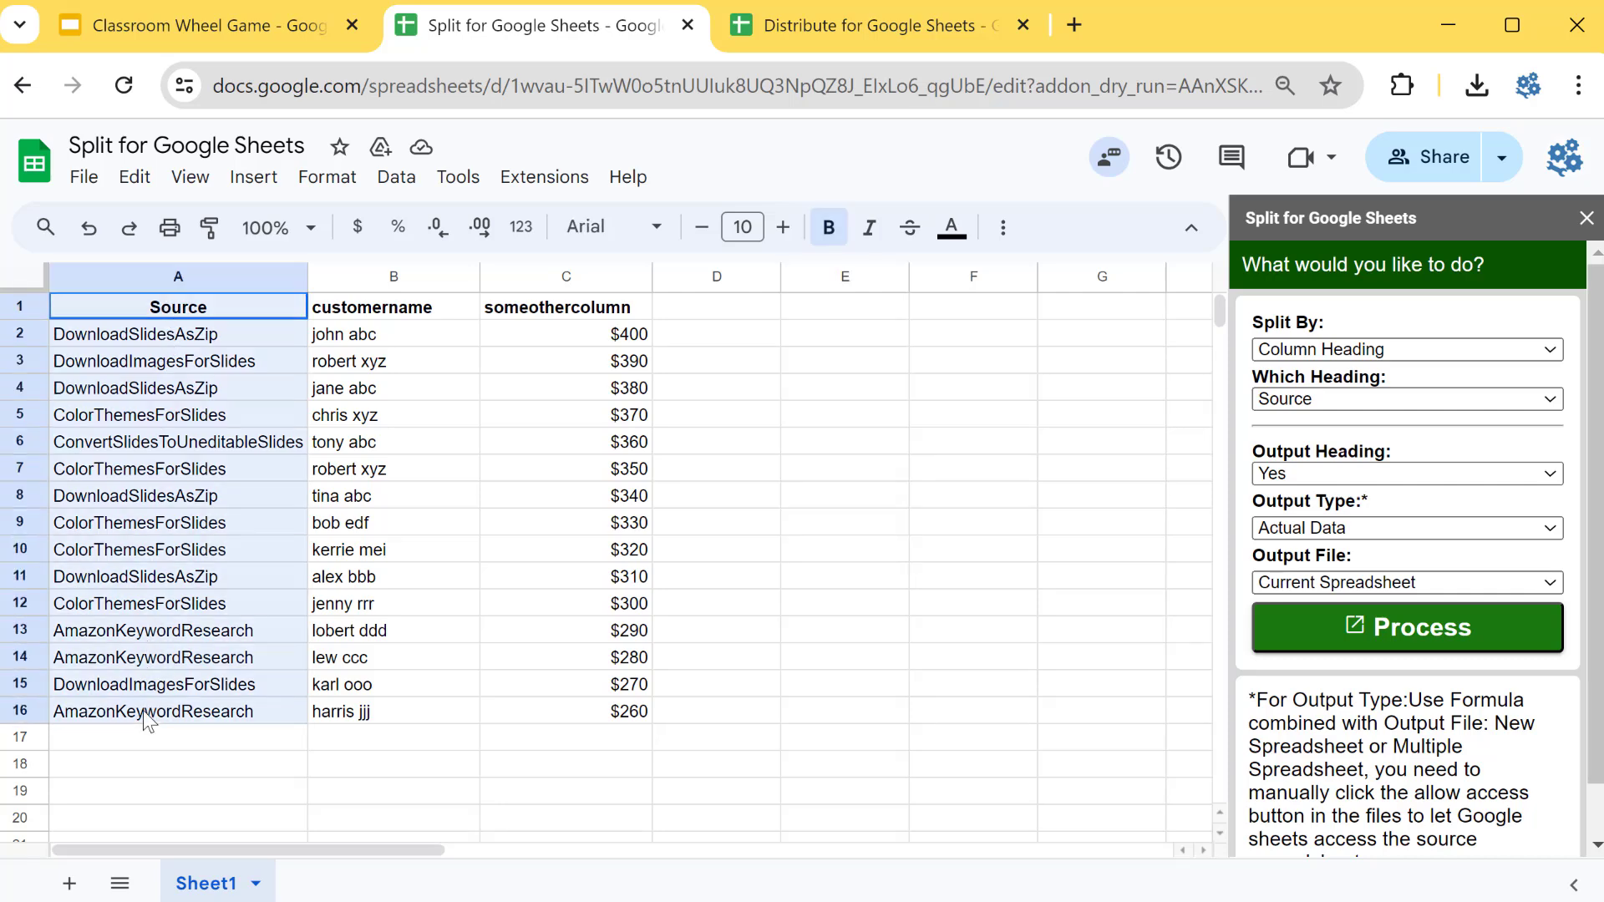
{"action": "left_click", "coordinate": [215, 343]}
{"action": "left_click_drag", "start_coordinate": [215, 343], "coordinate": [233, 724]}
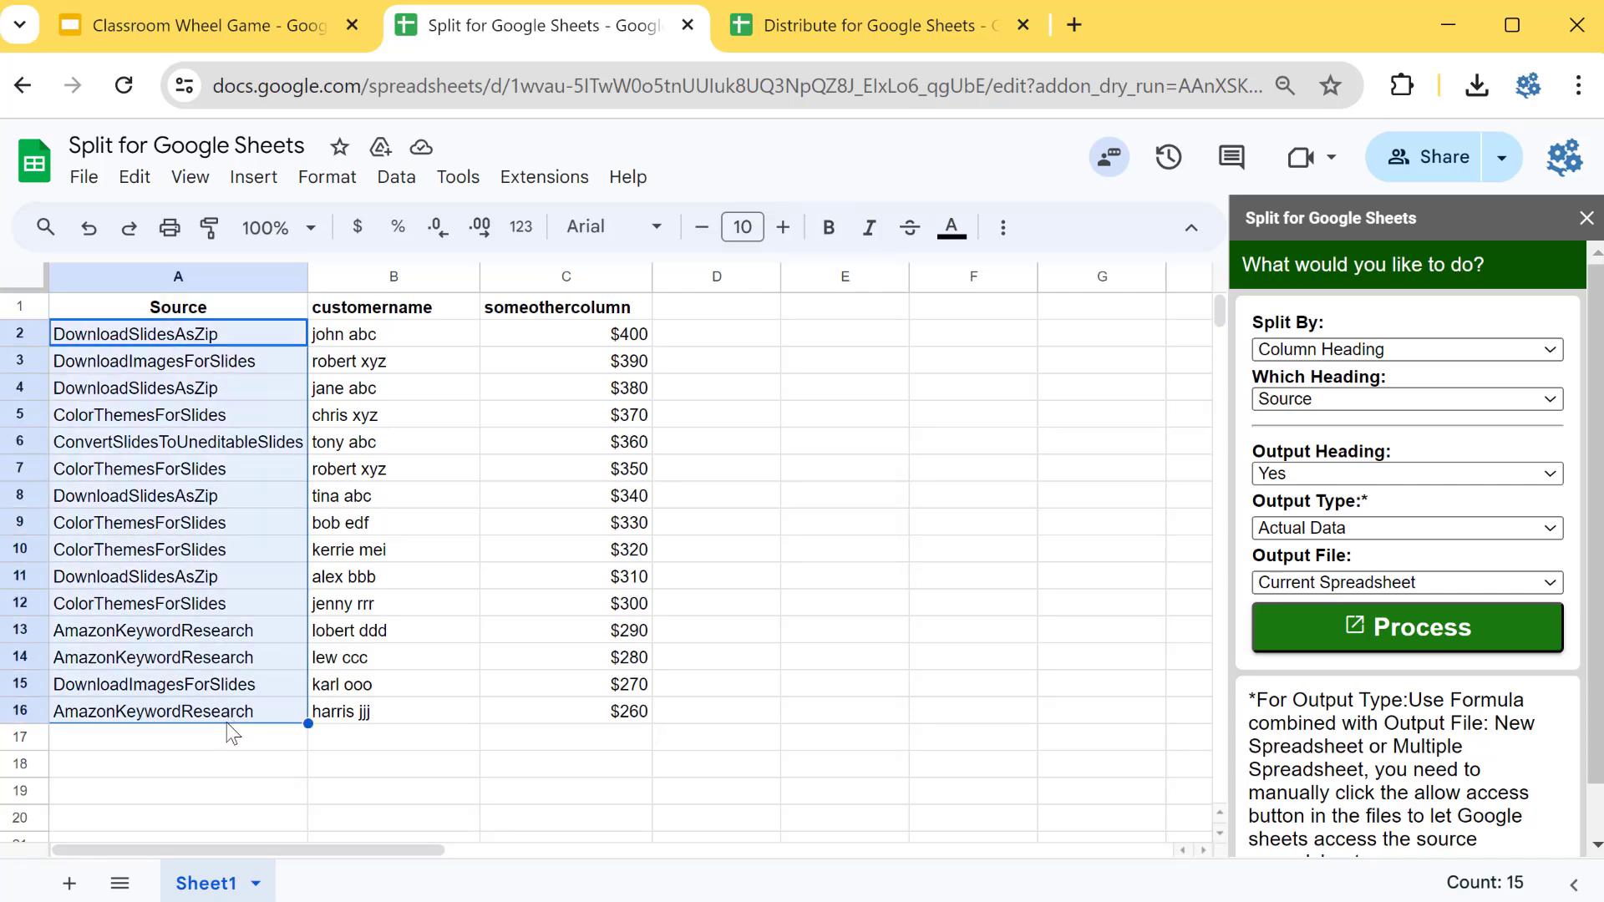
{"action": "left_click", "coordinate": [666, 721]}
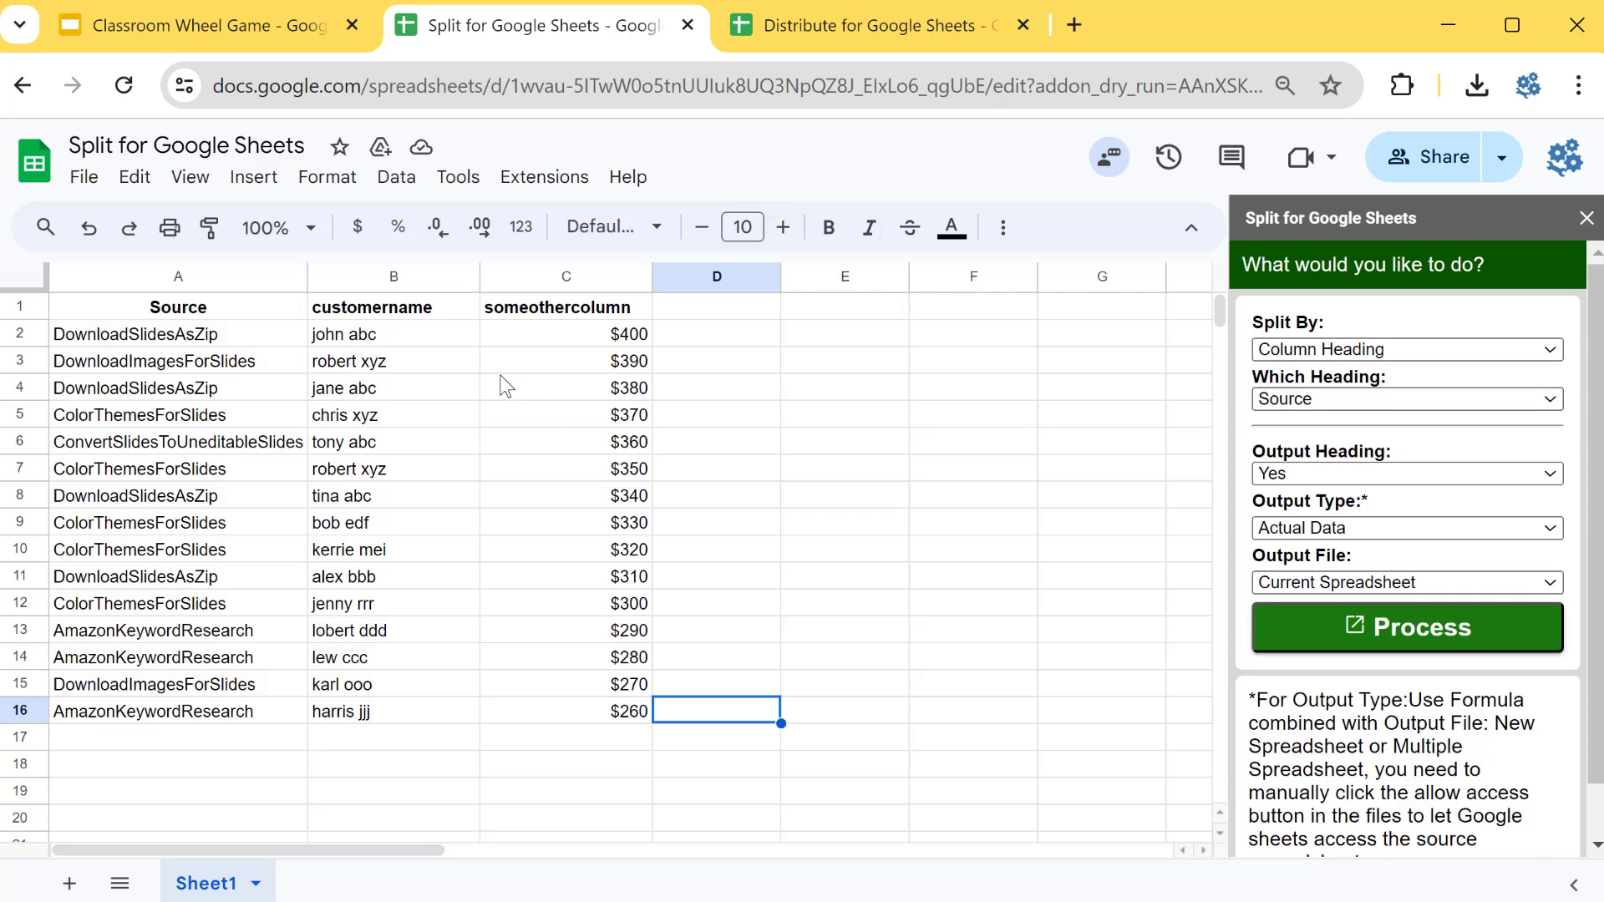
{"action": "left_click_drag", "start_coordinate": [439, 342], "coordinate": [419, 716]}
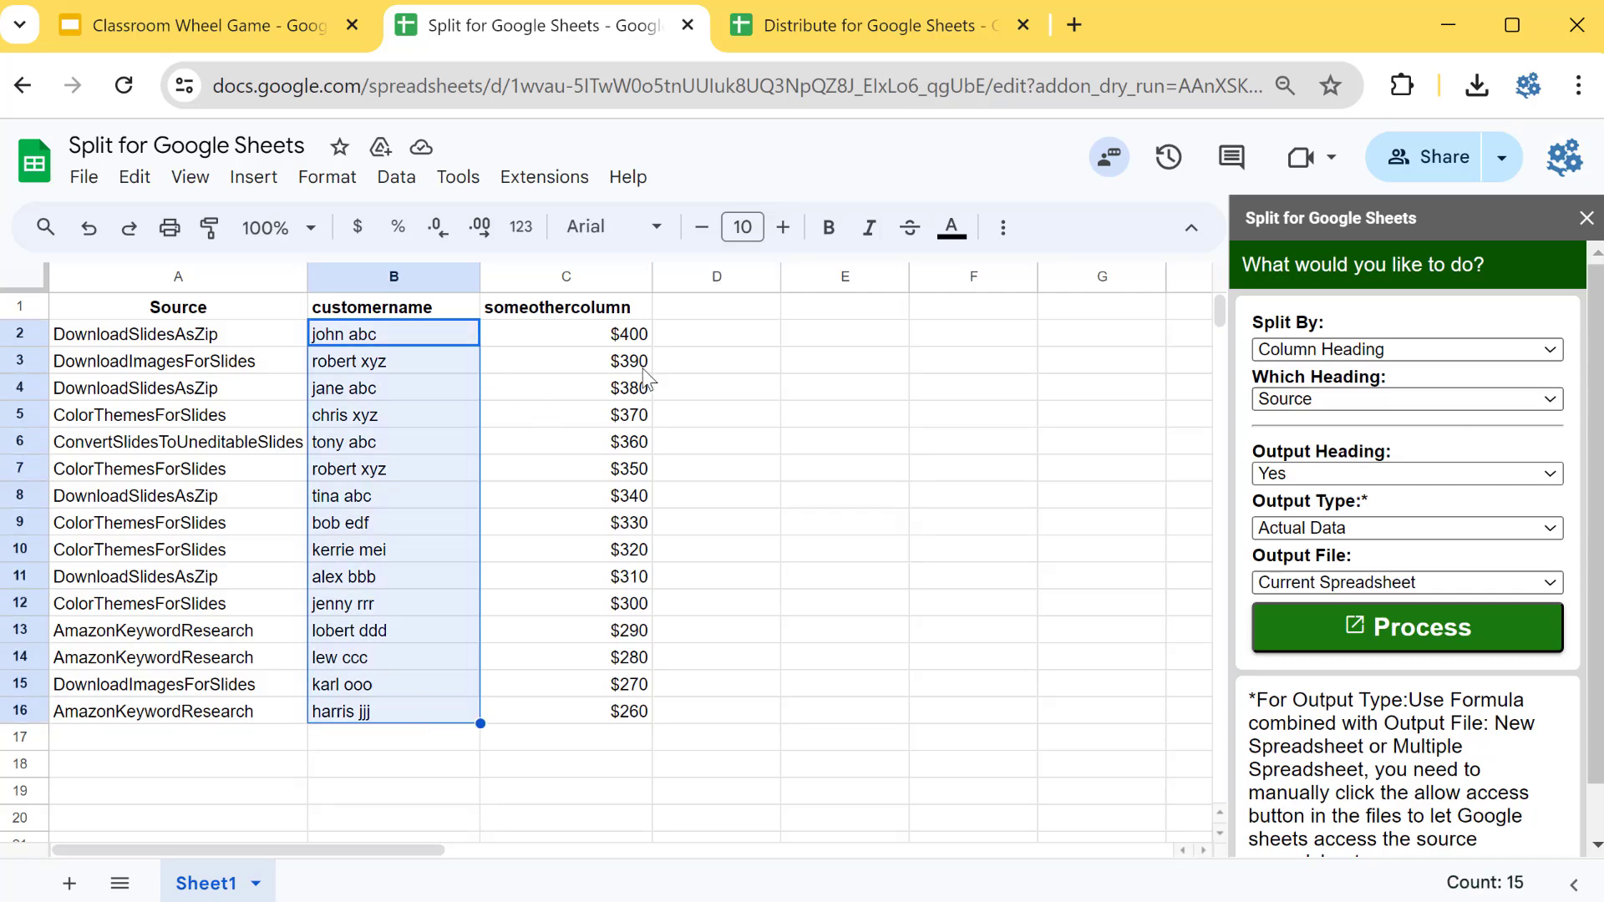
{"action": "left_click_drag", "start_coordinate": [645, 338], "coordinate": [637, 719]}
{"action": "left_click", "coordinate": [709, 689]}
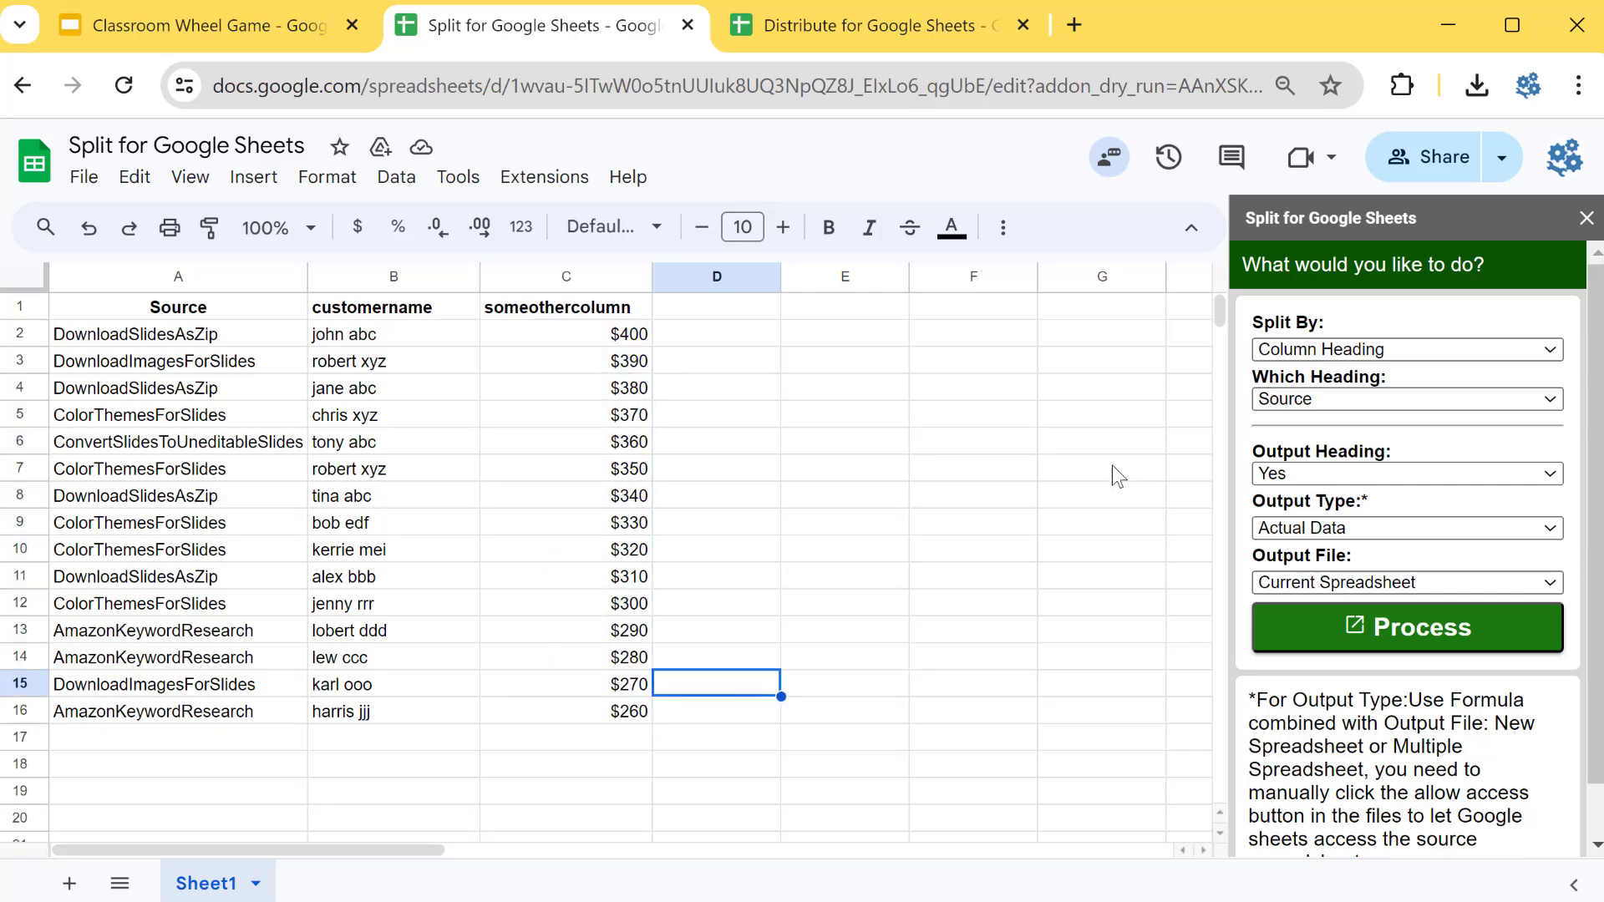
- Keep Source as the heading to split by and Yes for the output heading
{"action": "left_click", "coordinate": [1291, 401]}
{"action": "left_click", "coordinate": [1287, 403]}
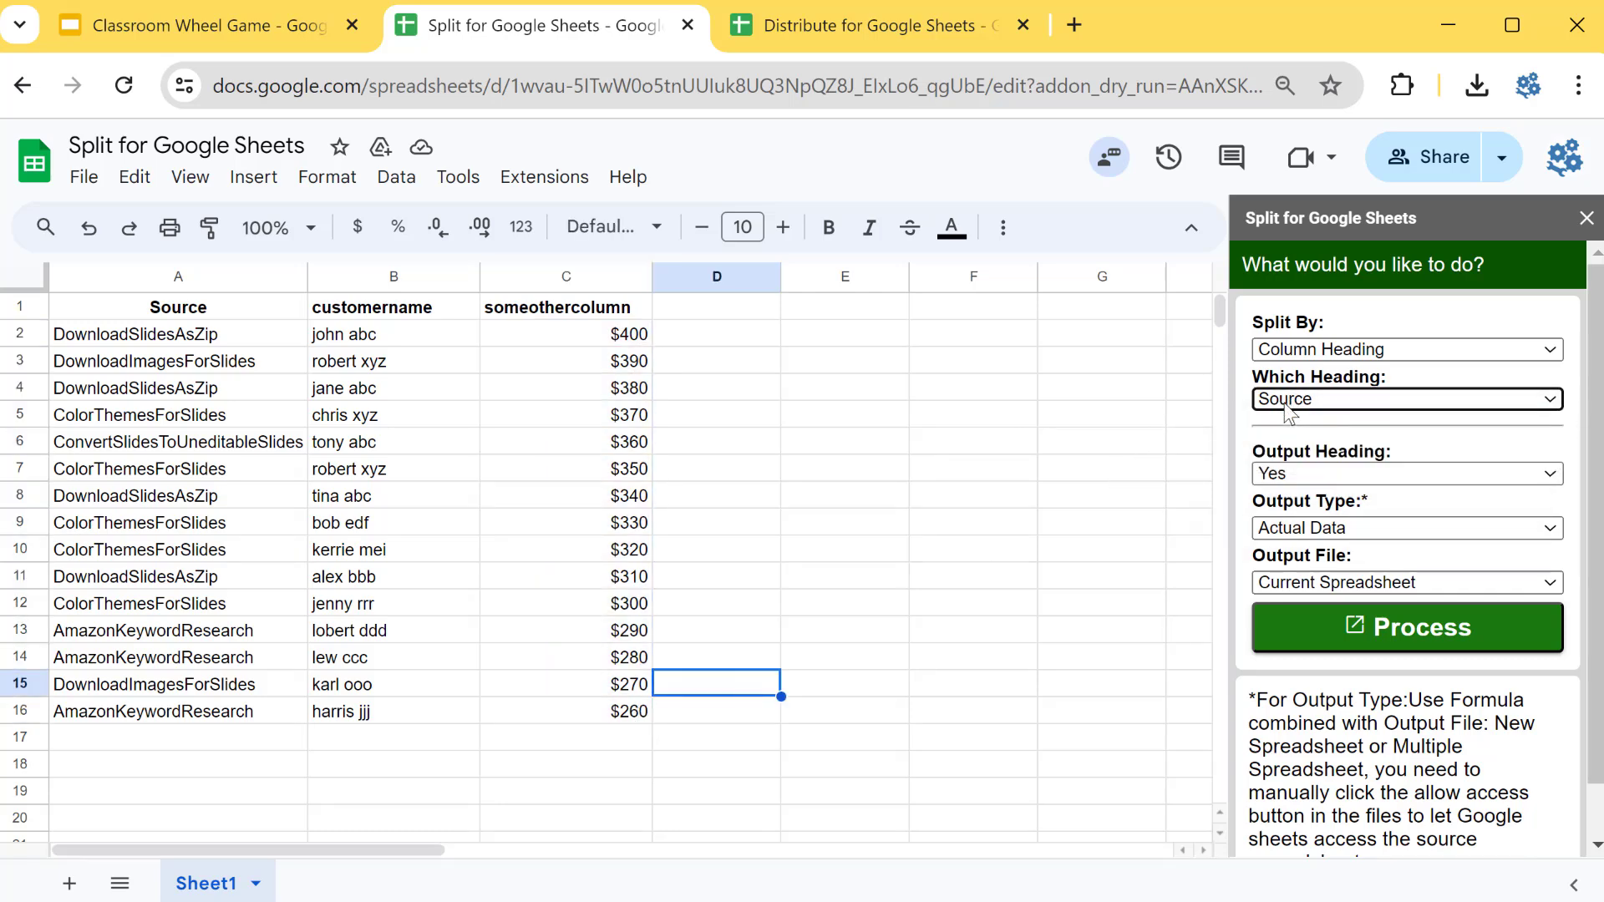
{"action": "left_click", "coordinate": [1367, 474]}
{"action": "left_click", "coordinate": [1366, 475]}
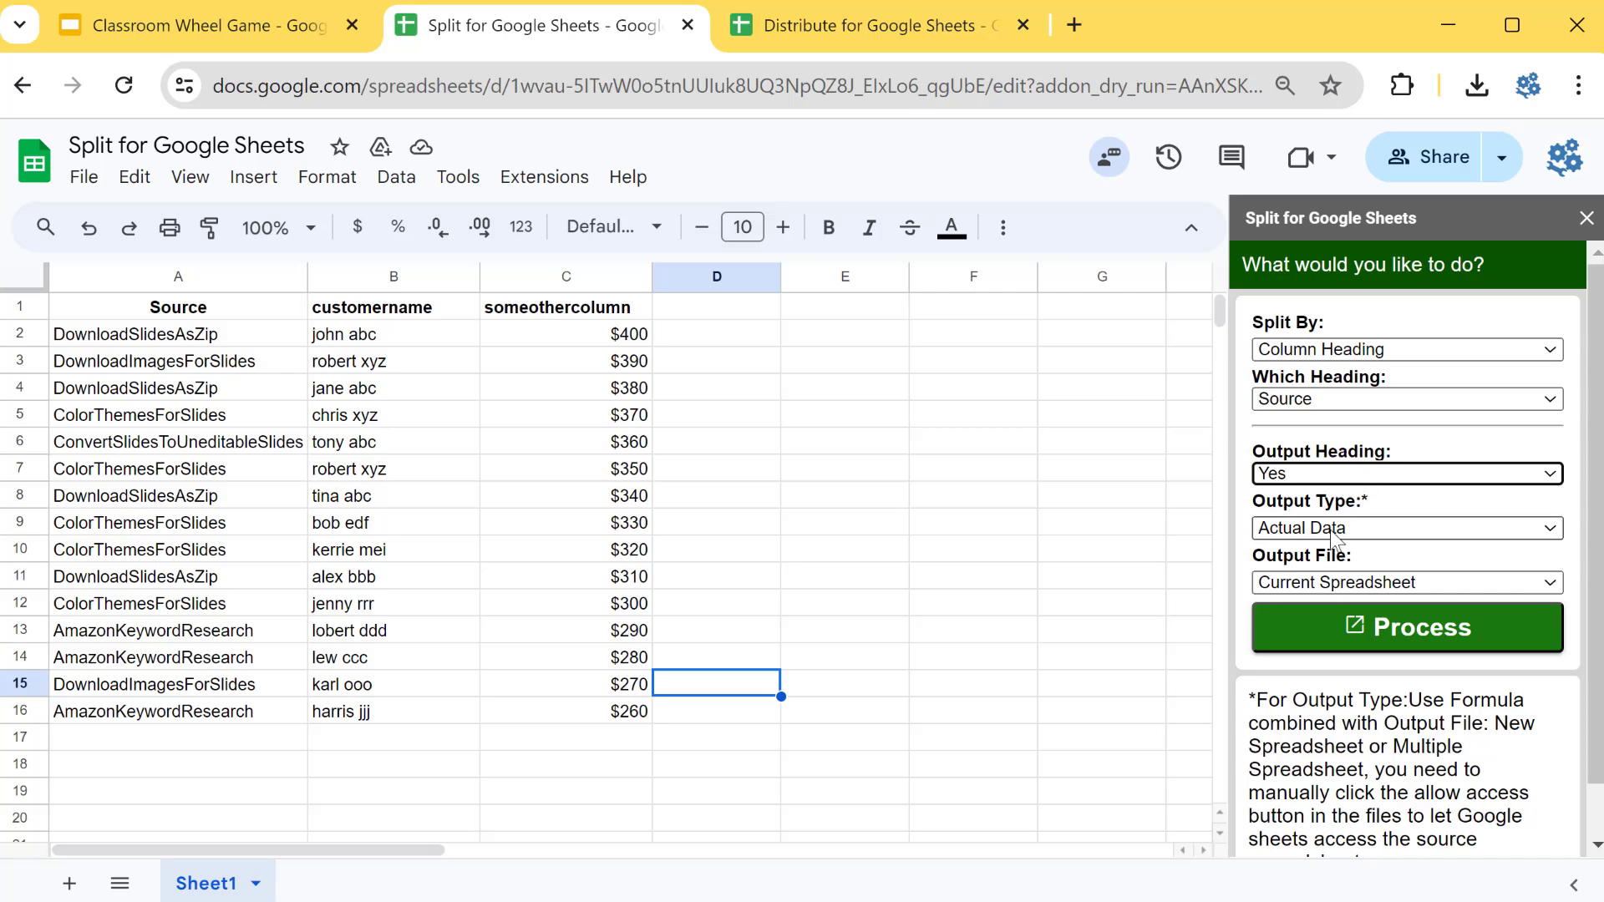
- Run the split with output type Use Formula into the Current Spreadsheet and dismiss the completion message
{"action": "left_click", "coordinate": [1367, 528]}
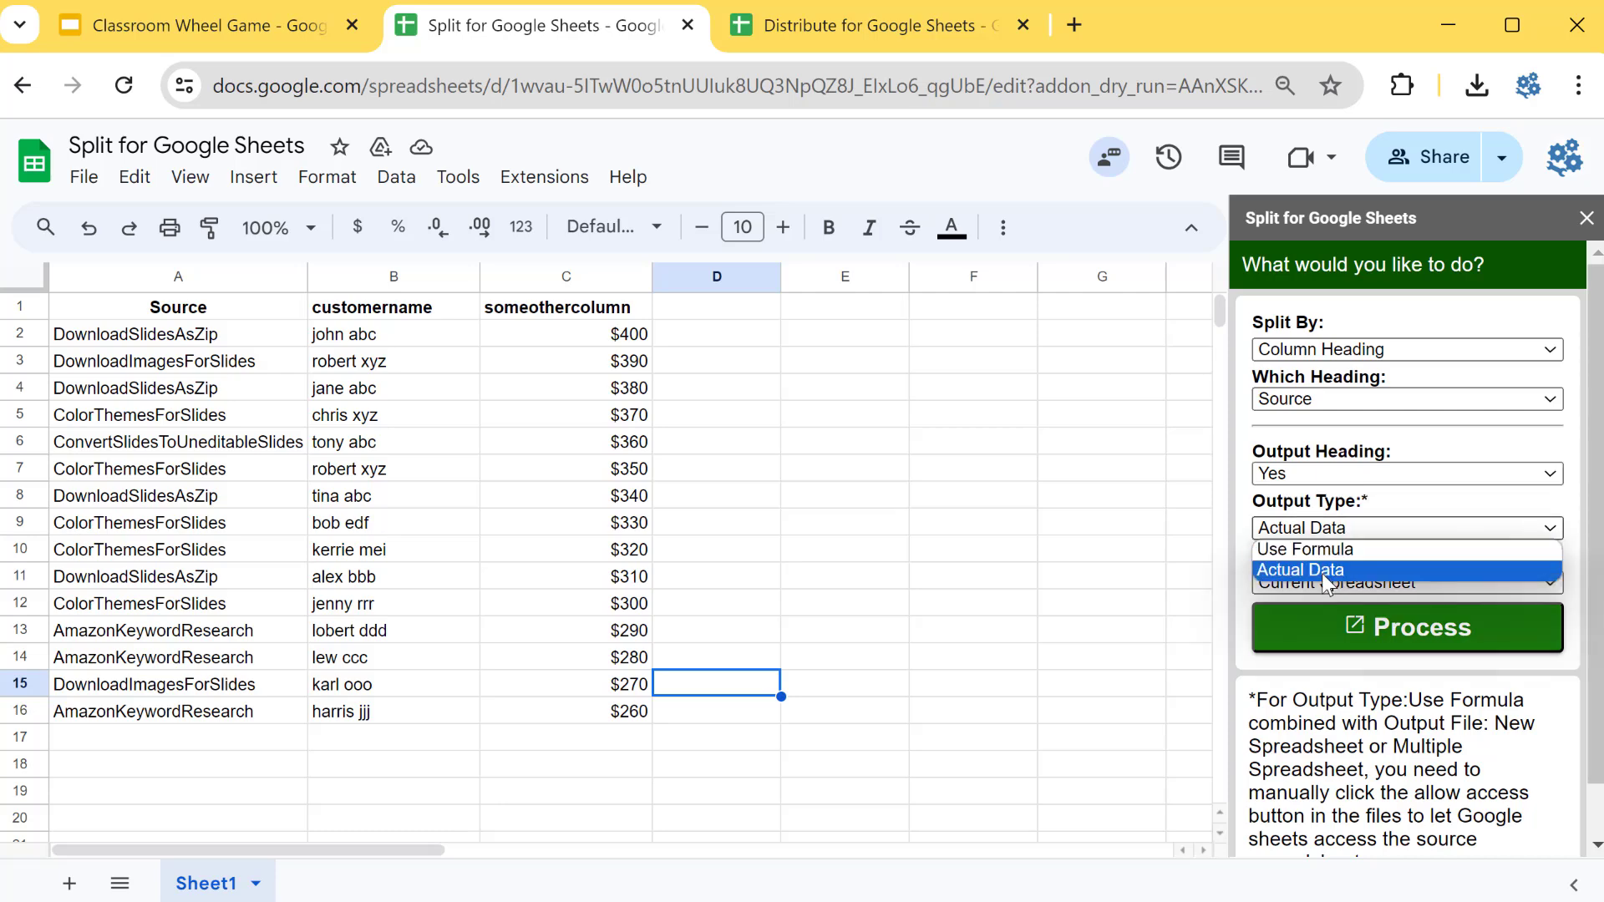
{"action": "left_click", "coordinate": [1322, 550]}
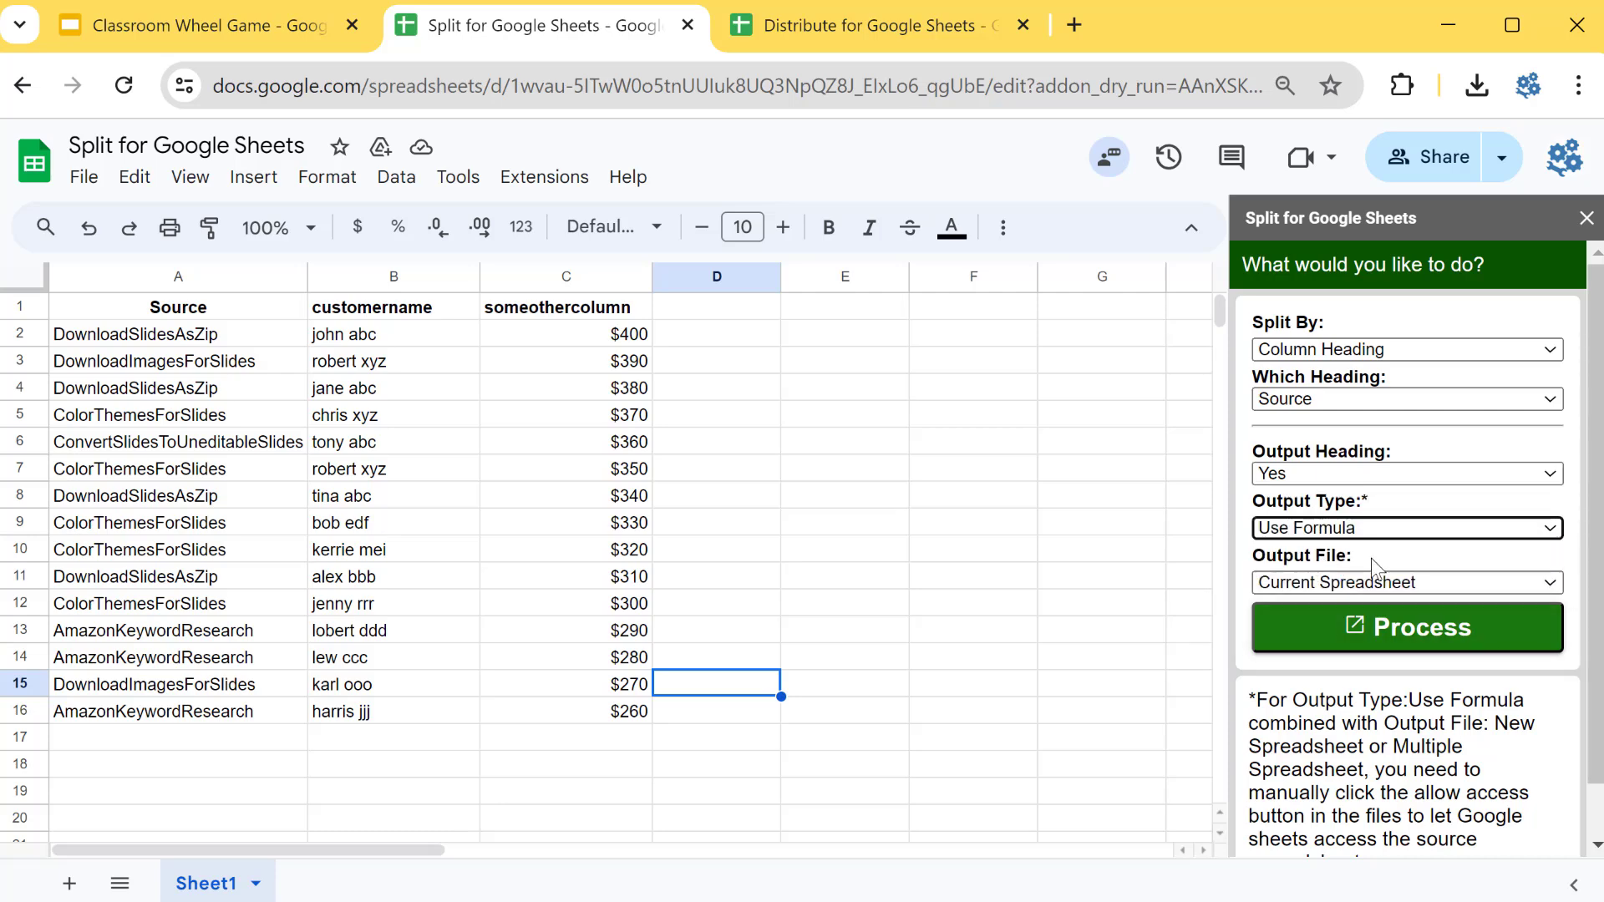
{"action": "left_click", "coordinate": [1367, 585]}
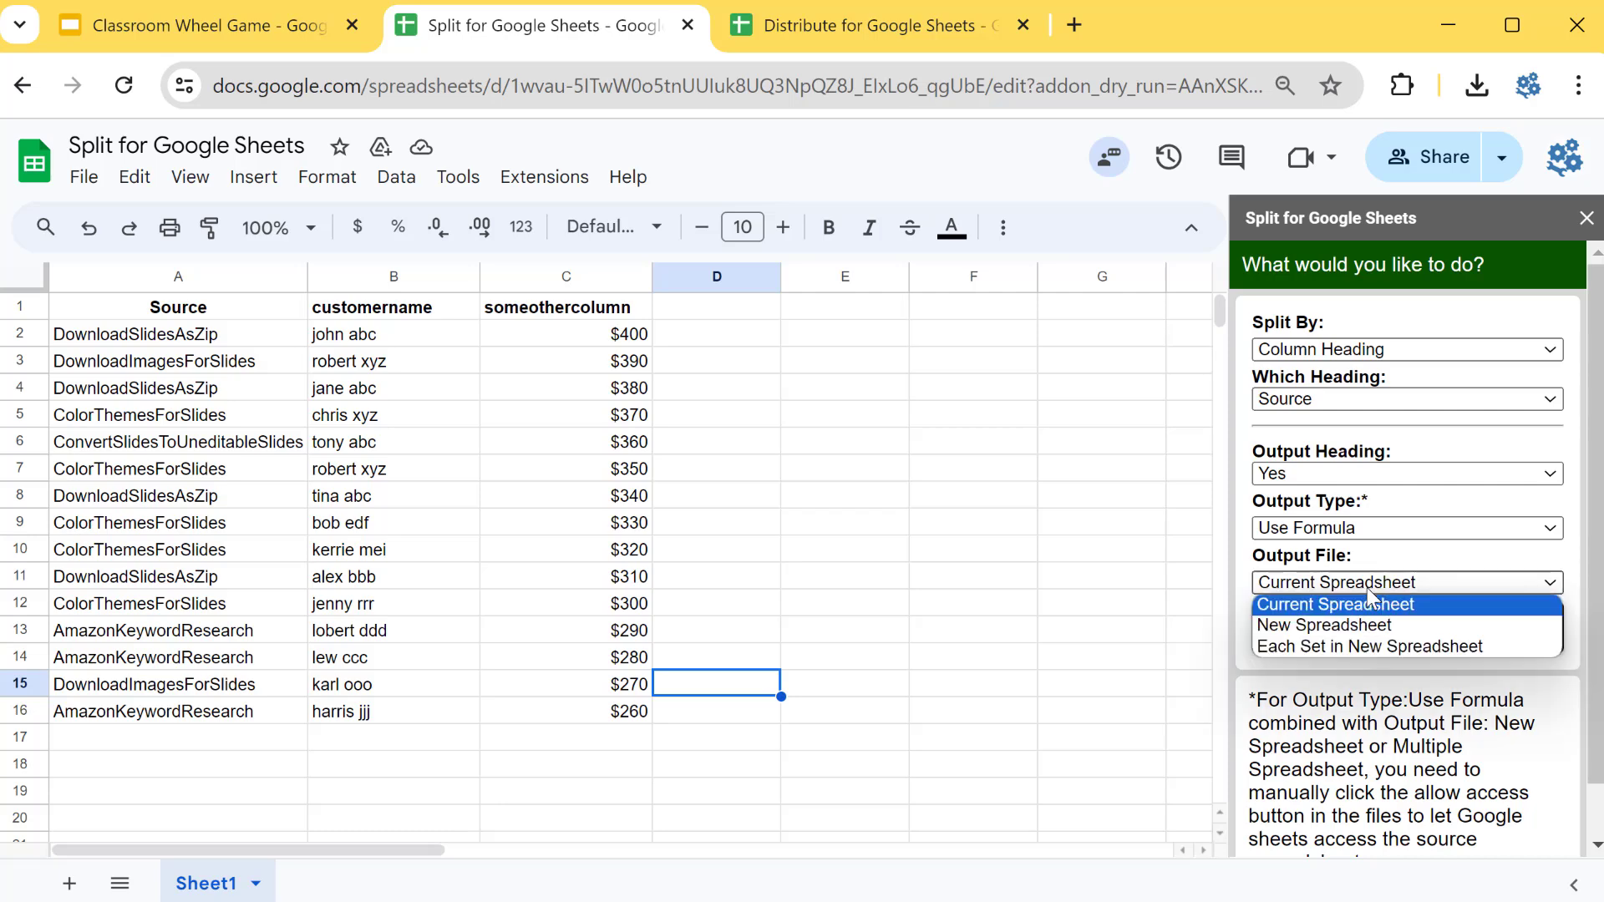
{"action": "left_click", "coordinate": [1368, 589]}
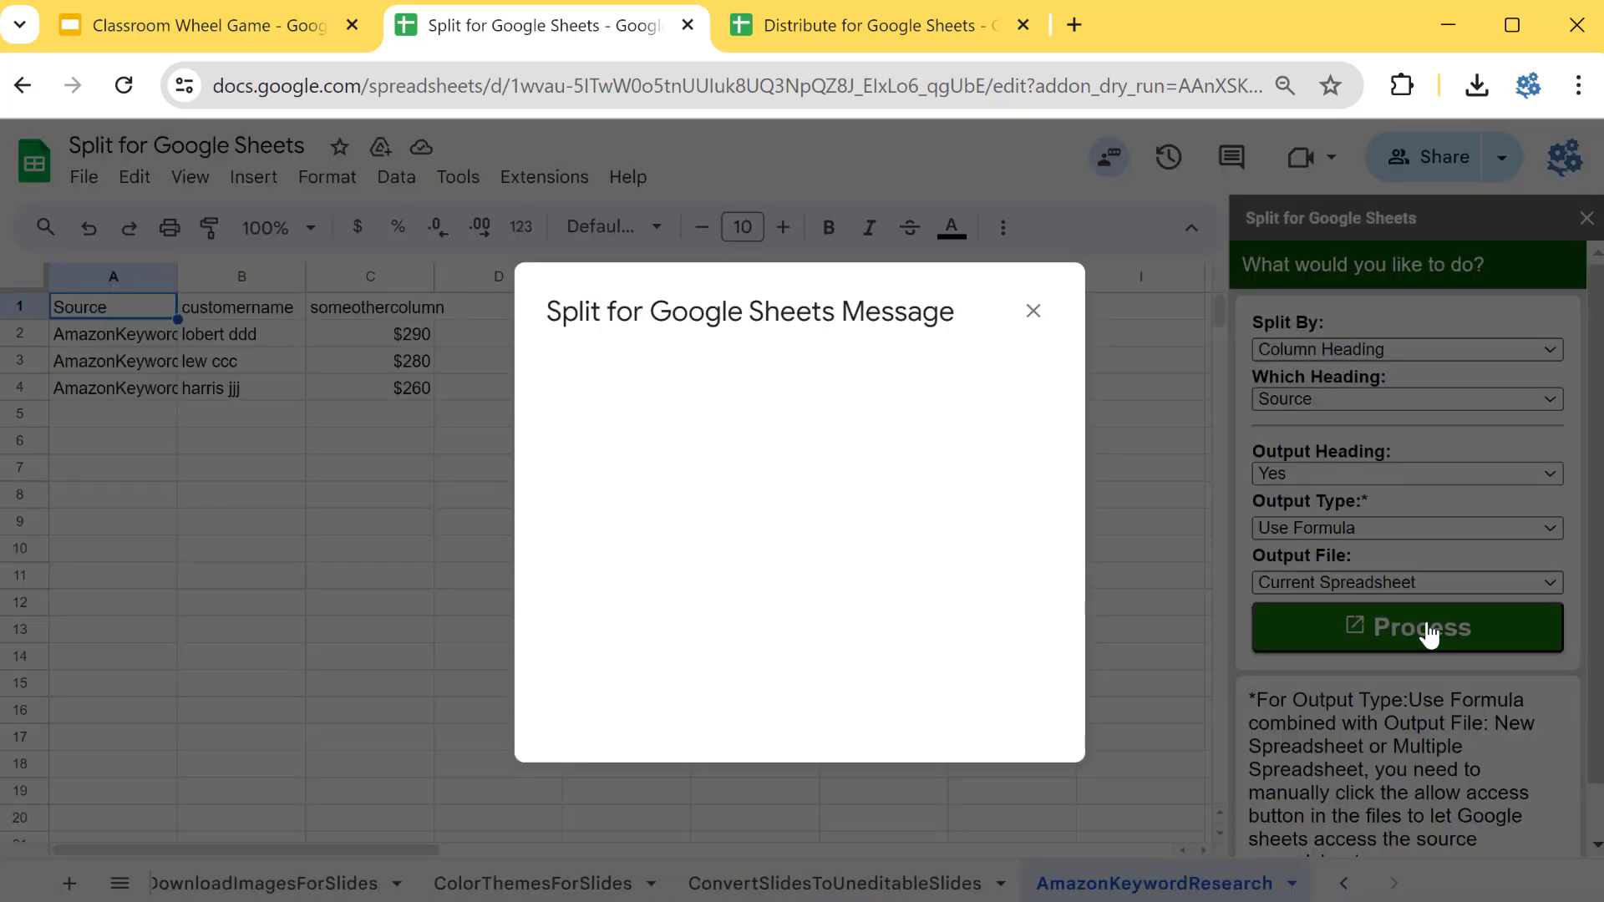
{"action": "left_click", "coordinate": [1034, 311]}
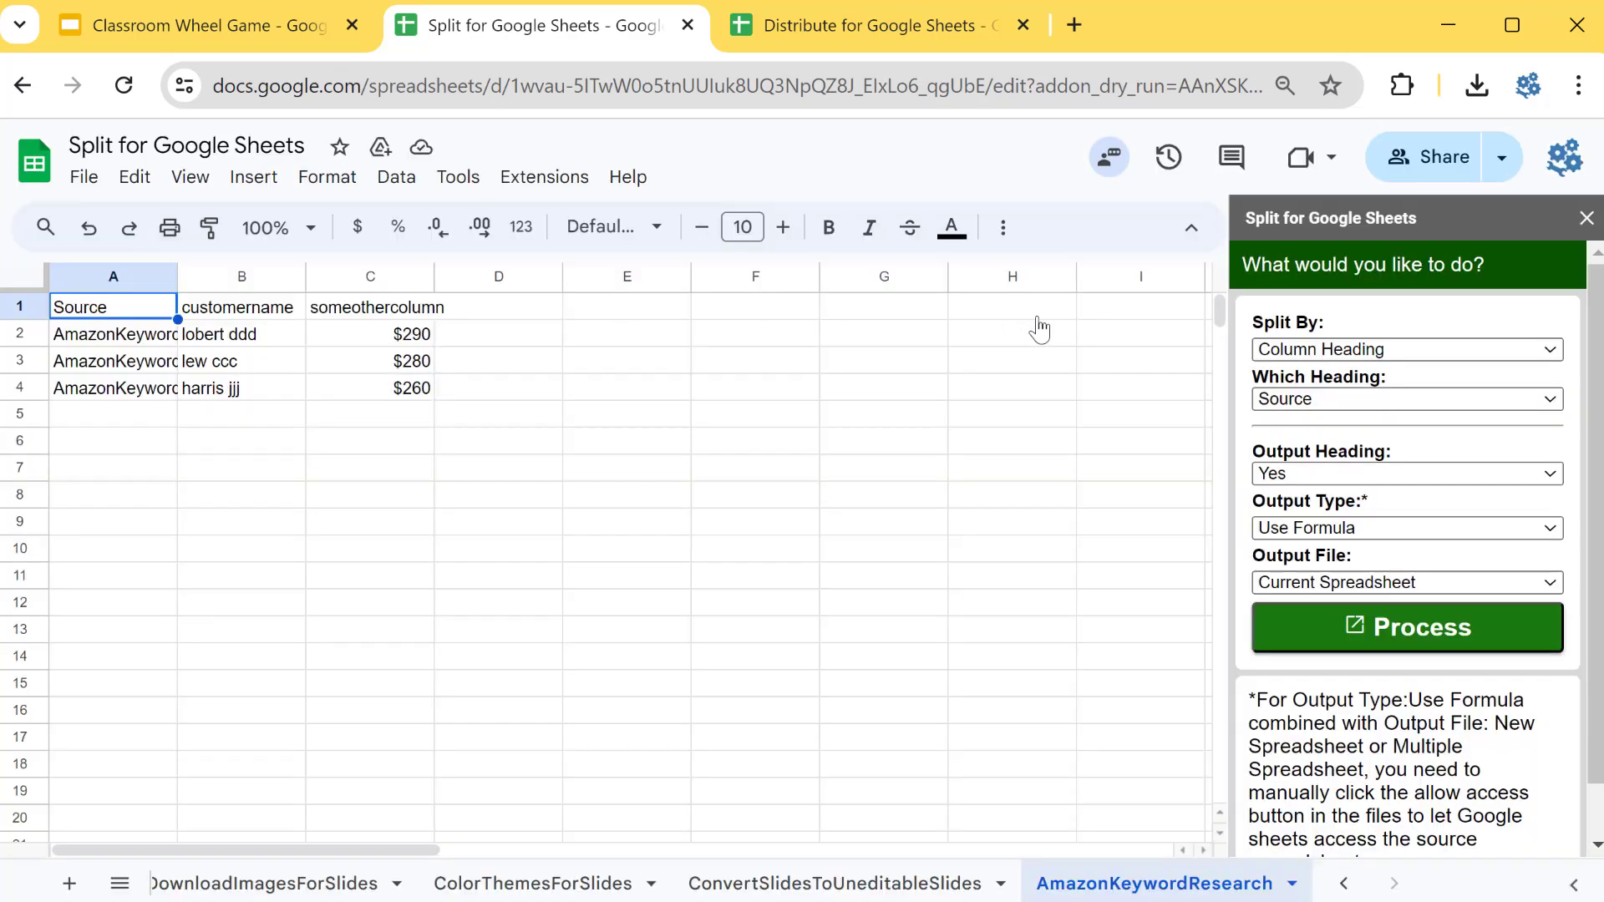
- In the DownloadSlidesAsZip sheet, widen column A so the full Source entries fit
{"action": "left_click", "coordinate": [1341, 885]}
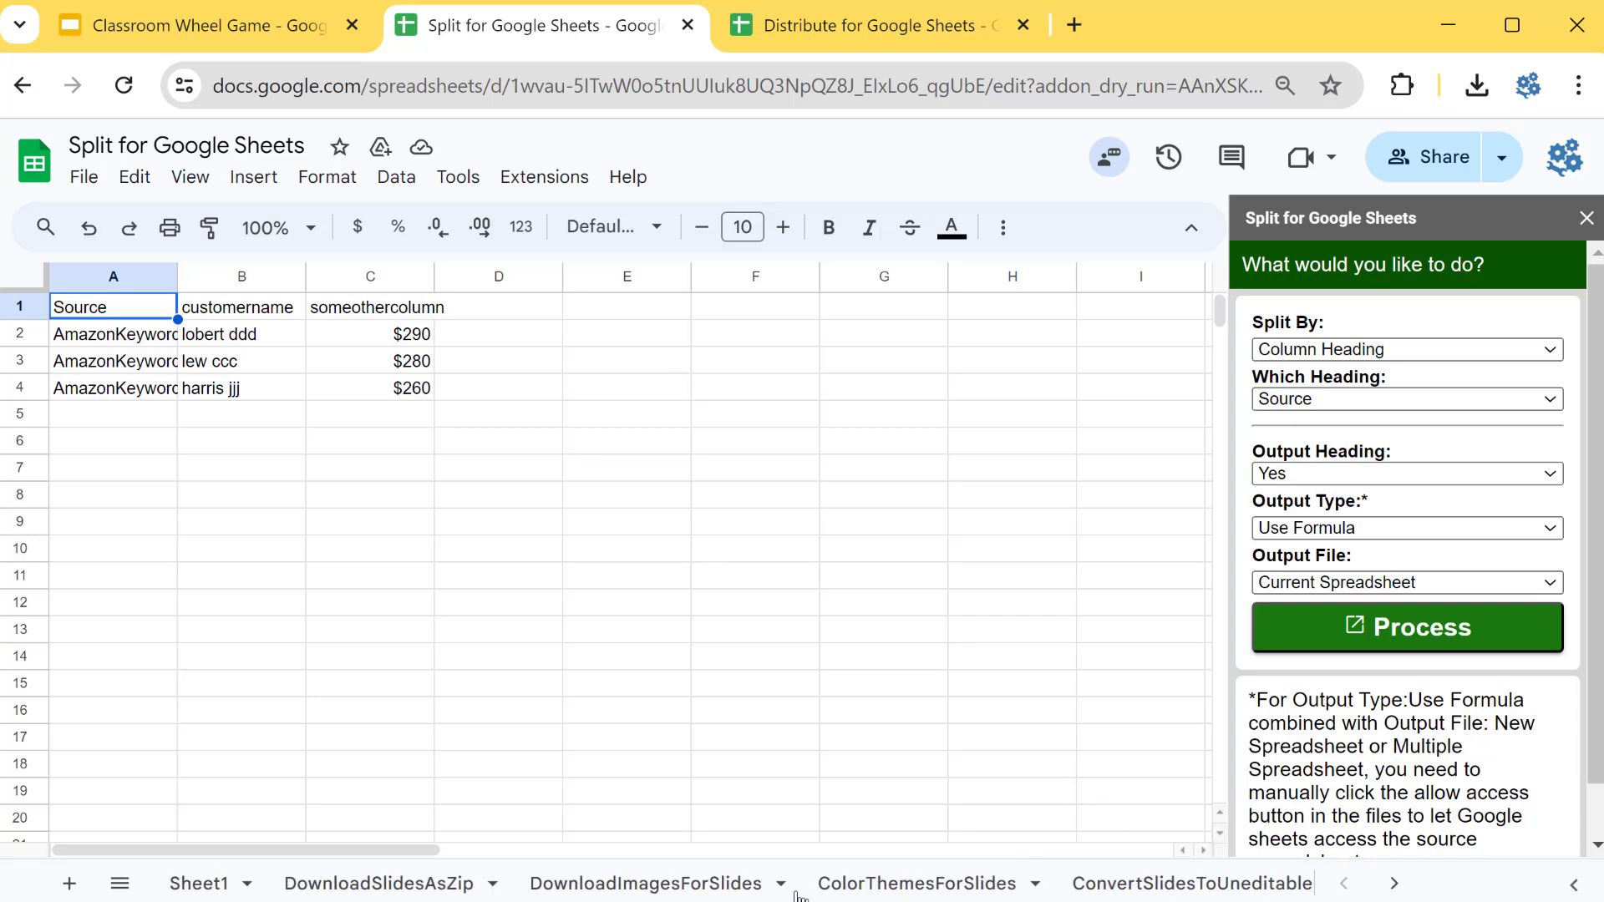
{"action": "left_click", "coordinate": [365, 885]}
{"action": "left_click", "coordinate": [338, 637]}
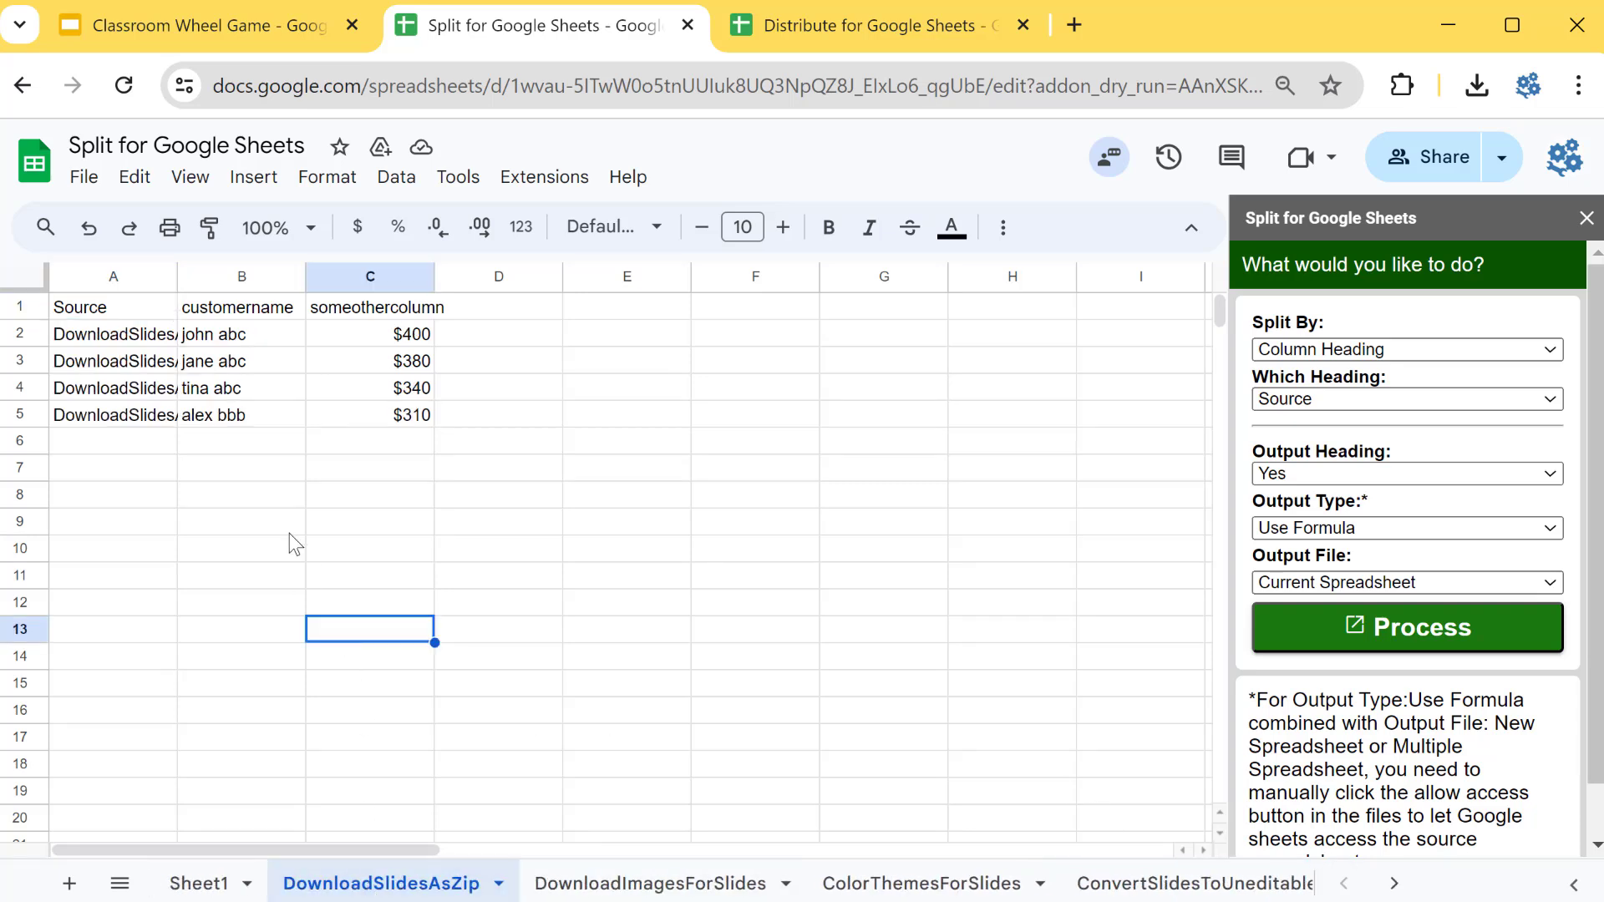
{"action": "left_click_drag", "start_coordinate": [142, 344], "coordinate": [146, 388]}
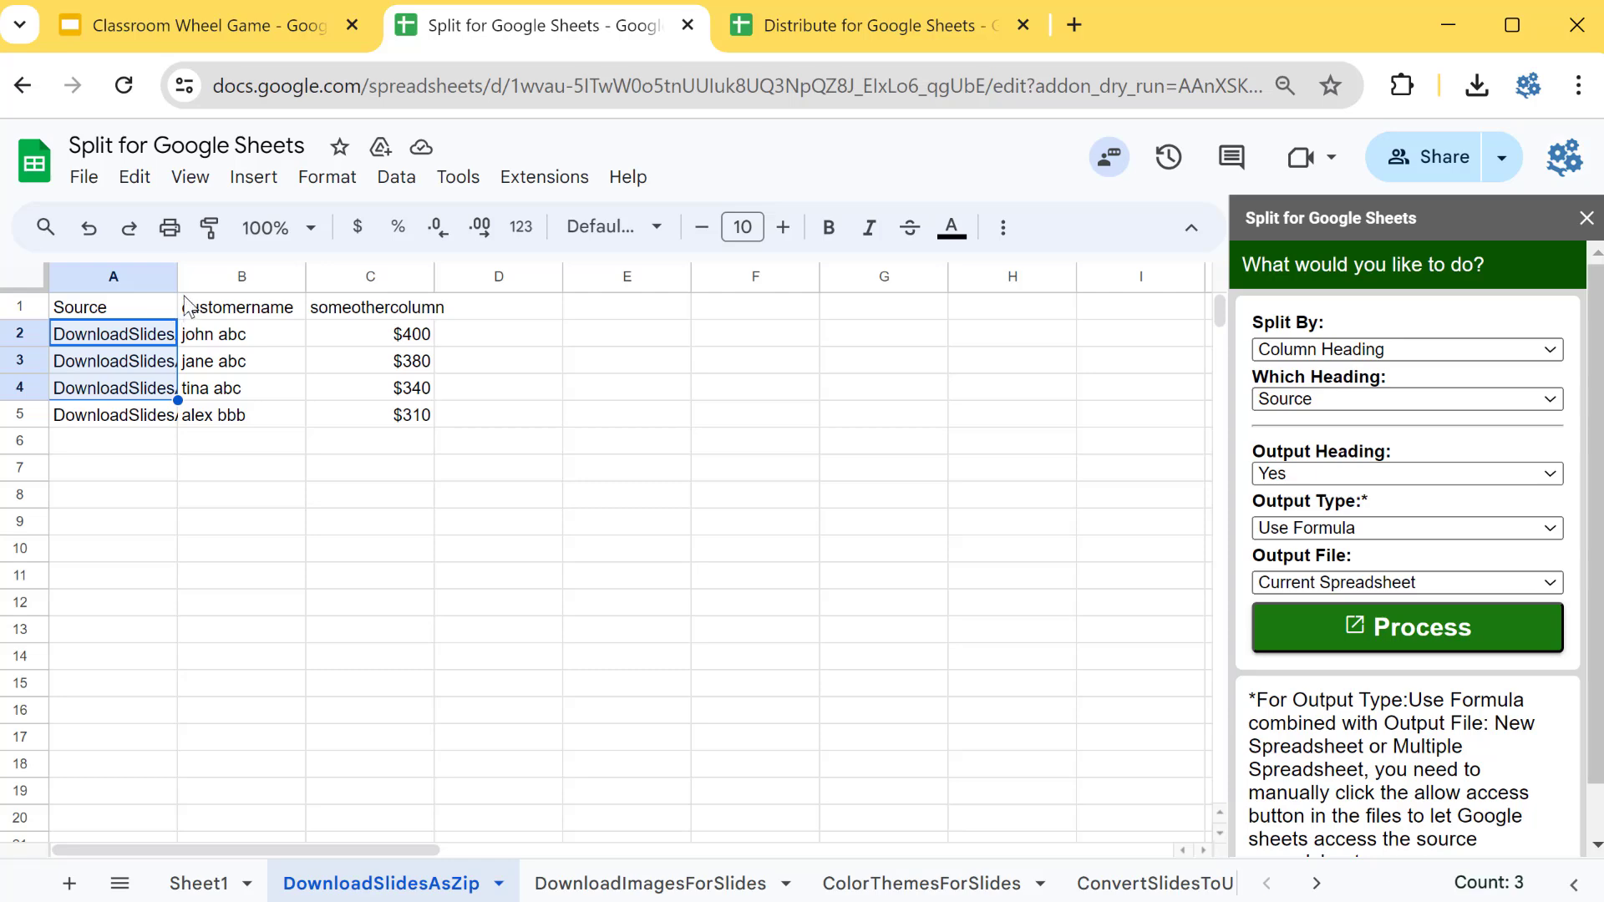
{"action": "left_click_drag", "start_coordinate": [178, 276], "coordinate": [279, 276]}
{"action": "left_click", "coordinate": [349, 485]}
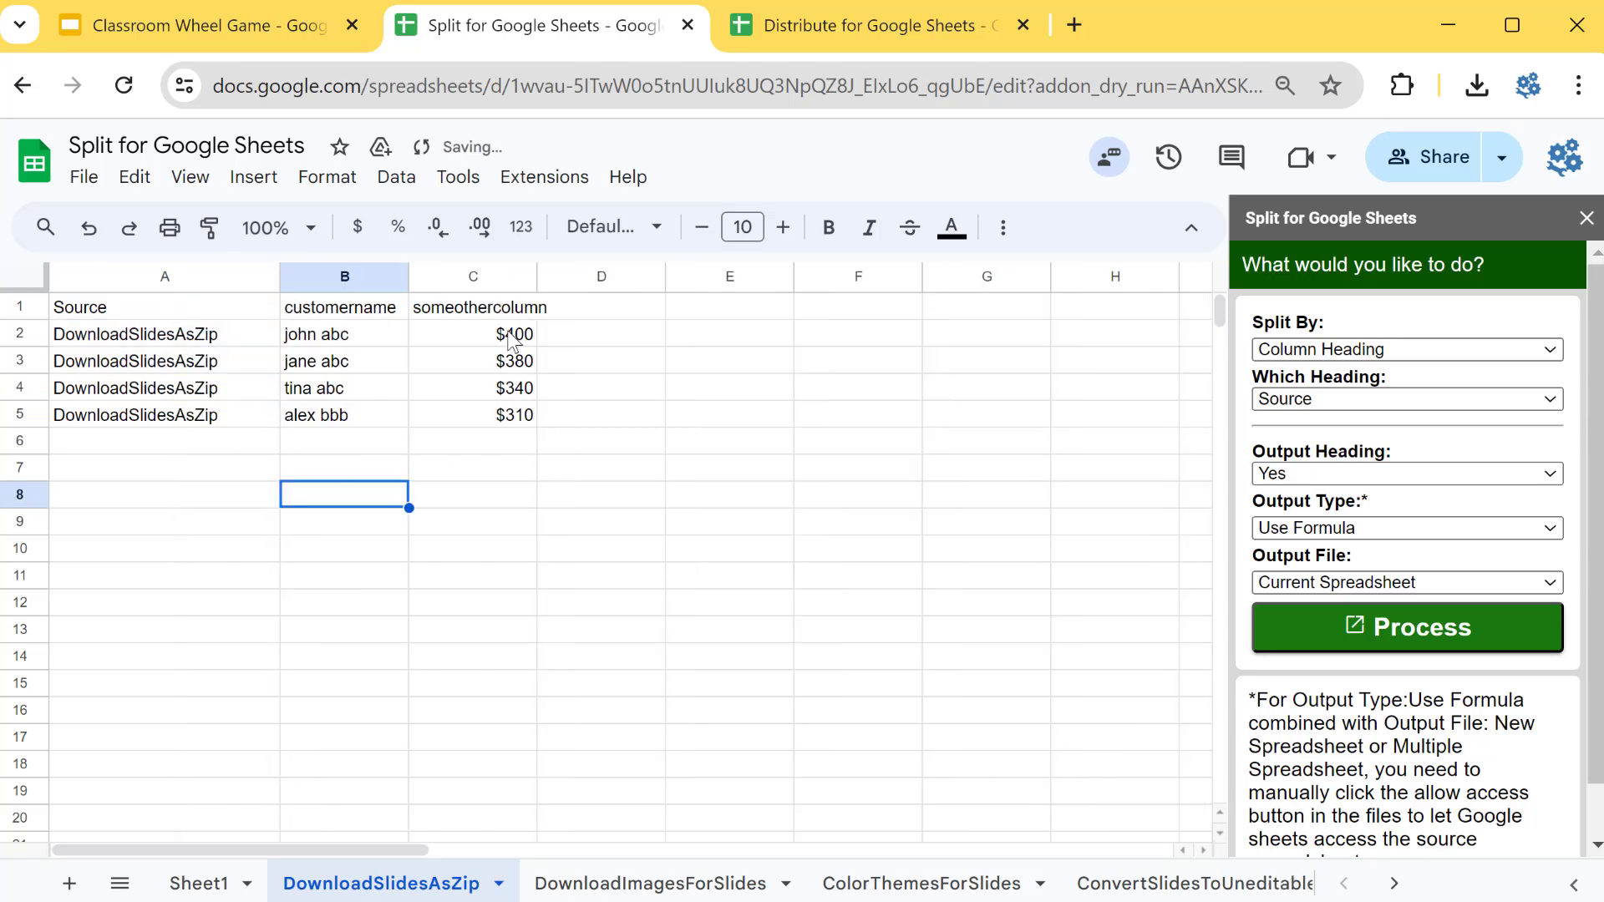
- Compare the rows of the DownloadSlidesAsZip sheet with the matching DownloadSlidesAsZip entries in Sheet1
{"action": "left_click_drag", "start_coordinate": [510, 336], "coordinate": [510, 388]}
{"action": "left_click", "coordinate": [510, 417]}
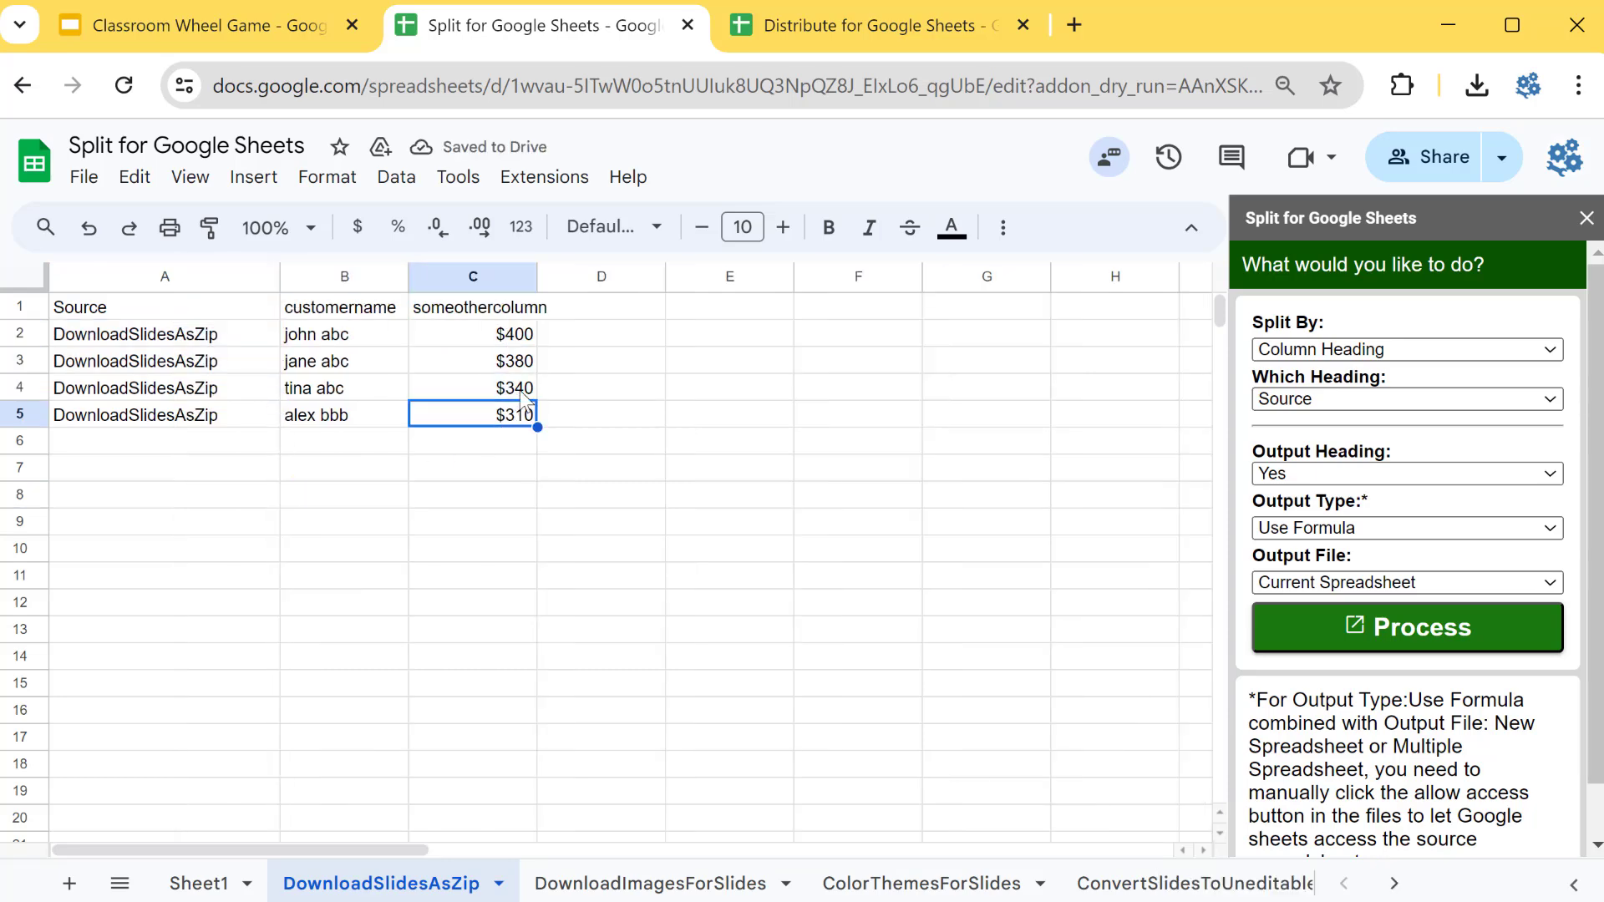
{"action": "key", "text": "Up"}
{"action": "left_click", "coordinate": [522, 418]}
{"action": "left_click", "coordinate": [468, 484]}
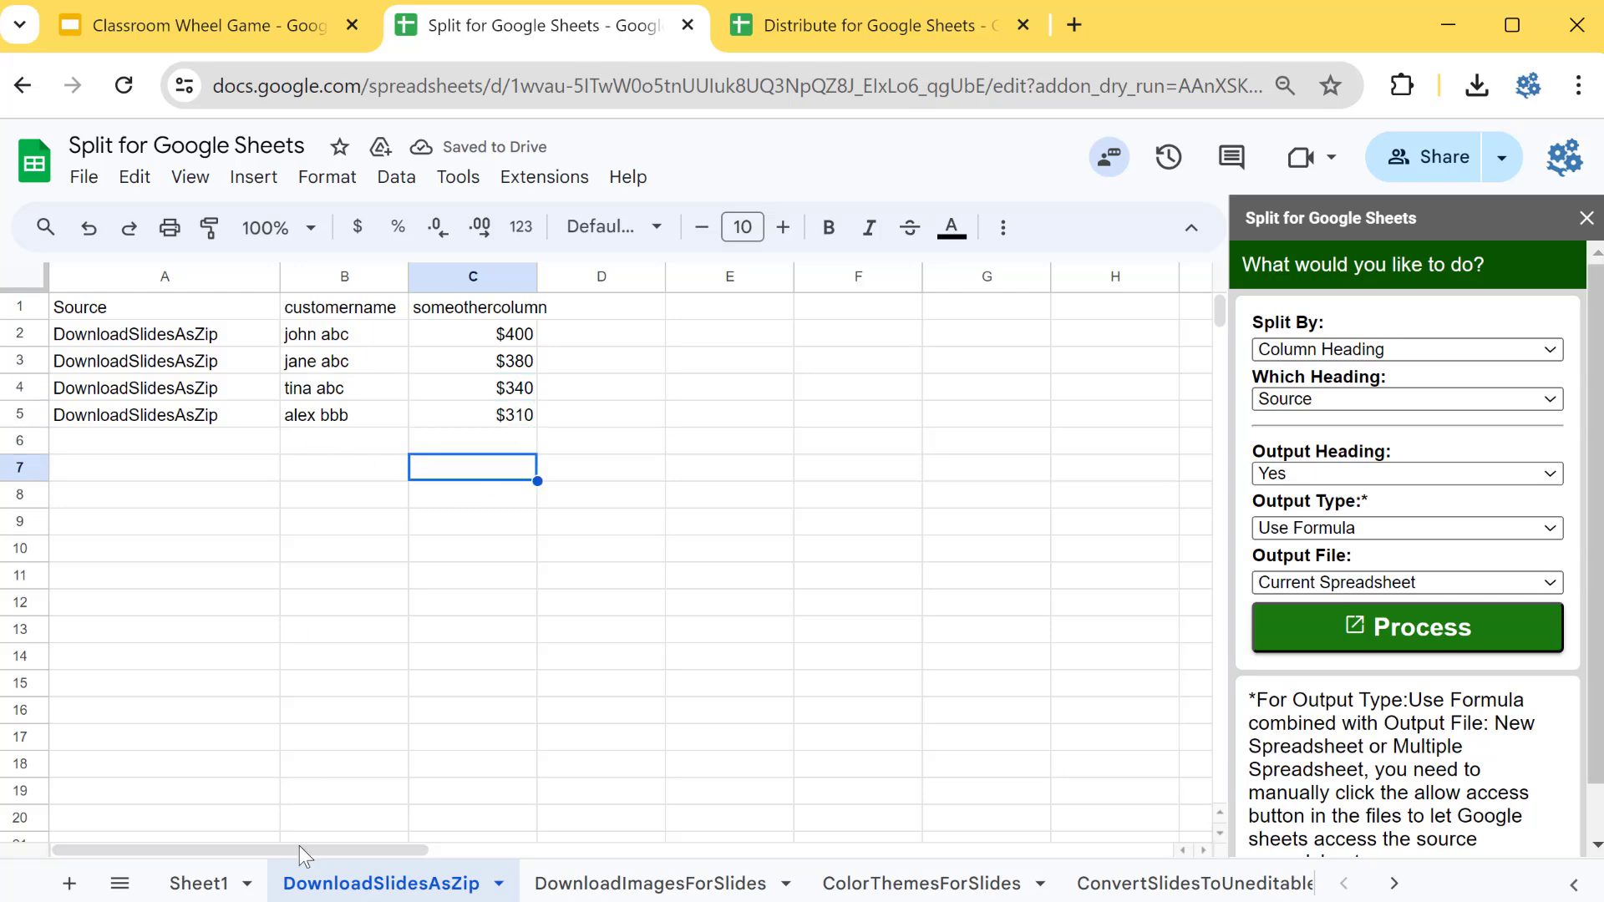
{"action": "left_click", "coordinate": [184, 887]}
{"action": "left_click", "coordinate": [203, 444]}
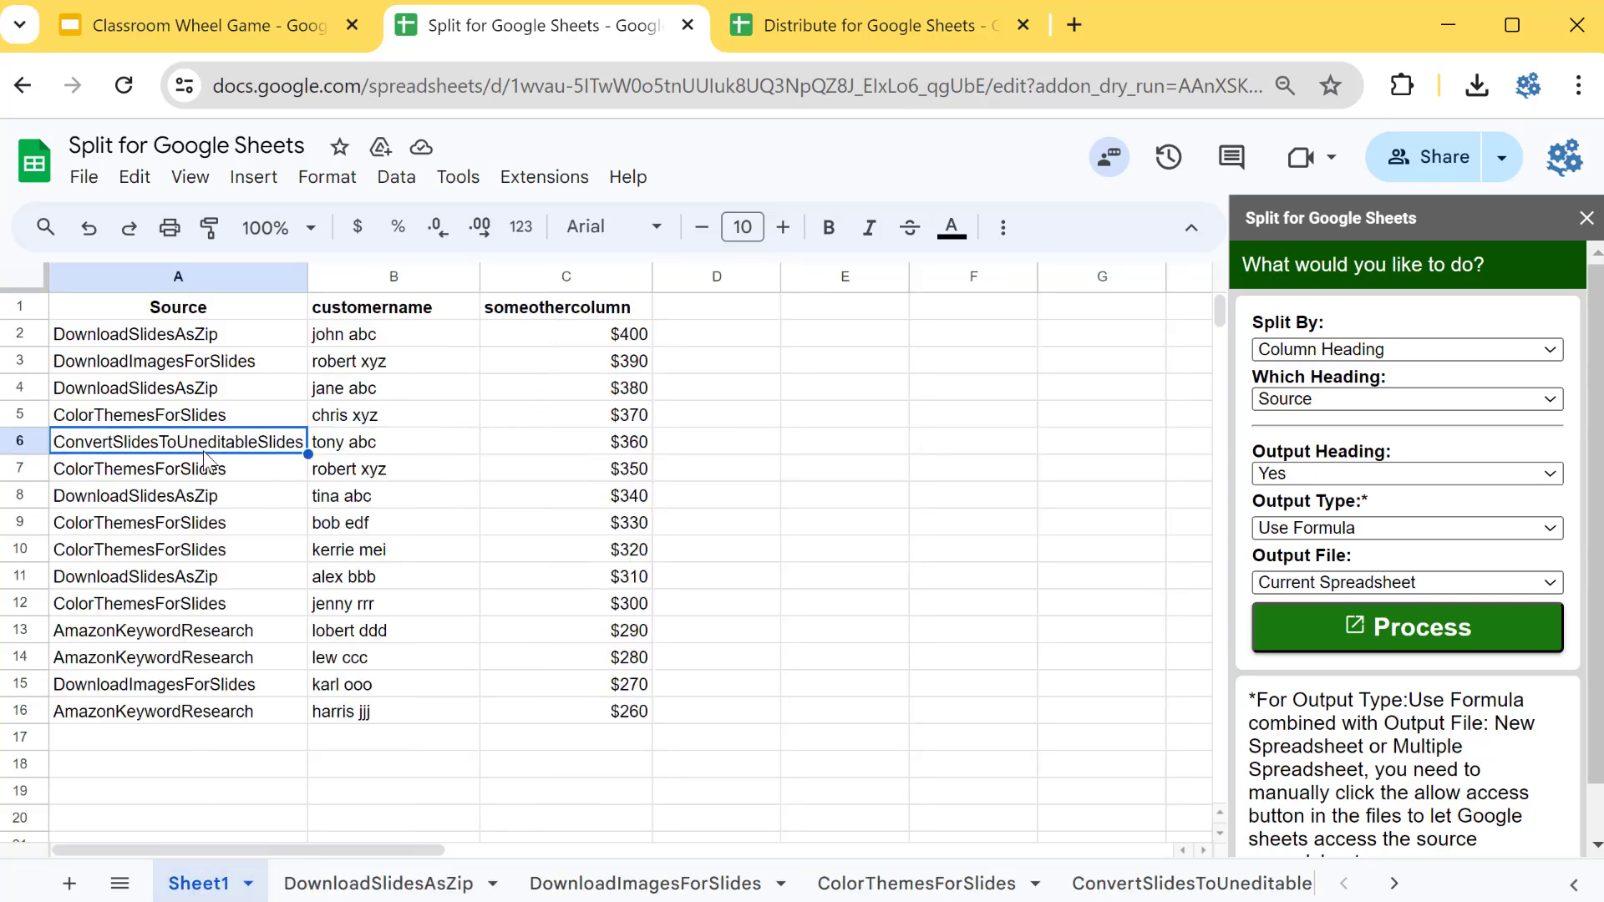
{"action": "left_click", "coordinate": [224, 332]}
{"action": "left_click", "coordinate": [232, 394]}
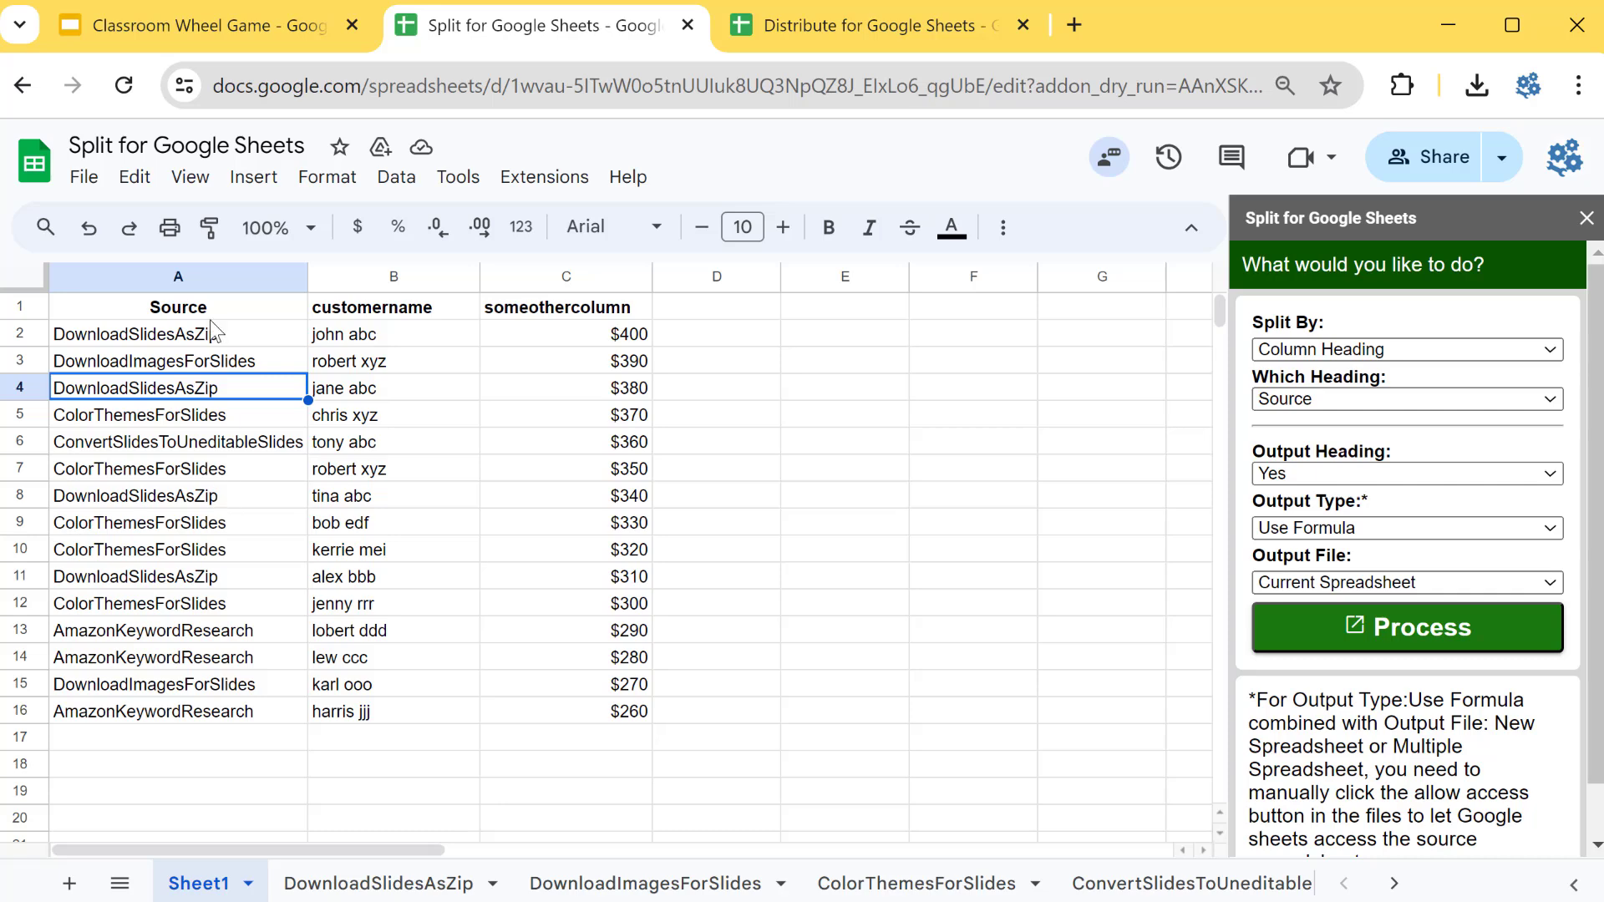
{"action": "left_click", "coordinate": [213, 332]}
{"action": "left_click", "coordinate": [213, 400]}
{"action": "left_click", "coordinate": [224, 514]}
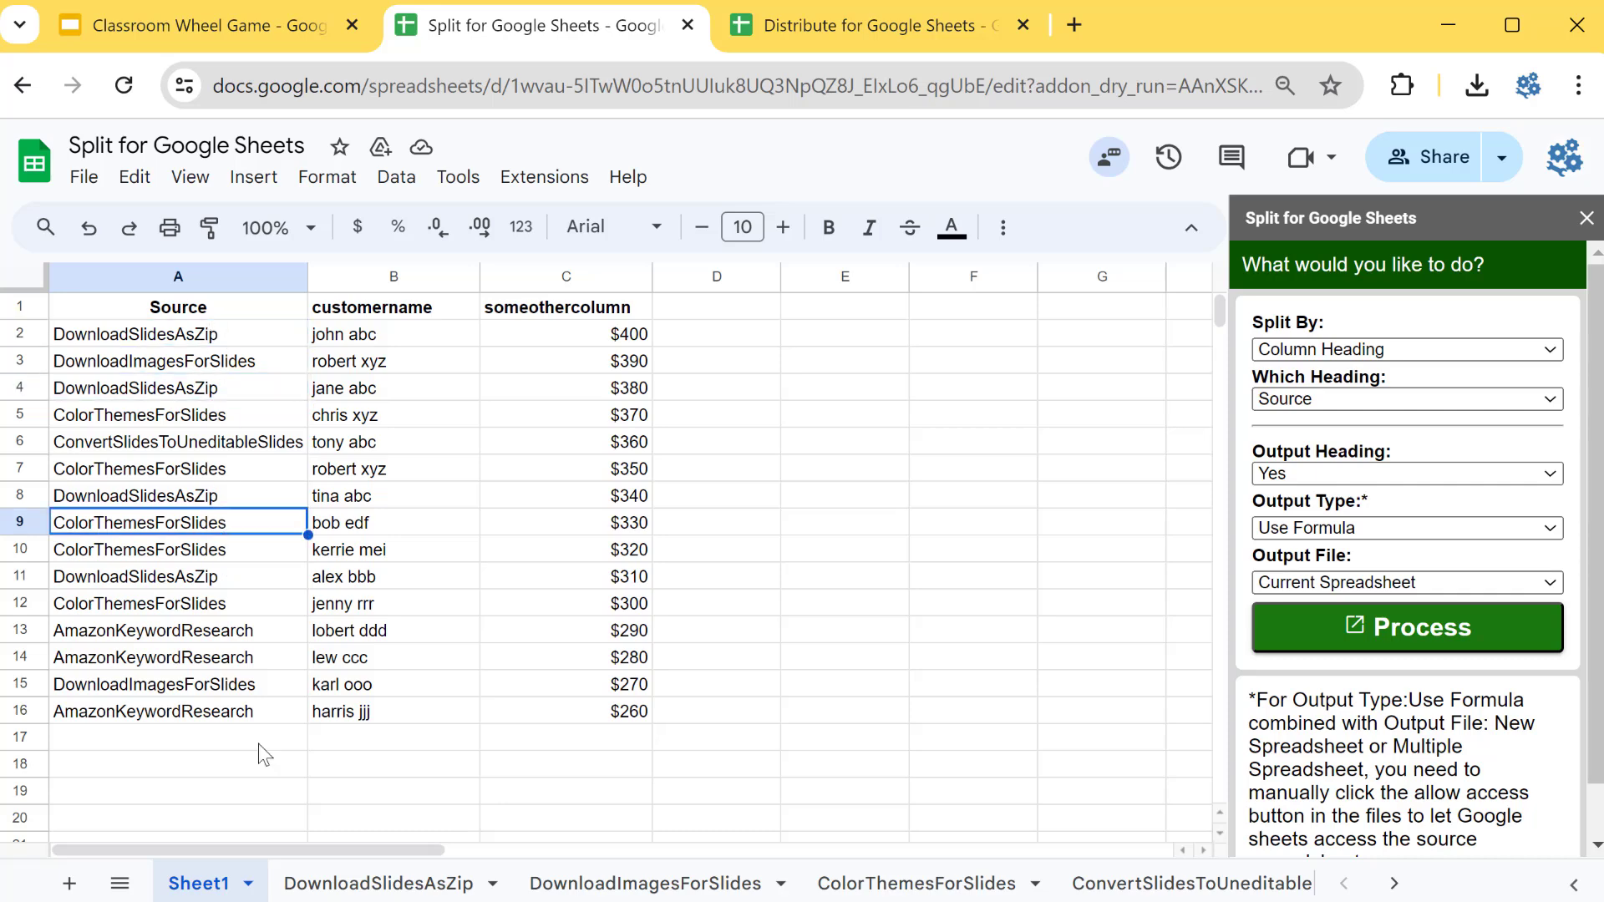
- Check the DownloadImagesForSlides sheet against its matching rows in Sheet1, and look over the ColorThemesForSlides sheet
{"action": "left_click", "coordinate": [656, 885]}
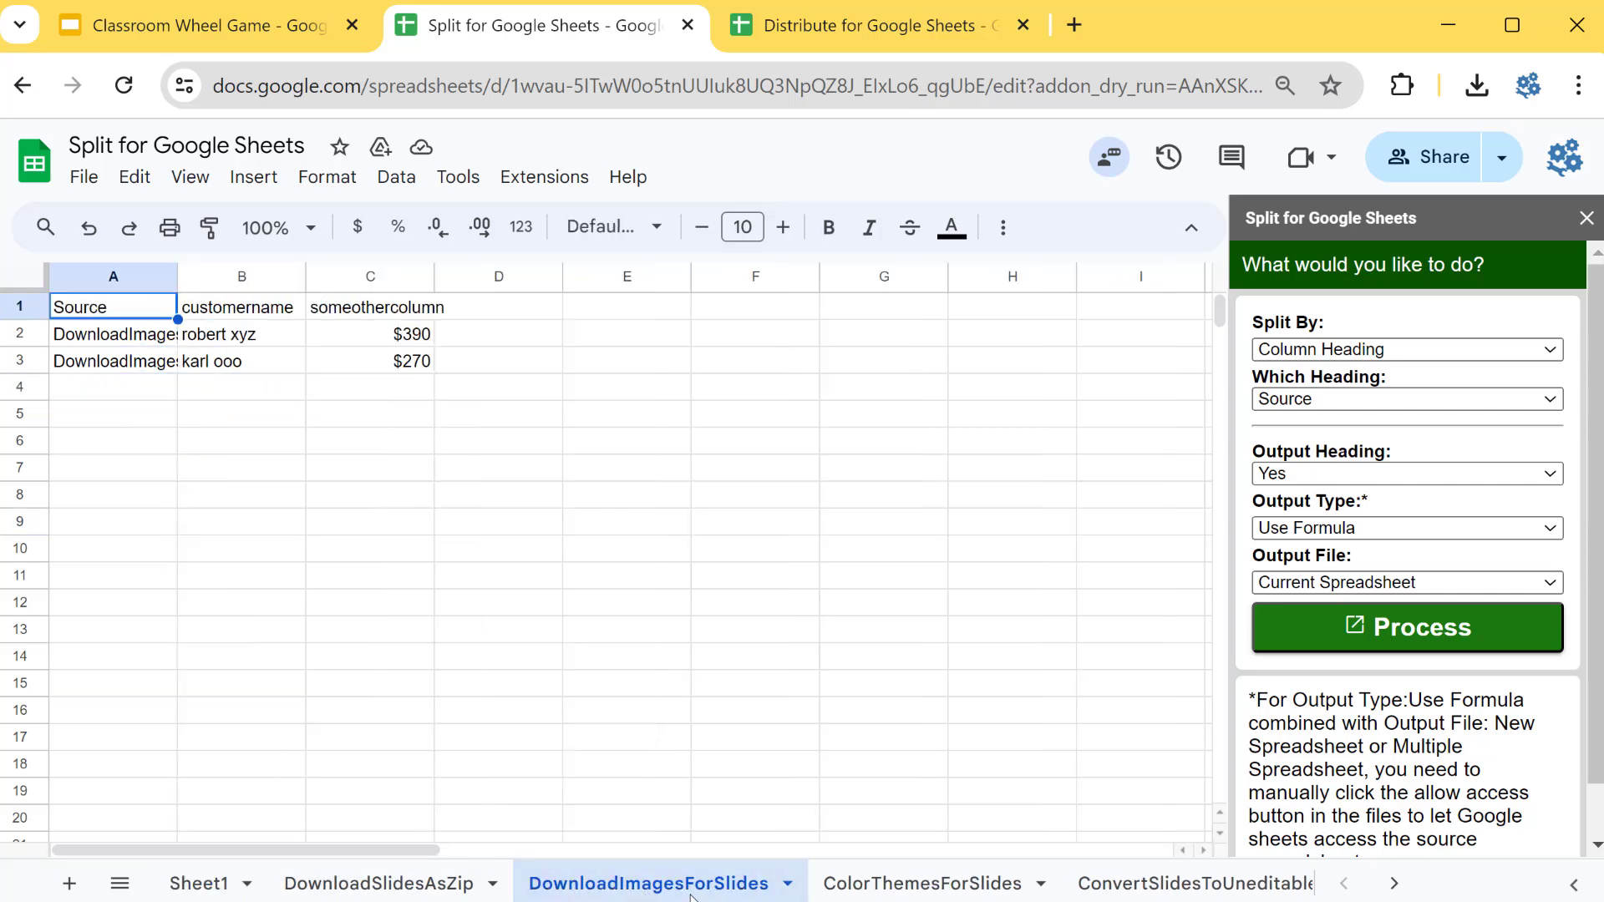
{"action": "left_click", "coordinate": [198, 883]}
{"action": "left_click", "coordinate": [179, 361]}
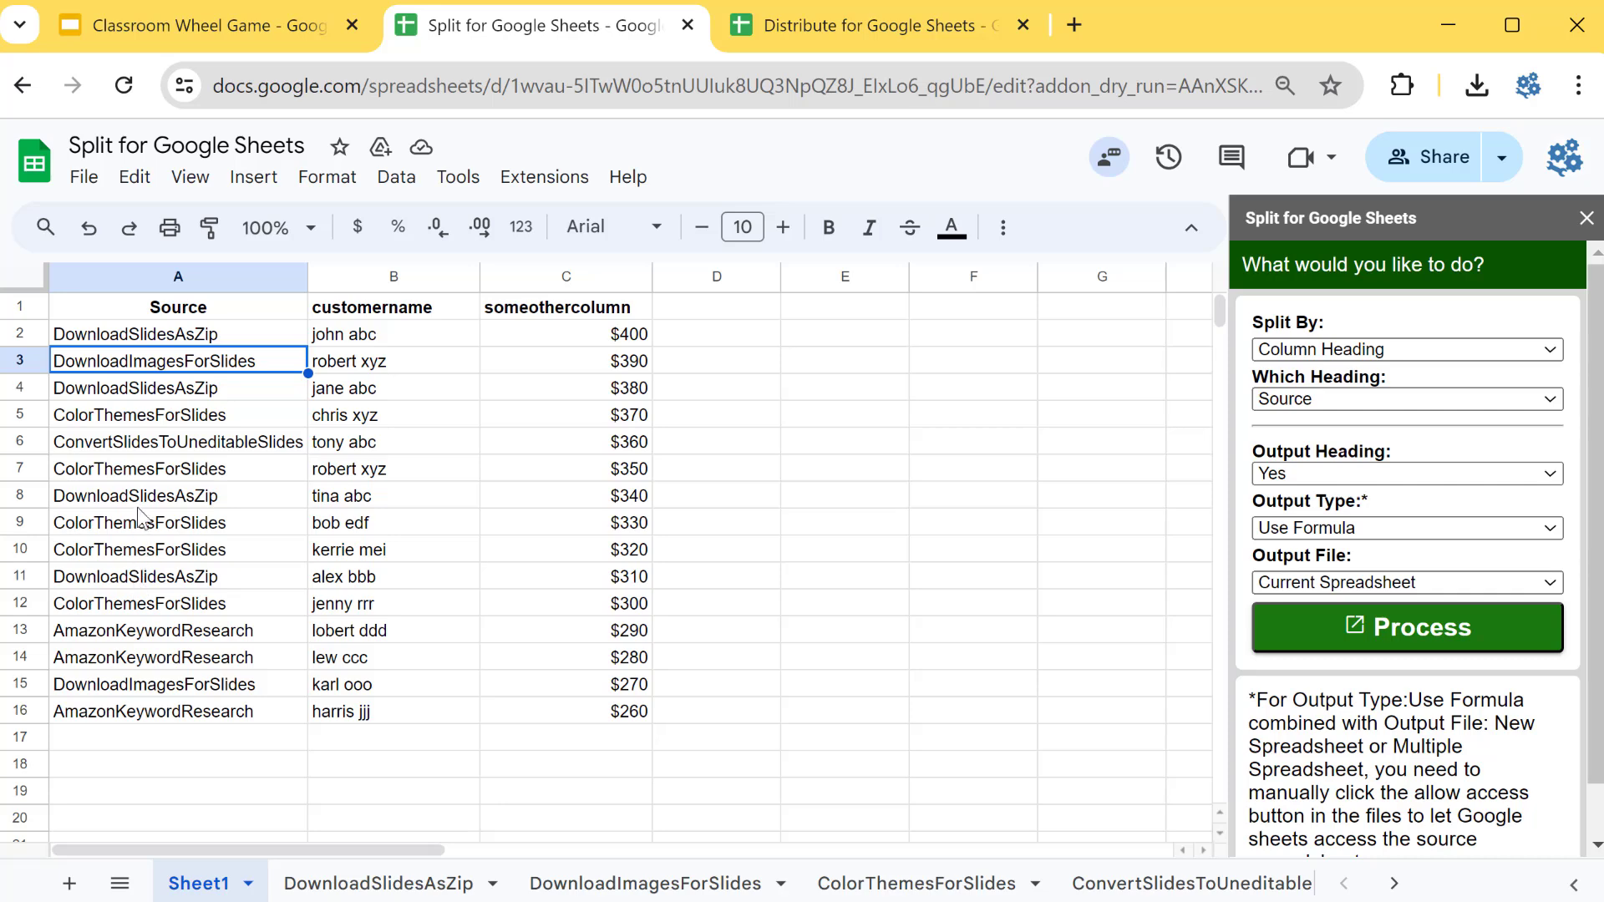
{"action": "left_click", "coordinate": [175, 685]}
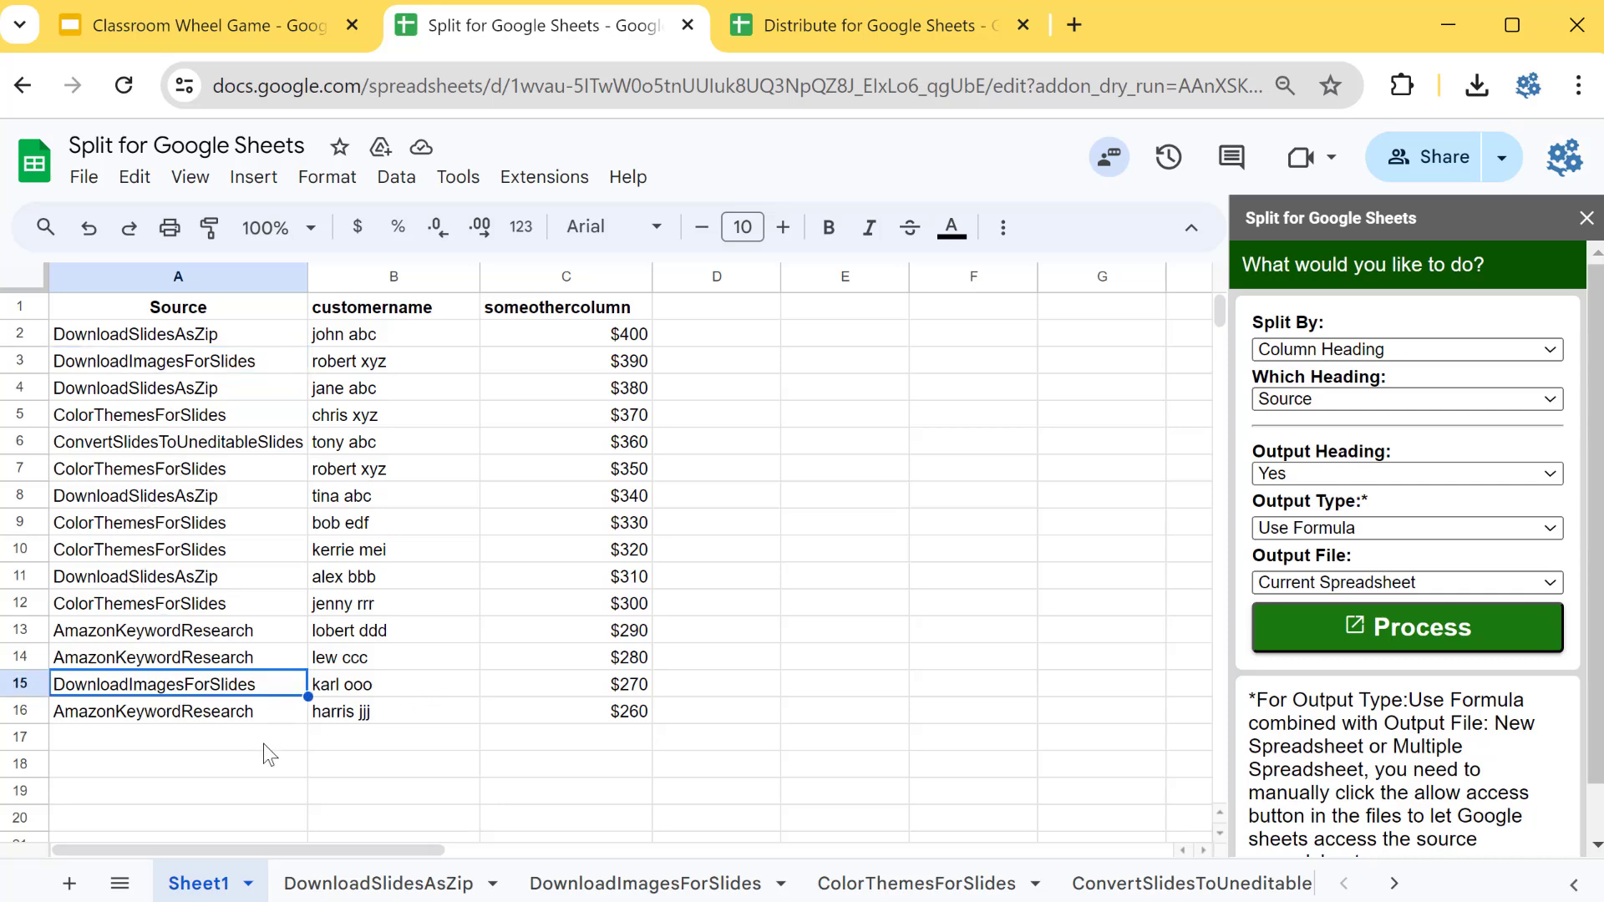
{"action": "left_click", "coordinate": [261, 783]}
{"action": "left_click", "coordinate": [917, 883]}
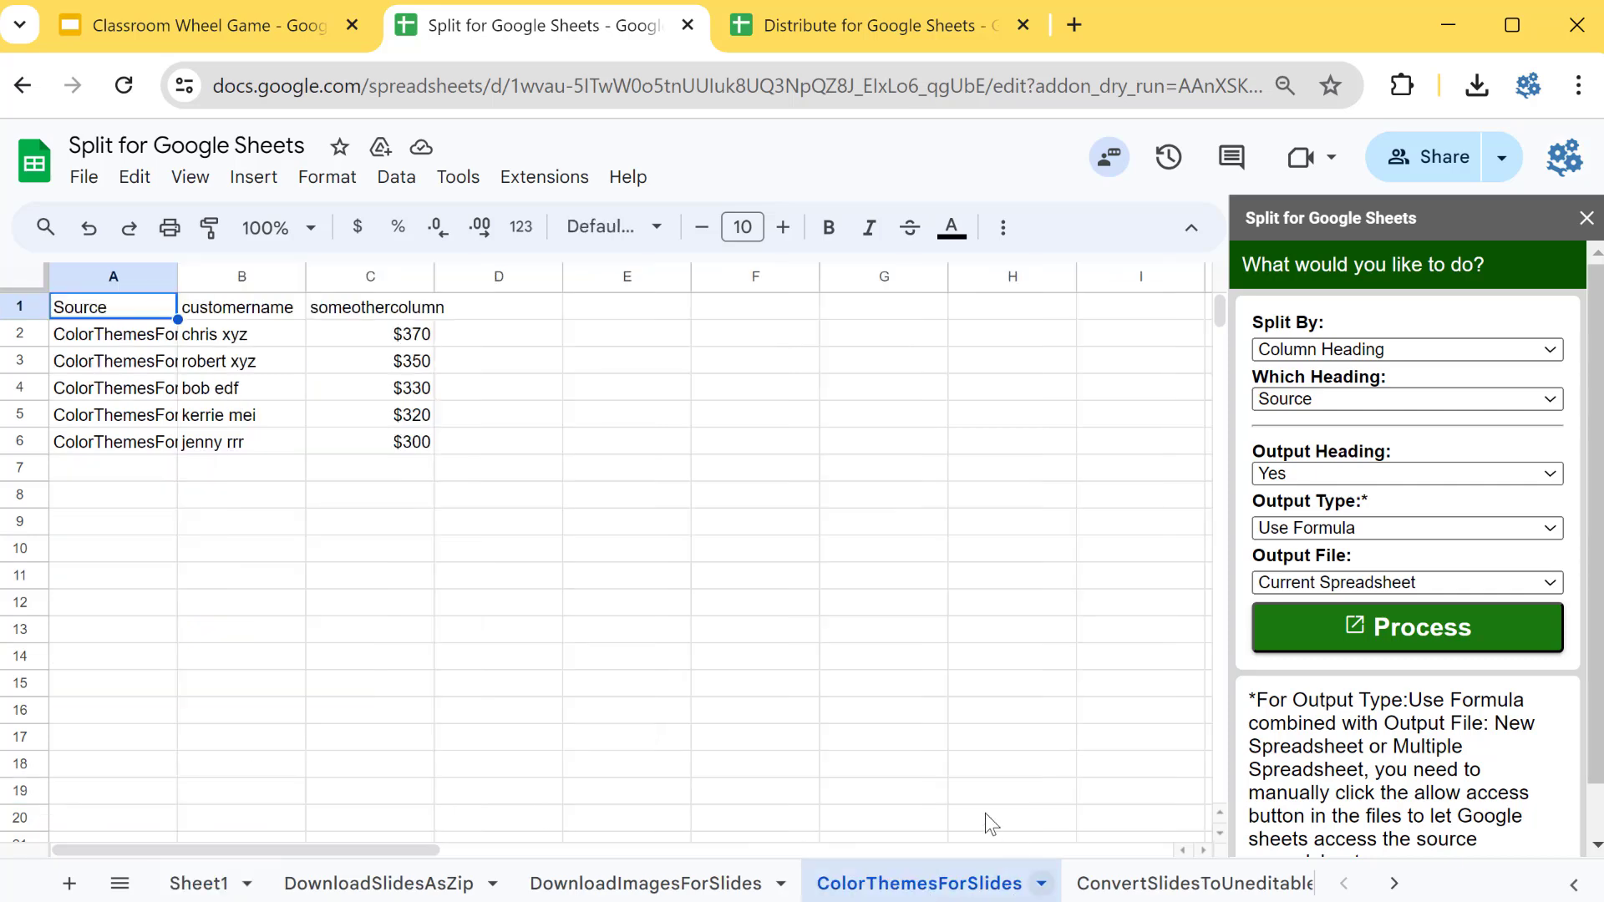
{"action": "left_click", "coordinate": [545, 581]}
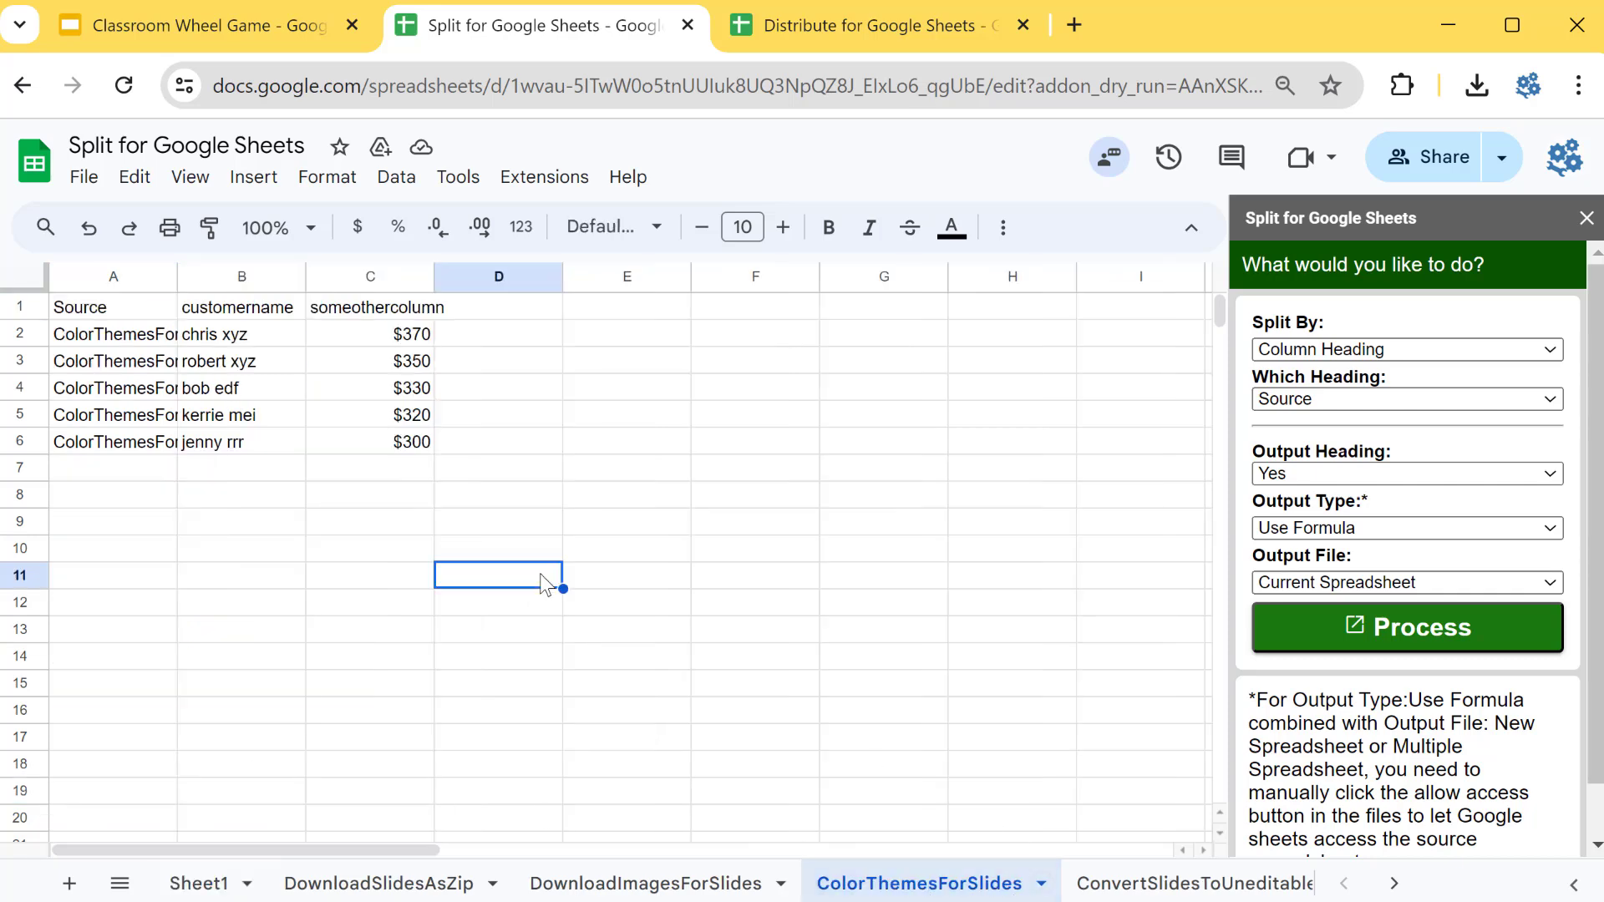
{"action": "left_click", "coordinate": [191, 450]}
{"action": "left_click", "coordinate": [203, 492]}
- Return to the DownloadSlidesAsZip sheet and show the formula bar
{"action": "left_click", "coordinate": [357, 883]}
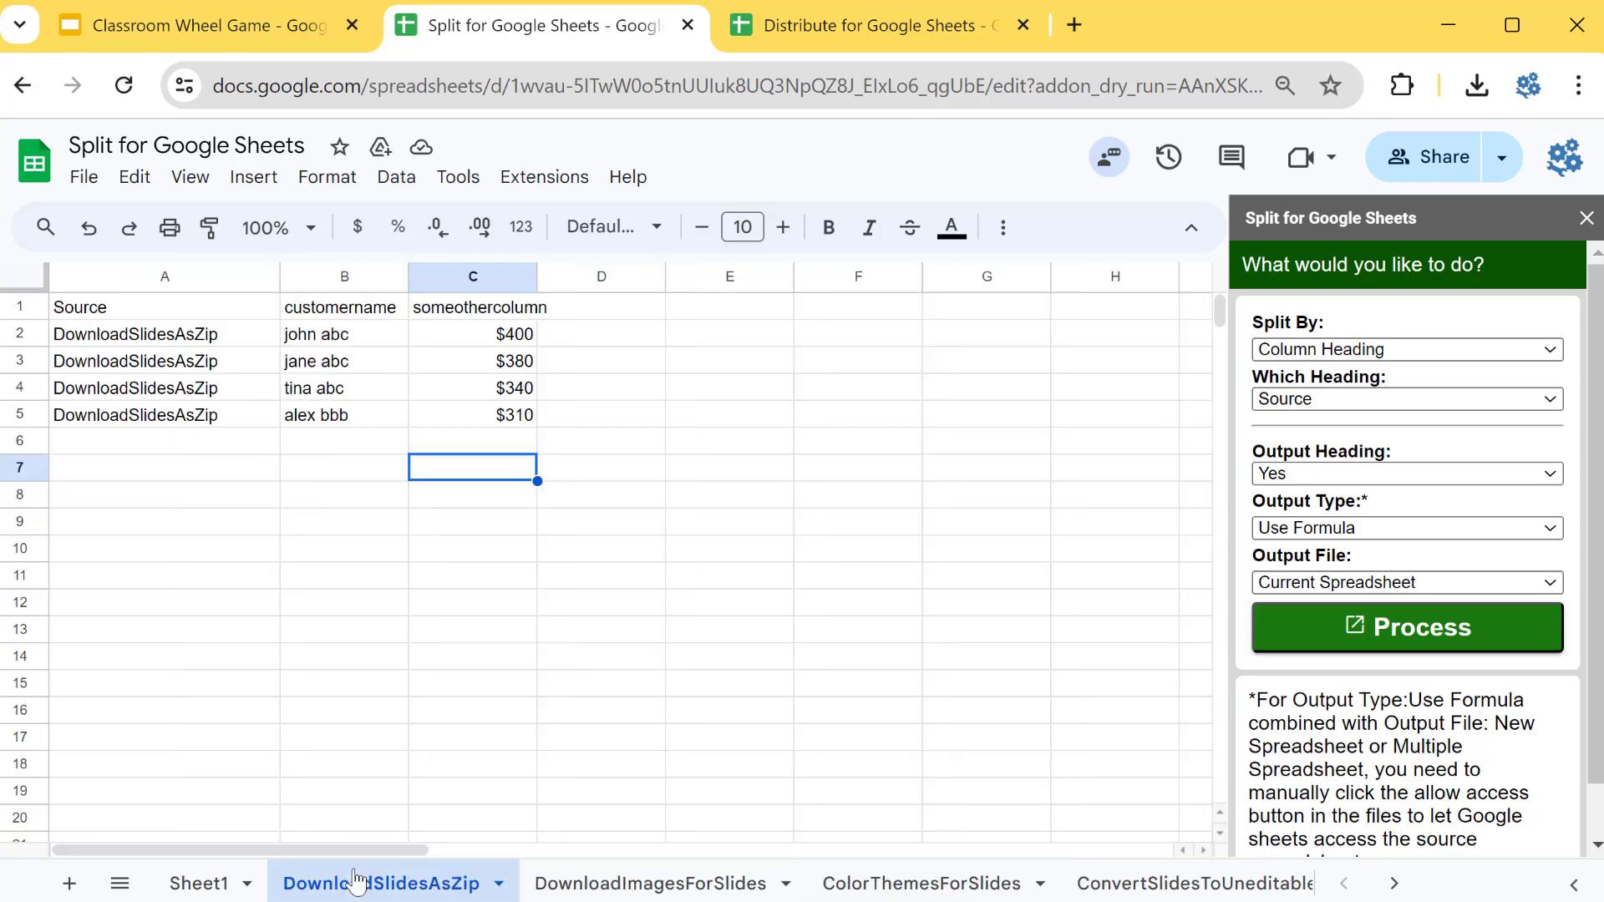
{"action": "left_click", "coordinate": [163, 309]}
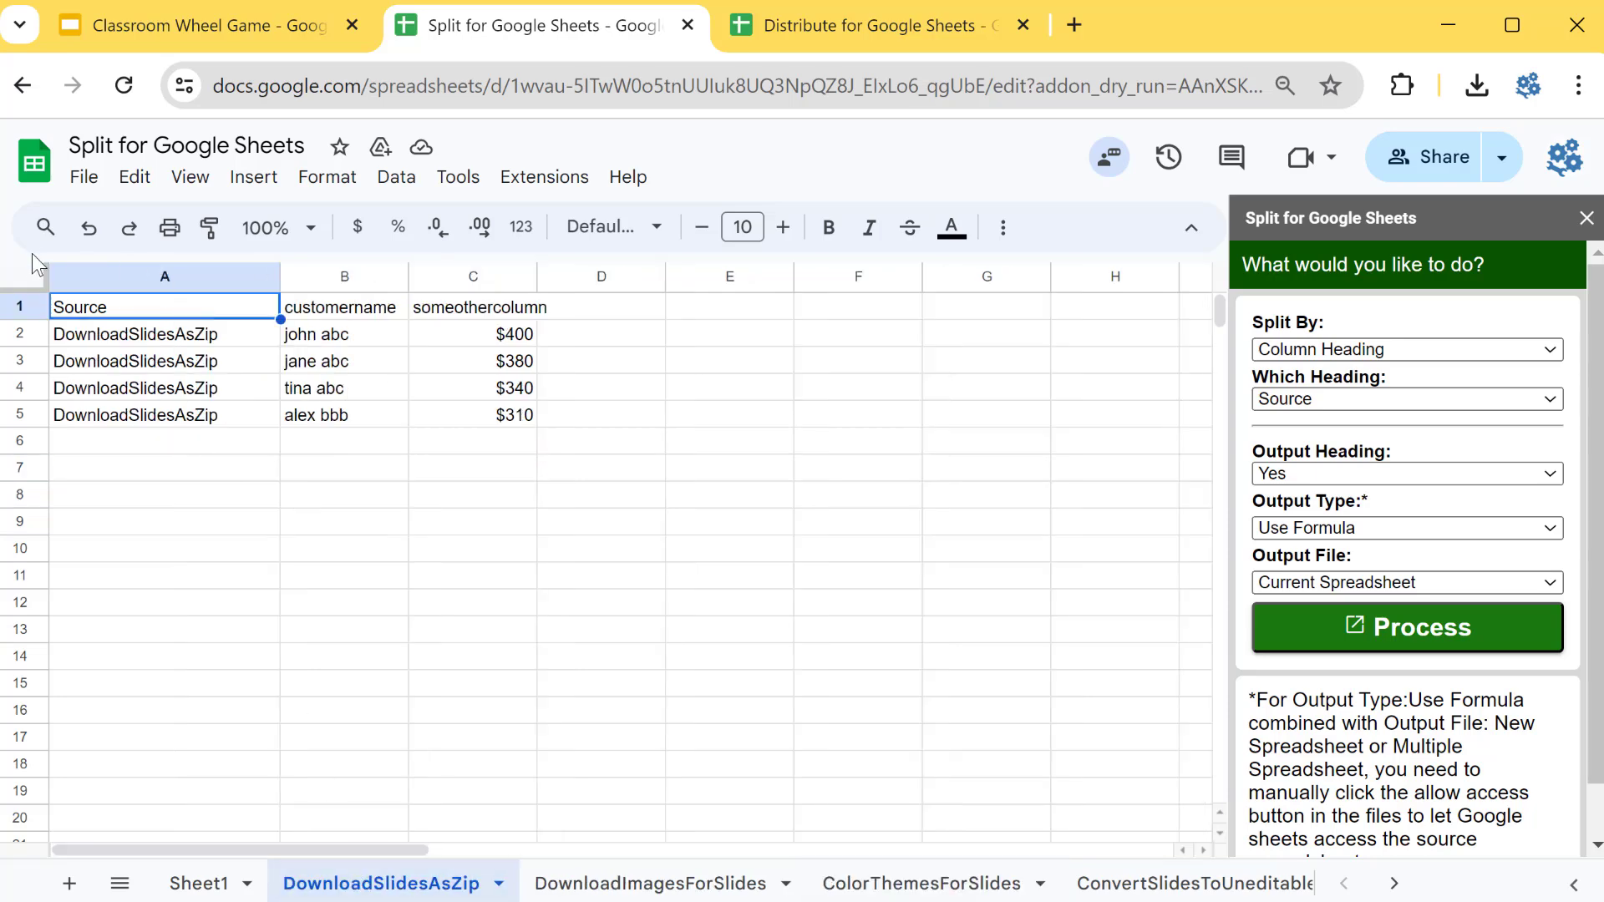
{"action": "right_click", "coordinate": [90, 310]}
{"action": "left_click", "coordinate": [698, 472]}
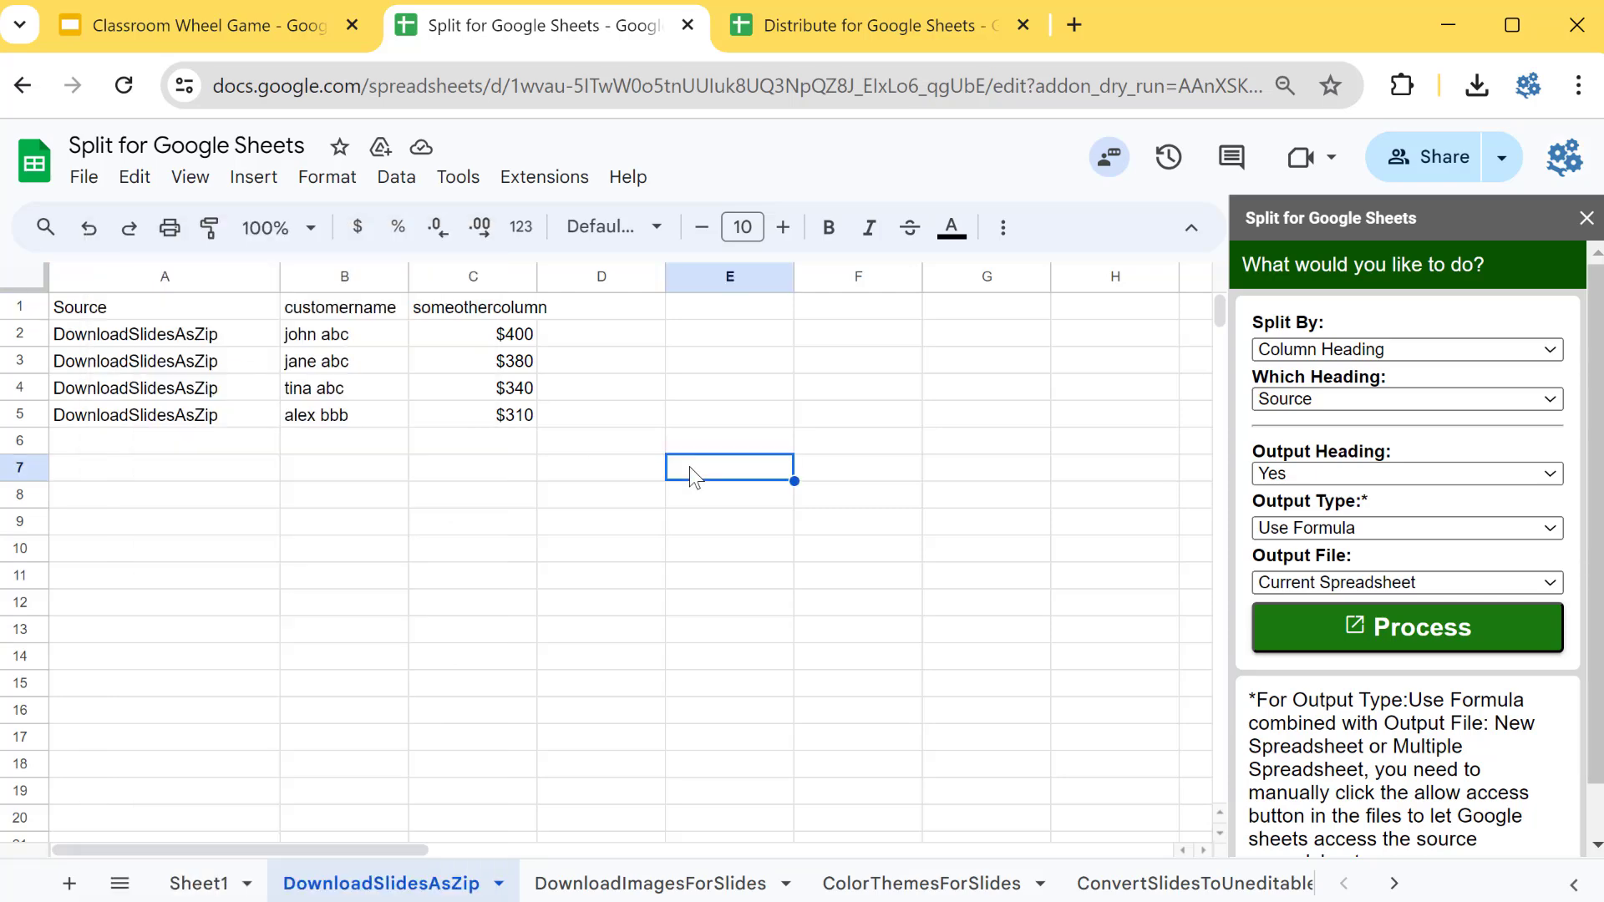
{"action": "left_click", "coordinate": [129, 315]}
{"action": "left_click", "coordinate": [198, 179]}
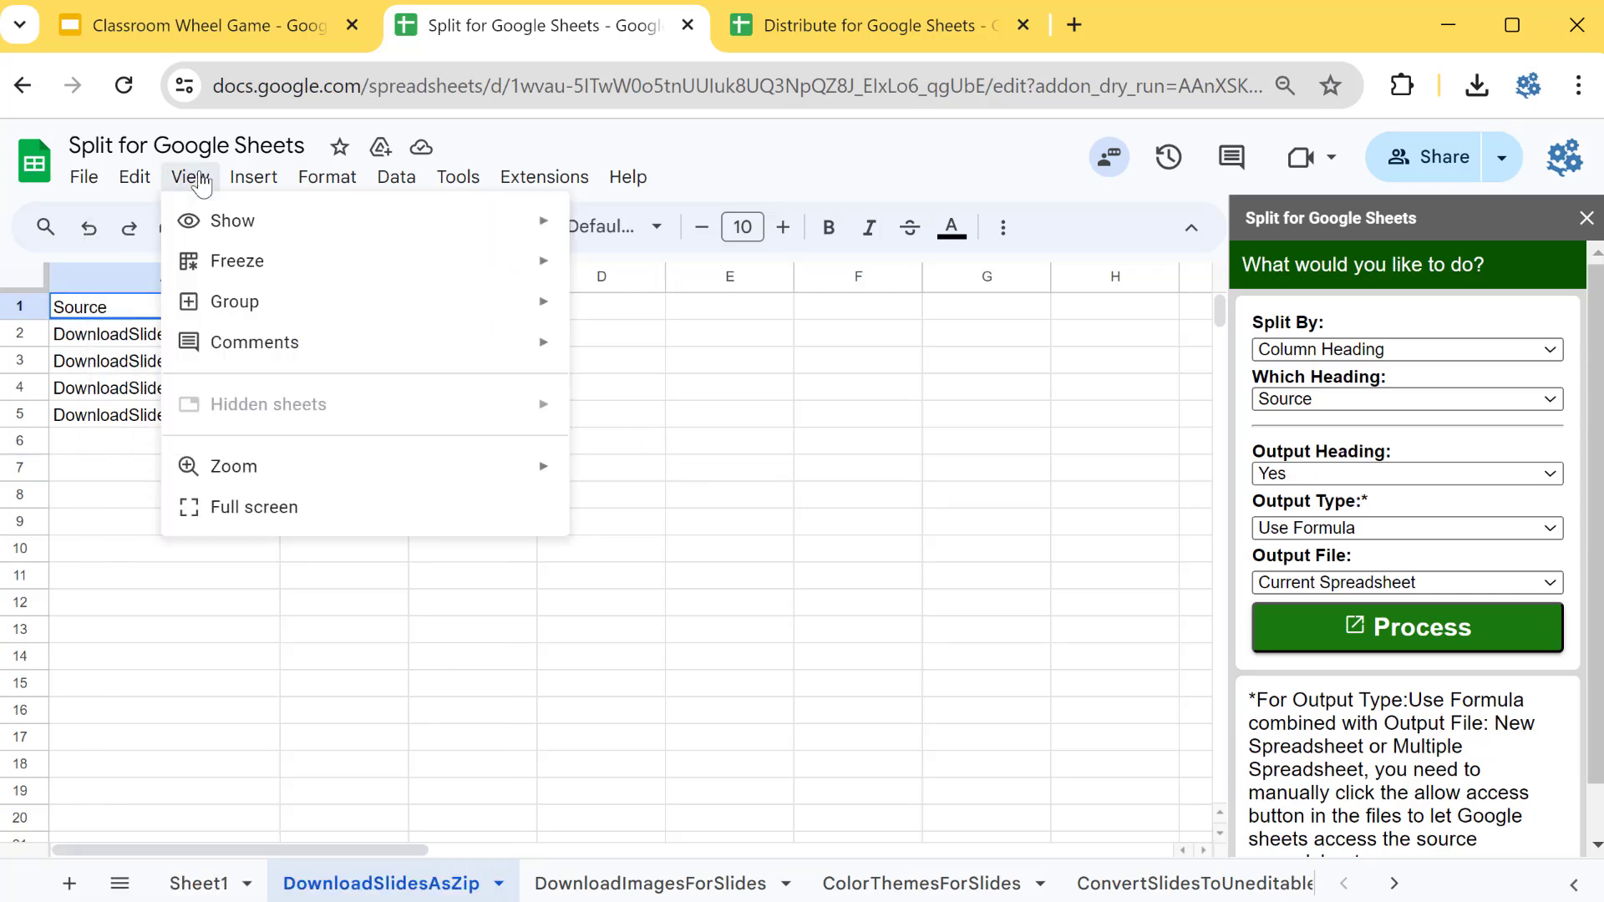
{"action": "mouse_move", "coordinate": [215, 222]}
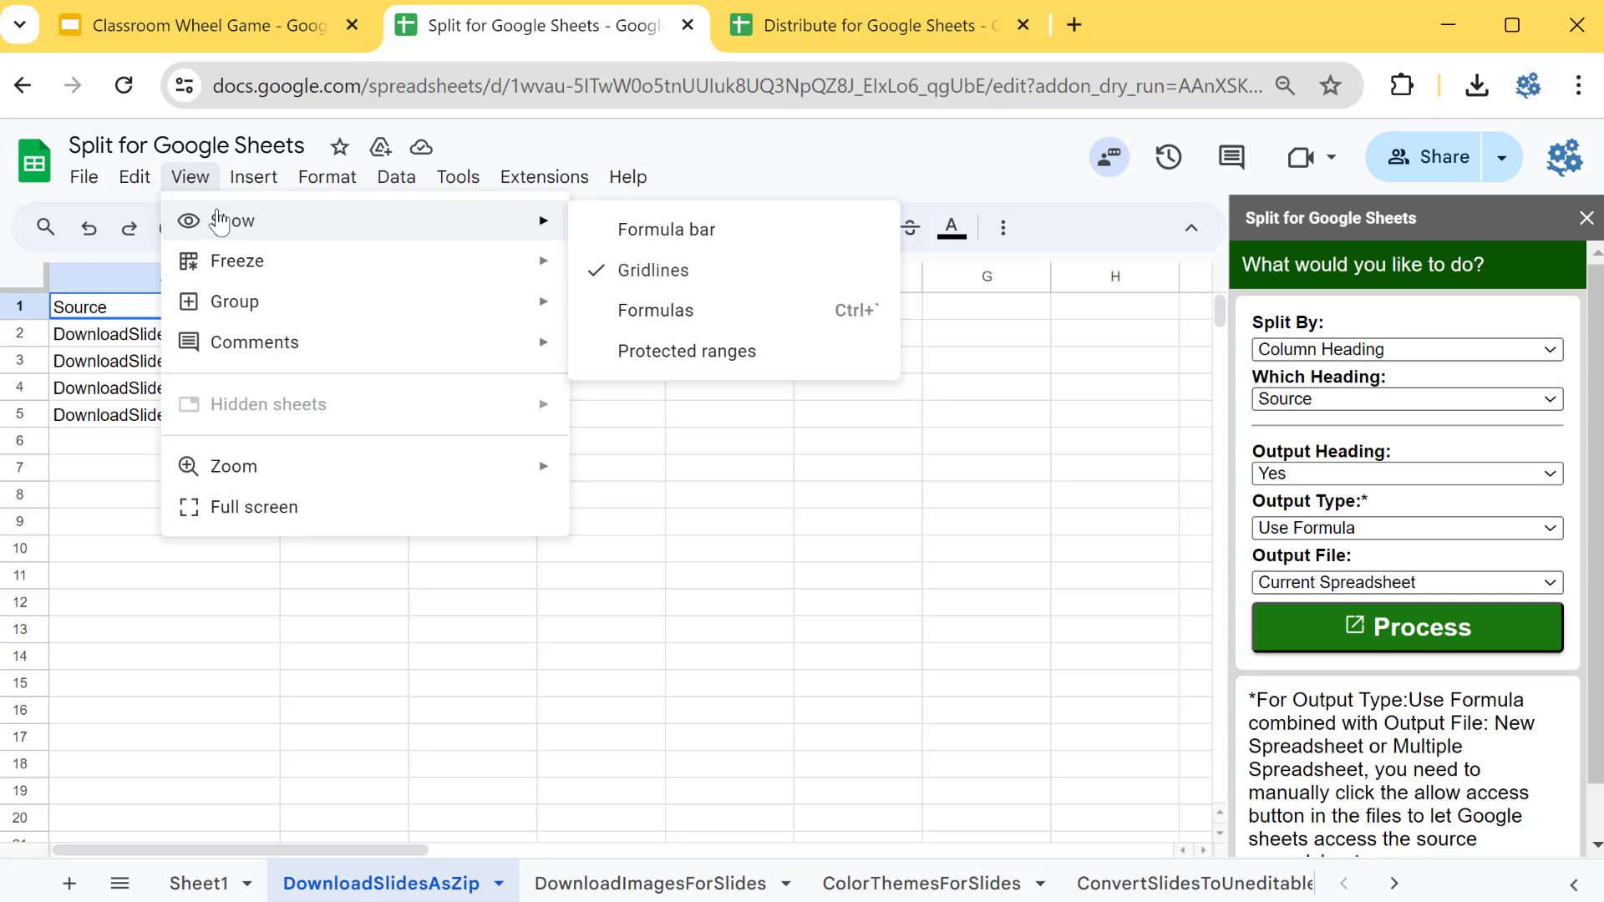
{"action": "left_click", "coordinate": [587, 229]}
{"action": "left_click", "coordinate": [655, 529]}
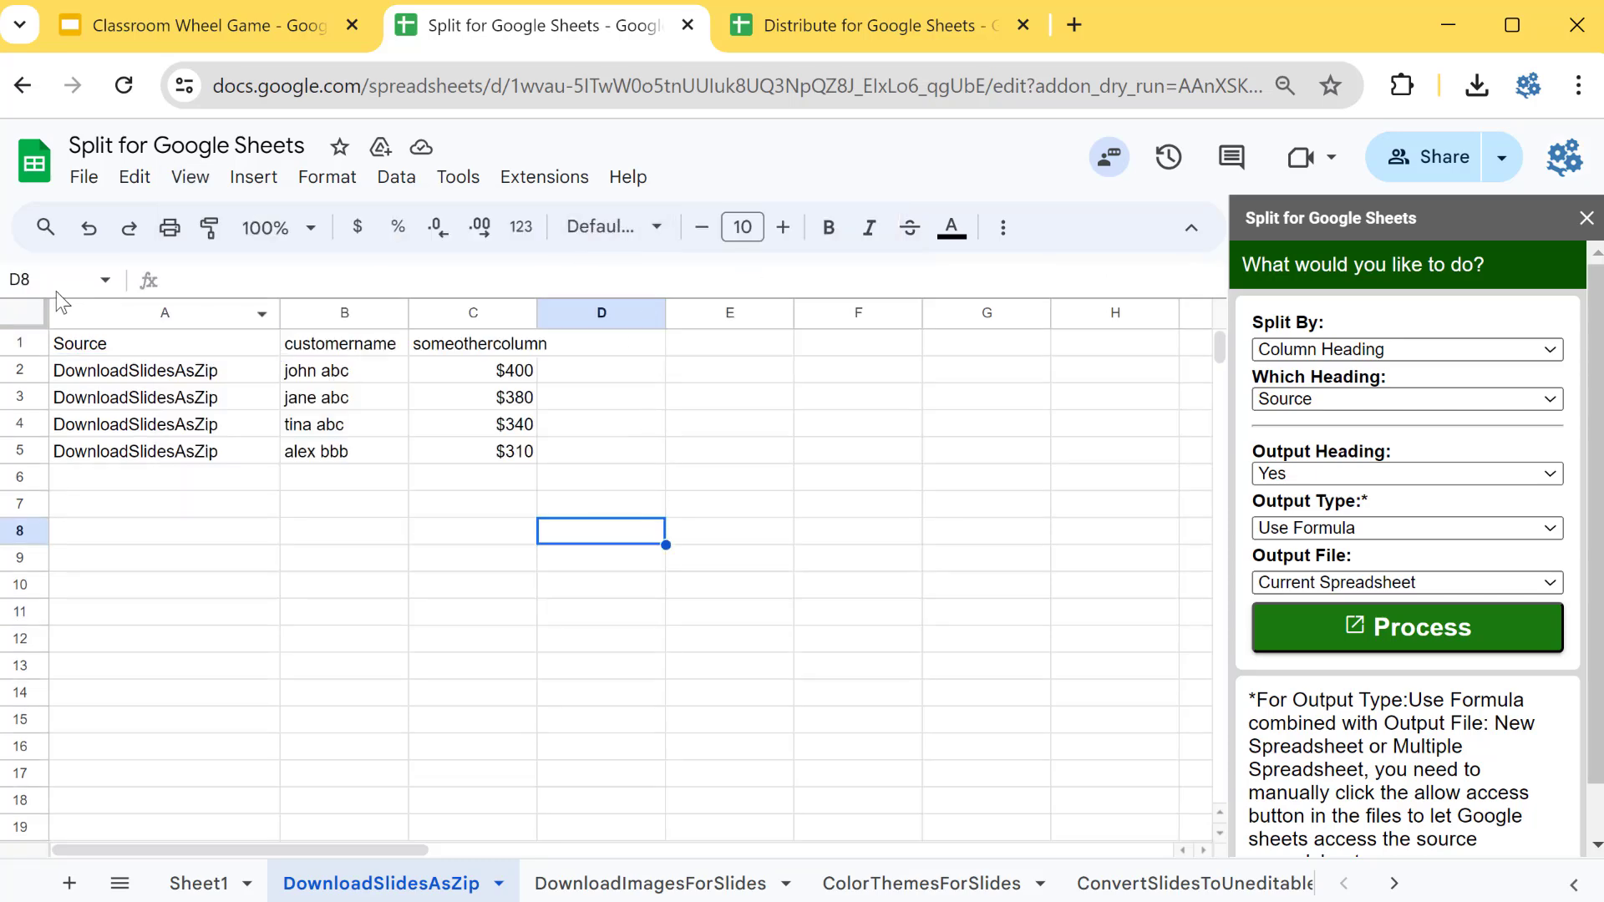
- Enlarge the formula bar and read the query formula in A1 of the DownloadSlidesAsZip and DownloadImagesForSlides sheets
{"action": "left_click_drag", "start_coordinate": [24, 294], "coordinate": [23, 383]}
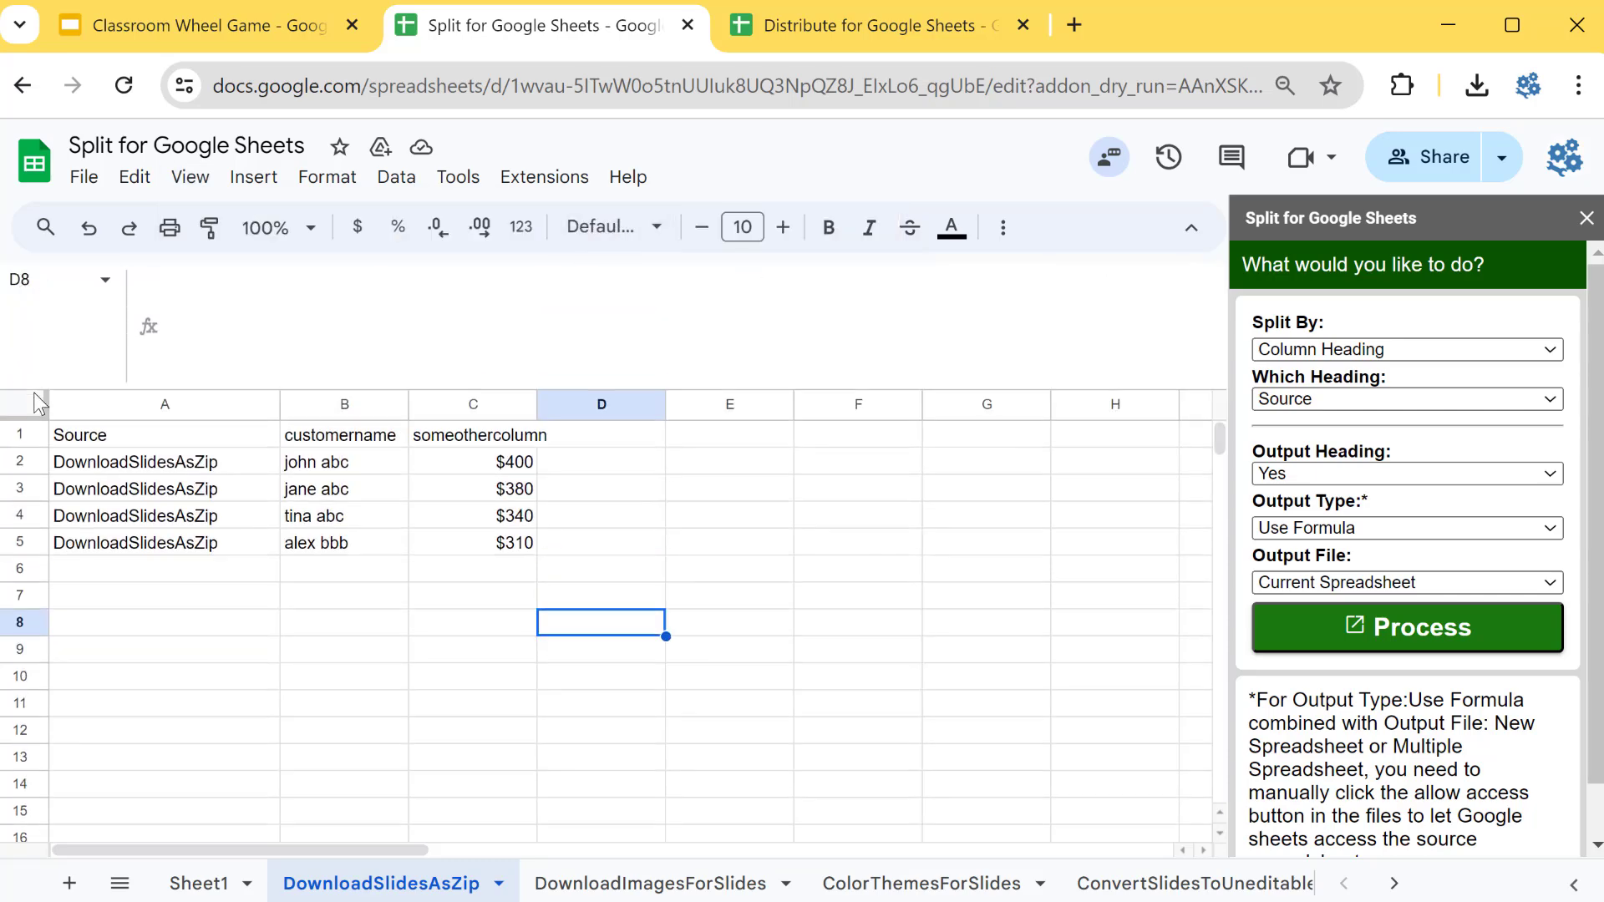
{"action": "left_click", "coordinate": [80, 432]}
{"action": "left_click_drag", "start_coordinate": [1186, 319], "coordinate": [117, 286]}
{"action": "left_click", "coordinate": [501, 728]}
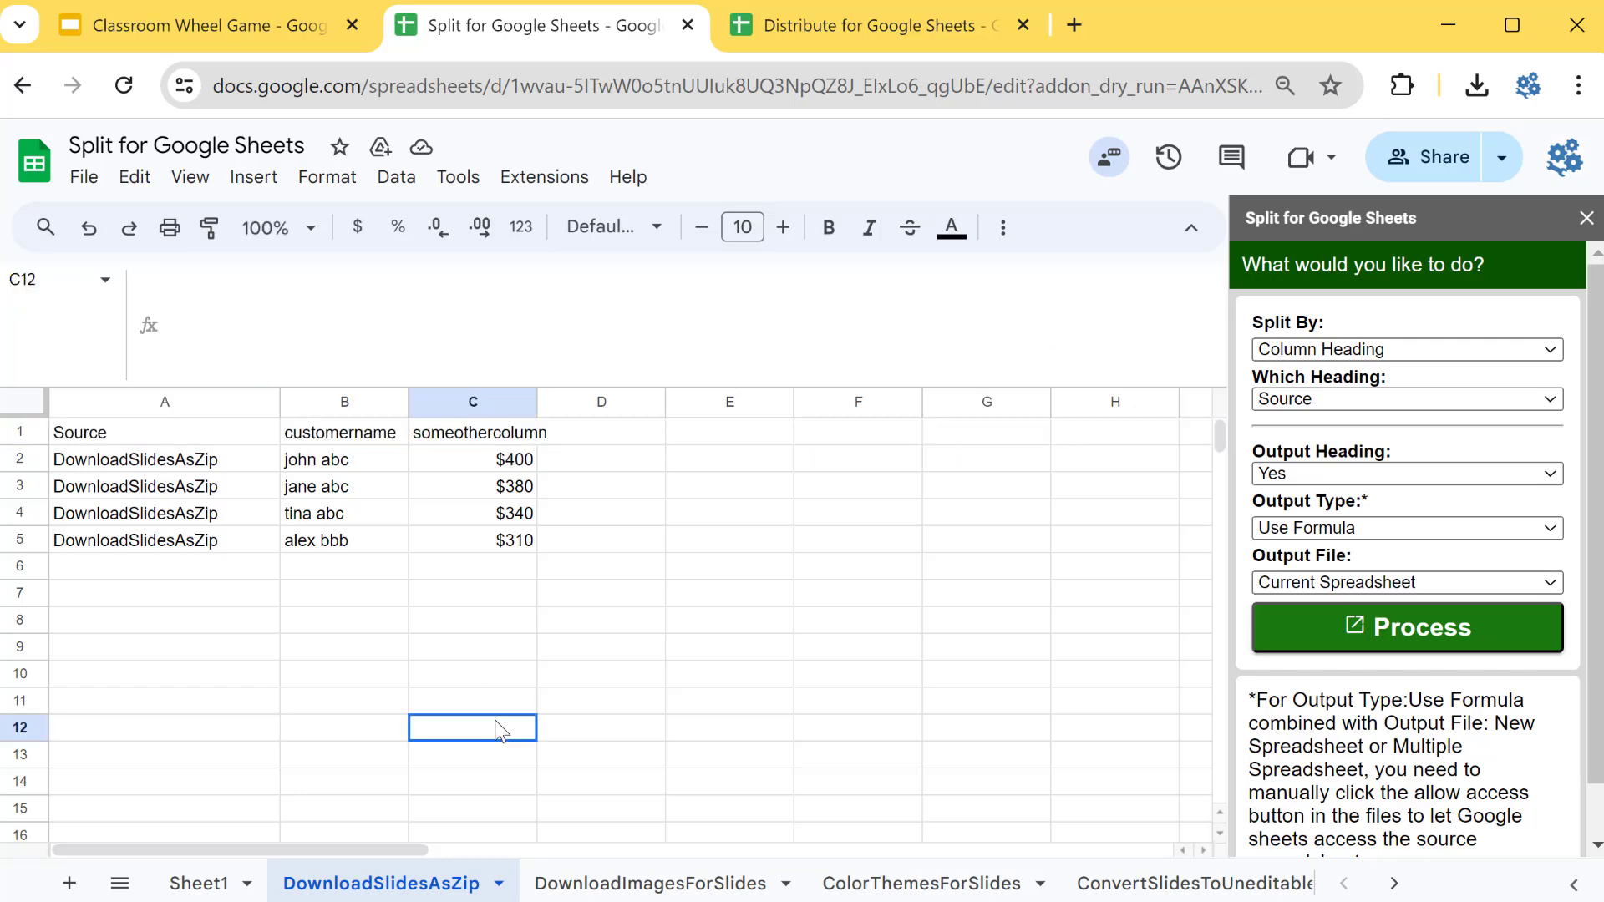
{"action": "left_click", "coordinate": [113, 432]}
{"action": "left_click", "coordinate": [593, 879]}
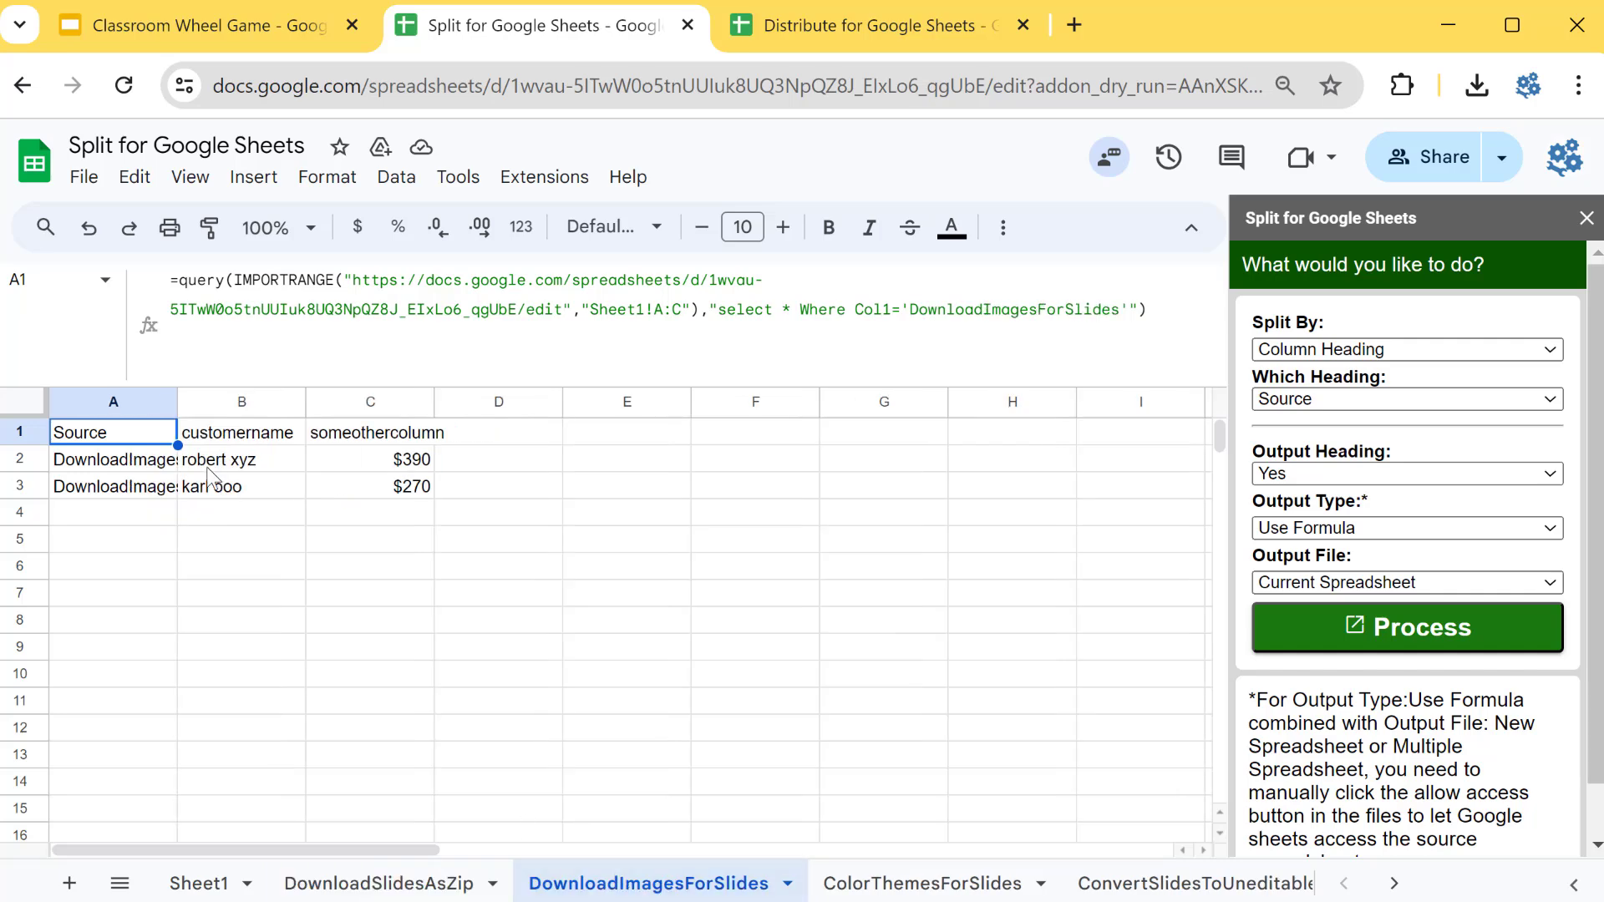
{"action": "left_click", "coordinate": [151, 537]}
{"action": "left_click", "coordinate": [134, 433]}
{"action": "left_click", "coordinate": [192, 536]}
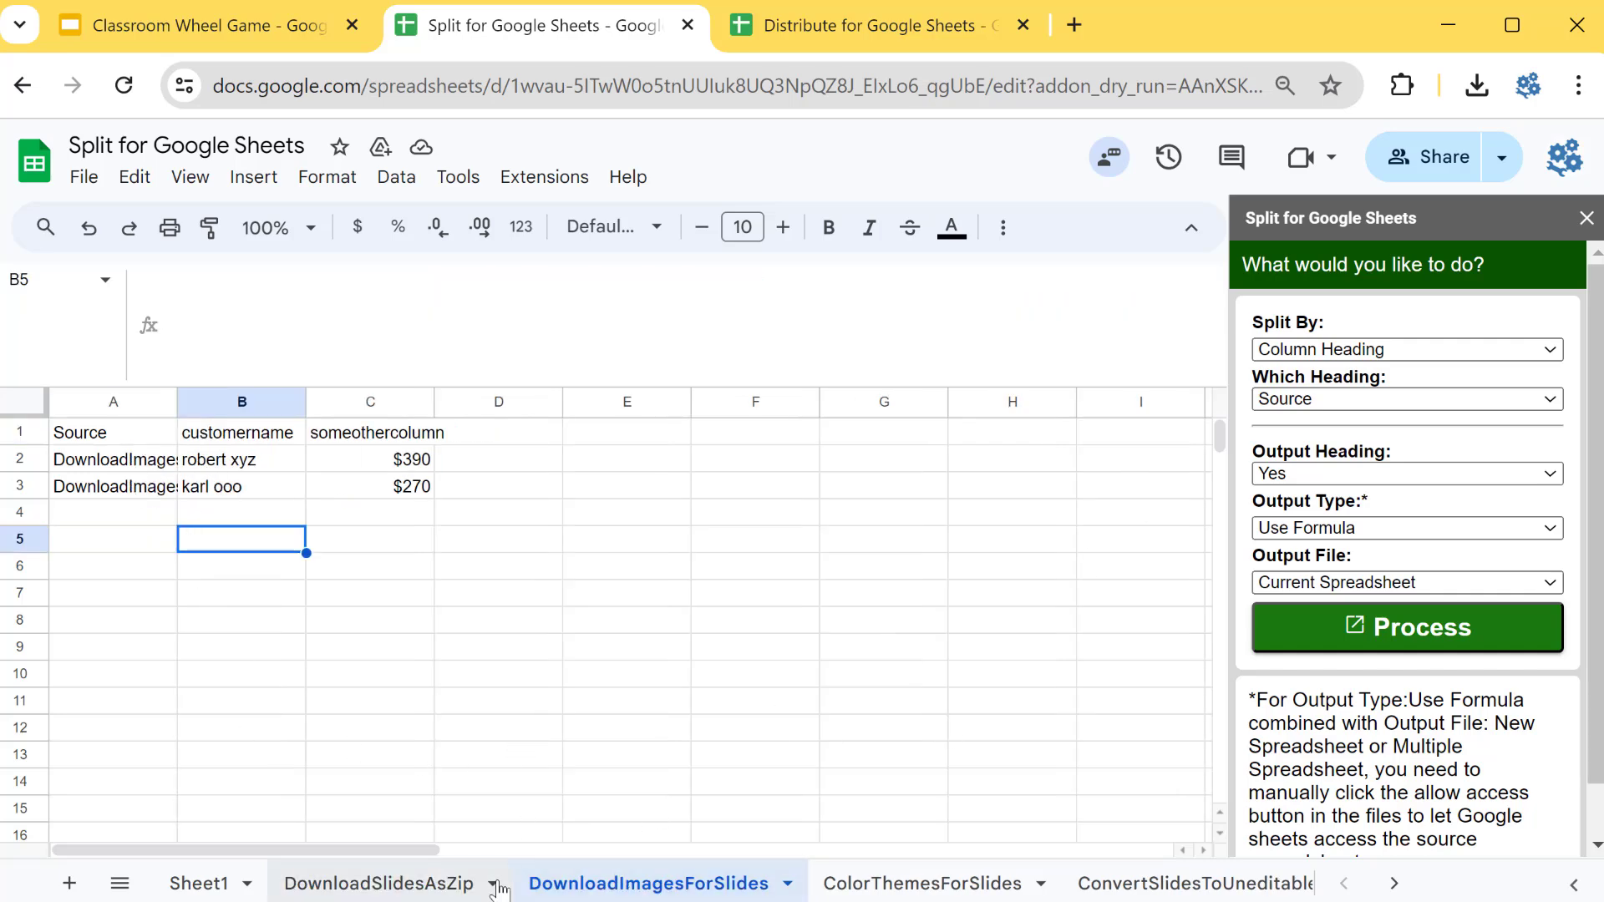
- Delete the five split sheets from DownloadSlidesAsZip through AmazonKeywordResearch, leaving only Sheet1
{"action": "left_click", "coordinate": [379, 884]}
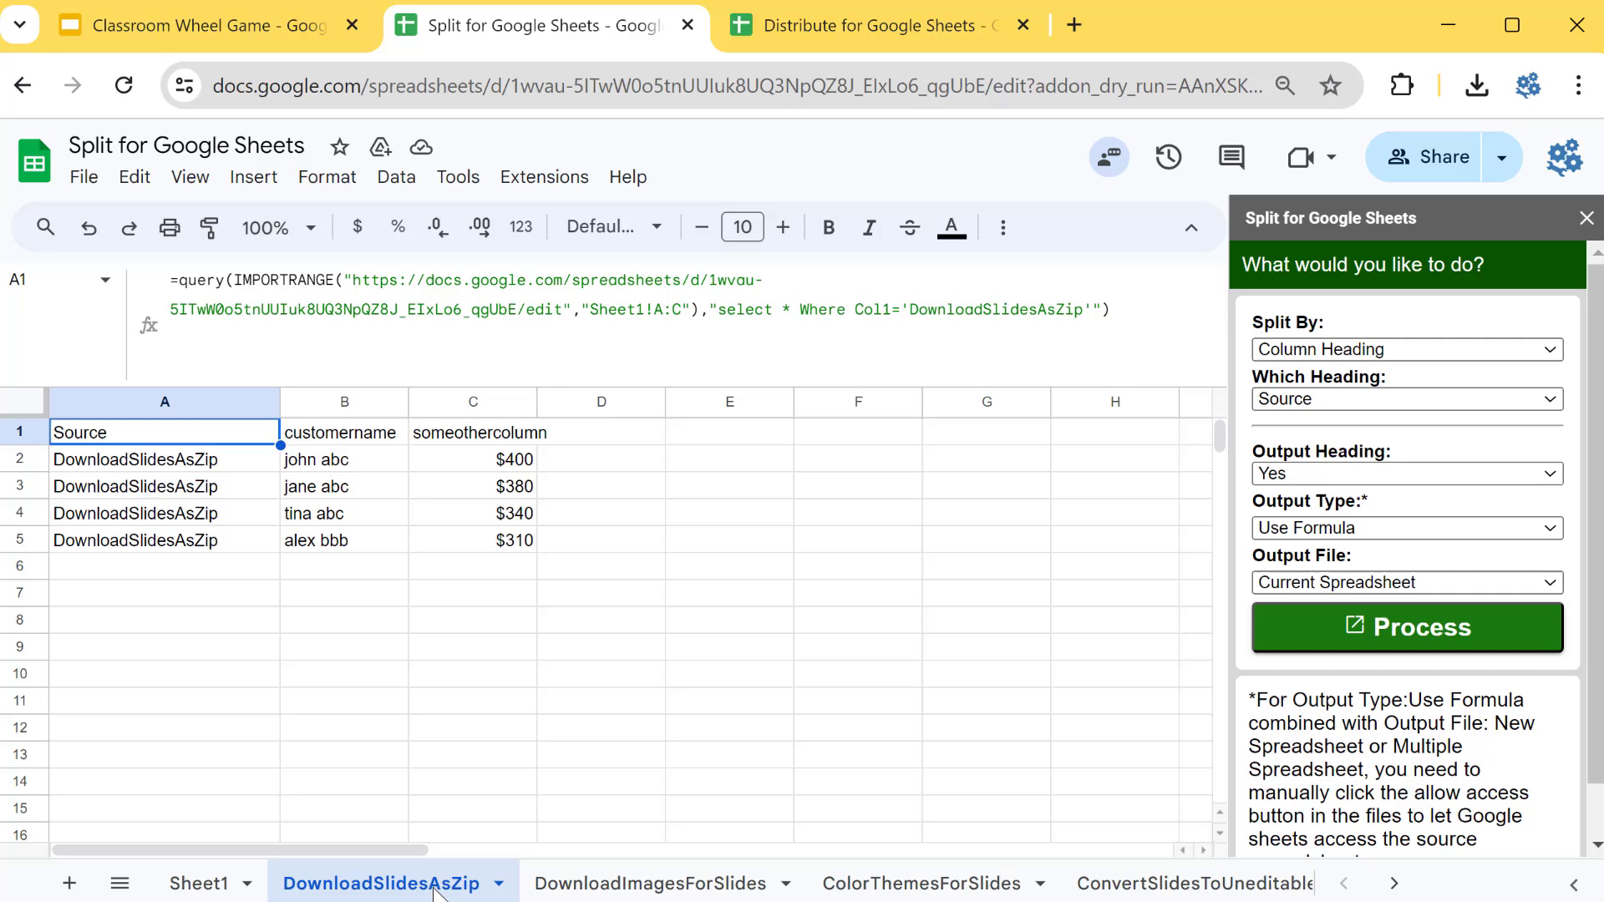
{"action": "left_click", "coordinate": [1393, 883]}
{"action": "left_click", "coordinate": [1290, 890], "text": "shift"}
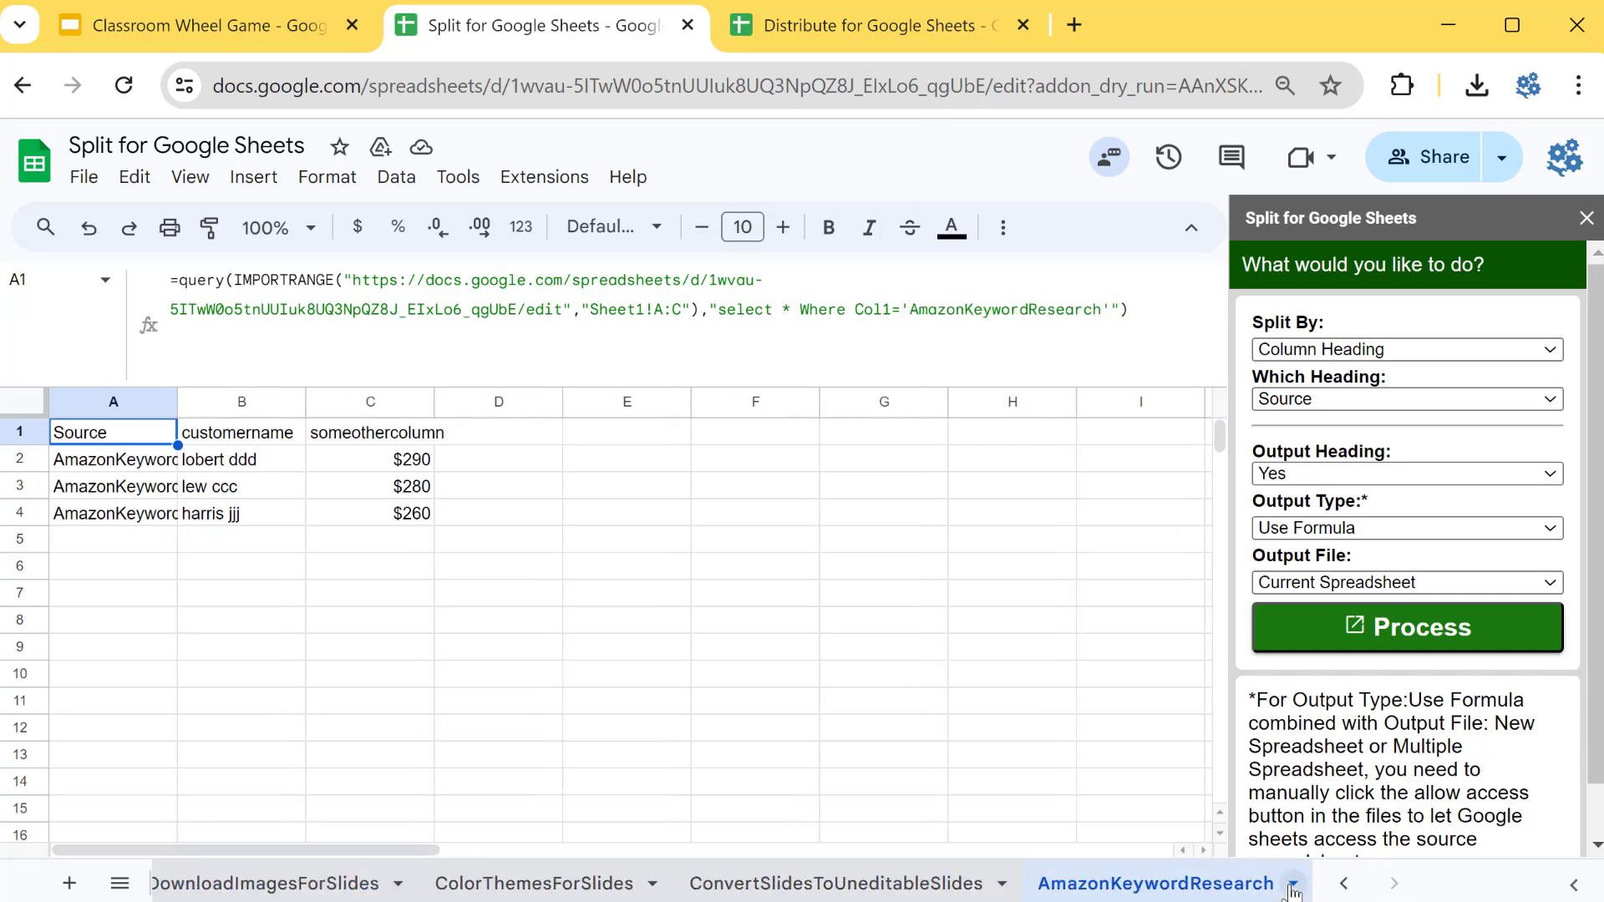
{"action": "left_click", "coordinate": [1291, 886]}
{"action": "left_click", "coordinate": [1115, 447]}
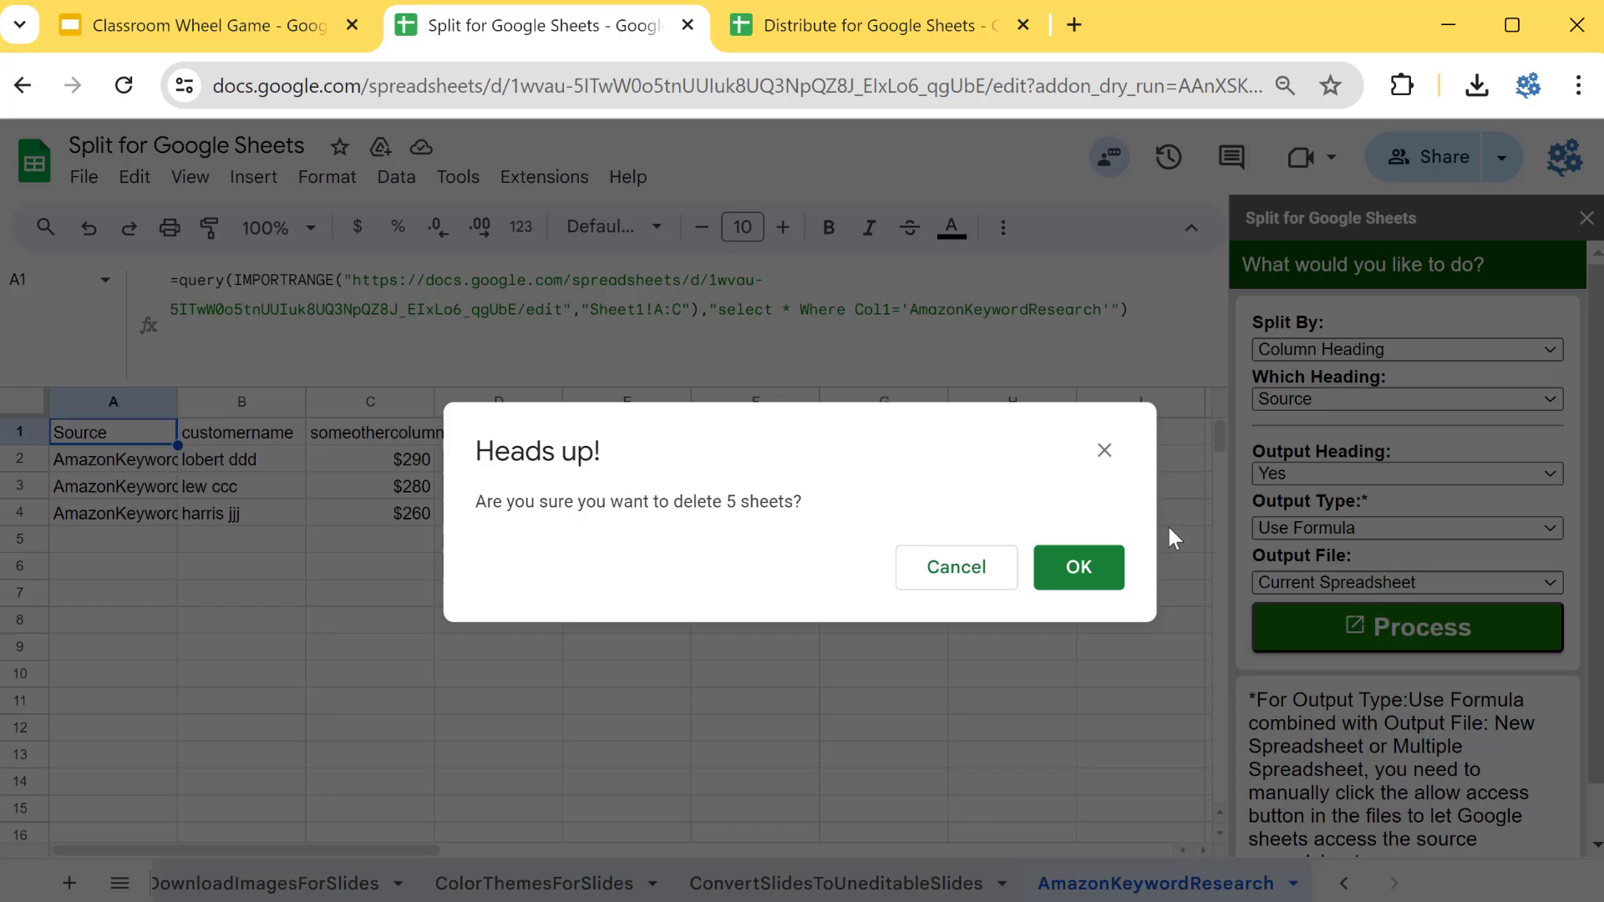
{"action": "left_click", "coordinate": [1082, 569]}
- Shrink the formula bar back to a single line in Sheet1
{"action": "left_click", "coordinate": [165, 567]}
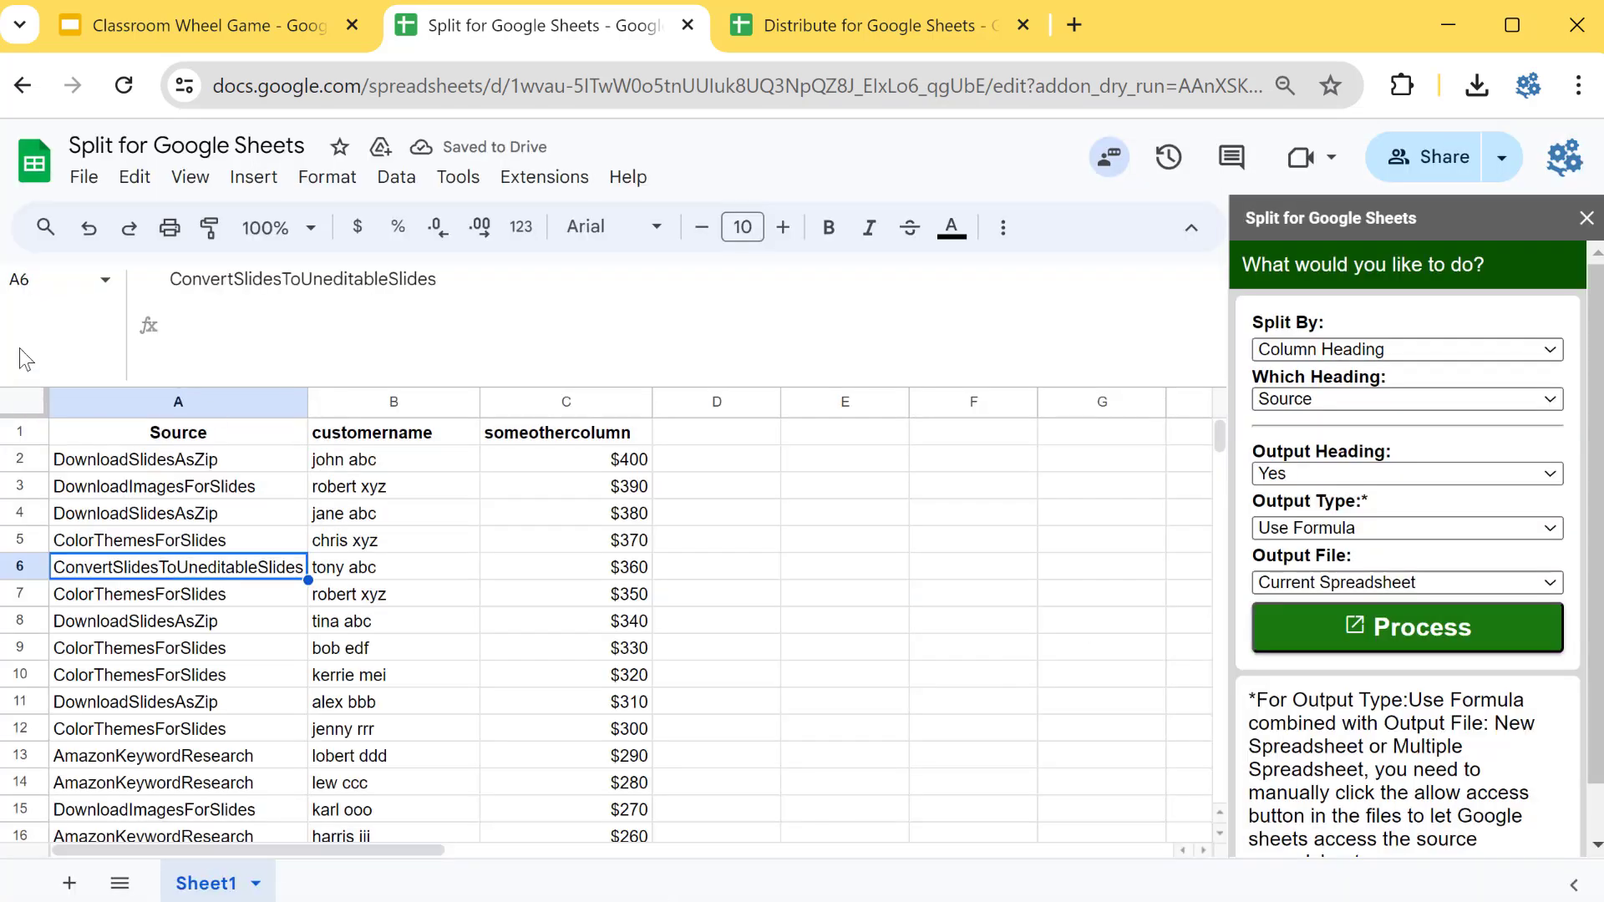
{"action": "left_click", "coordinate": [60, 299]}
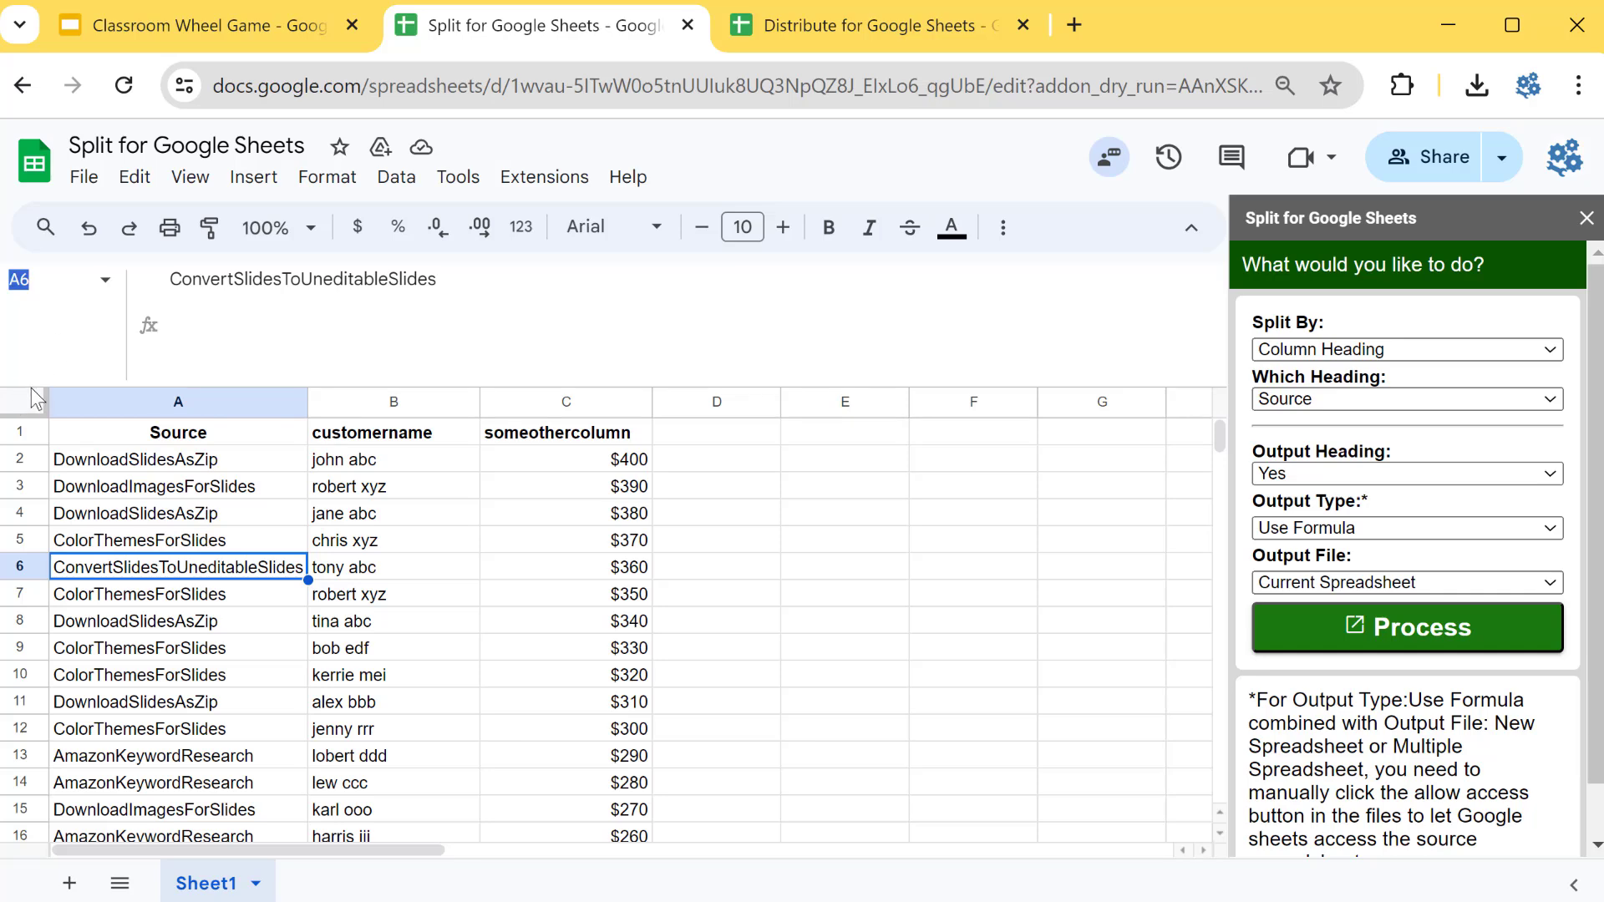
{"action": "left_click_drag", "start_coordinate": [31, 381], "coordinate": [31, 293]}
{"action": "left_click", "coordinate": [611, 508]}
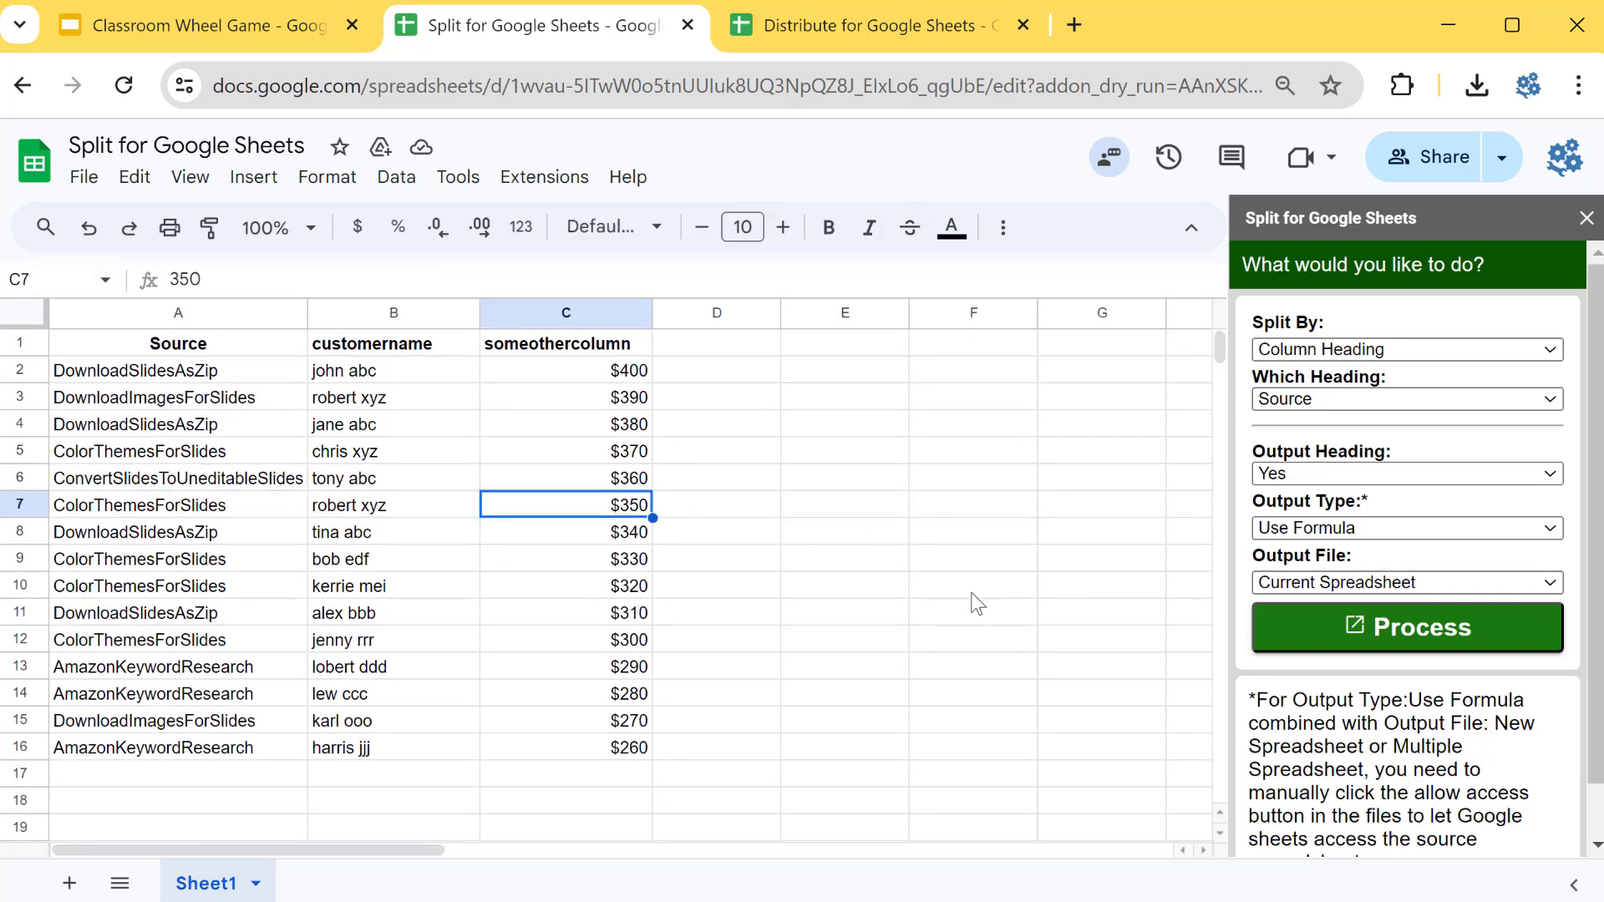
- Run the split again with output type Actual Data into the Current Spreadsheet and dismiss the completion message
{"action": "left_click", "coordinate": [1370, 528]}
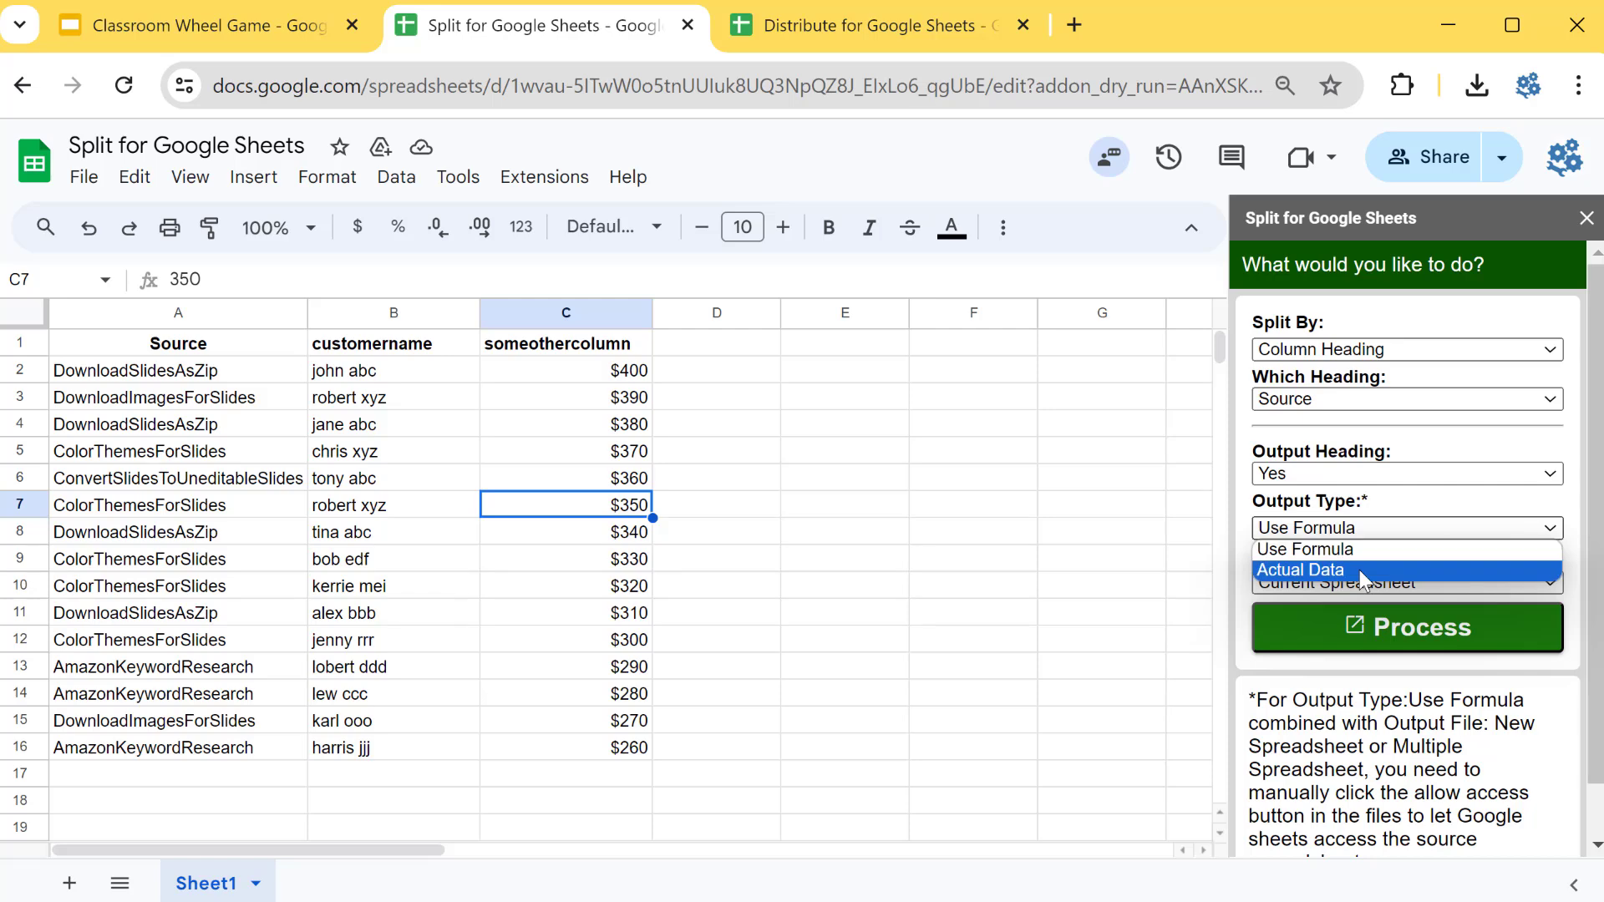
{"action": "left_click", "coordinate": [1360, 569]}
{"action": "left_click", "coordinate": [1365, 695]}
{"action": "left_click", "coordinate": [1462, 638]}
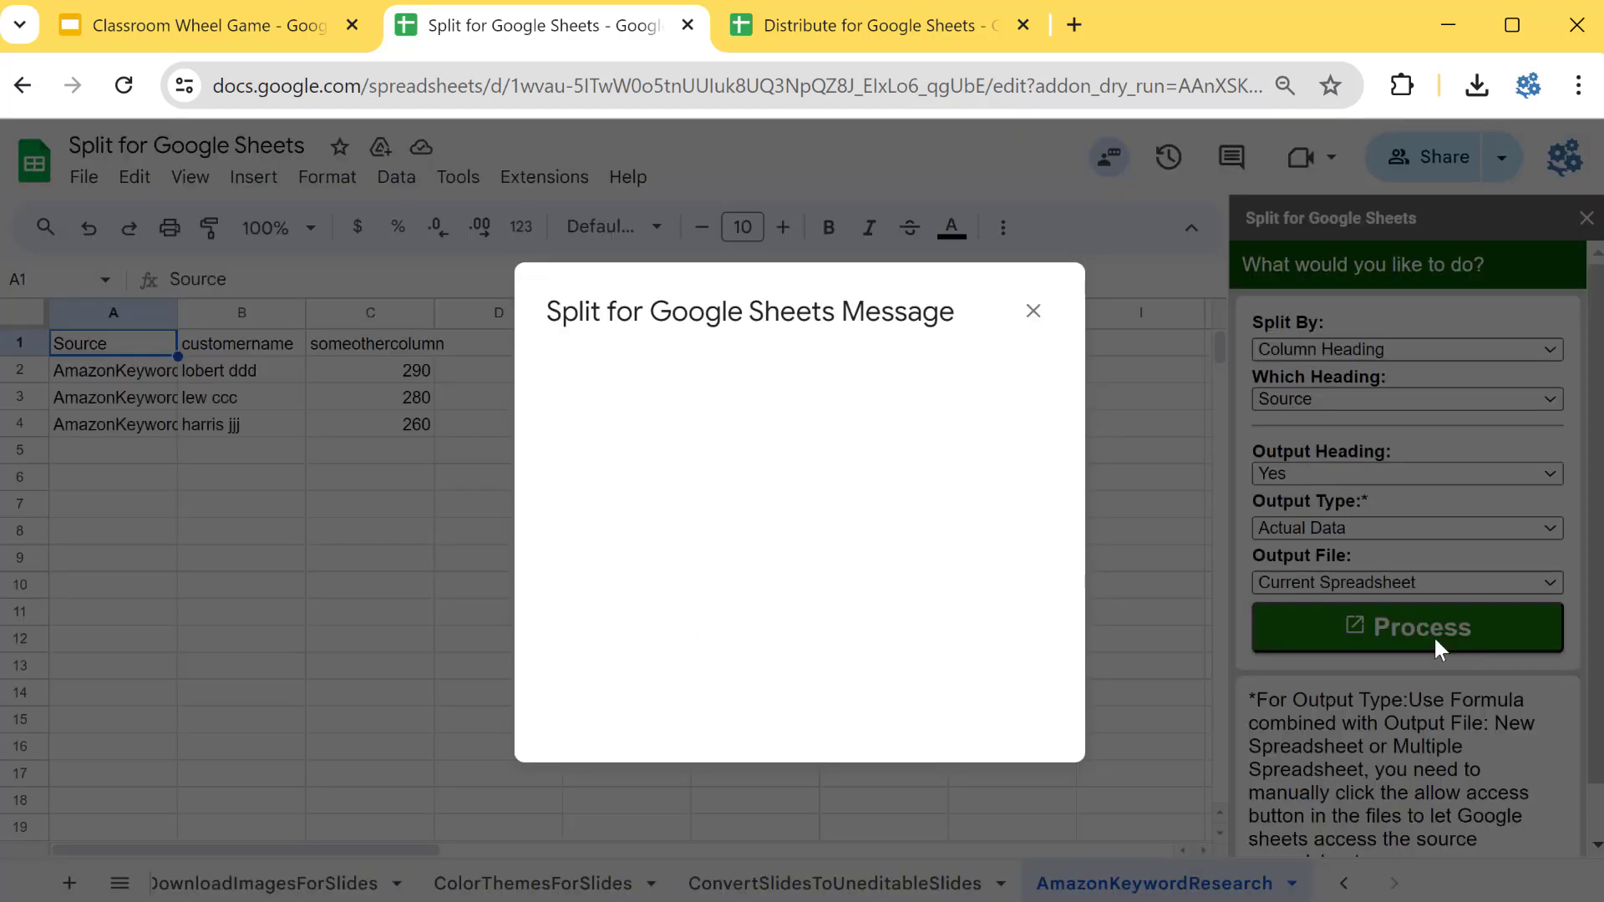
{"action": "left_click", "coordinate": [1035, 313]}
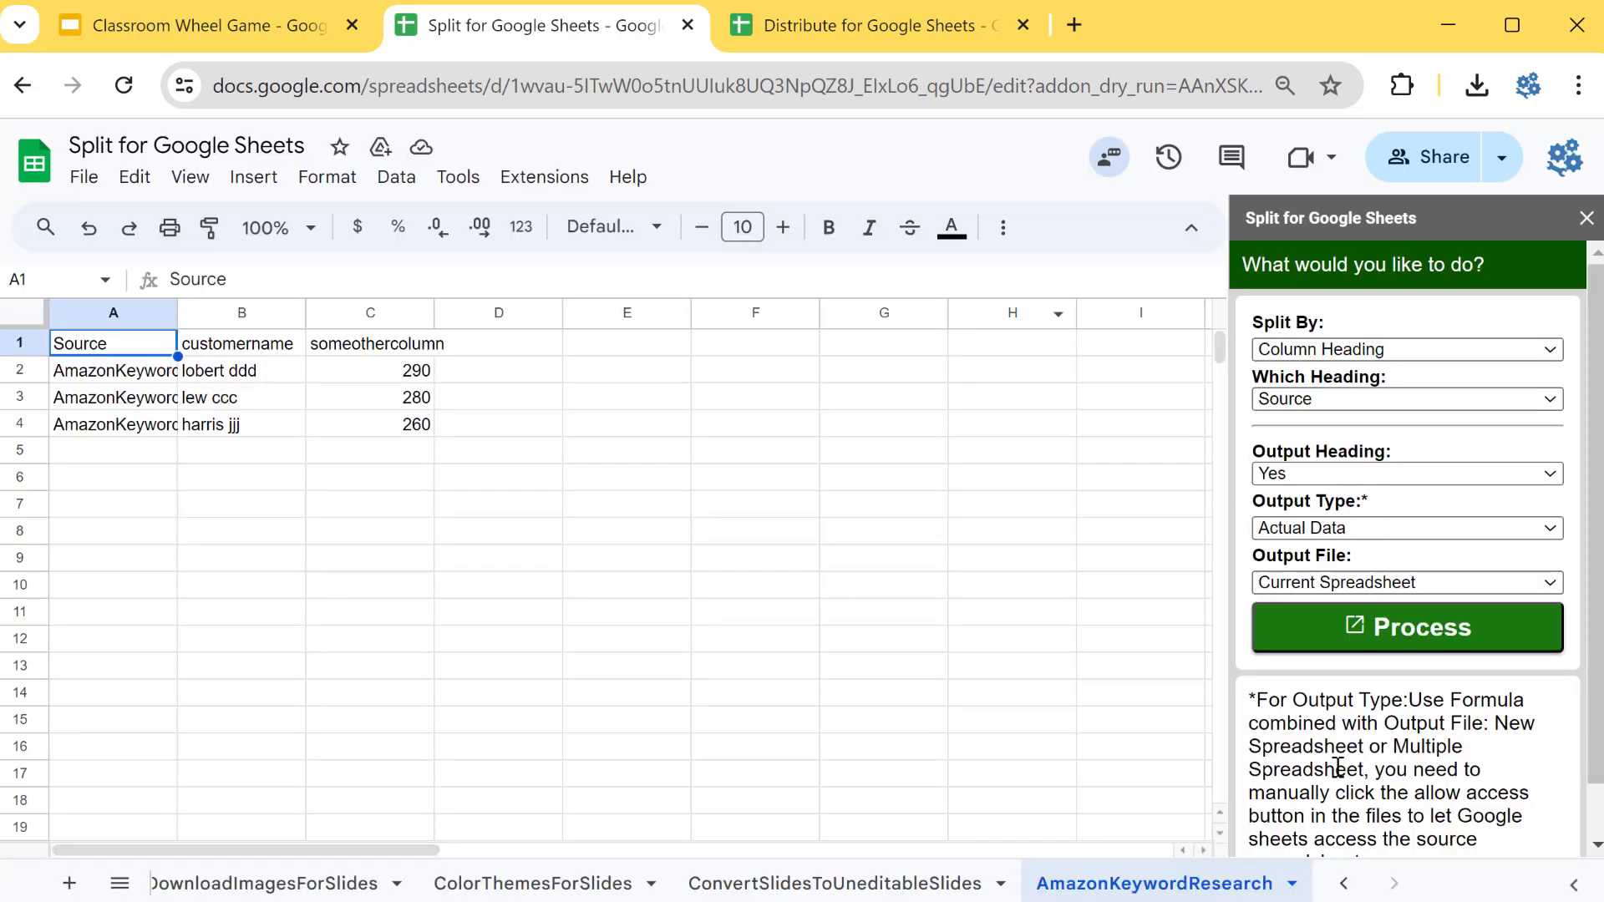
- Examine the cell contents of the newly generated DownloadSlidesAsZip sheet to see whether they are formulas or plain values
{"action": "left_click", "coordinate": [1347, 885]}
{"action": "left_click", "coordinate": [334, 610]}
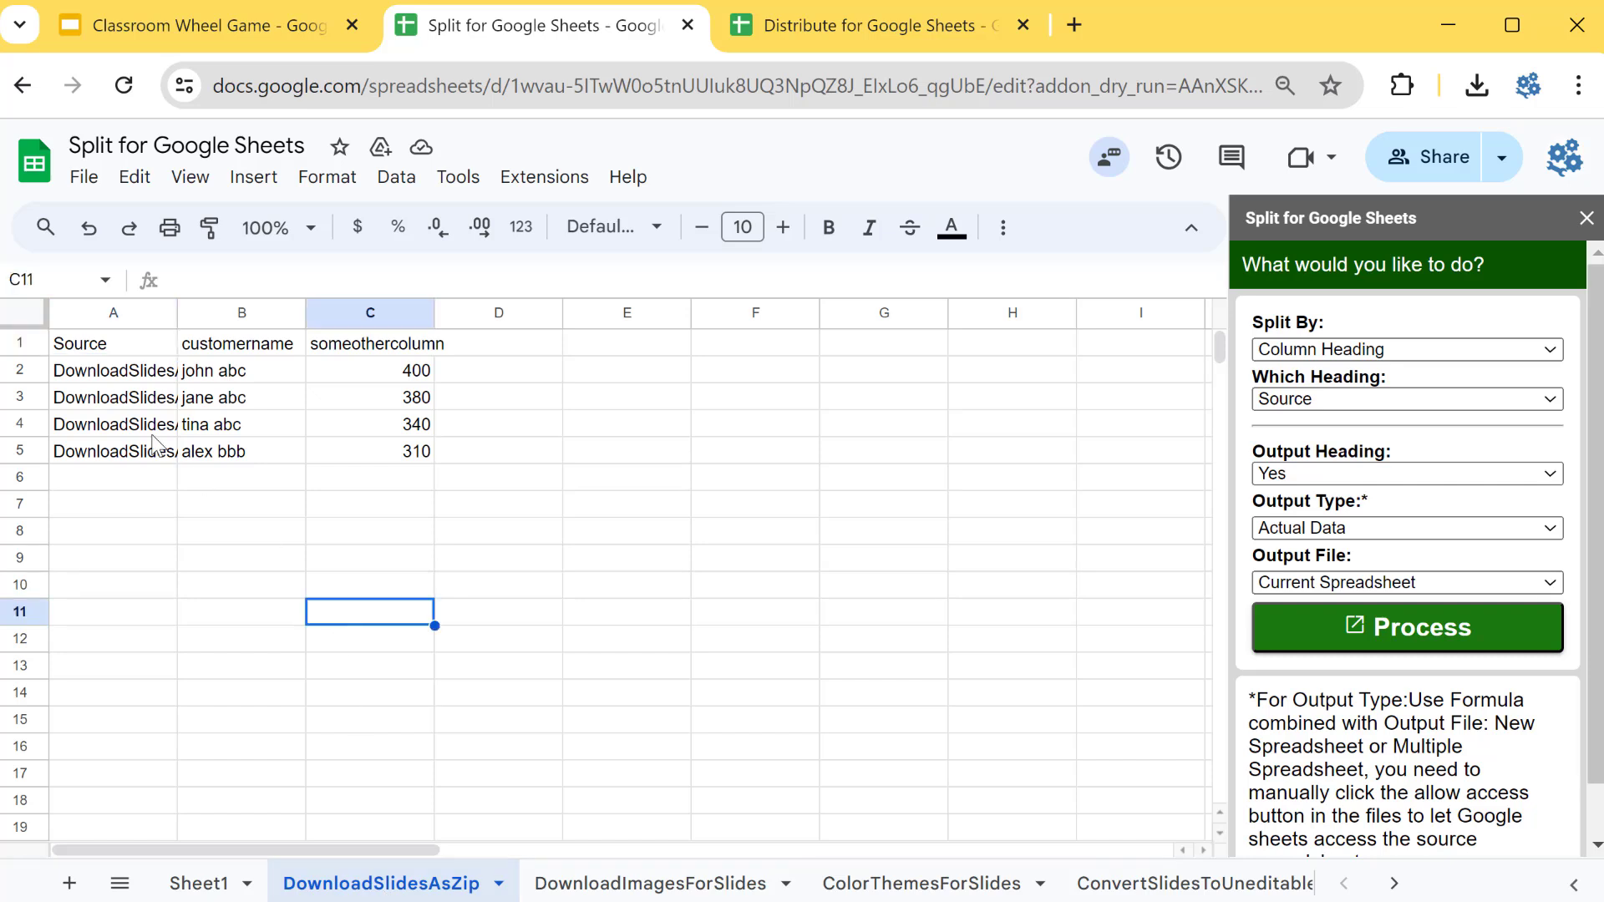
{"action": "left_click", "coordinate": [102, 380]}
{"action": "left_click", "coordinate": [152, 401]}
{"action": "left_click_drag", "start_coordinate": [143, 350], "coordinate": [333, 406]}
{"action": "left_click", "coordinate": [137, 378]}
{"action": "left_click", "coordinate": [209, 398]}
{"action": "left_click", "coordinate": [219, 455]}
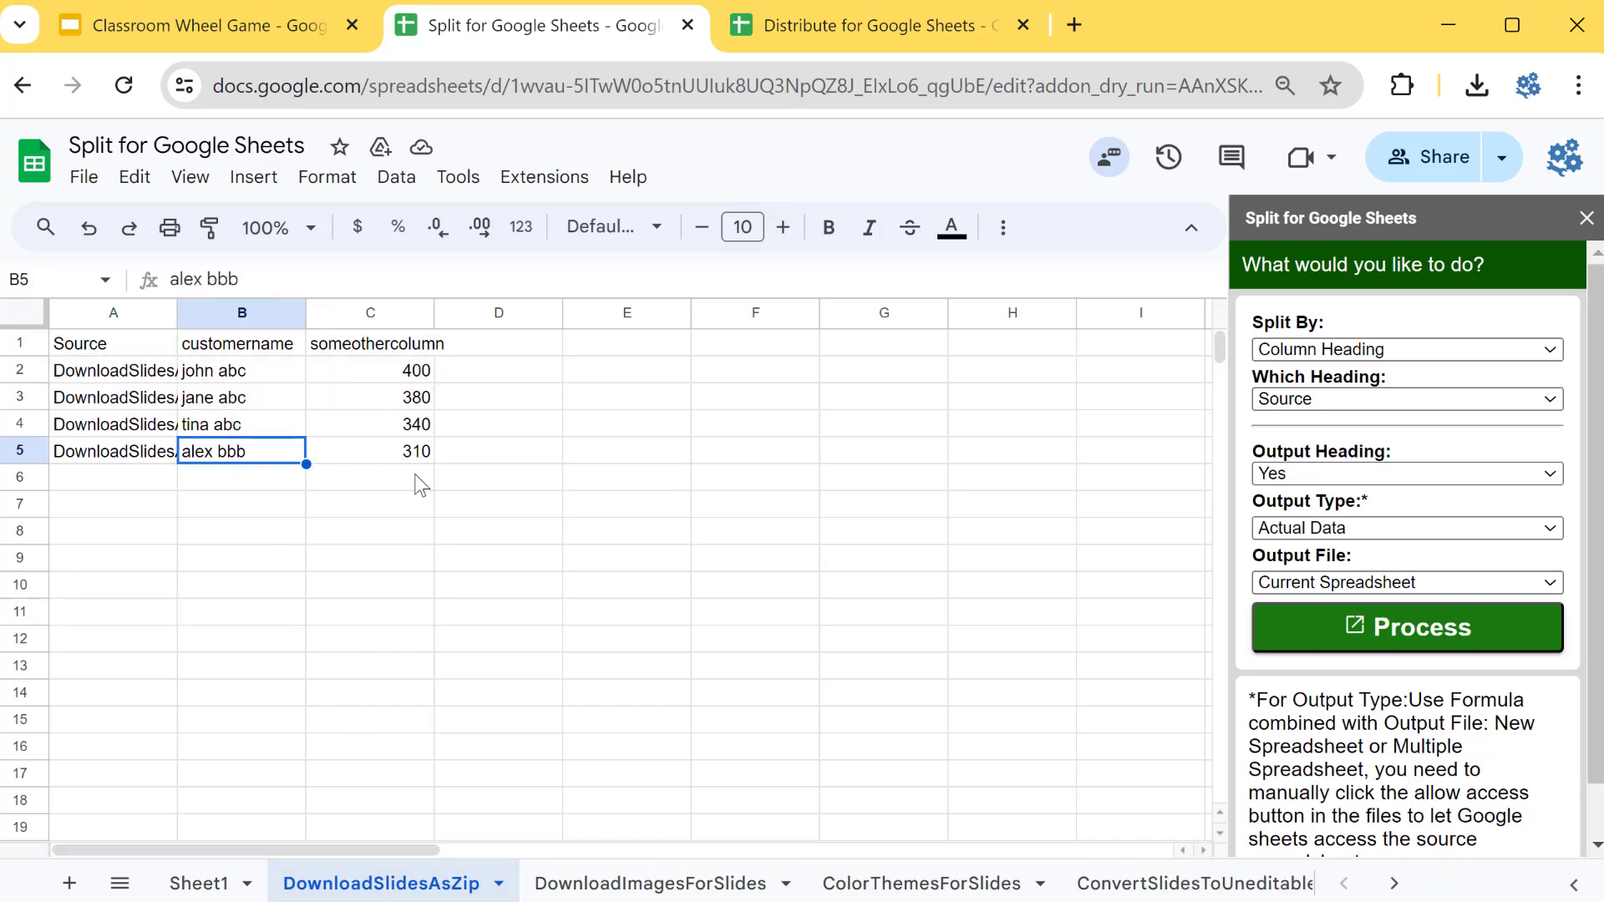
- Examine the cell contents of the DownloadImagesForSlides sheet, the Output File choices, and the generated sheets through AmazonKeywordResearch
{"action": "left_click", "coordinate": [607, 886]}
{"action": "left_click", "coordinate": [132, 377]}
{"action": "left_click", "coordinate": [201, 399]}
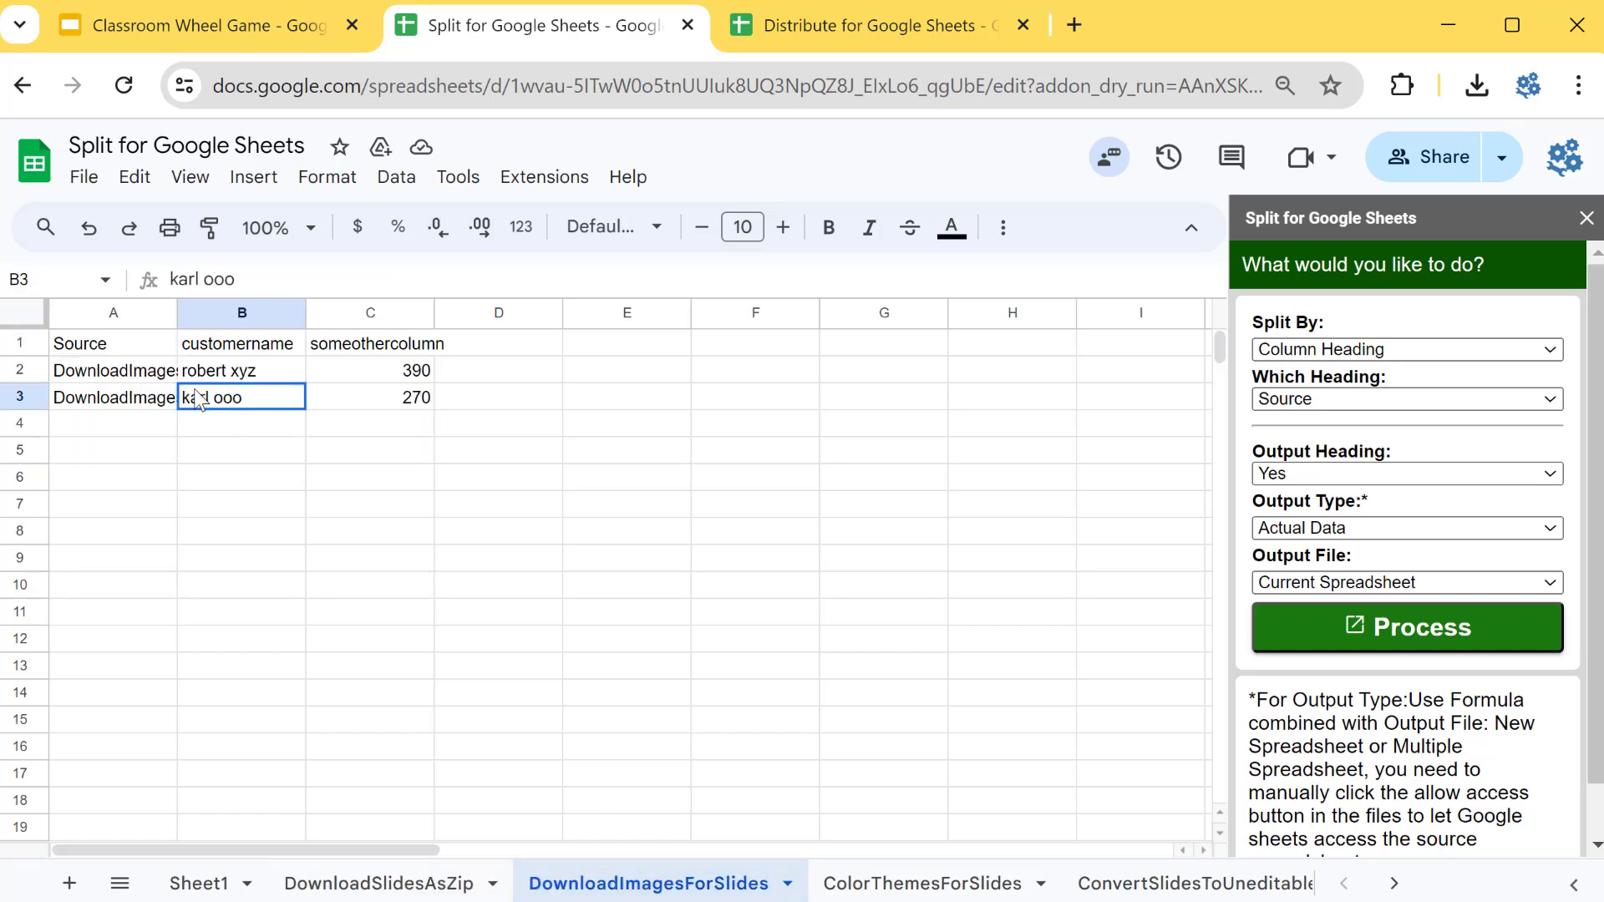
{"action": "left_click", "coordinate": [417, 594]}
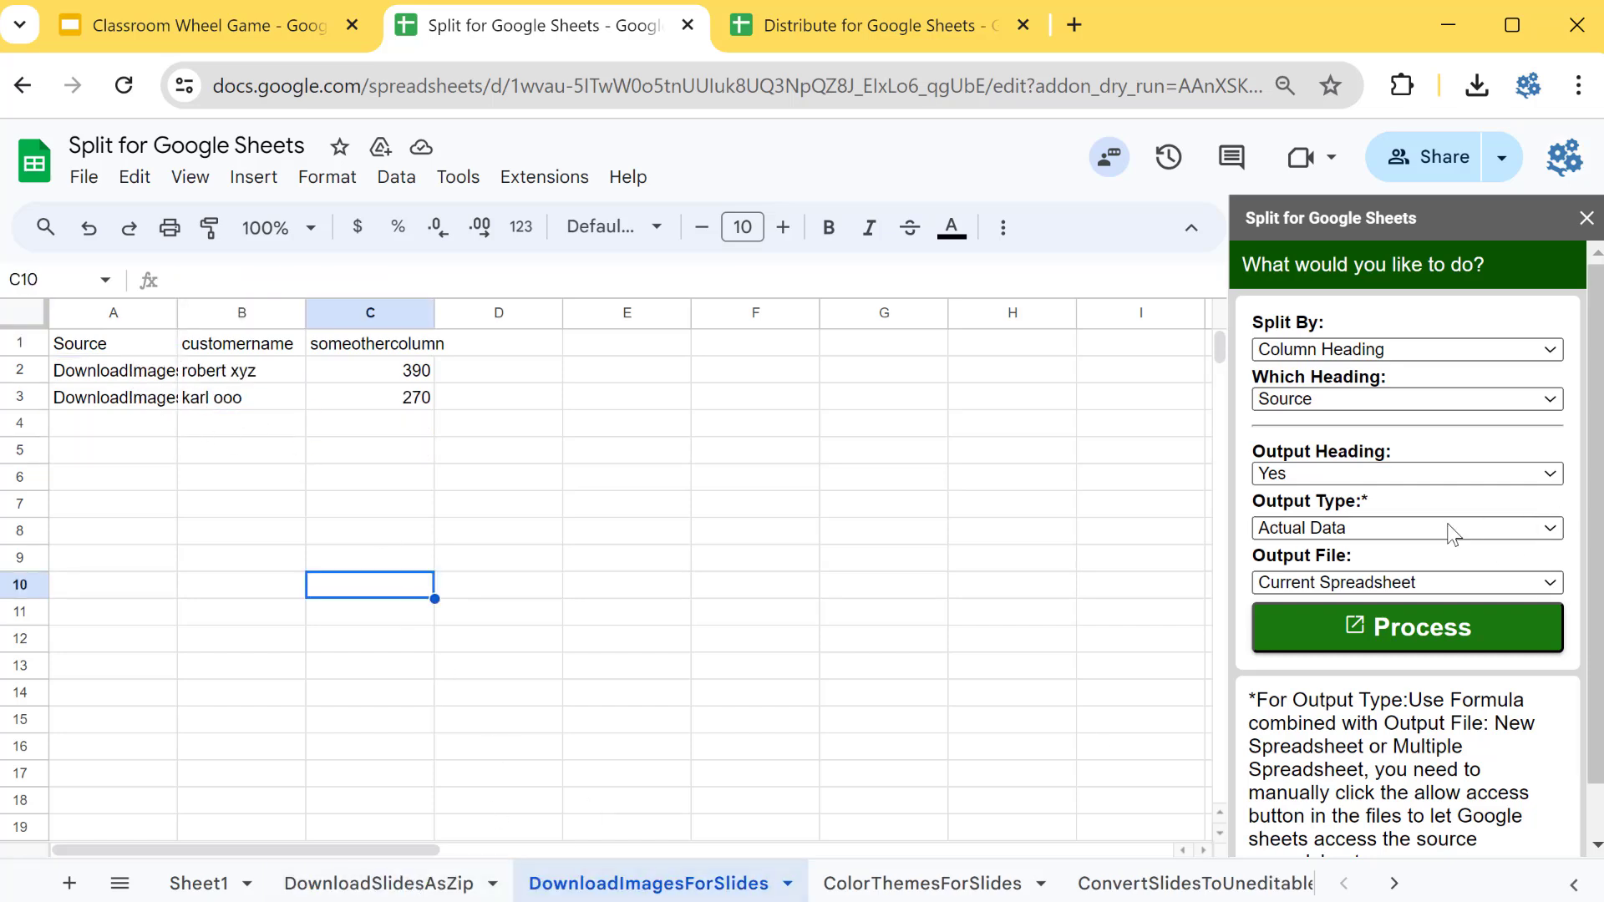
{"action": "left_click", "coordinate": [1406, 582]}
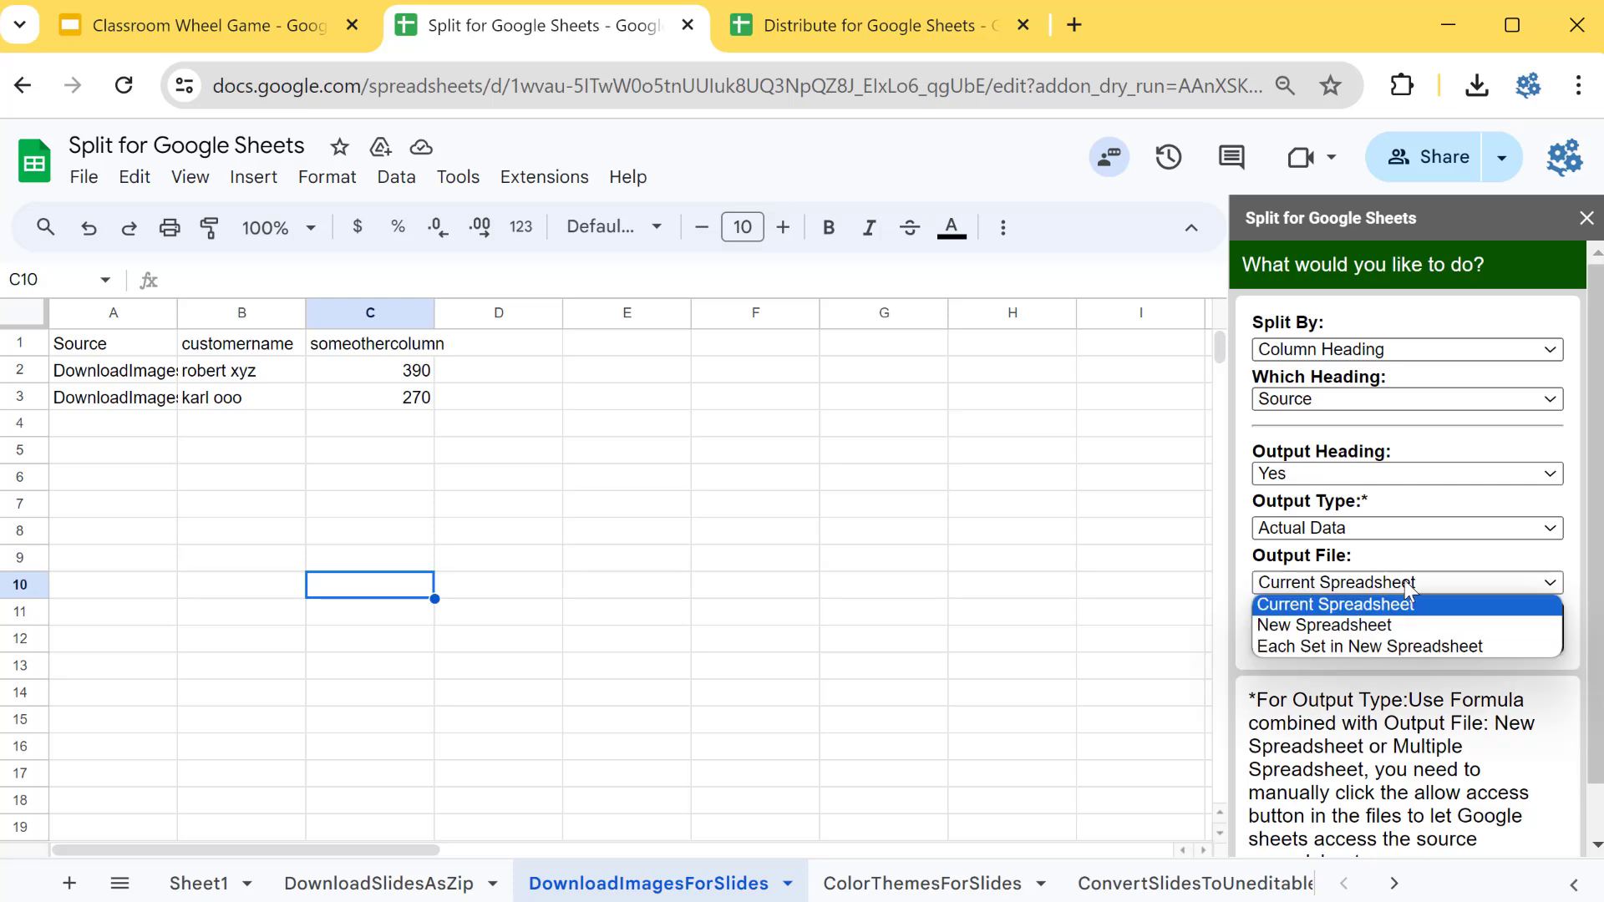
{"action": "left_click", "coordinate": [1388, 707]}
{"action": "left_click", "coordinate": [379, 883]}
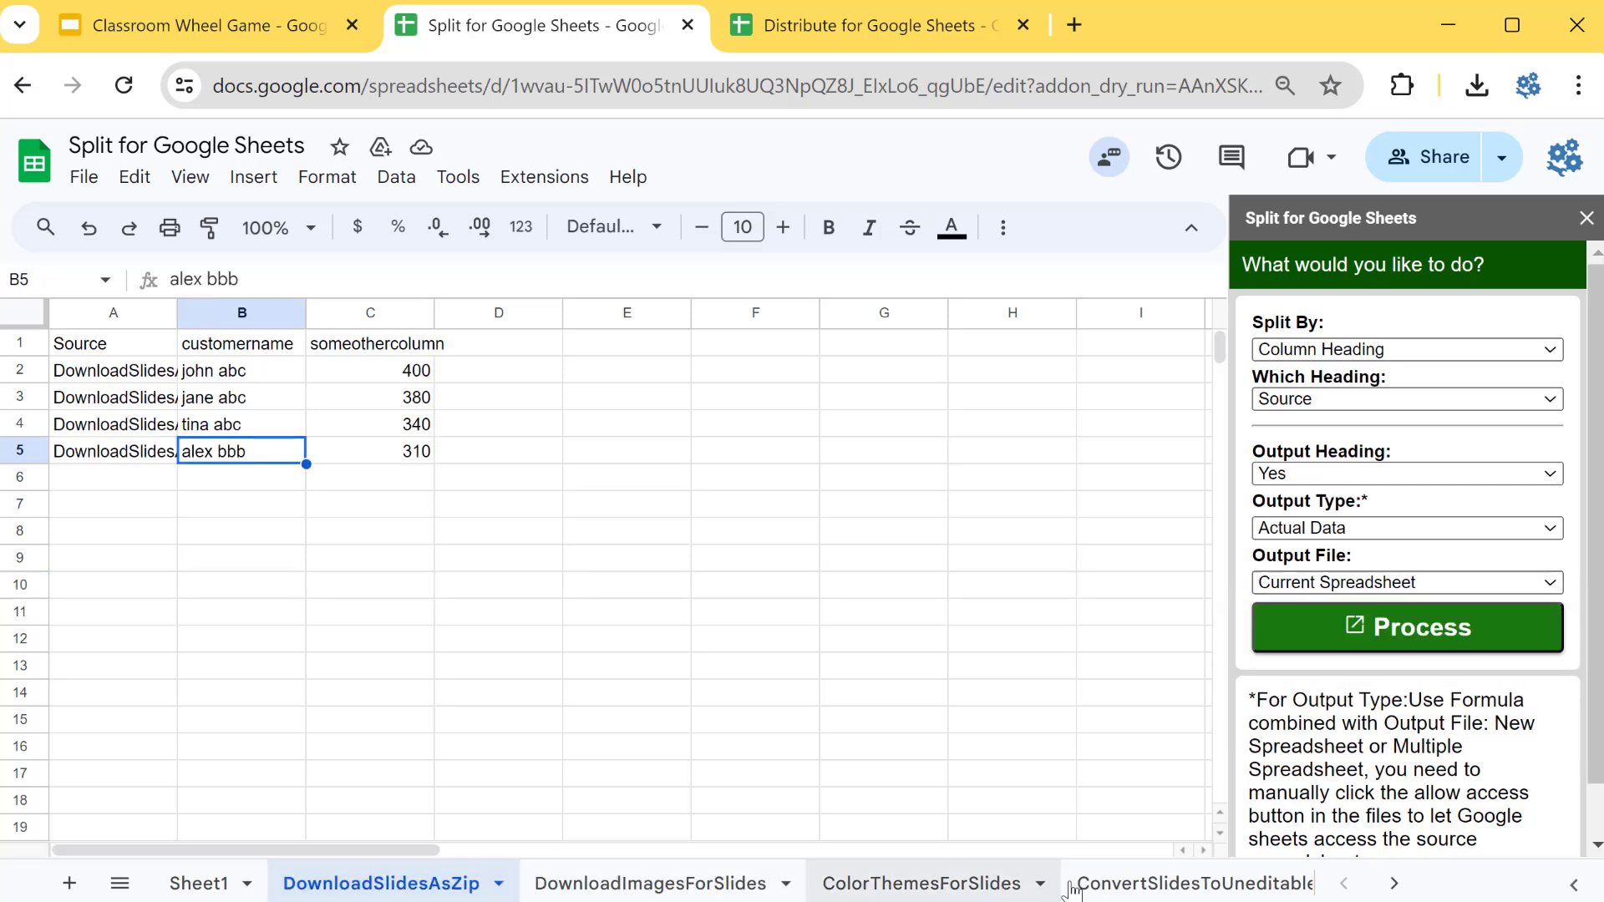
{"action": "left_click", "coordinate": [1392, 884]}
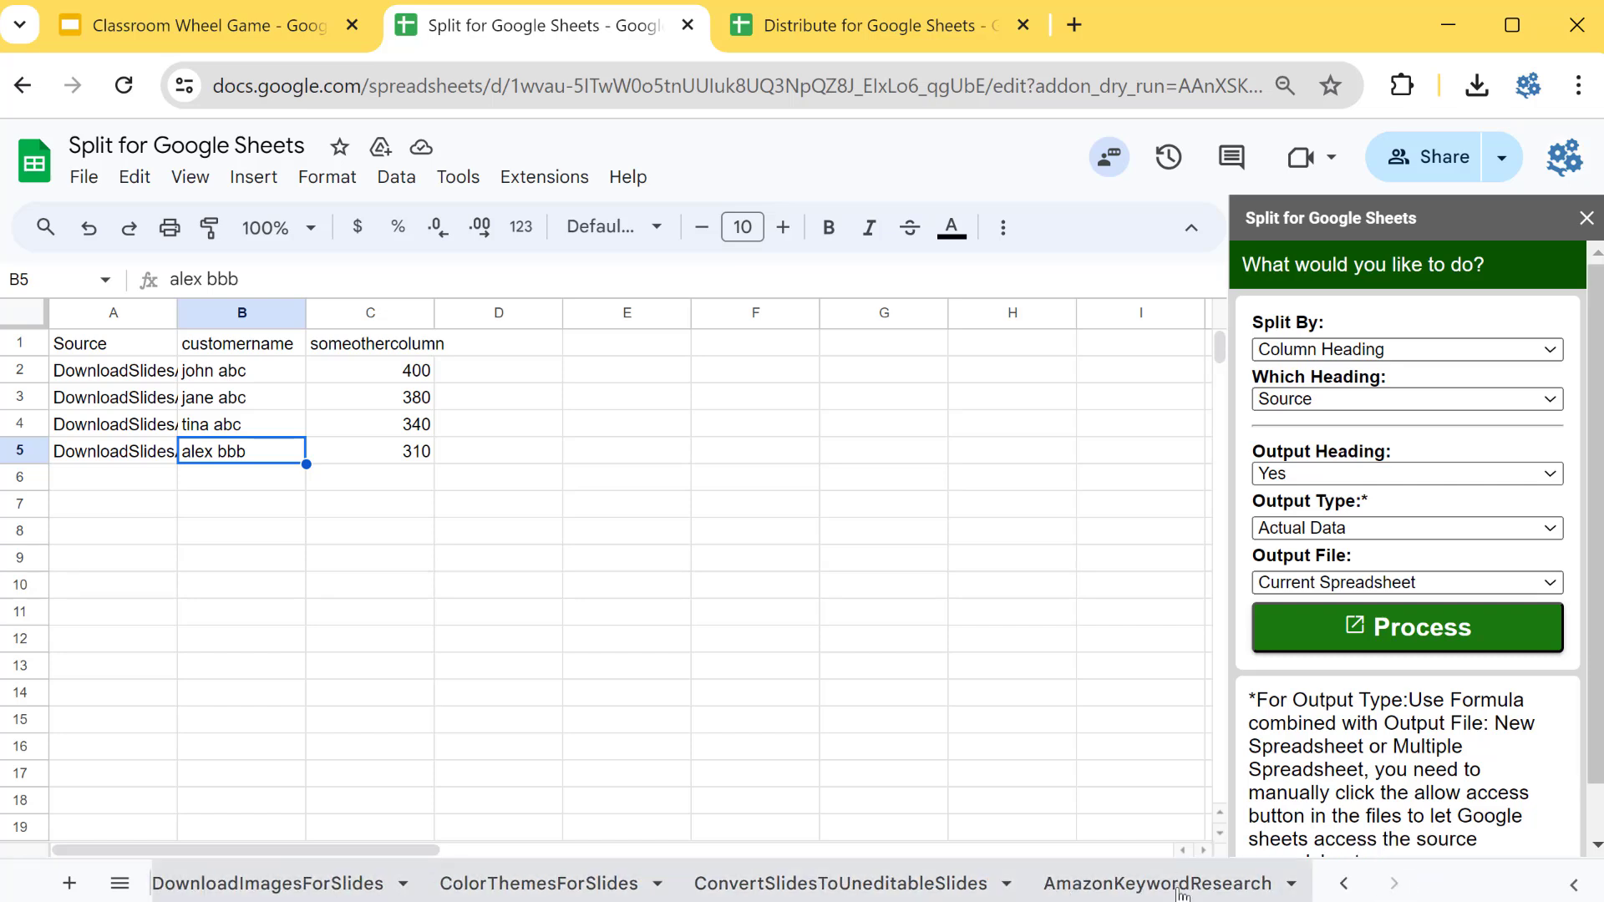
{"action": "left_click", "coordinate": [427, 569]}
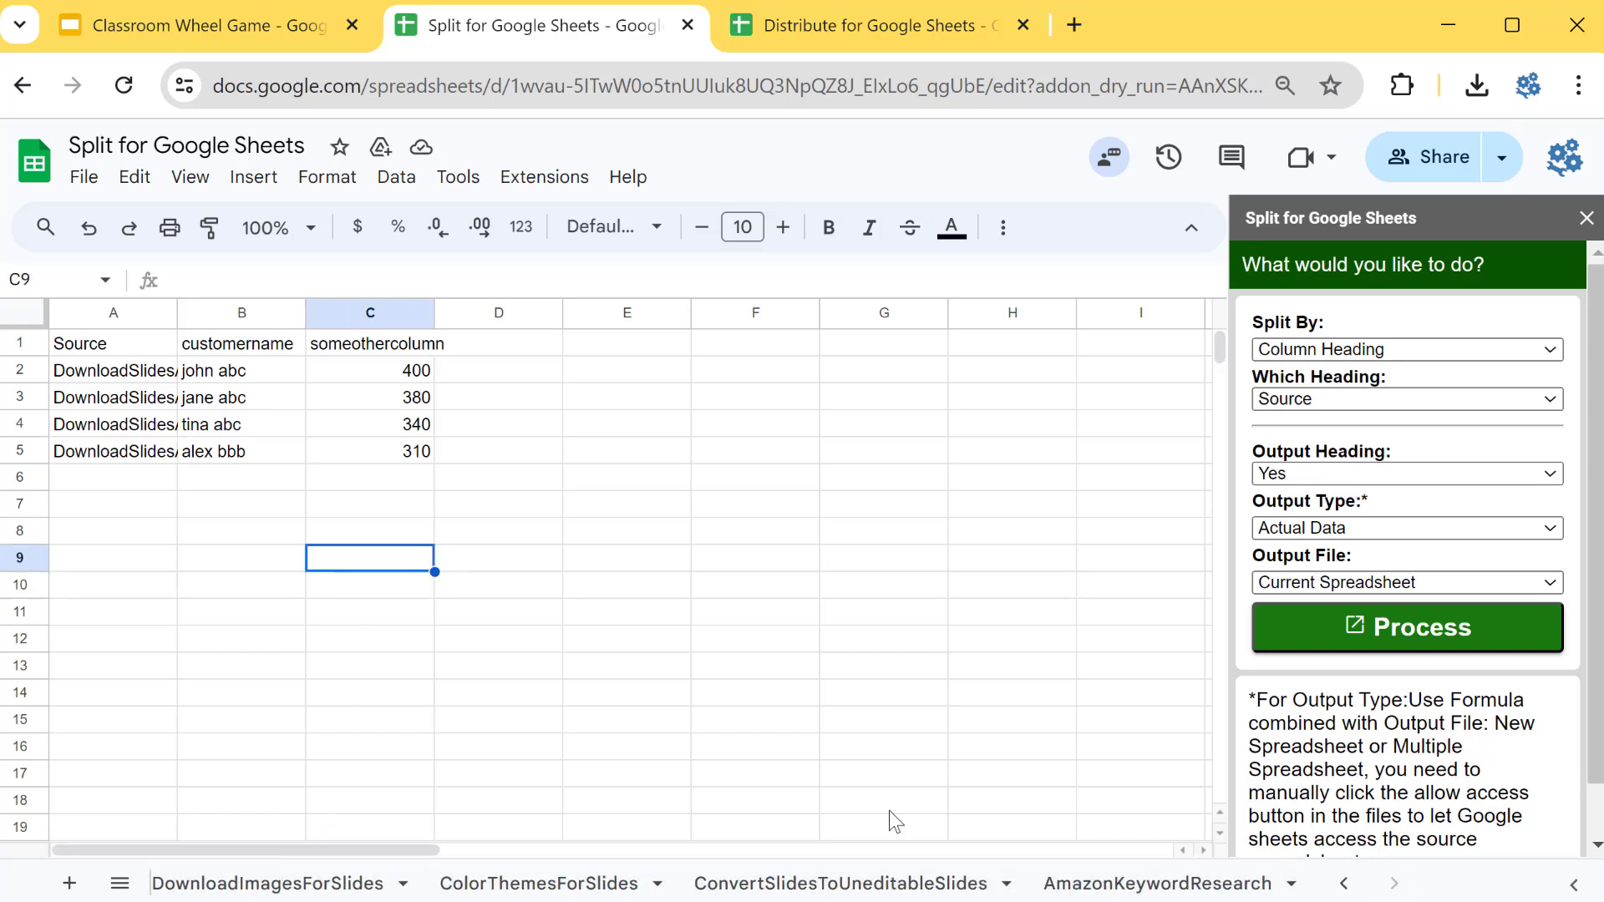
{"action": "left_click", "coordinate": [1343, 883]}
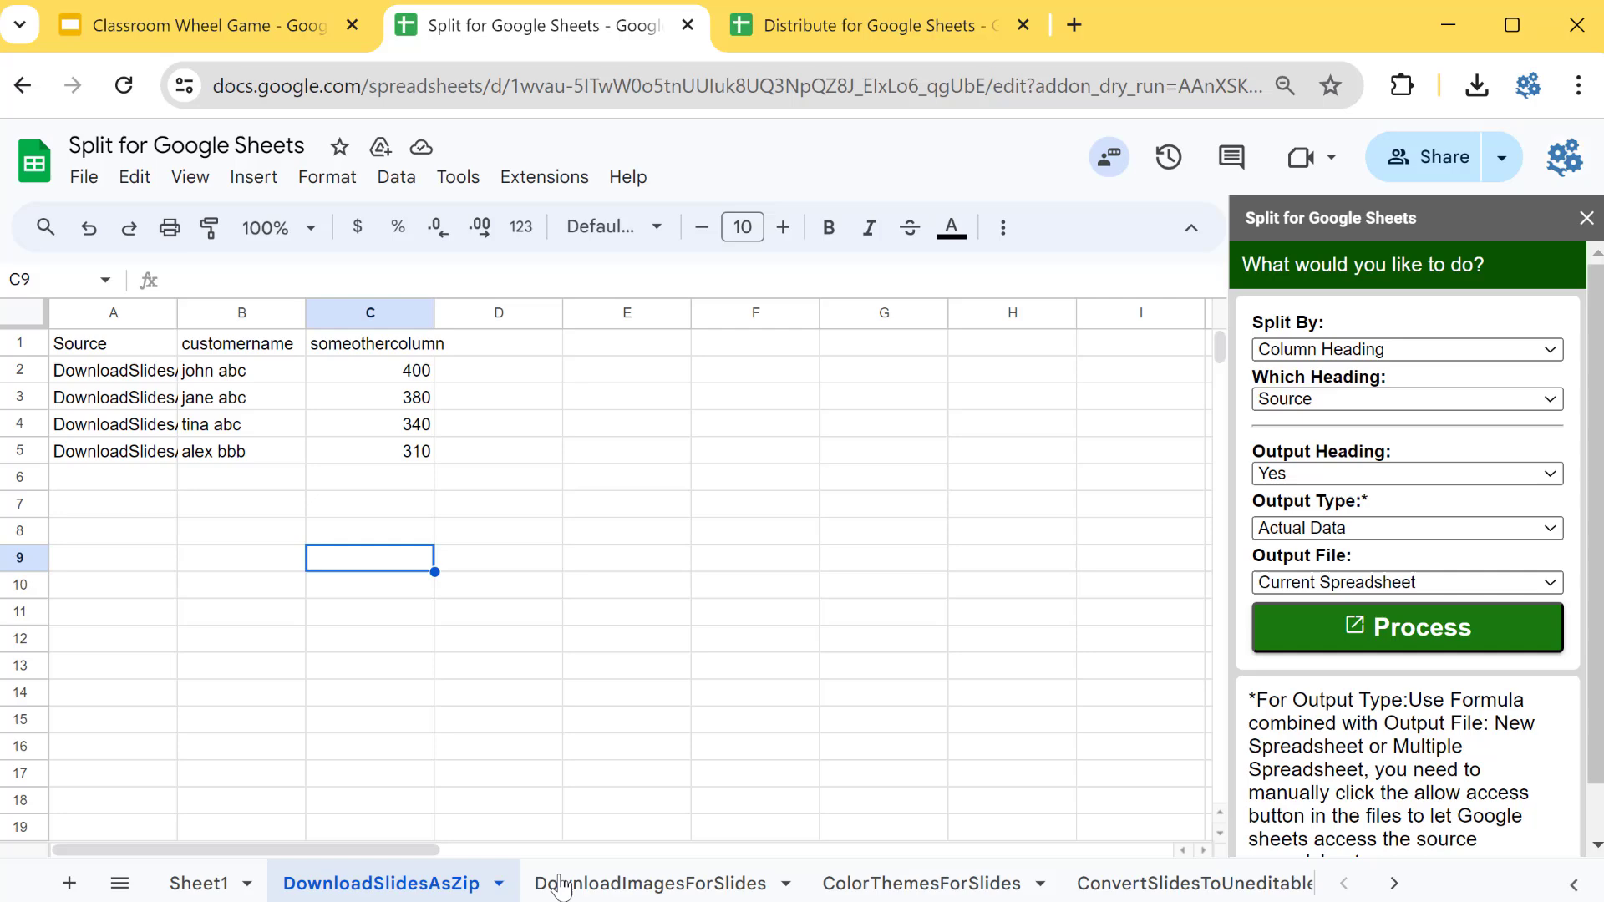
- Return to Sheet1 and run the split with output type Actual Data and output file New Spreadsheet
{"action": "left_click", "coordinate": [198, 883]}
{"action": "left_click", "coordinate": [463, 804]}
{"action": "left_click", "coordinate": [535, 509]}
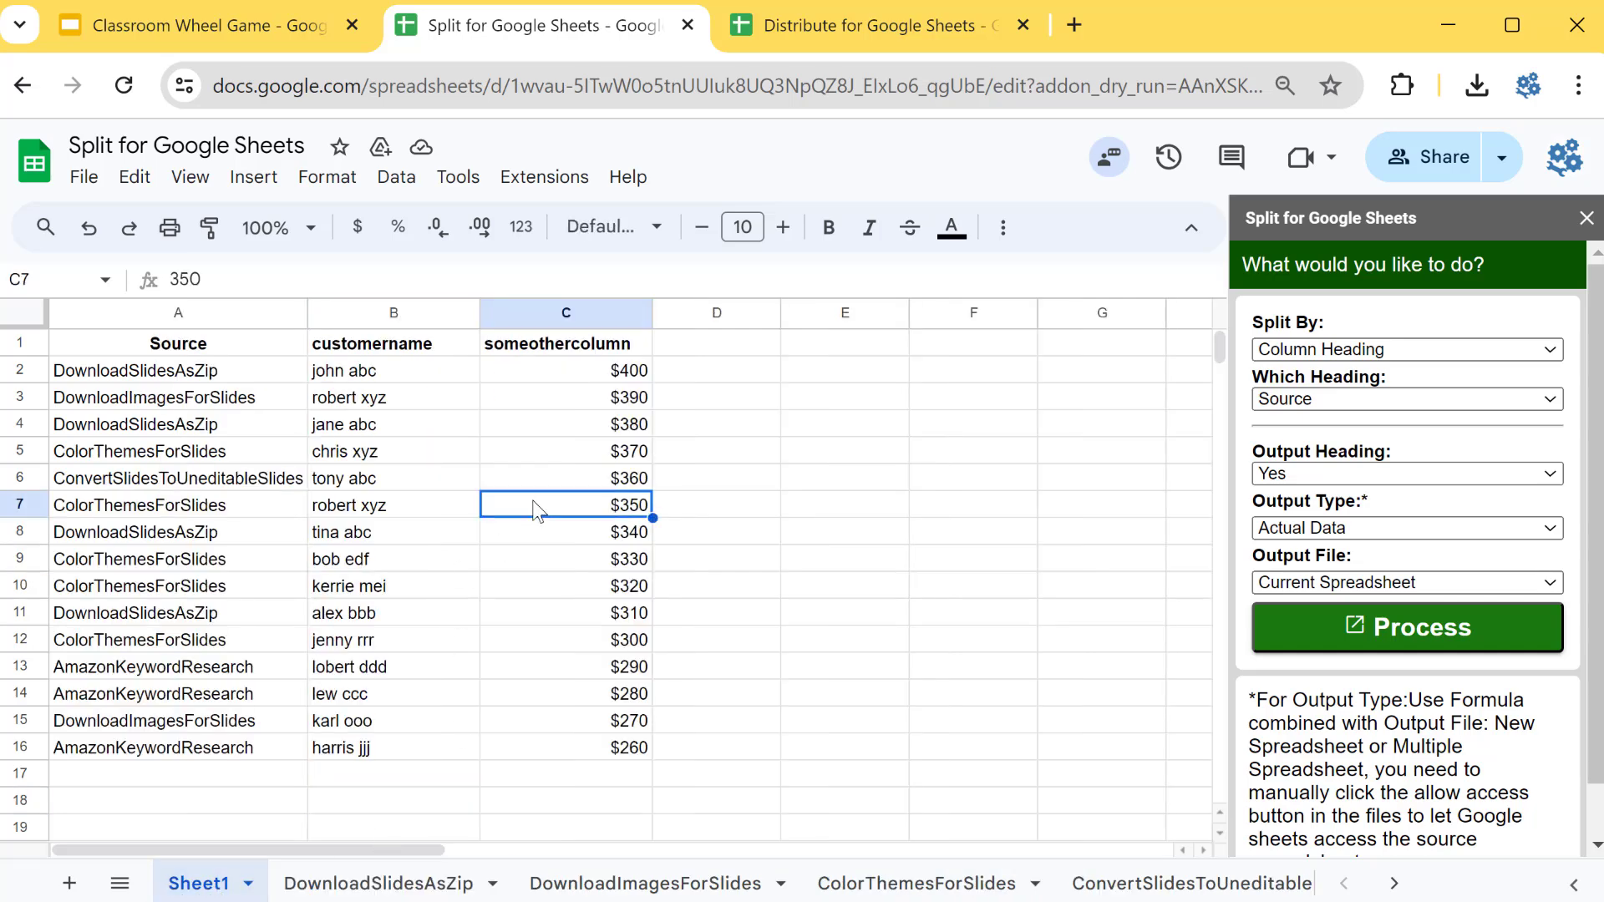
{"action": "left_click", "coordinate": [1332, 535]}
{"action": "left_click", "coordinate": [1333, 569]}
{"action": "left_click", "coordinate": [1336, 582]}
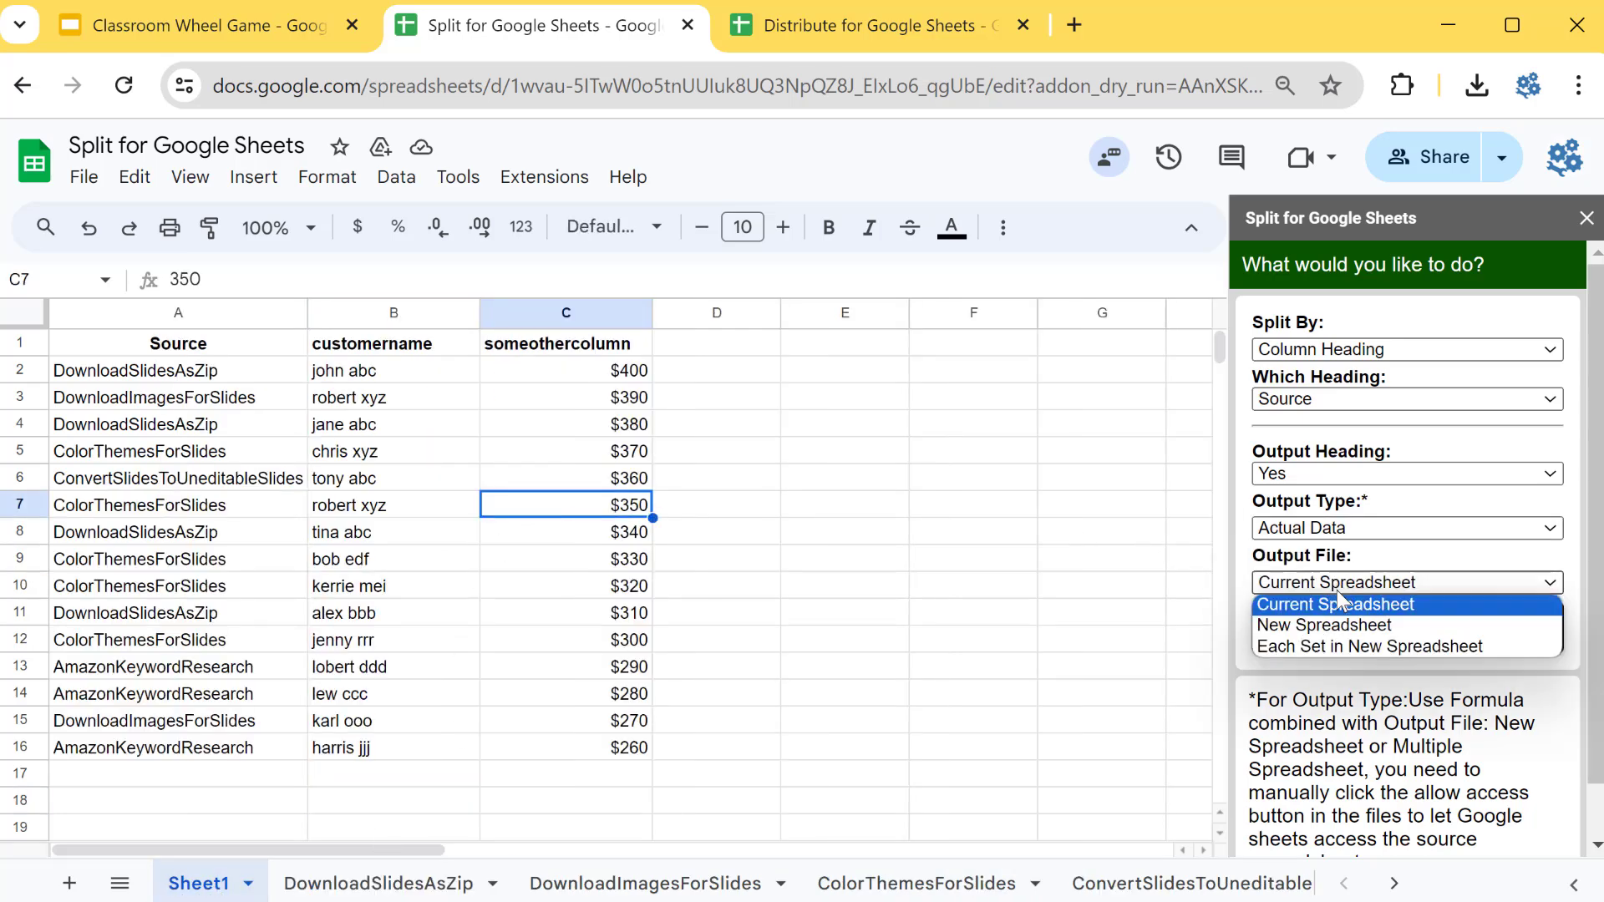
{"action": "left_click", "coordinate": [1342, 626]}
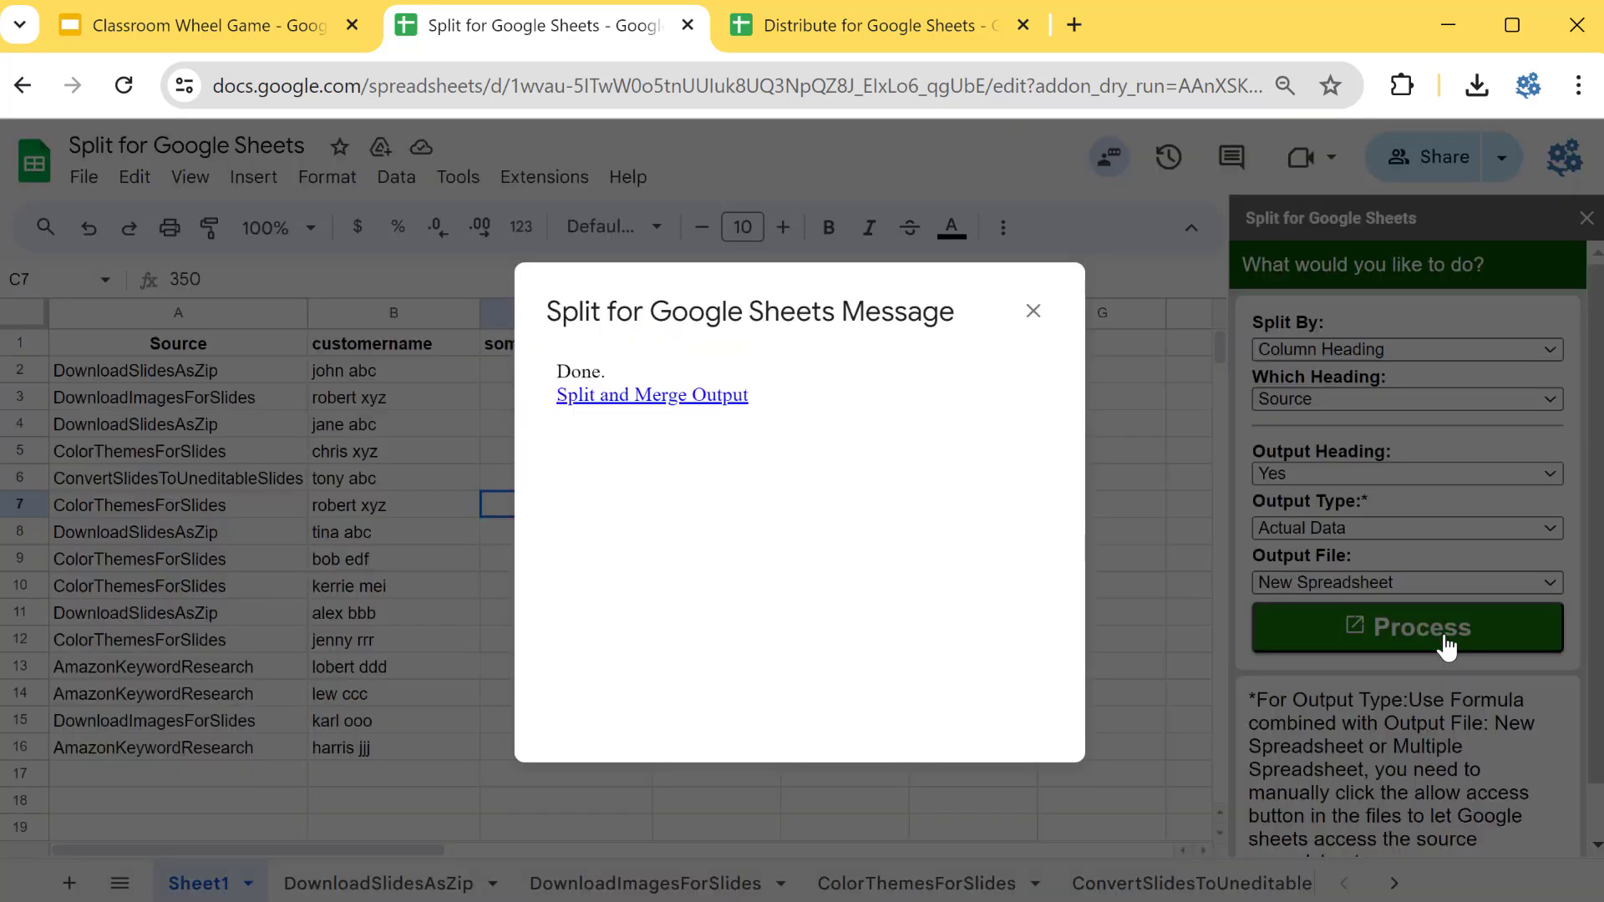
- Open the Split and Merge Output spreadsheet and examine its sheets from DownloadSlidesAsZip through ConvertSlidesToUneditableSlides
{"action": "left_click", "coordinate": [661, 399]}
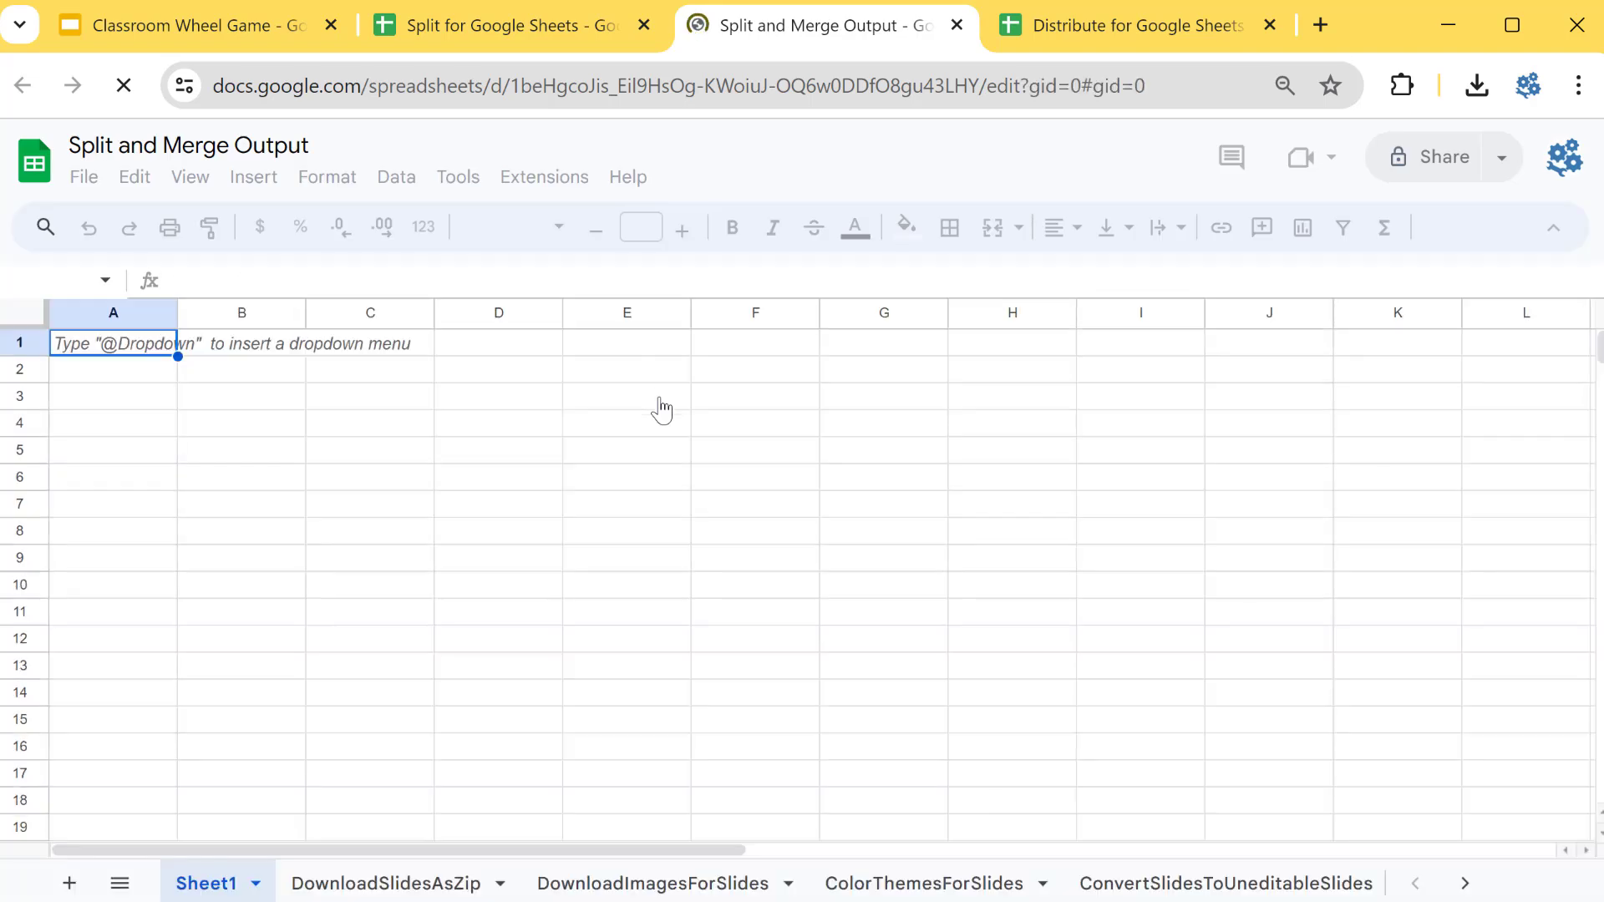
{"action": "left_click", "coordinate": [420, 887]}
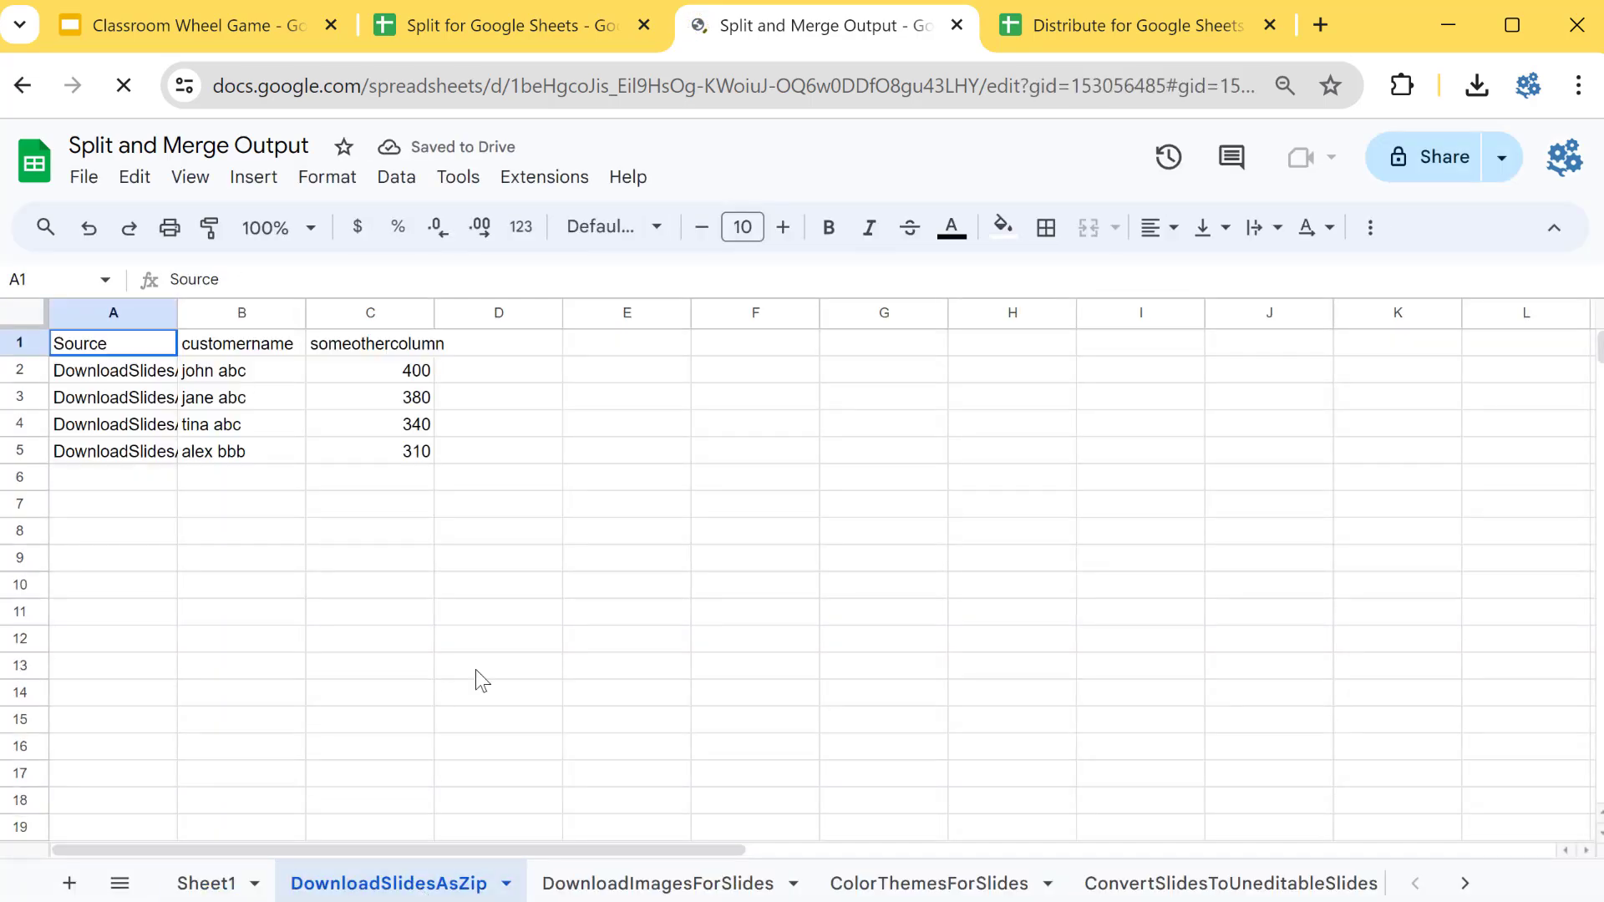
{"action": "left_click", "coordinate": [166, 397]}
{"action": "left_click", "coordinate": [132, 380]}
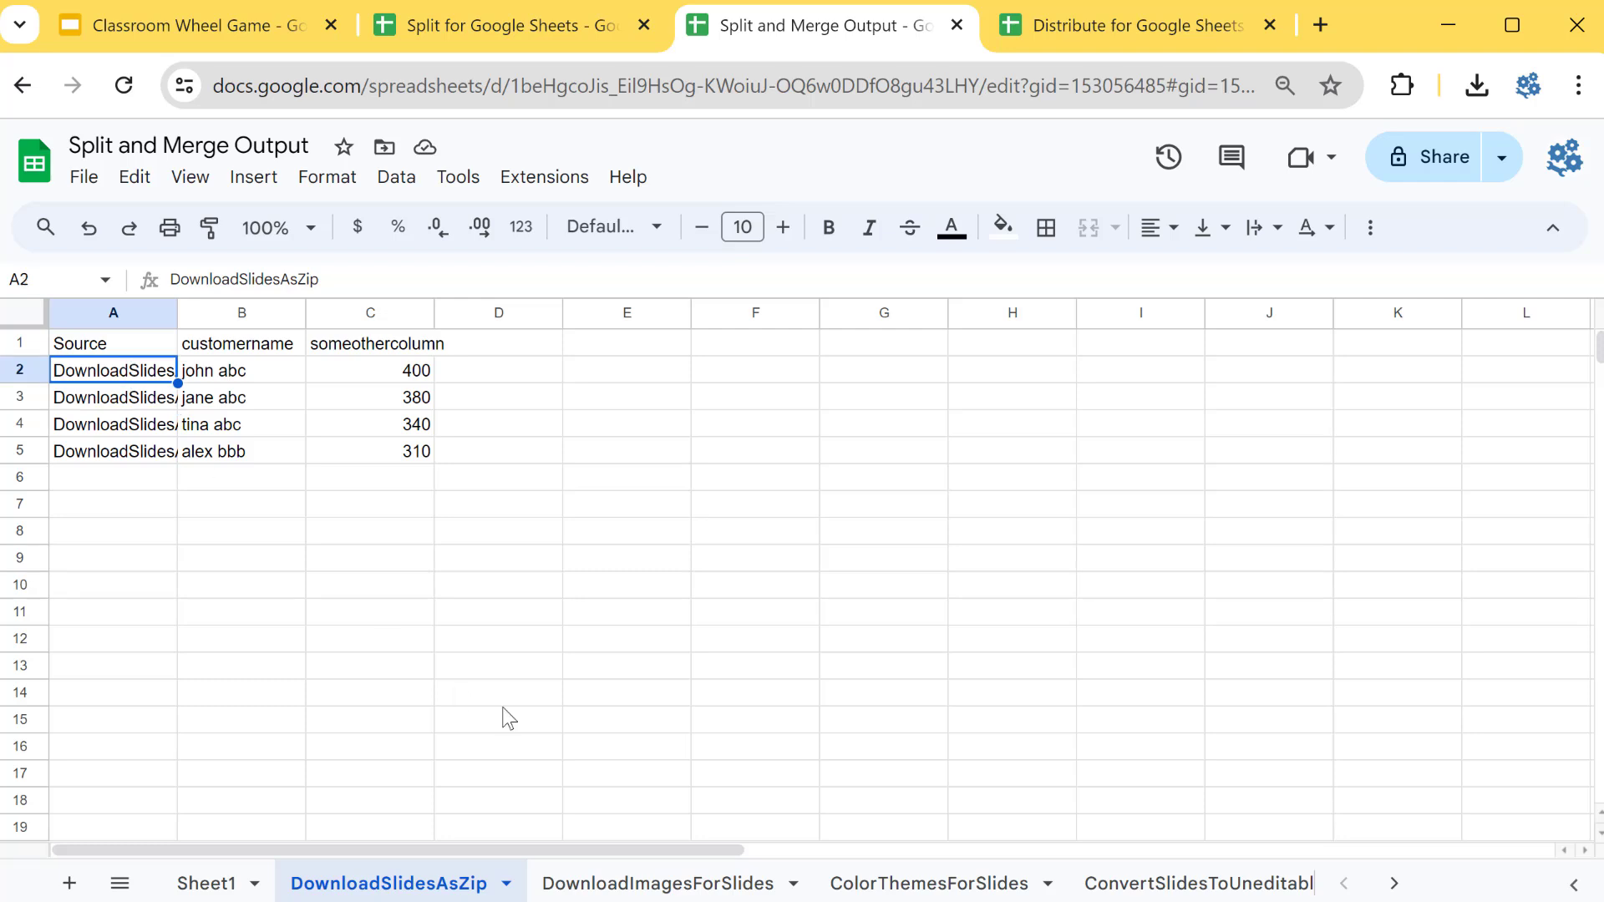
{"action": "left_click", "coordinate": [503, 702]}
{"action": "left_click", "coordinate": [670, 883]}
{"action": "left_click", "coordinate": [248, 486]}
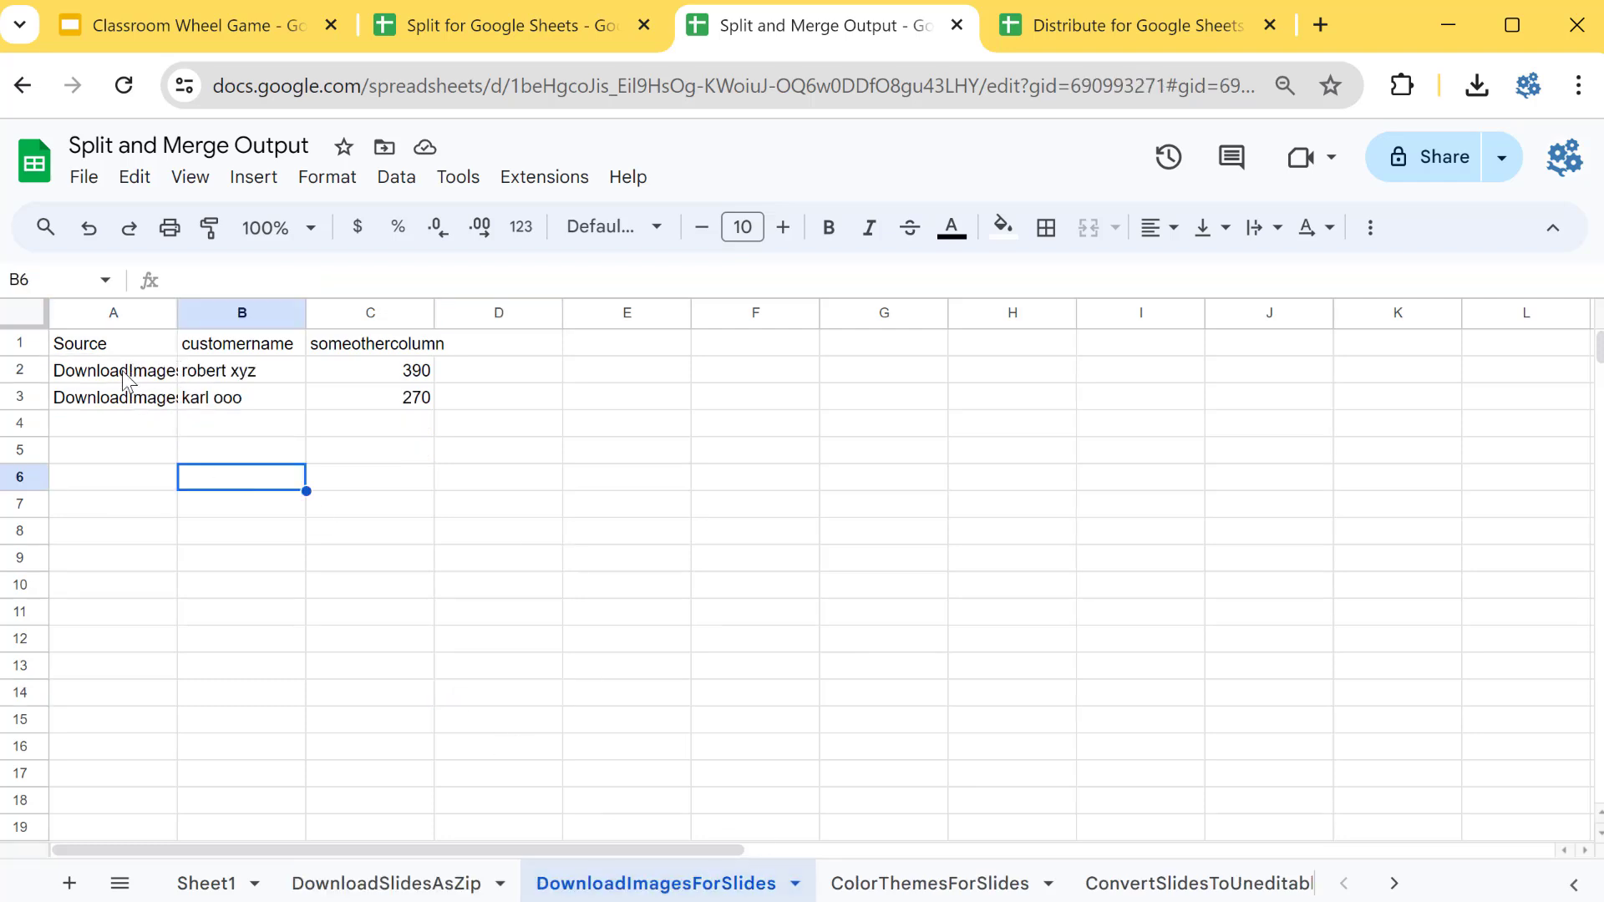
{"action": "left_click", "coordinate": [930, 883]}
{"action": "left_click", "coordinate": [1225, 885]}
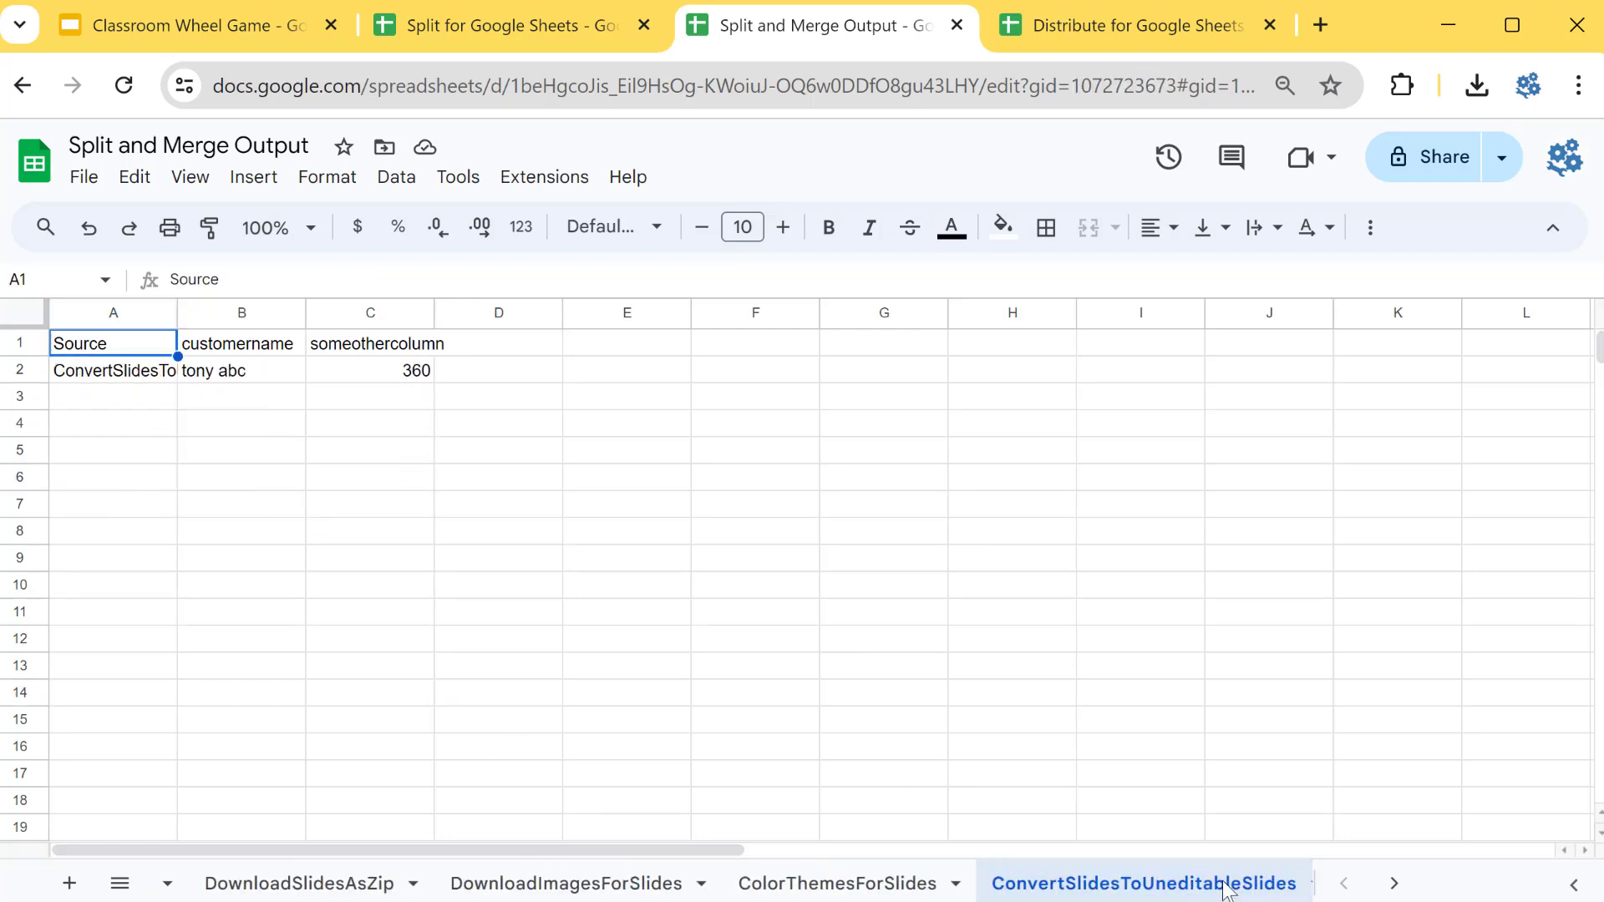
{"action": "left_click", "coordinate": [848, 694]}
{"action": "left_click", "coordinate": [469, 559]}
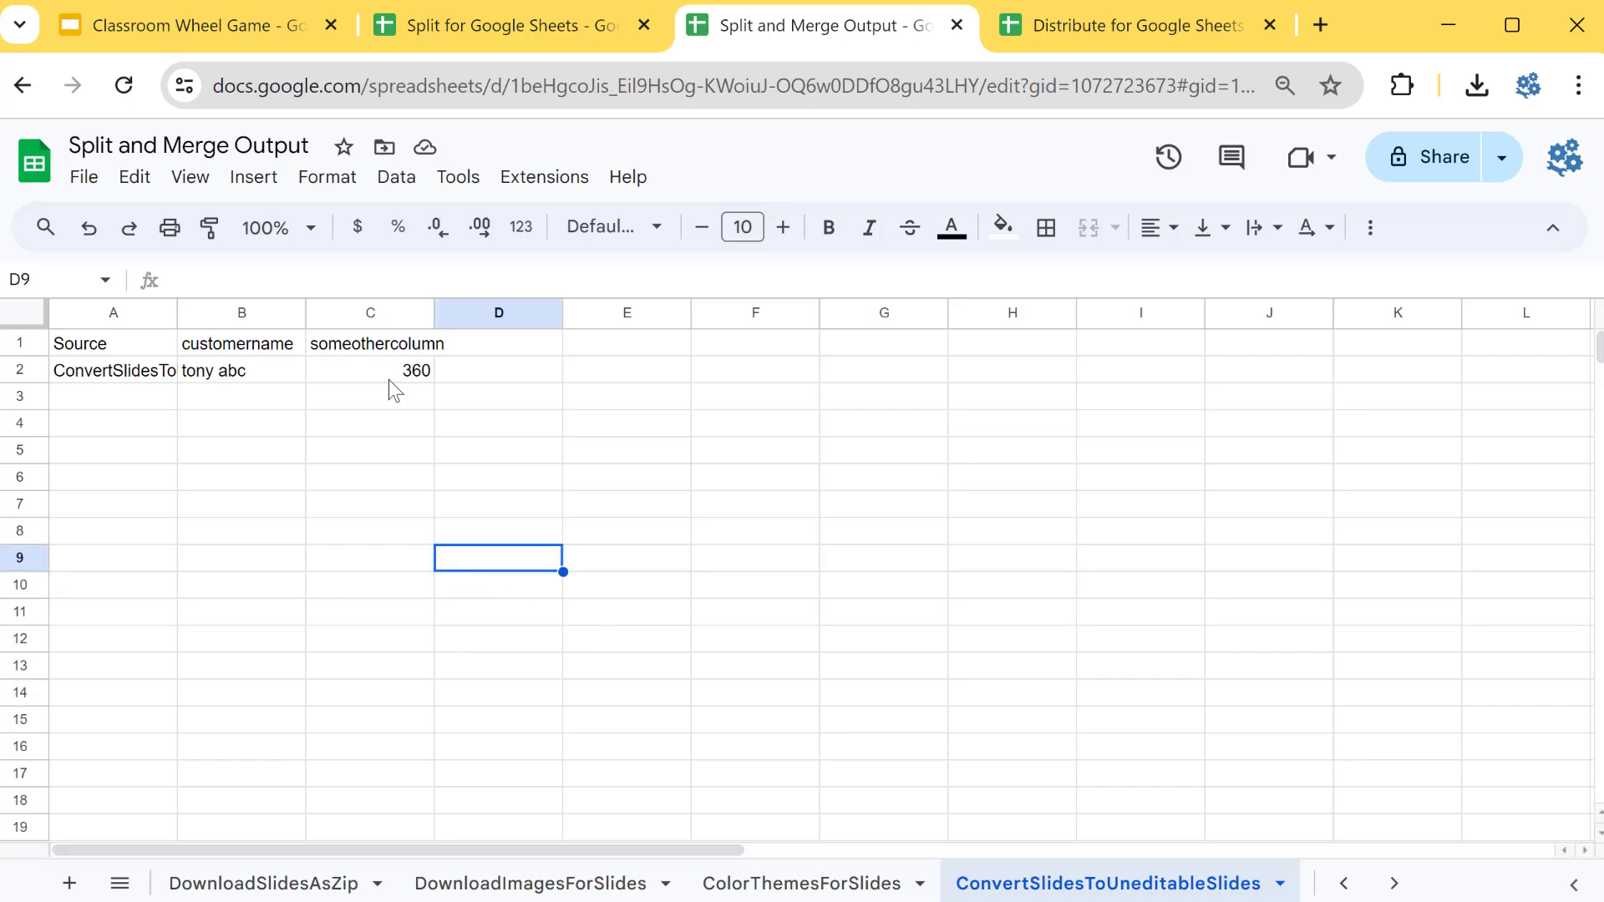
{"action": "left_click", "coordinate": [194, 375]}
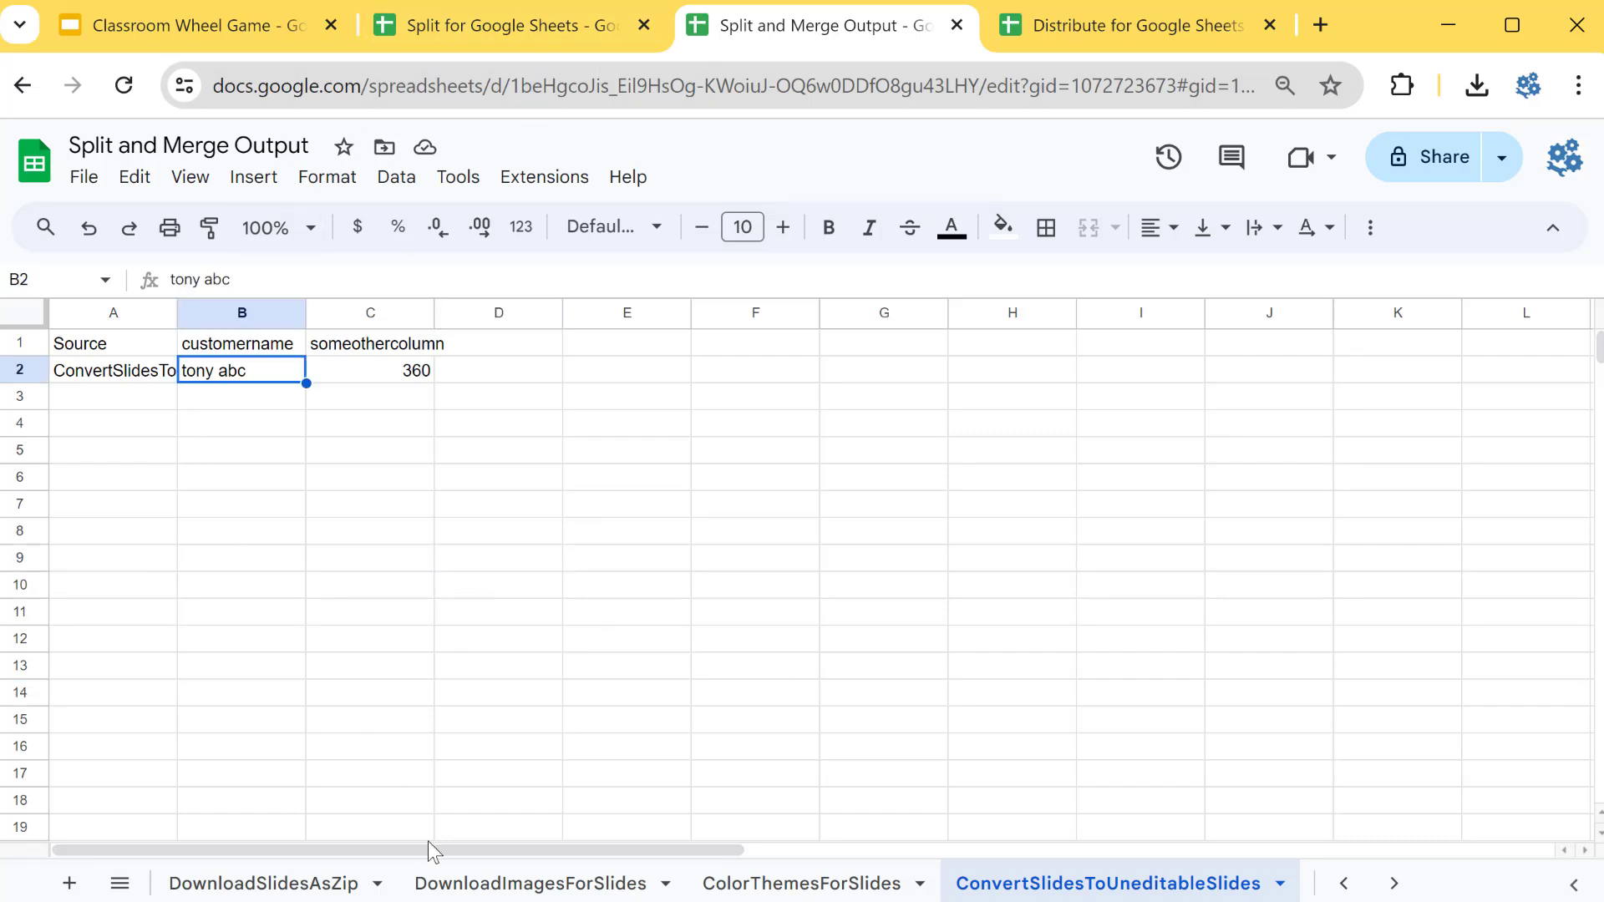
- Dismiss the completion message in the source spreadsheet and run the split with output file Each Set in New Spreadsheet
{"action": "left_click", "coordinate": [441, 23]}
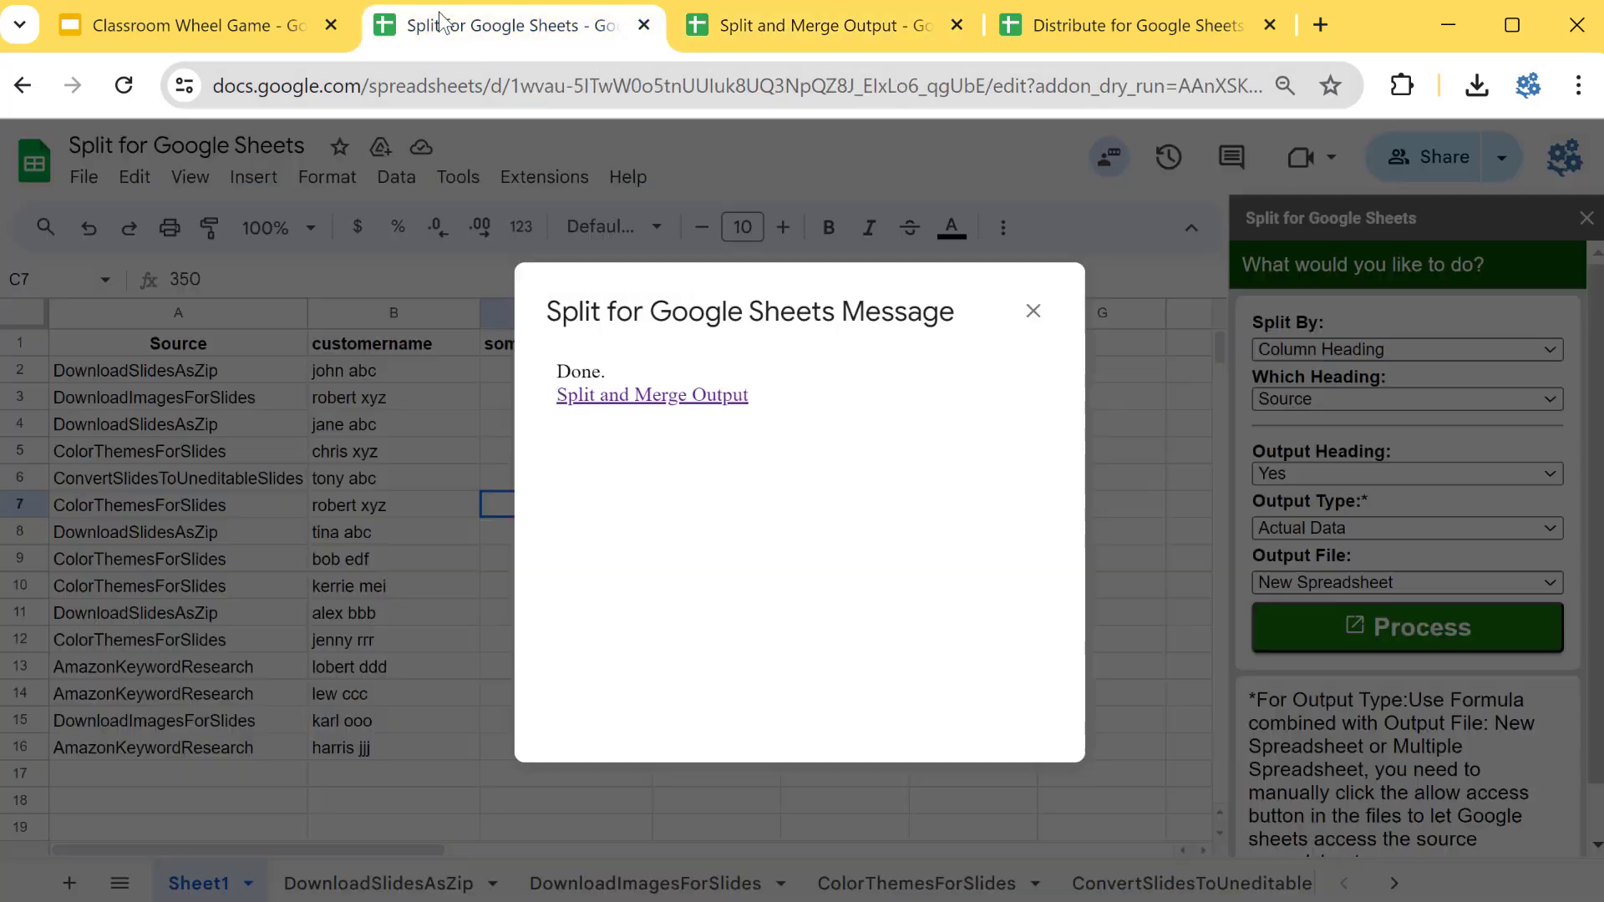
{"action": "left_click", "coordinate": [1033, 310]}
{"action": "left_click", "coordinate": [756, 588]}
{"action": "left_click", "coordinate": [253, 424]}
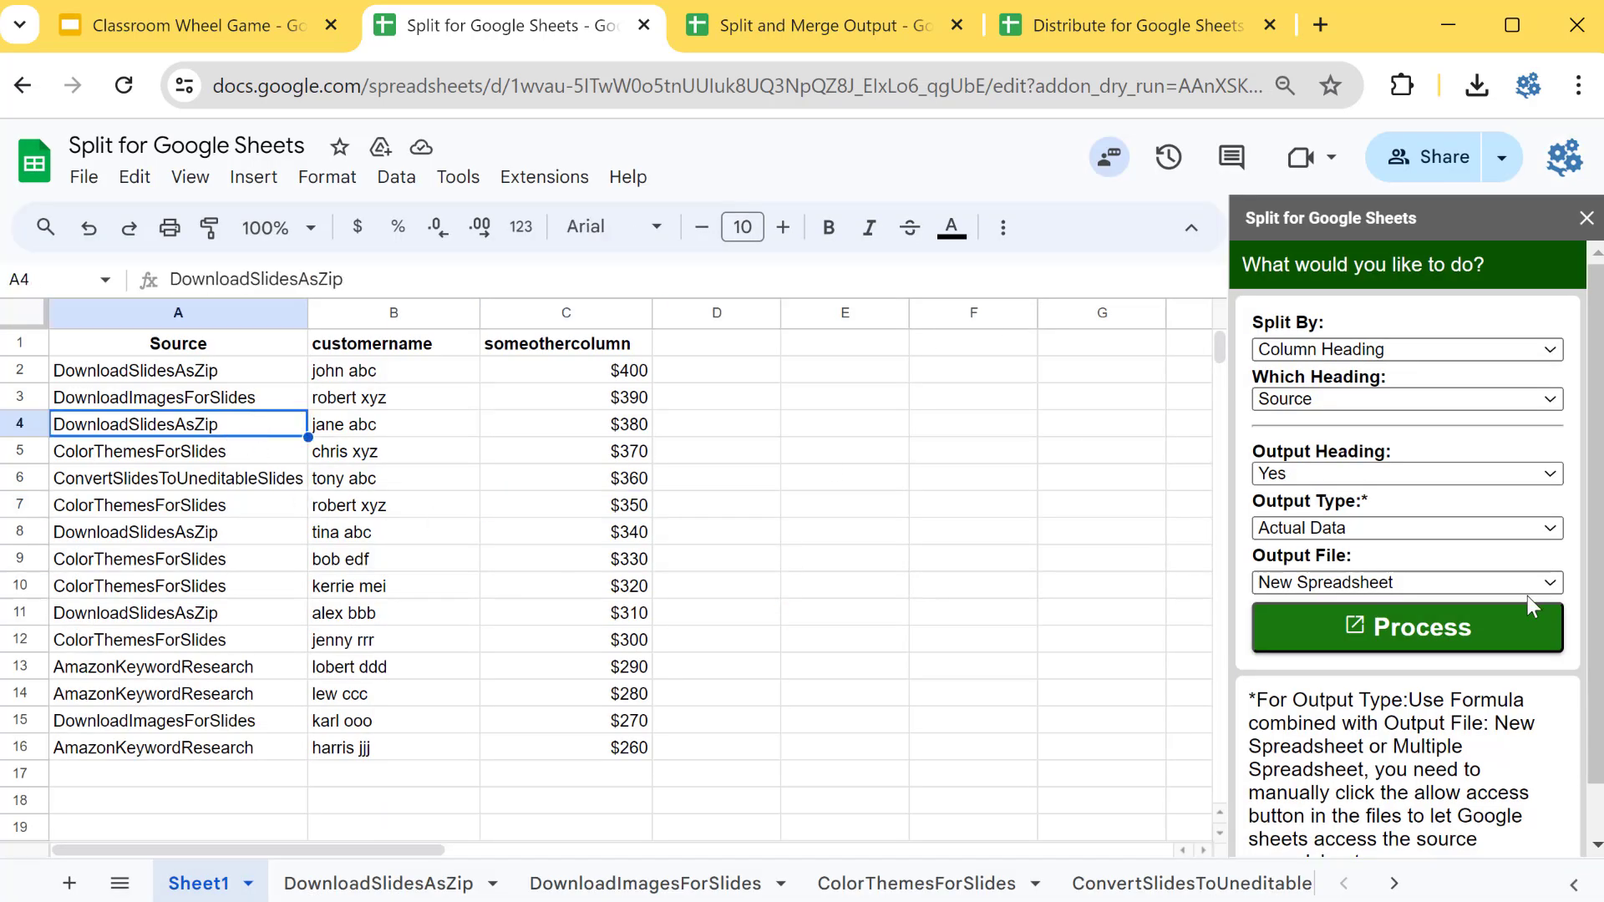
{"action": "left_click", "coordinate": [1431, 582]}
{"action": "left_click", "coordinate": [1351, 639]}
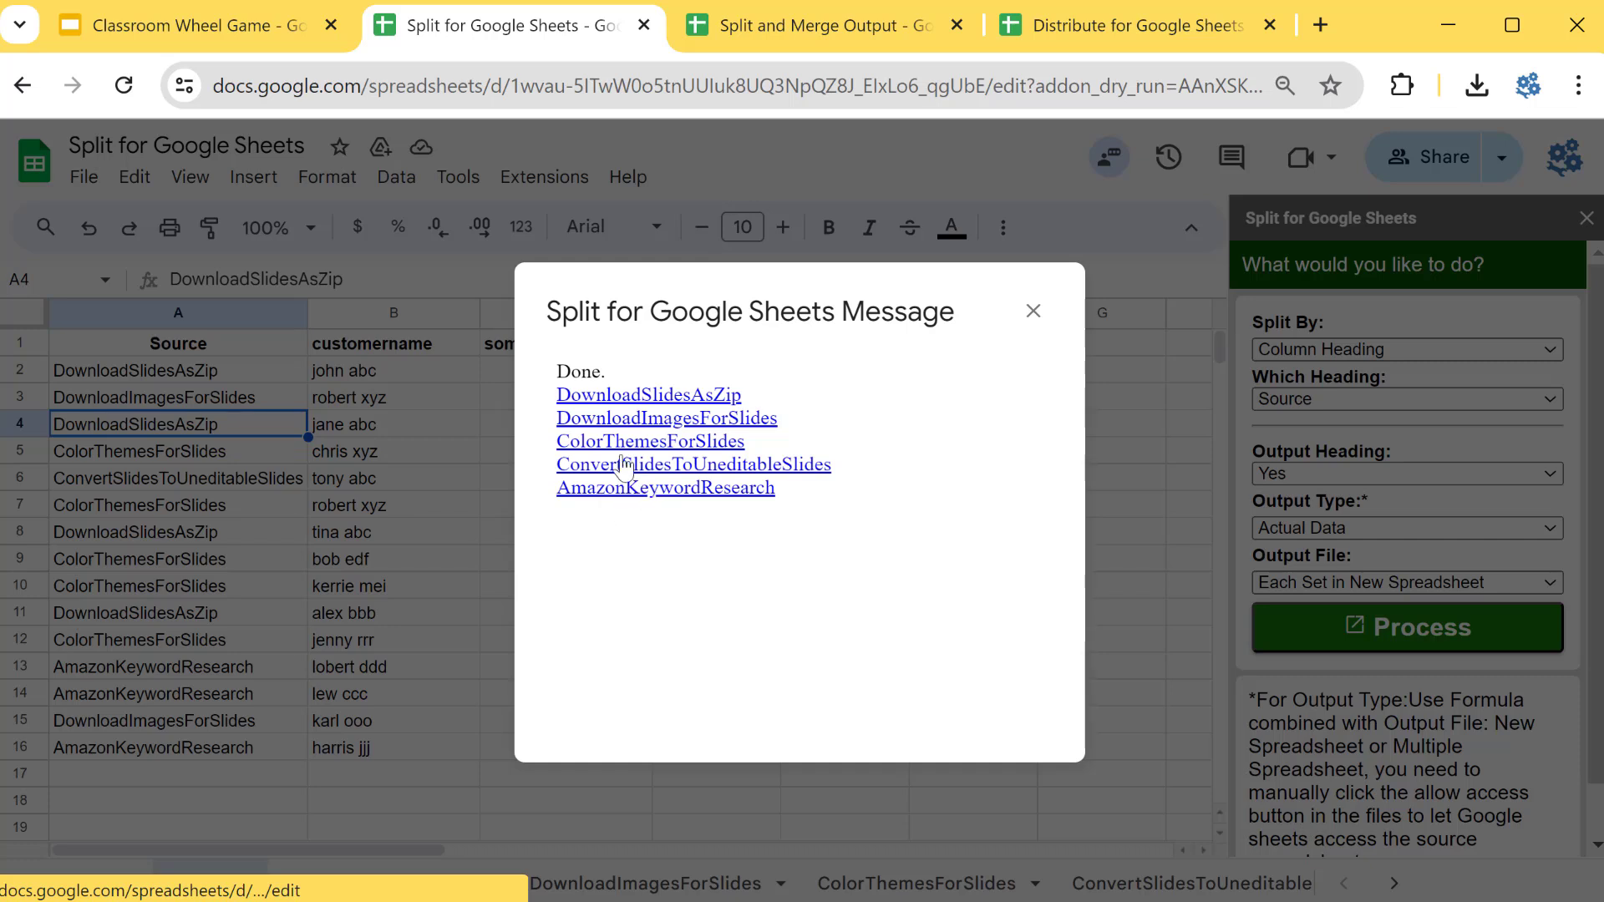
- Open the separate DownloadSlidesAsZip output spreadsheet from the completion message and examine its rows
{"action": "left_click", "coordinate": [693, 399]}
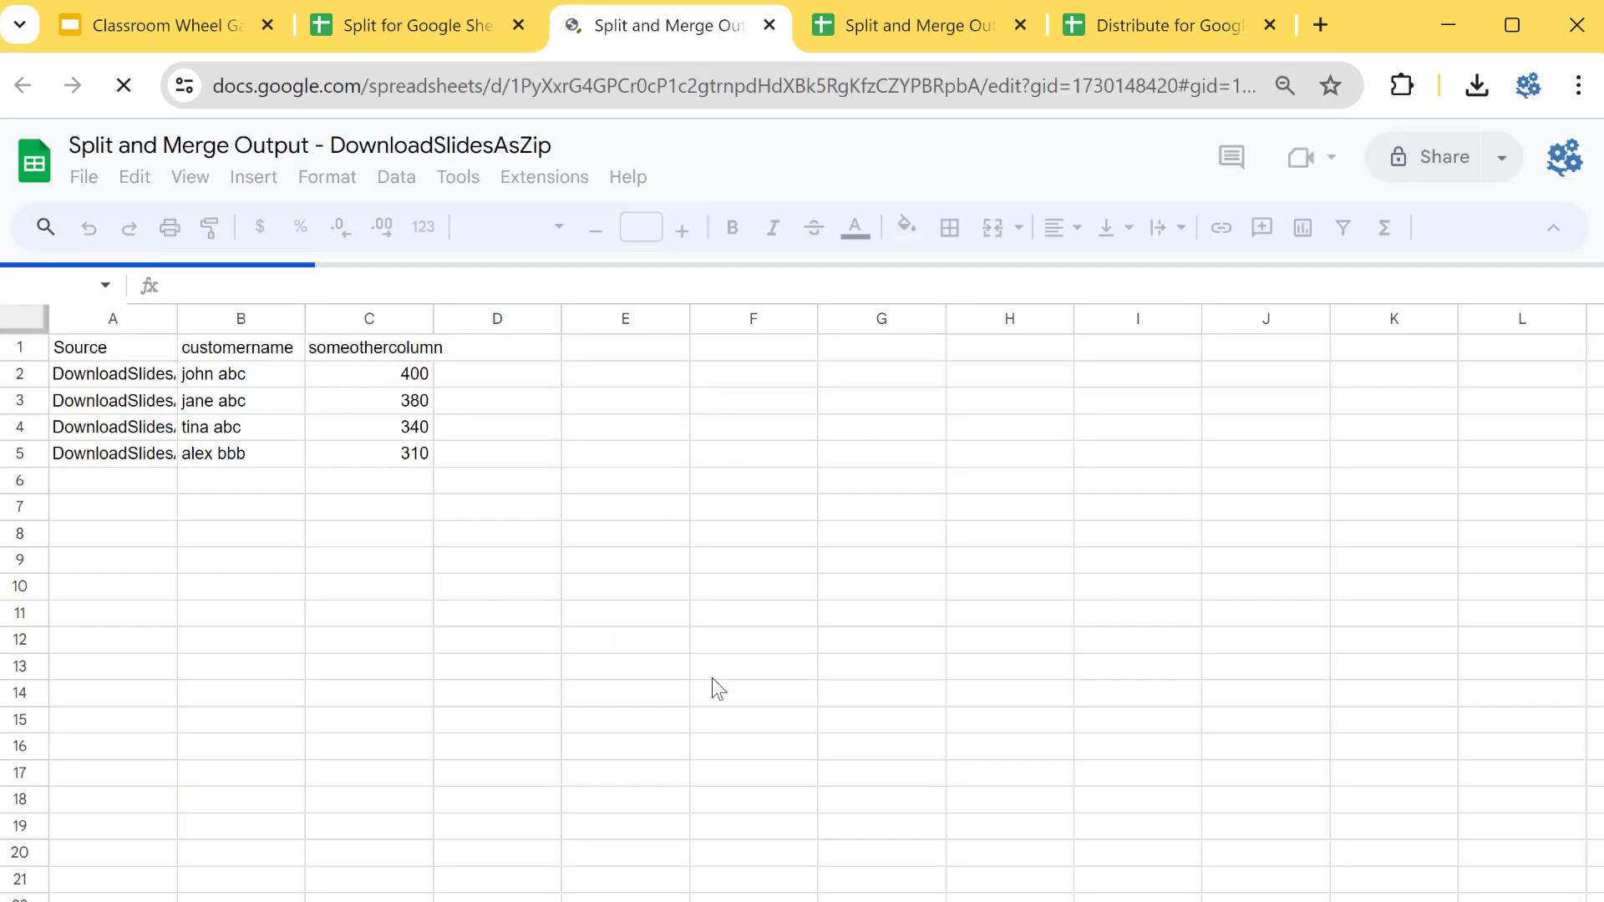
{"action": "left_click", "coordinate": [119, 473]}
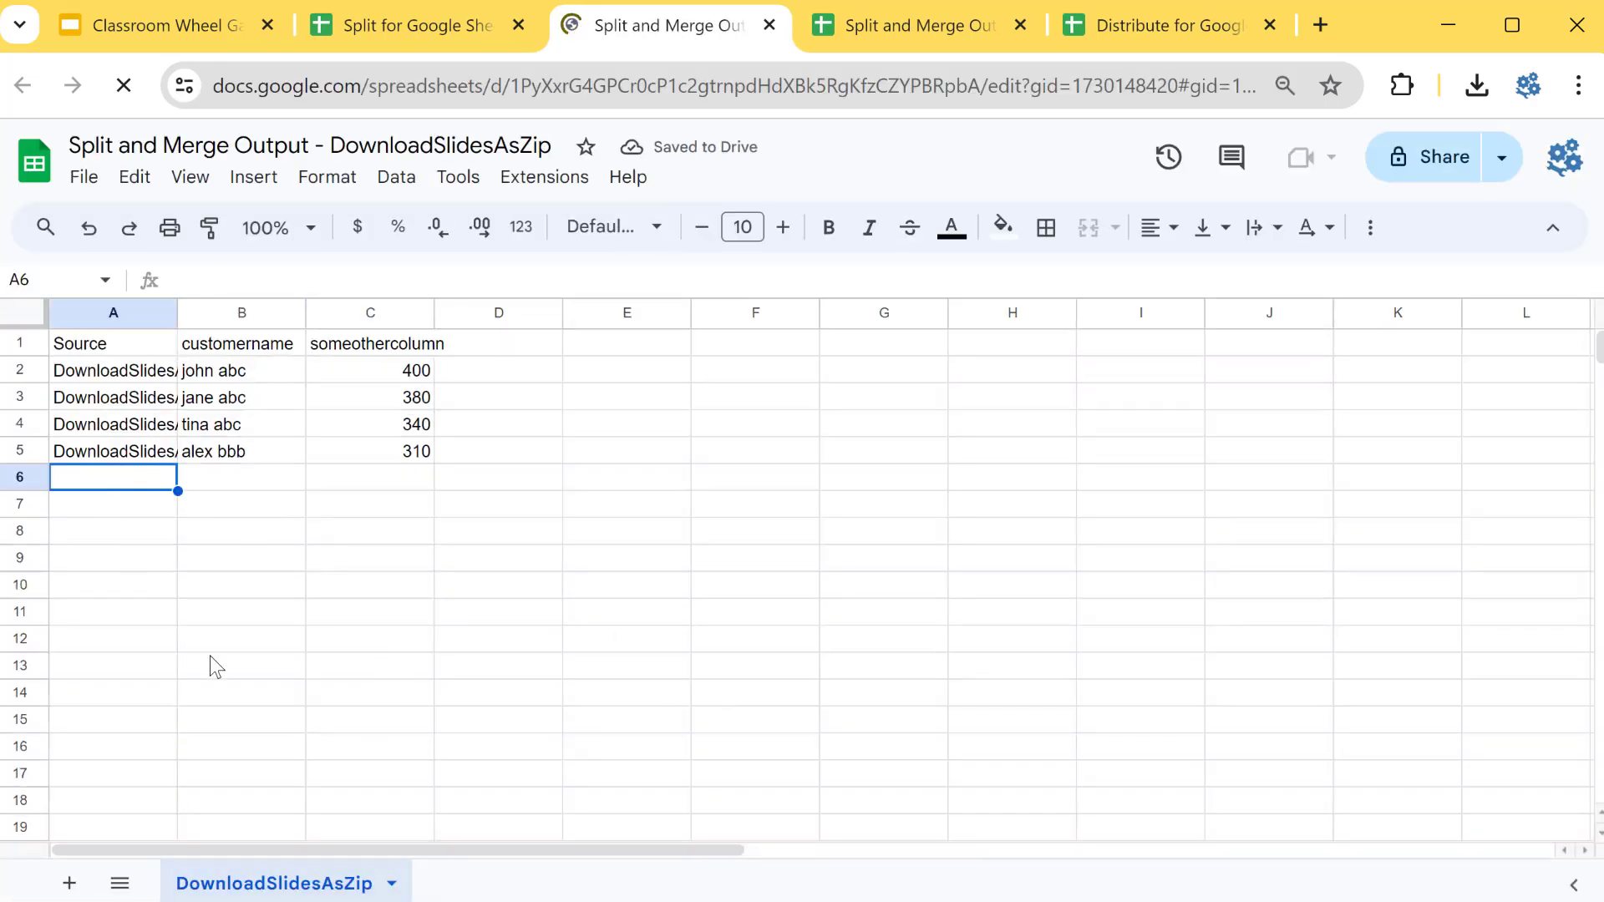
{"action": "left_click", "coordinate": [210, 660]}
{"action": "left_click", "coordinate": [430, 424]}
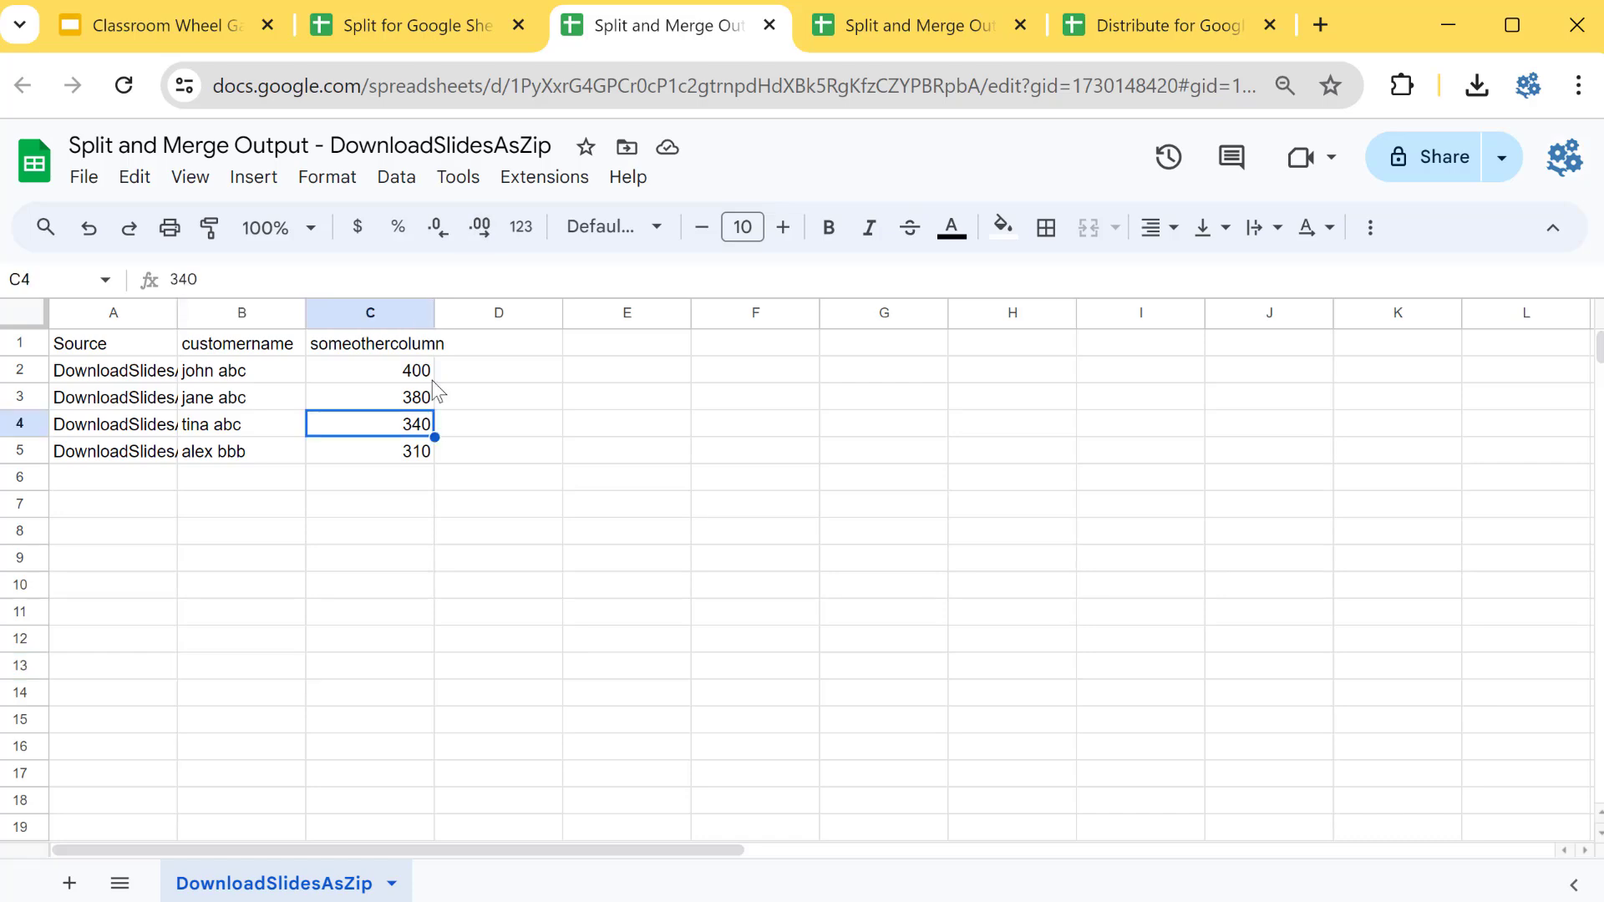
- Return to the completion message, open the separate DownloadImagesForSlides output spreadsheet and examine its rows
{"action": "left_click", "coordinate": [422, 26]}
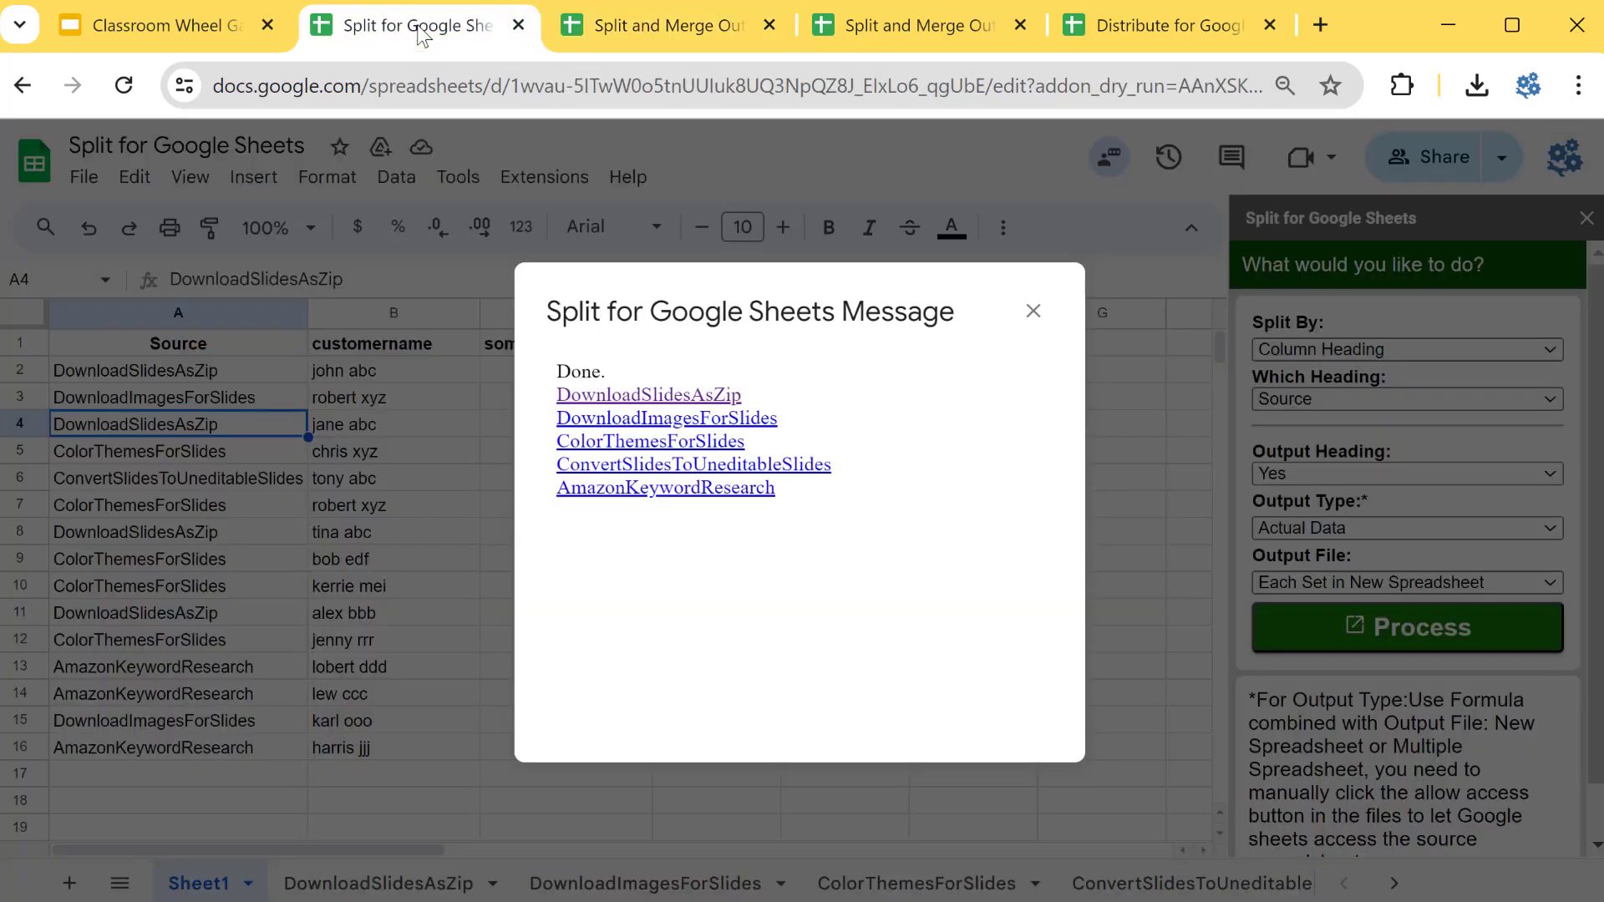
{"action": "left_click", "coordinate": [678, 419]}
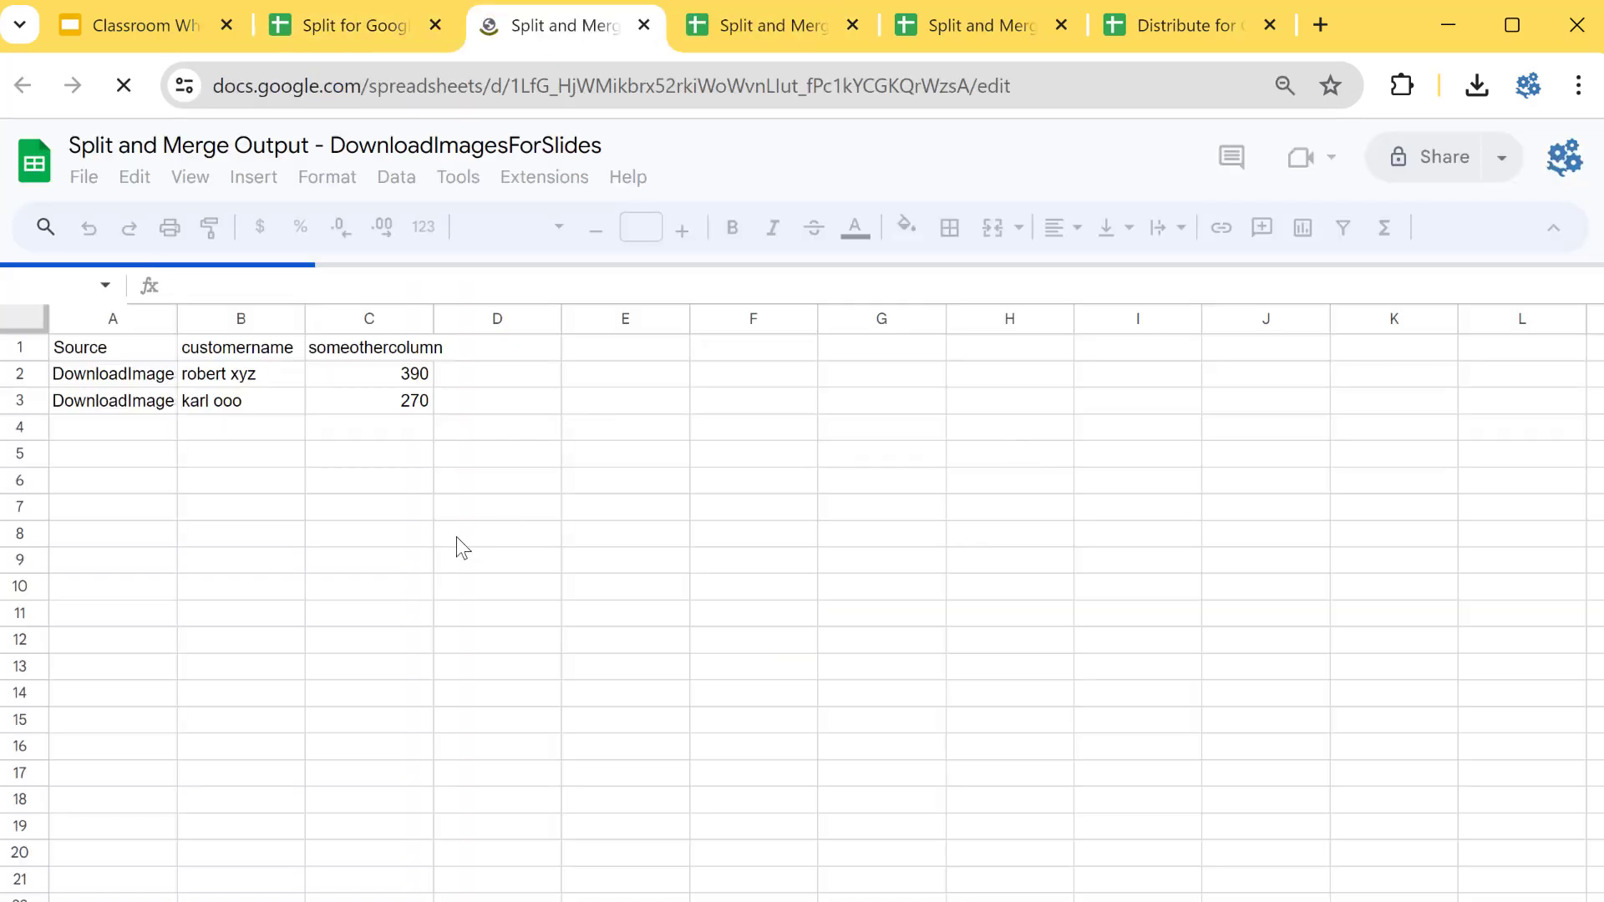
{"action": "left_click", "coordinate": [224, 500]}
{"action": "left_click", "coordinate": [210, 669]}
{"action": "left_click", "coordinate": [255, 499]}
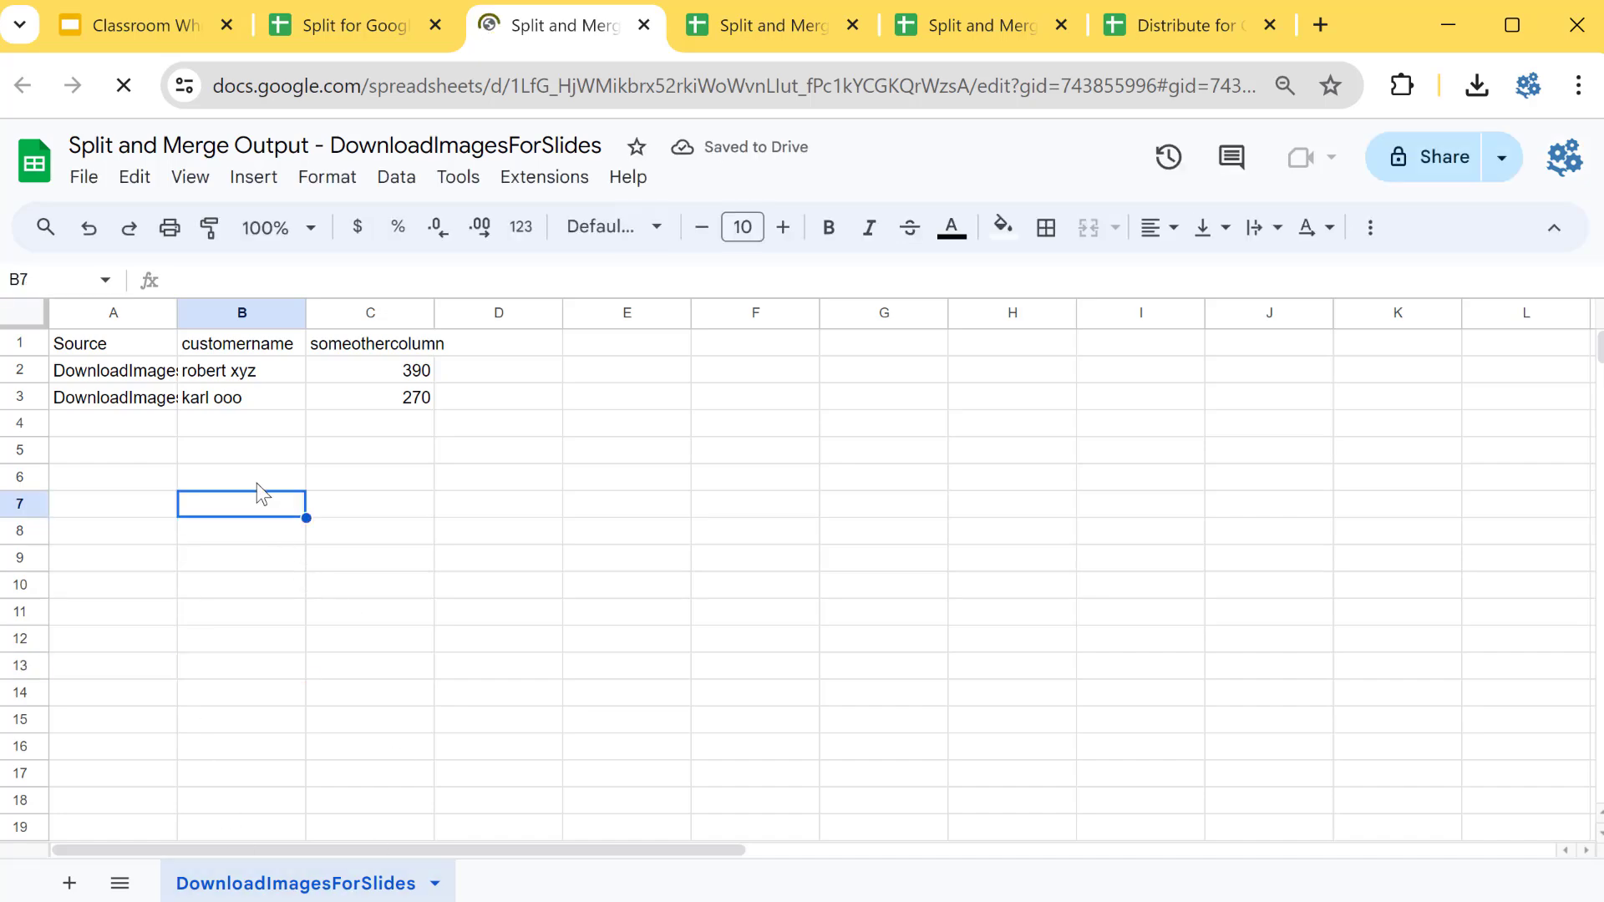
{"action": "left_click", "coordinate": [142, 424]}
{"action": "left_click", "coordinate": [493, 558]}
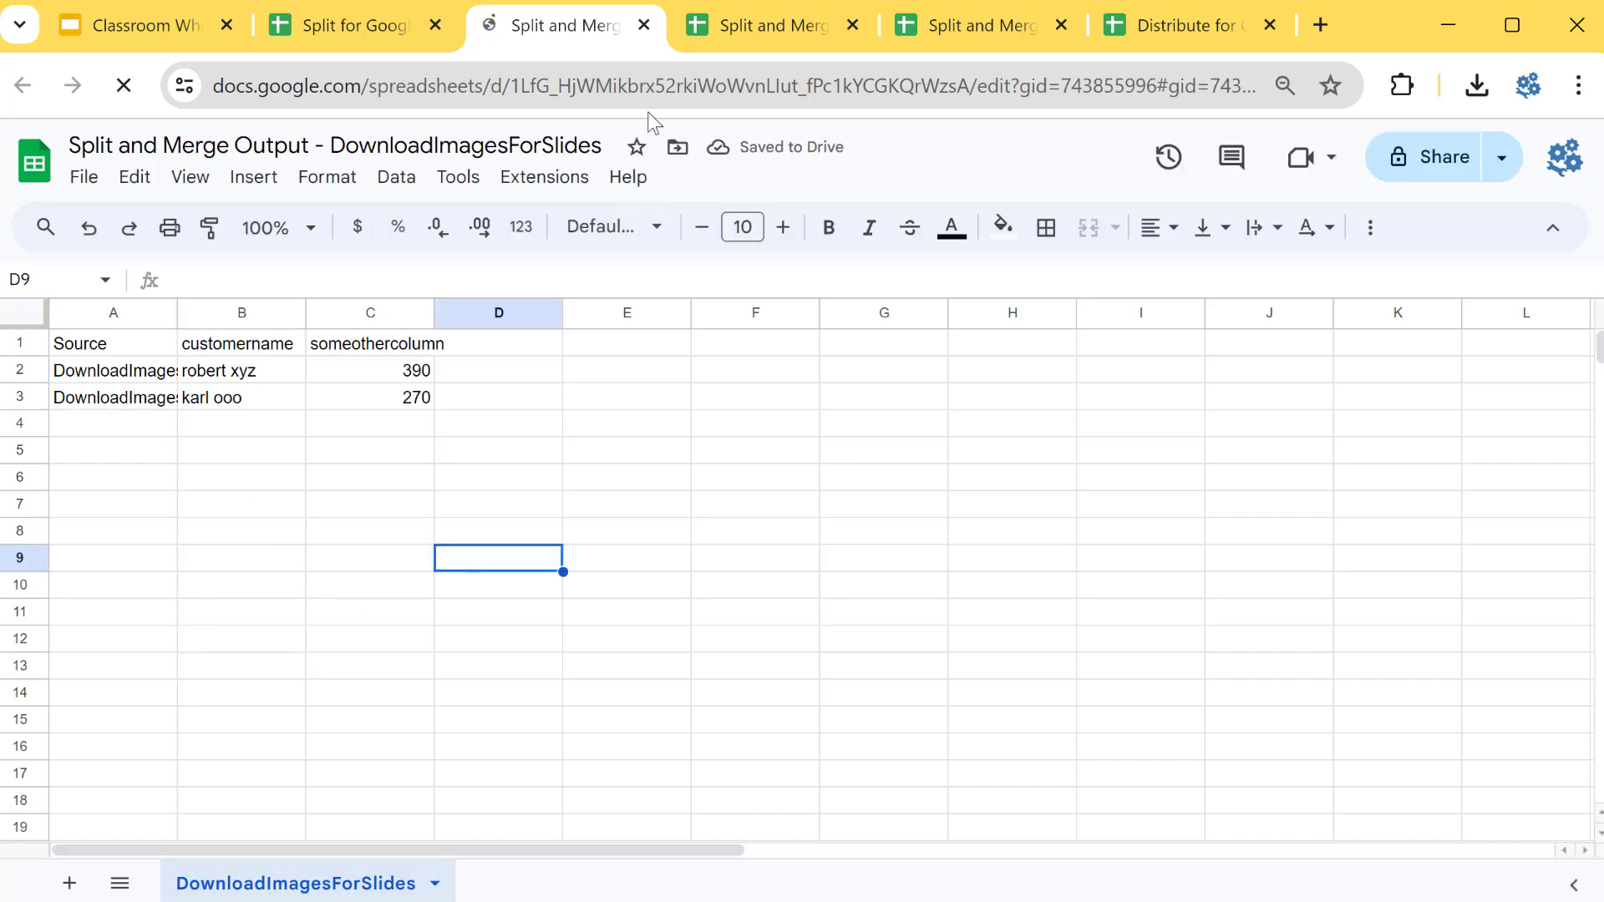
- Close the three open Split and Merge Output spreadsheets and return to the Split for Google Sheets spreadsheet
{"action": "left_click", "coordinate": [345, 23]}
{"action": "left_click", "coordinate": [539, 28]}
{"action": "left_click", "coordinate": [648, 26]}
{"action": "left_click", "coordinate": [655, 25]}
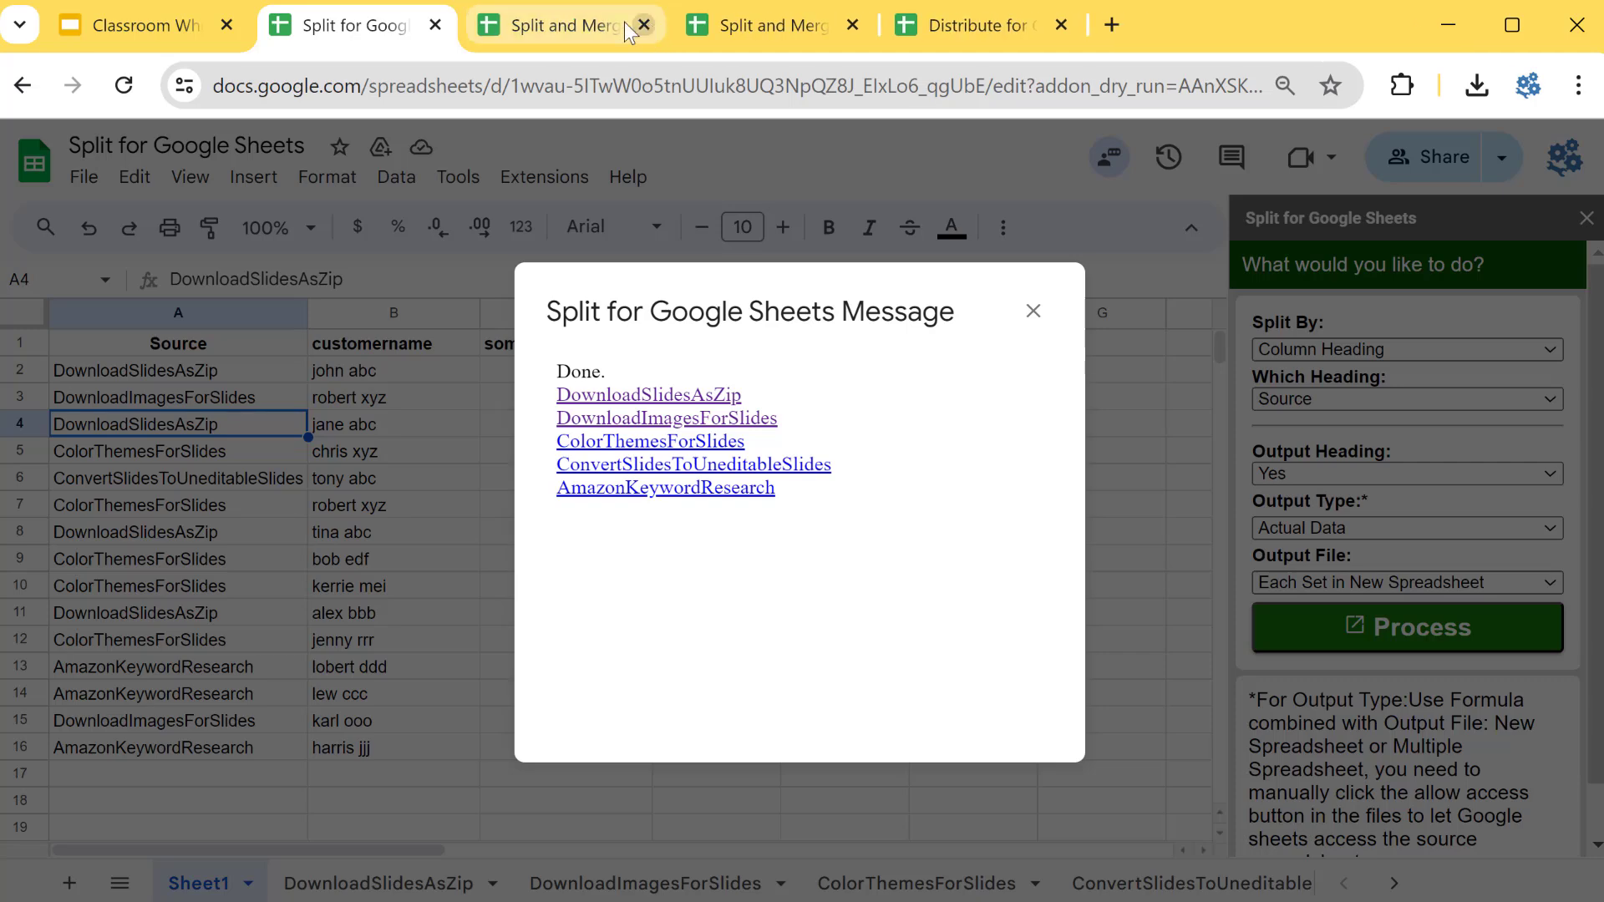
{"action": "left_click", "coordinate": [624, 22]}
{"action": "left_click", "coordinate": [644, 26]}
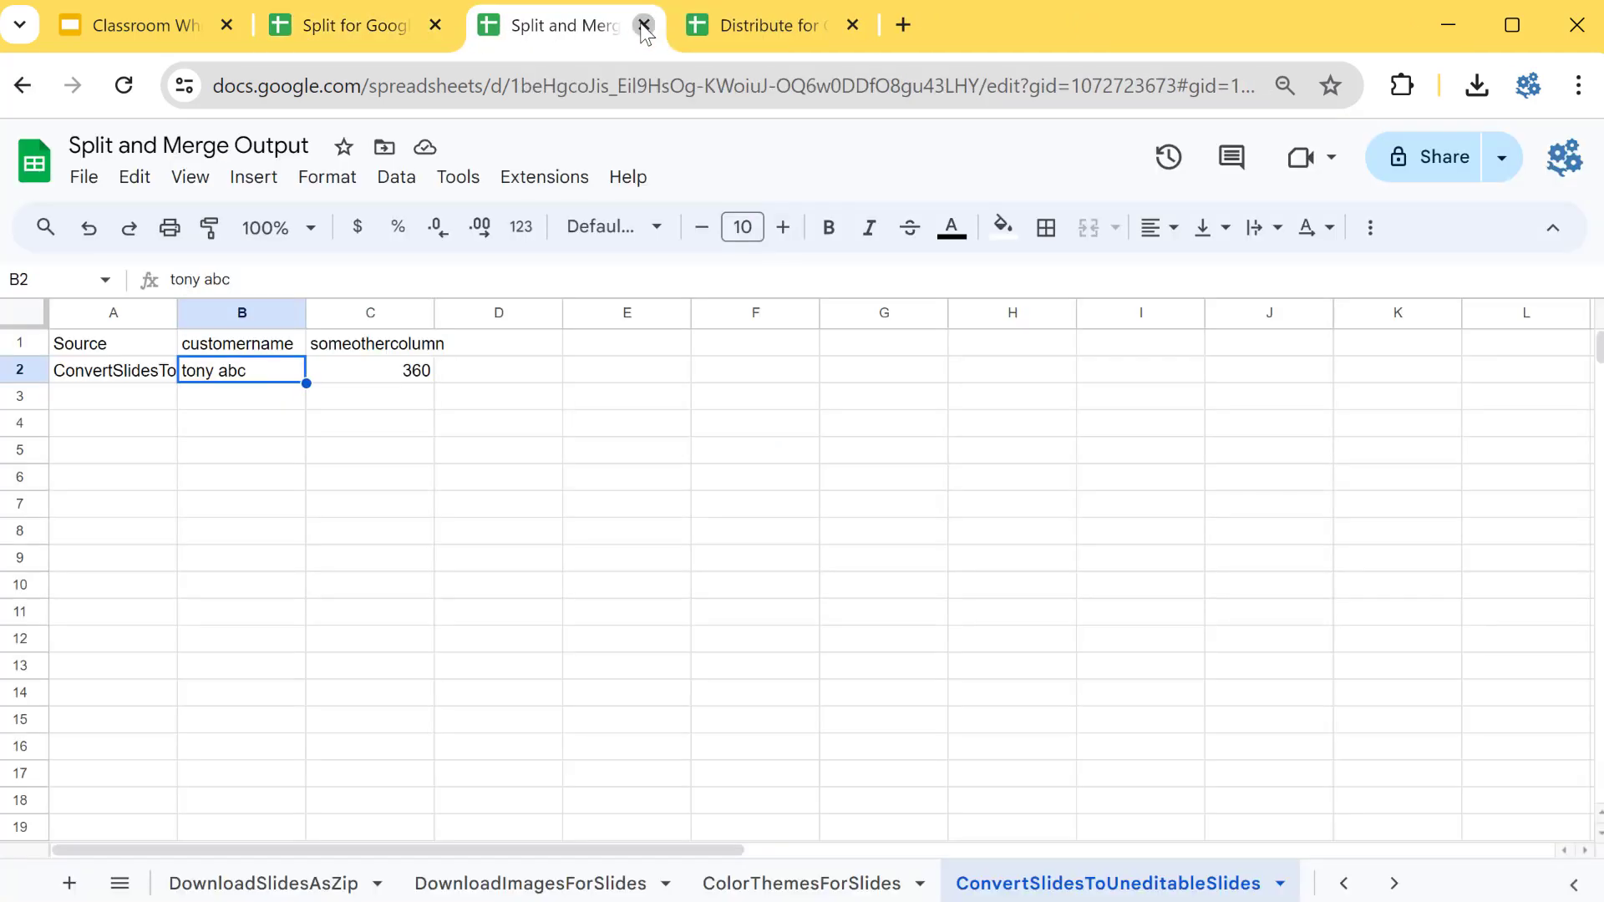
{"action": "left_click", "coordinate": [645, 26]}
{"action": "left_click", "coordinate": [379, 20]}
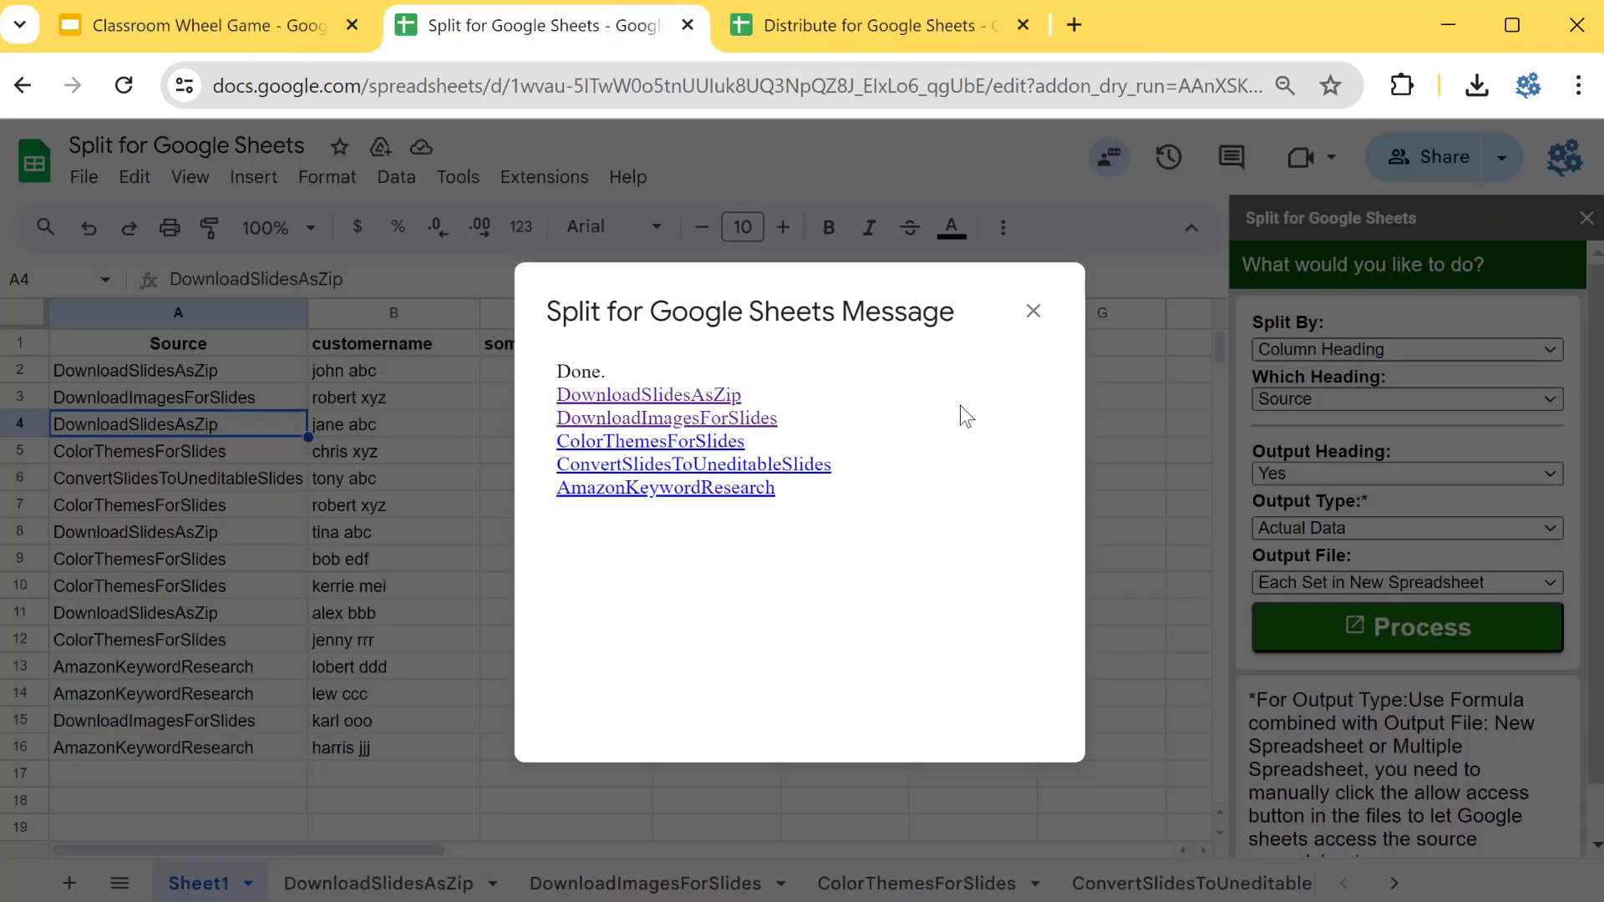
- Dismiss the completion message and delete the five split sheets from DownloadSlidesAsZip through AmazonKeywordResearch, keeping only Sheet1
{"action": "left_click", "coordinate": [1034, 310]}
{"action": "left_click", "coordinate": [378, 883]}
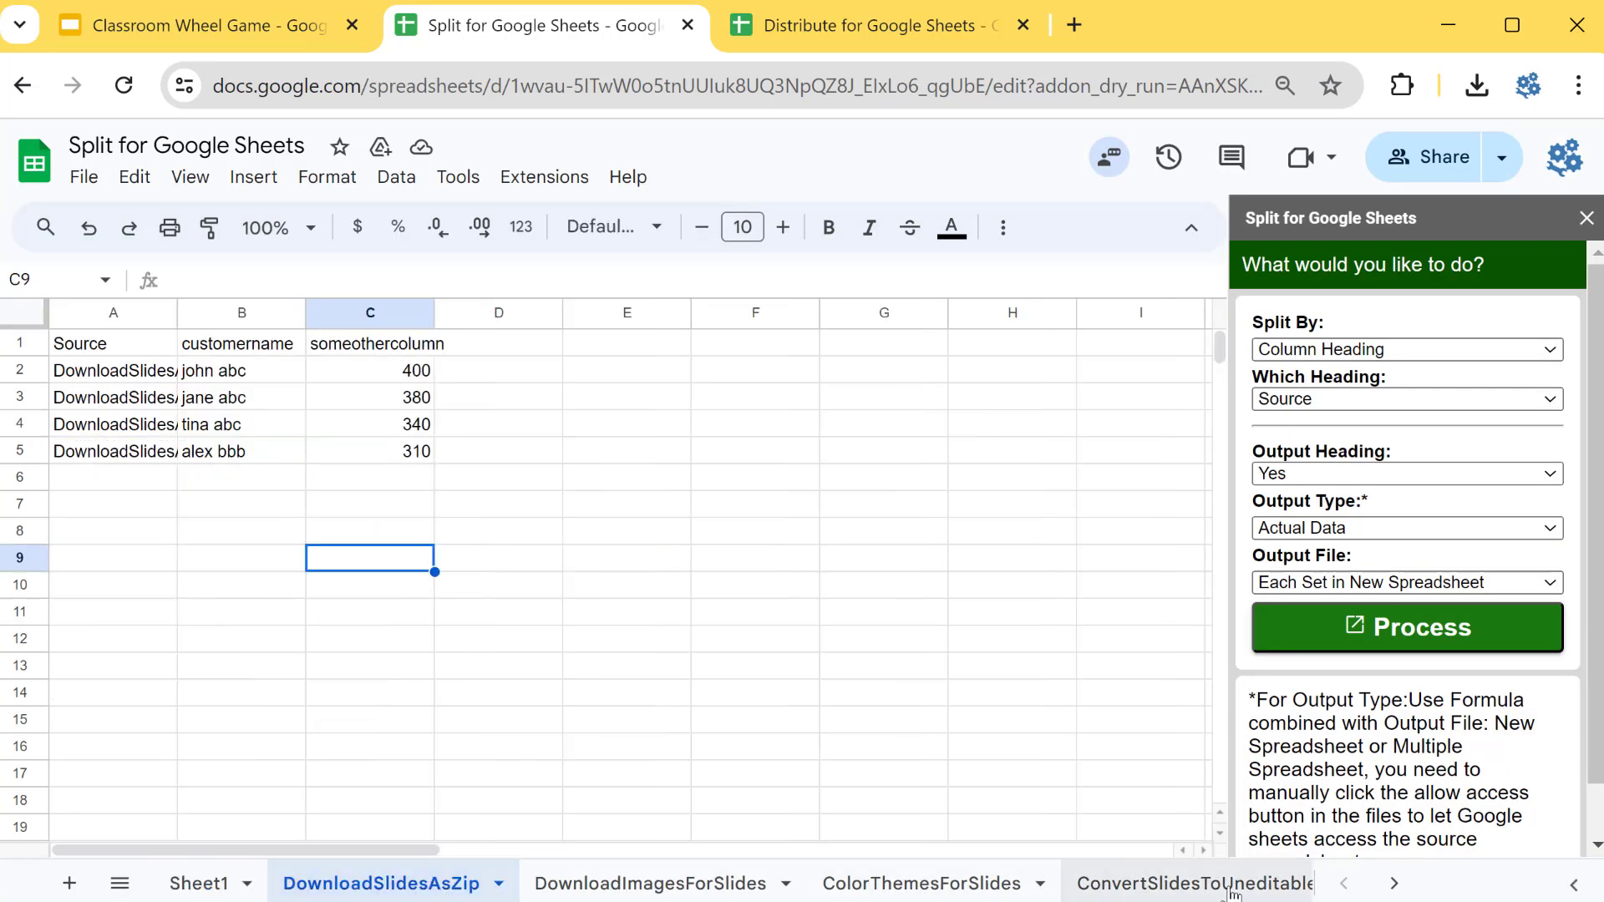
{"action": "scroll", "coordinate": [1236, 890], "scroll_direction": "right", "scroll_amount": 3}
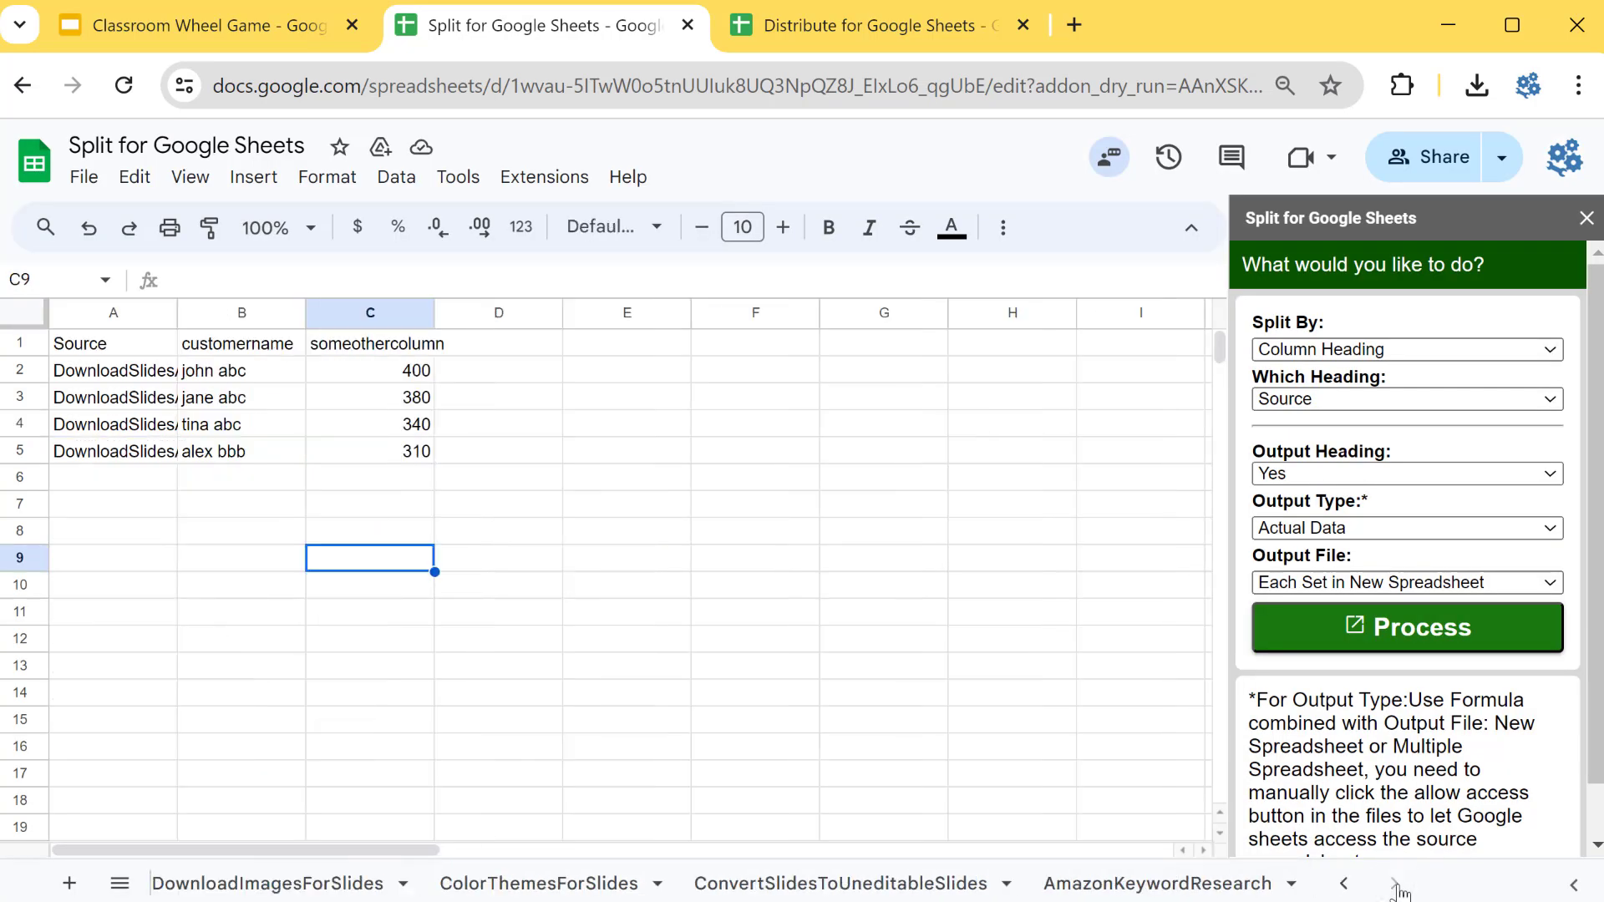
{"action": "left_click", "coordinate": [1291, 892], "text": "shift"}
{"action": "left_click", "coordinate": [1104, 448]}
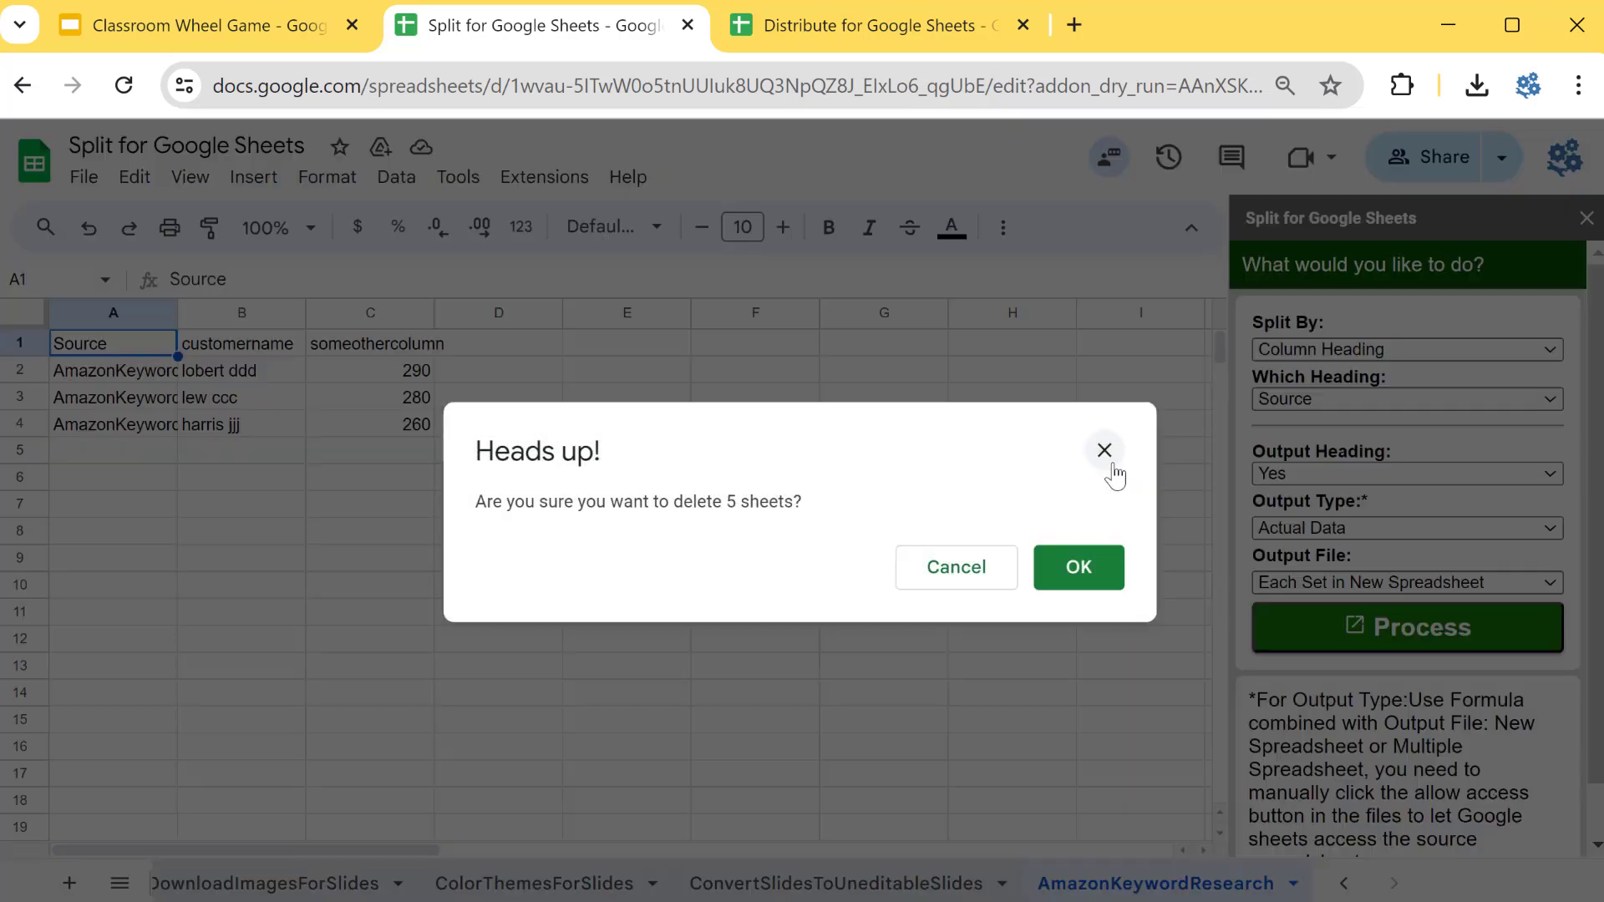
{"action": "left_click", "coordinate": [1078, 568]}
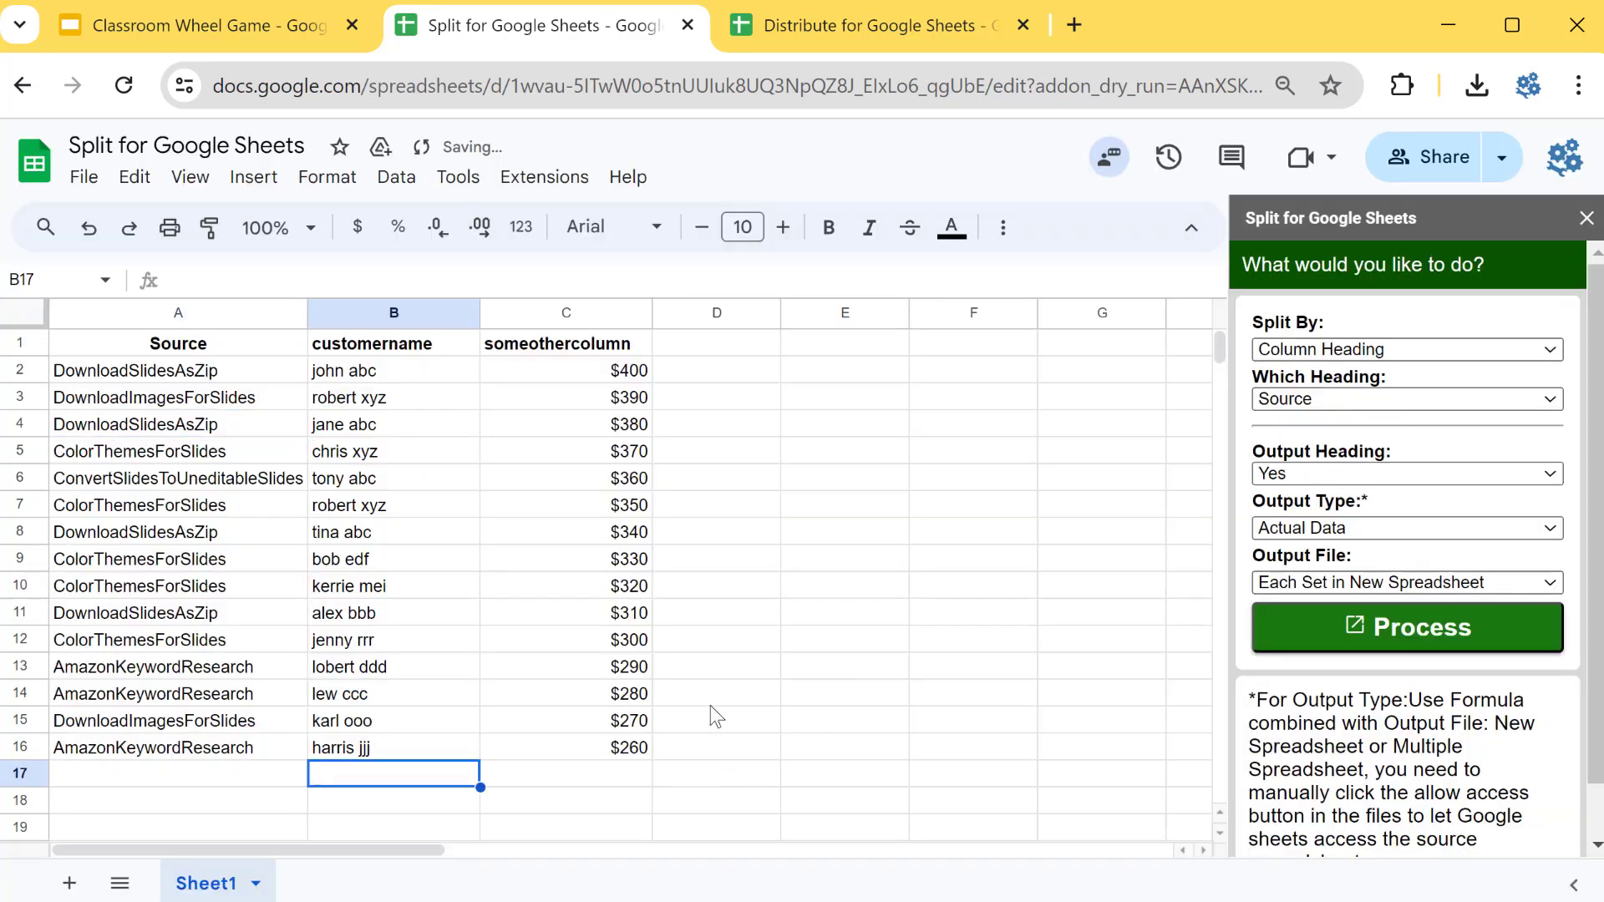
- Set the add-on to split by Row Count with 3 rows per set
{"action": "left_click", "coordinate": [1390, 397]}
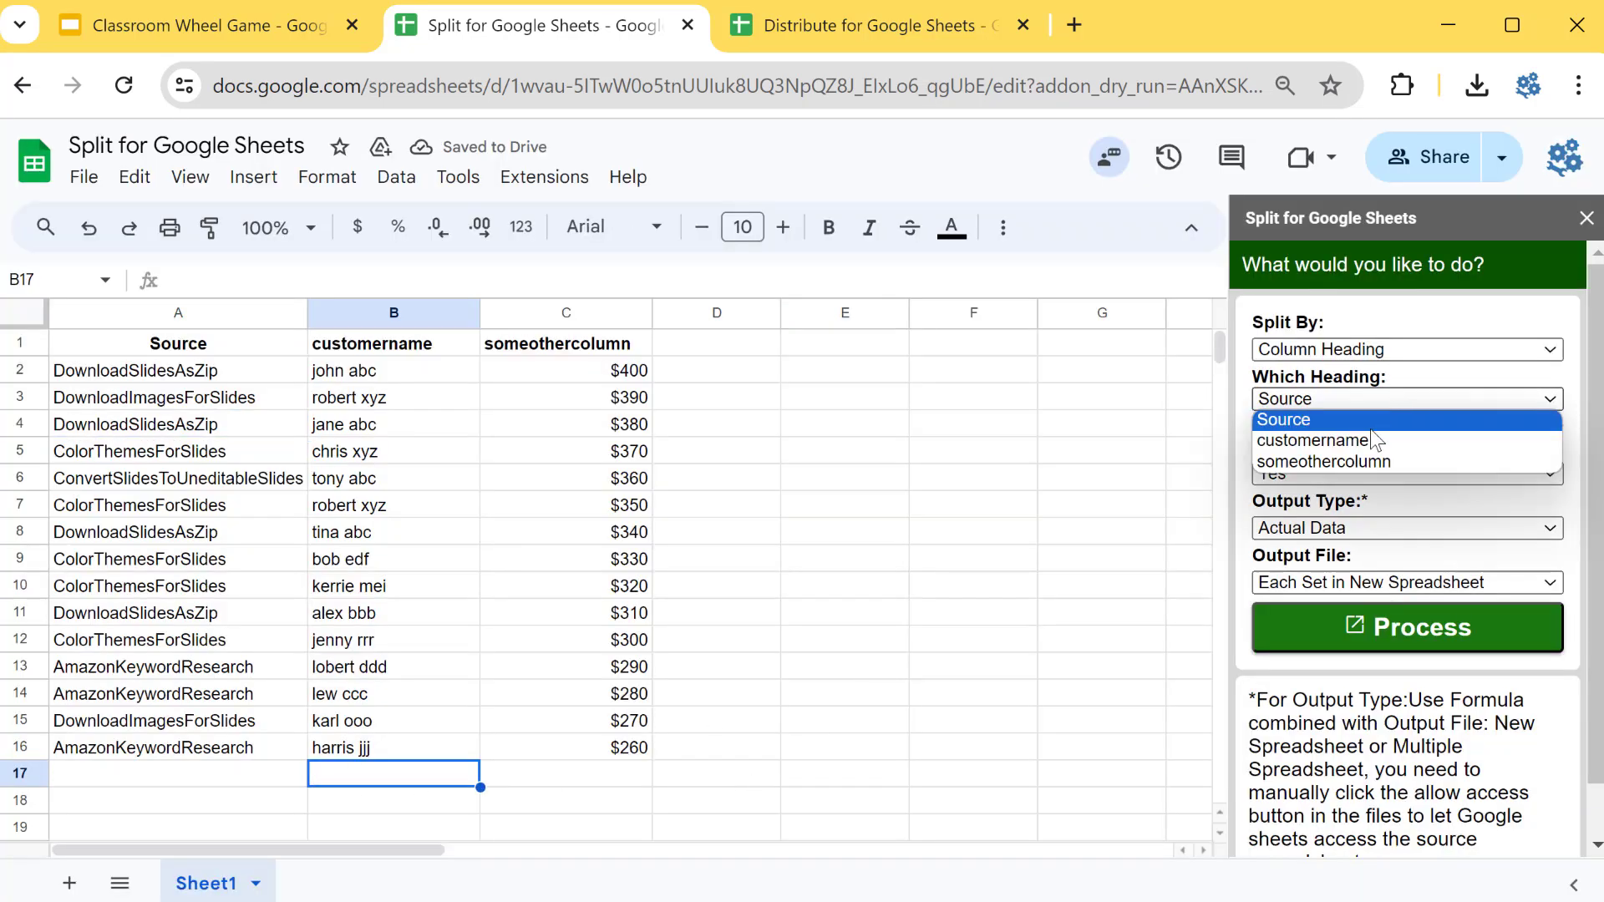
{"action": "left_click", "coordinate": [1364, 396]}
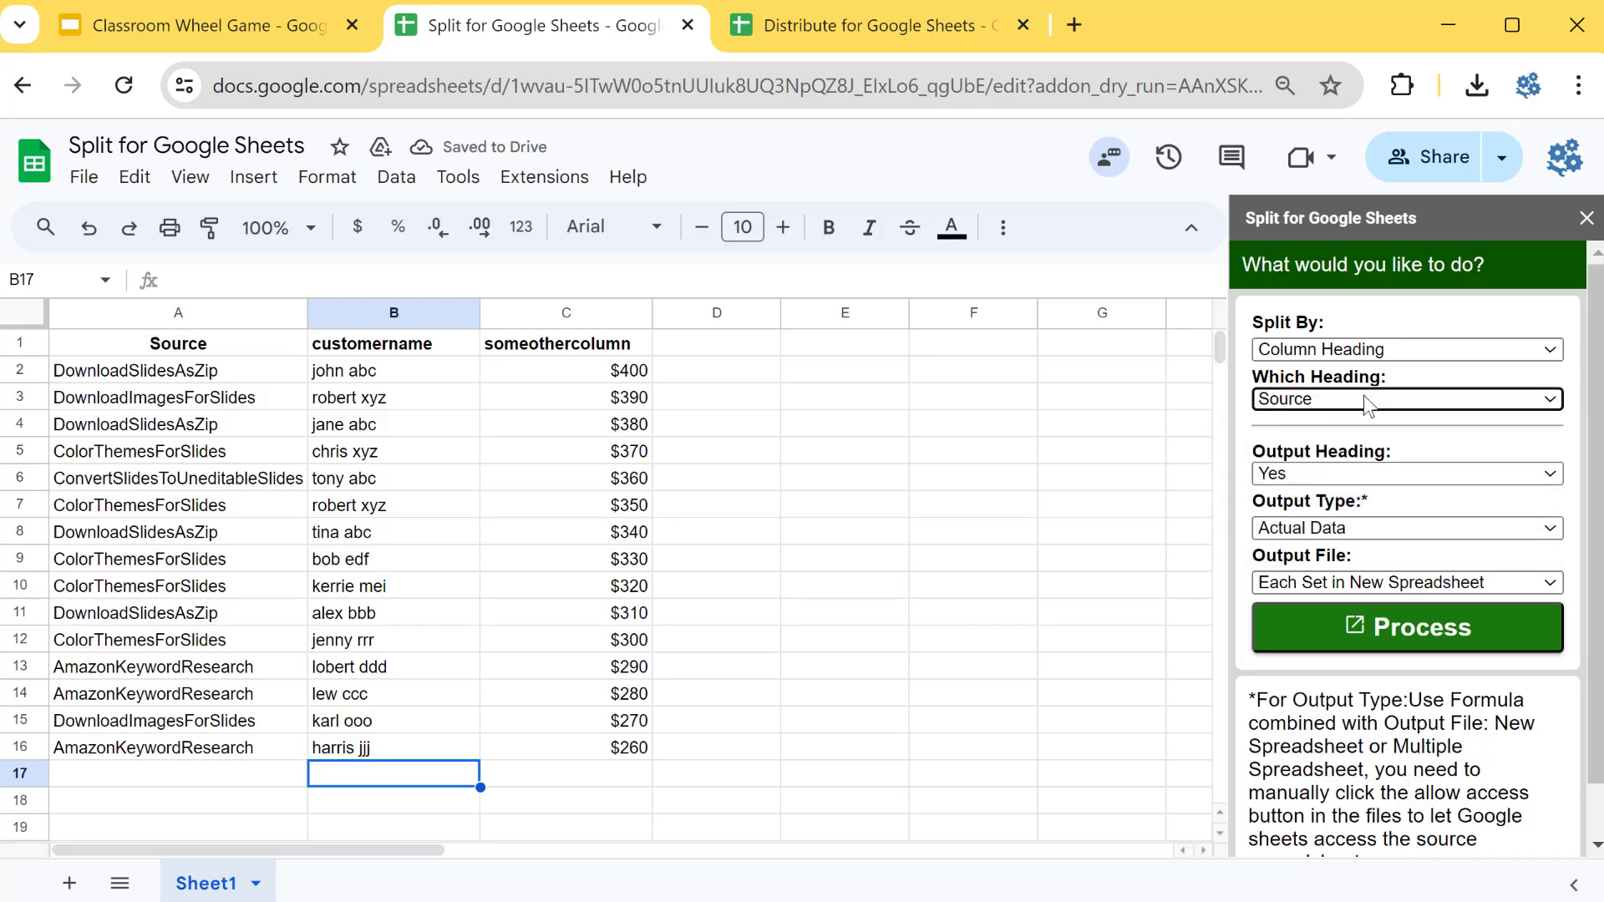
{"action": "left_click", "coordinate": [1363, 349]}
{"action": "left_click", "coordinate": [1303, 431]}
{"action": "left_click", "coordinate": [1314, 400]}
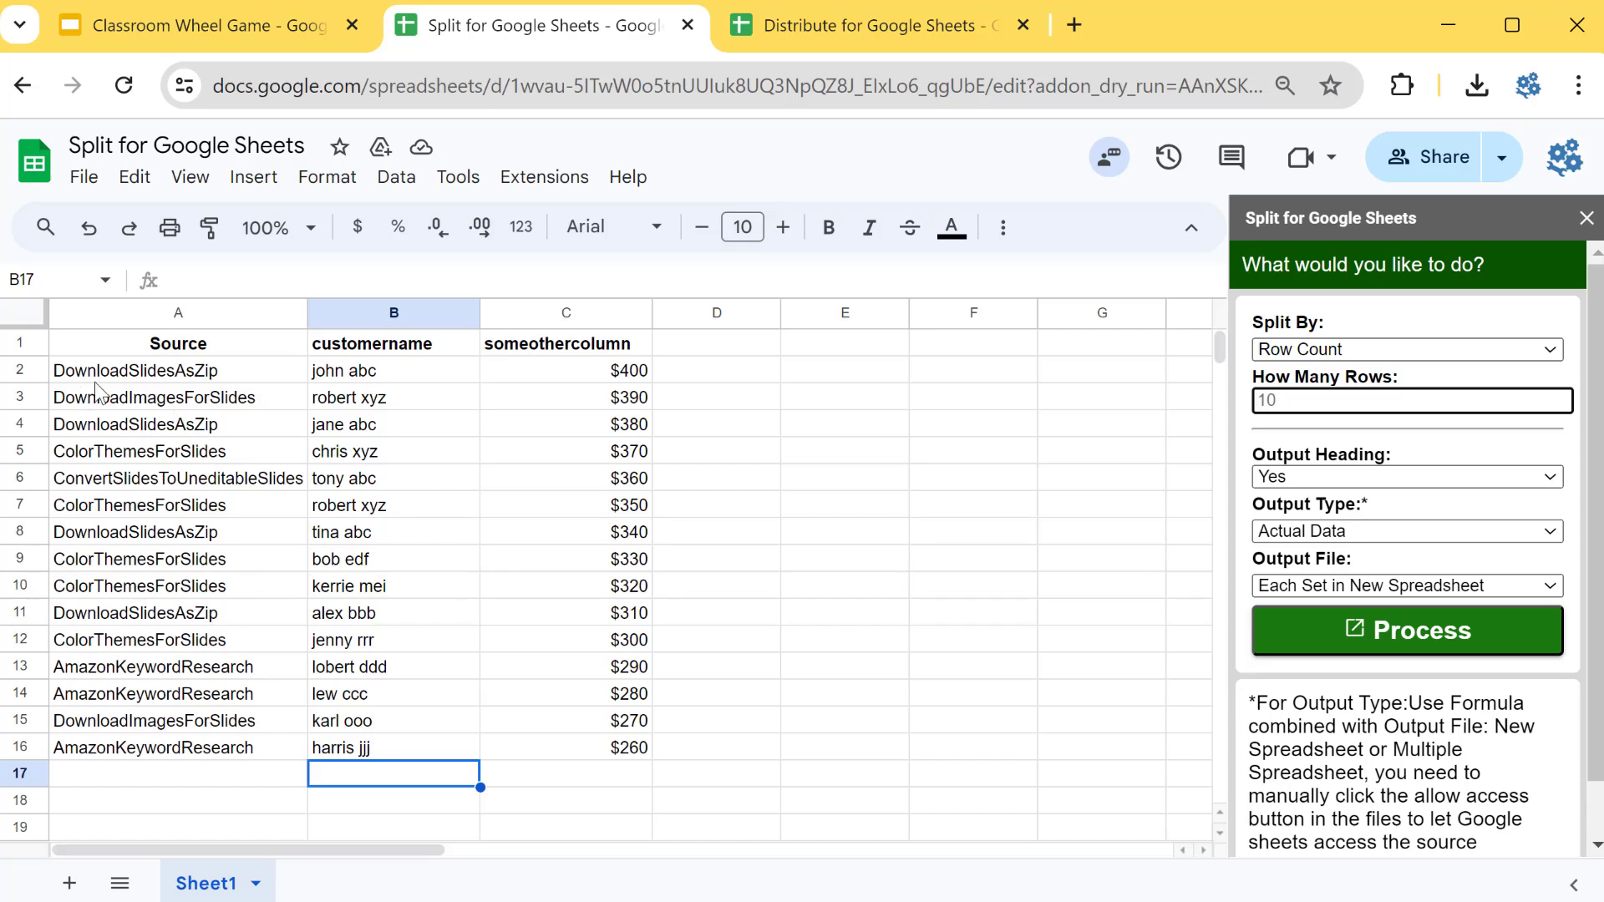
{"action": "left_click_drag", "start_coordinate": [92, 370], "coordinate": [100, 423]}
{"action": "left_click", "coordinate": [1293, 403]}
{"action": "type", "text": "3"}
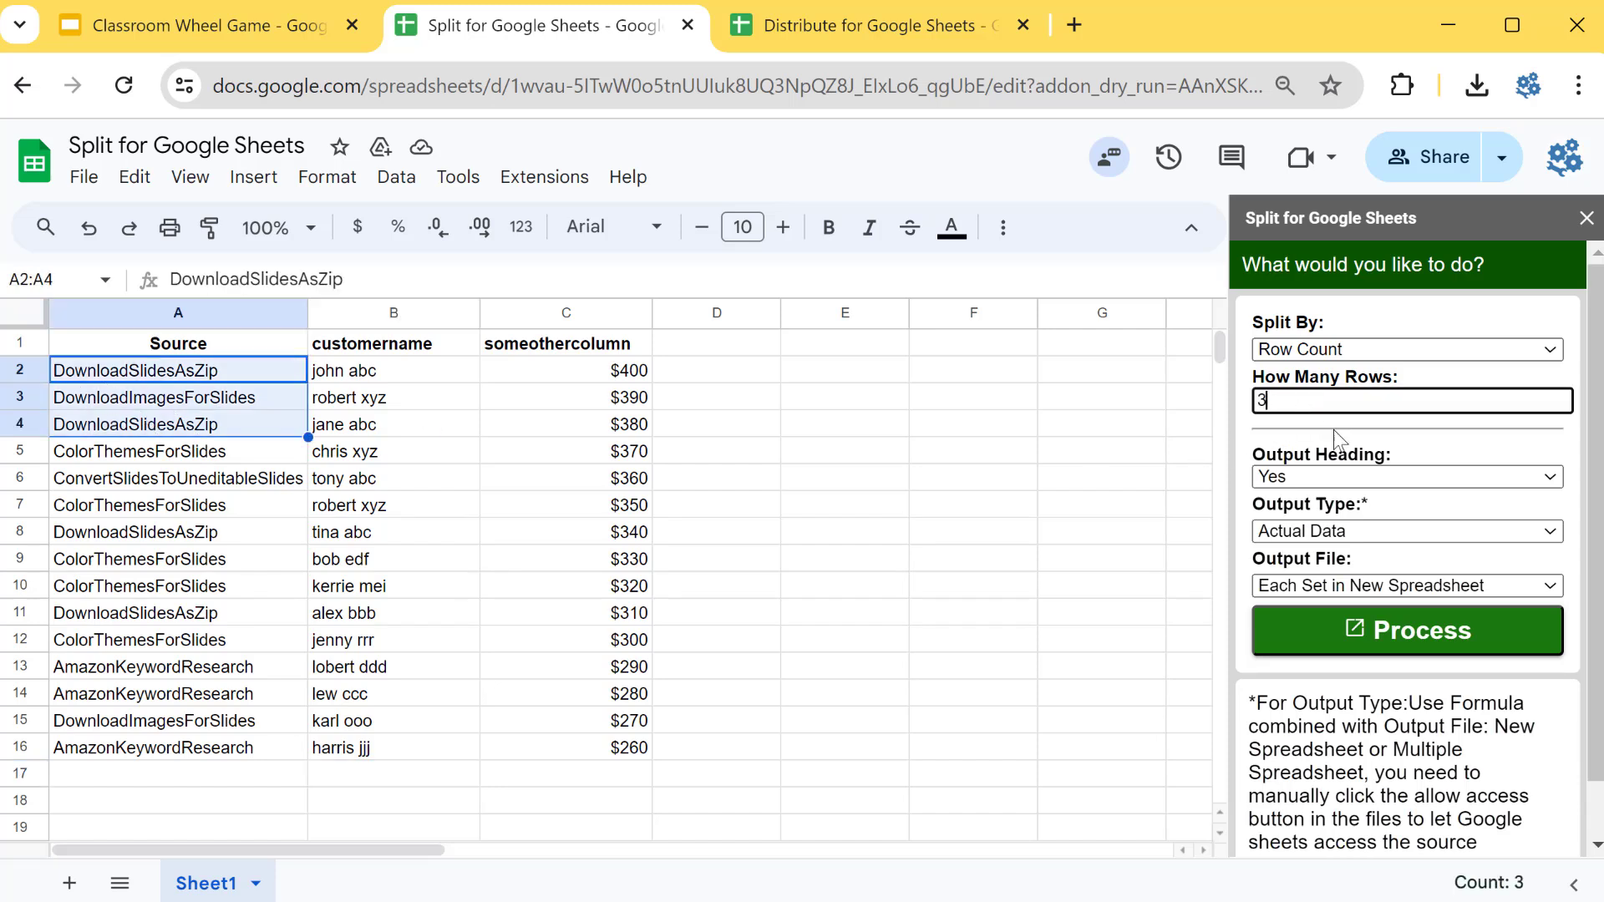
{"action": "left_click", "coordinate": [1355, 444]}
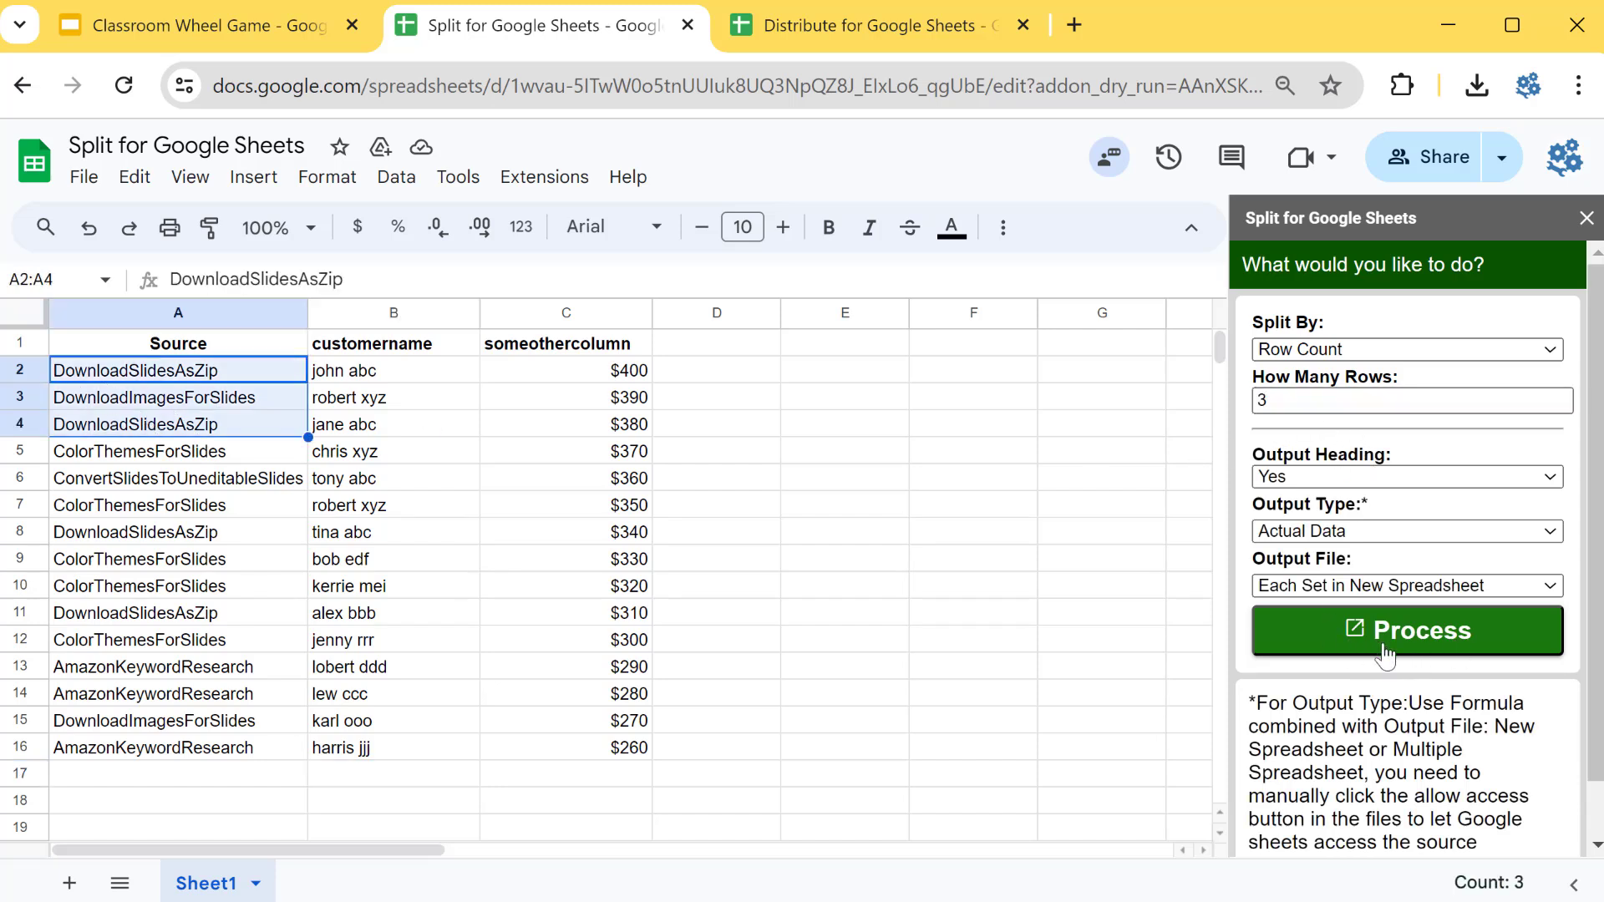
- Set the output file to Current Spreadsheet, run the row-count split and dismiss the completion message
{"action": "left_click", "coordinate": [1253, 588]}
{"action": "left_click", "coordinate": [1320, 605]}
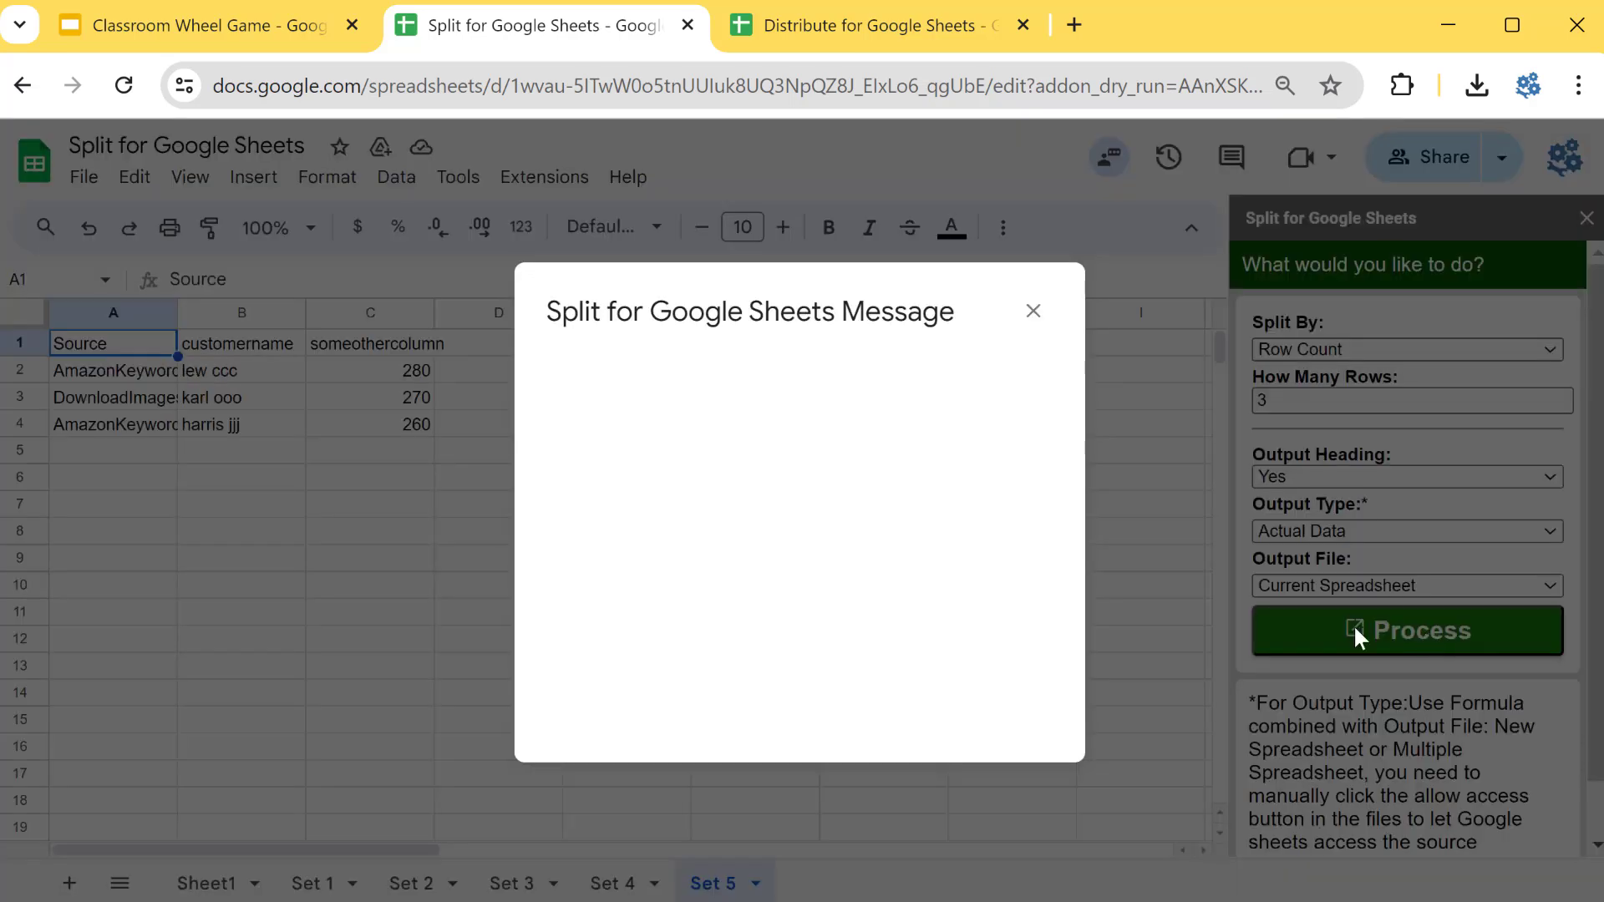
{"action": "left_click", "coordinate": [1034, 310]}
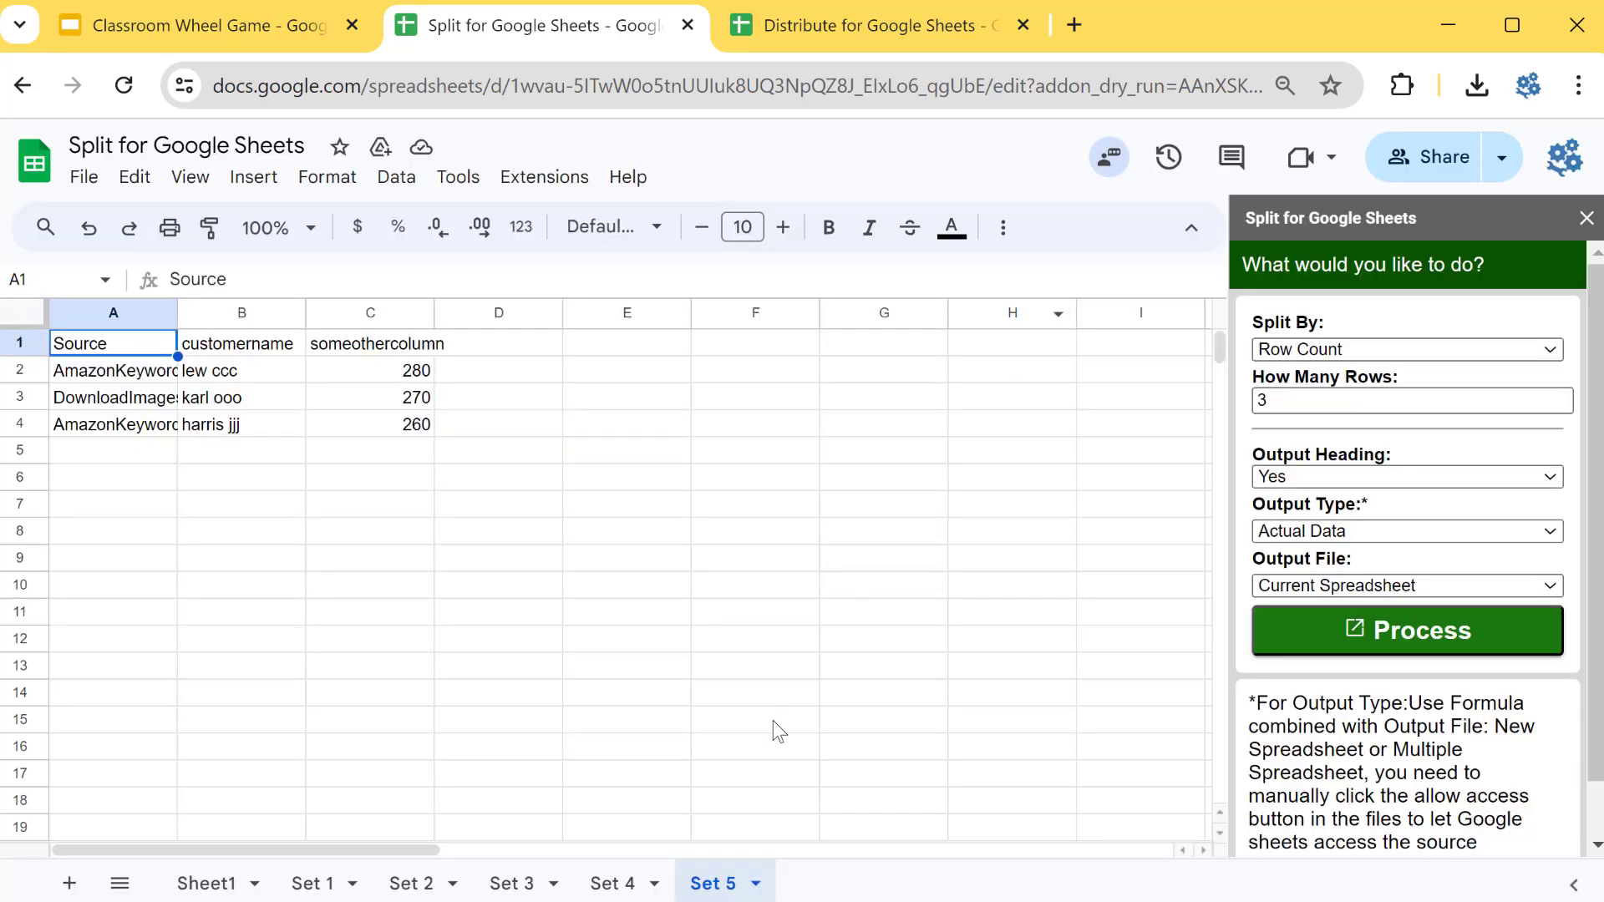
- Examine the rows in the split sheets Set 1 through Set 5 and return to Sheet1
{"action": "left_click", "coordinate": [351, 894]}
{"action": "left_click", "coordinate": [407, 891]}
{"action": "left_click", "coordinate": [501, 891]}
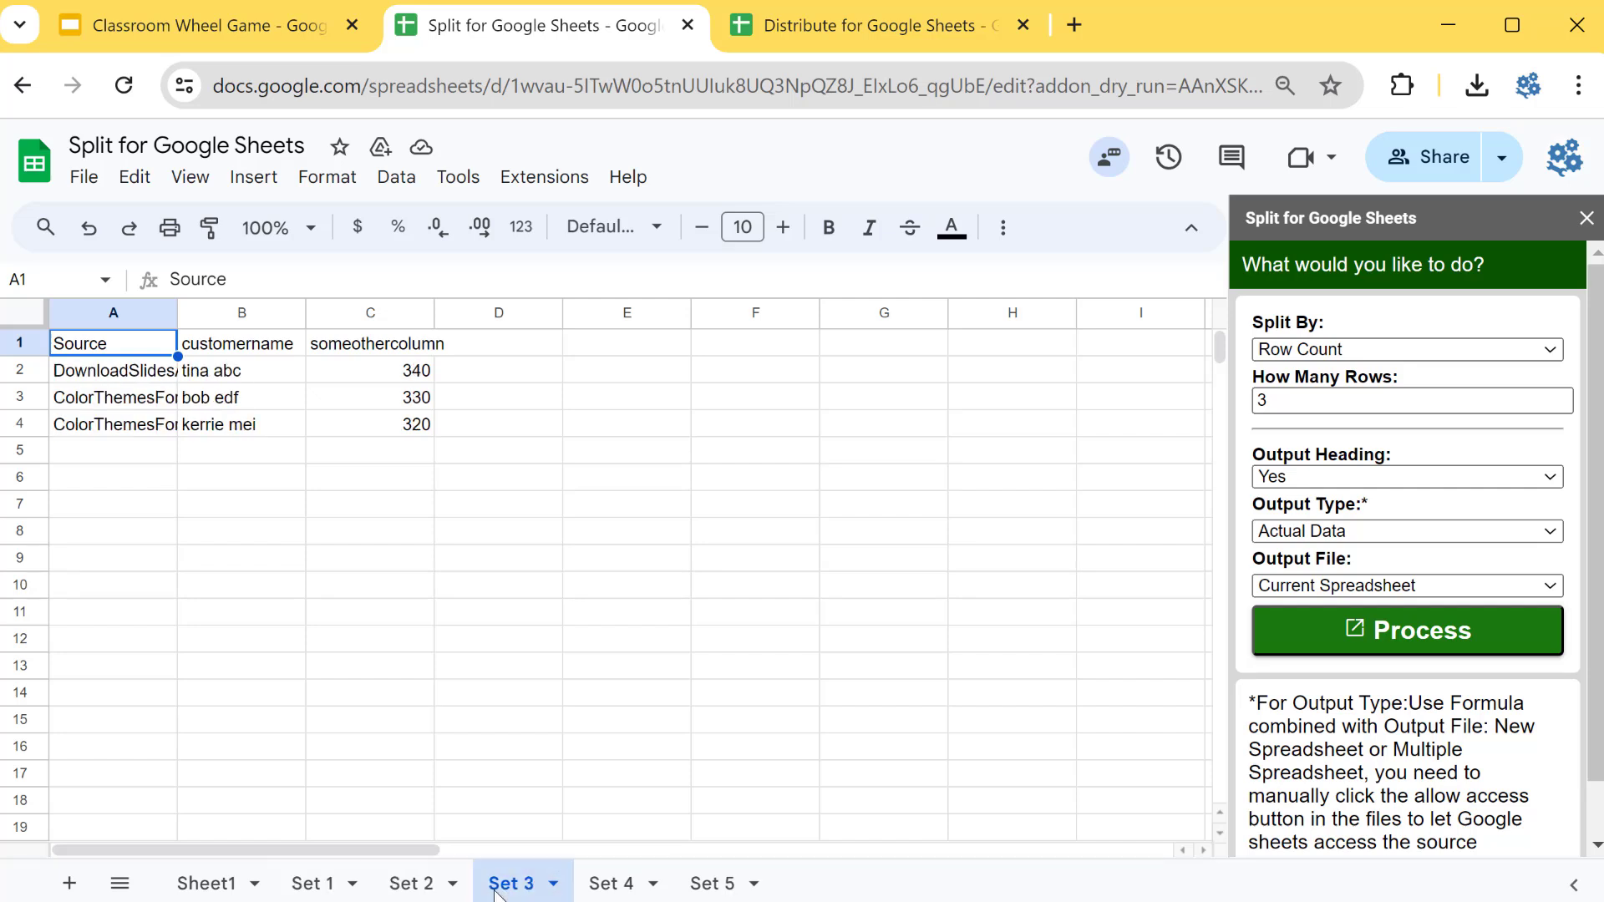
{"action": "left_click", "coordinate": [620, 891]}
{"action": "left_click", "coordinate": [715, 883]}
{"action": "left_click", "coordinate": [560, 505]}
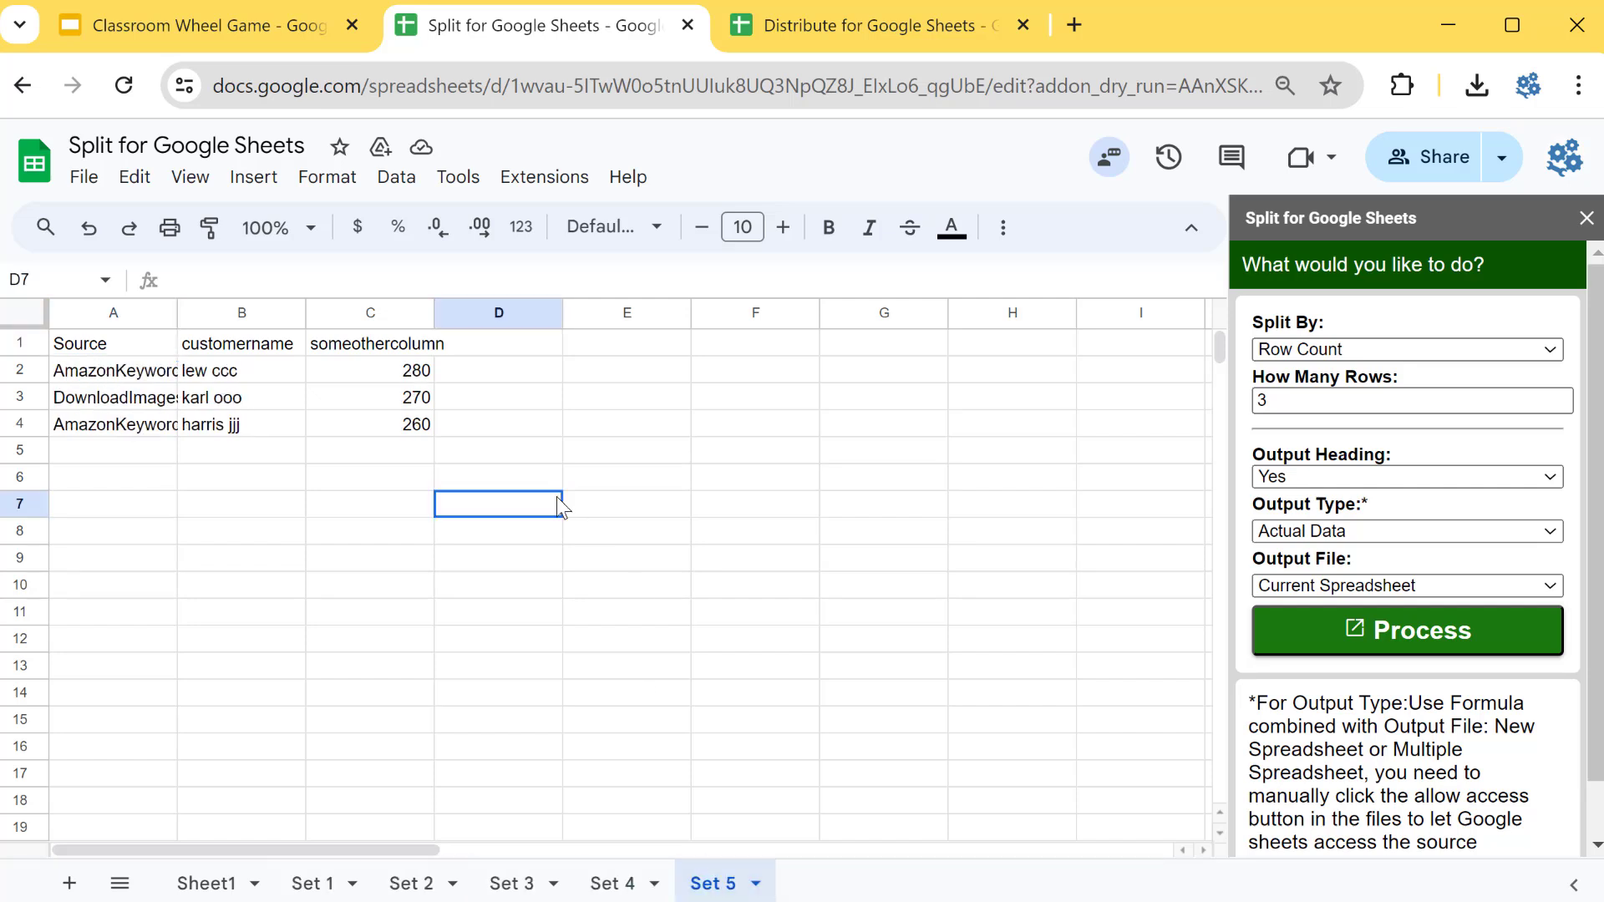
{"action": "left_click", "coordinate": [377, 551]}
{"action": "left_click", "coordinate": [148, 406]}
{"action": "left_click", "coordinate": [238, 558]}
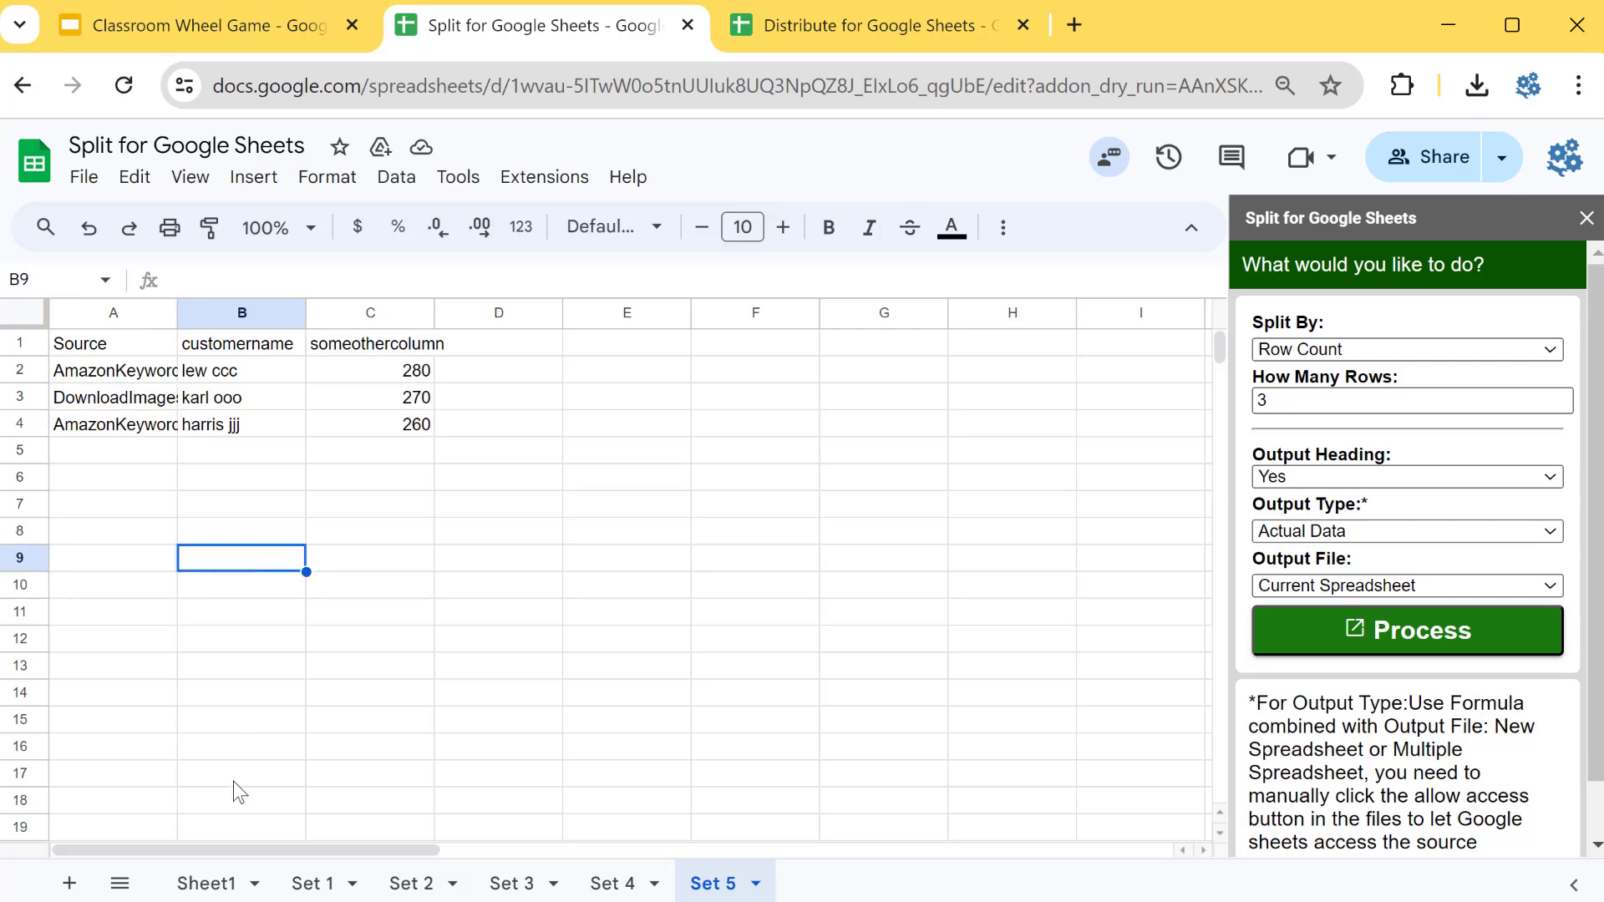
{"action": "left_click", "coordinate": [208, 884]}
{"action": "left_click", "coordinate": [717, 649]}
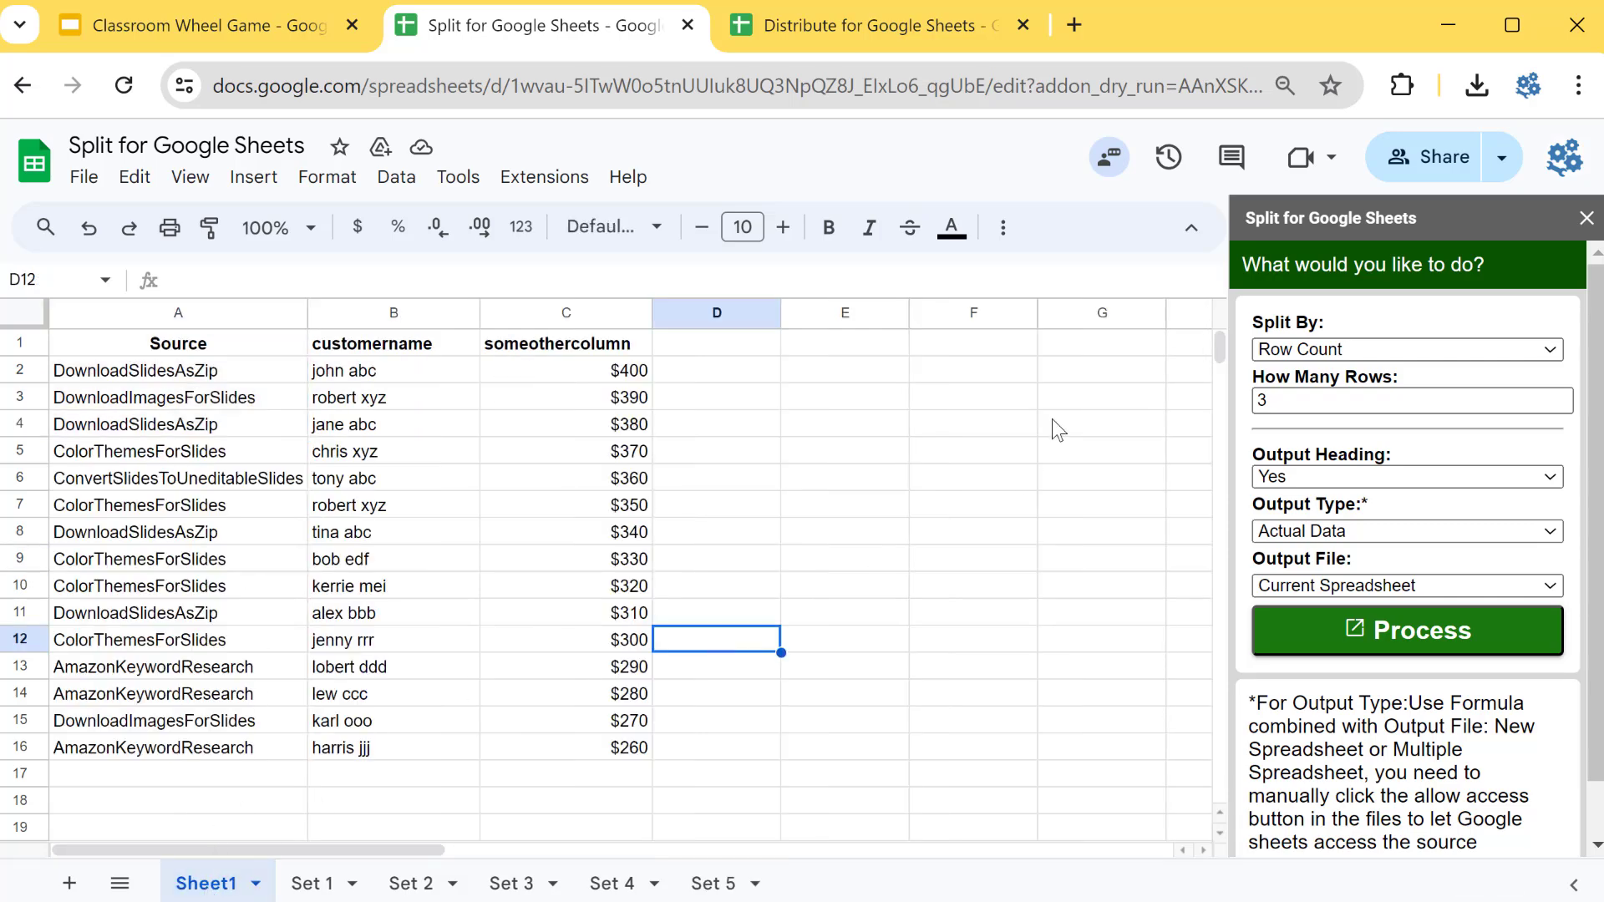
- Set the add-on to split by Column Letter and look over the Source and customername columns in Sheet1
{"action": "left_click", "coordinate": [1335, 350]}
{"action": "left_click", "coordinate": [1335, 412]}
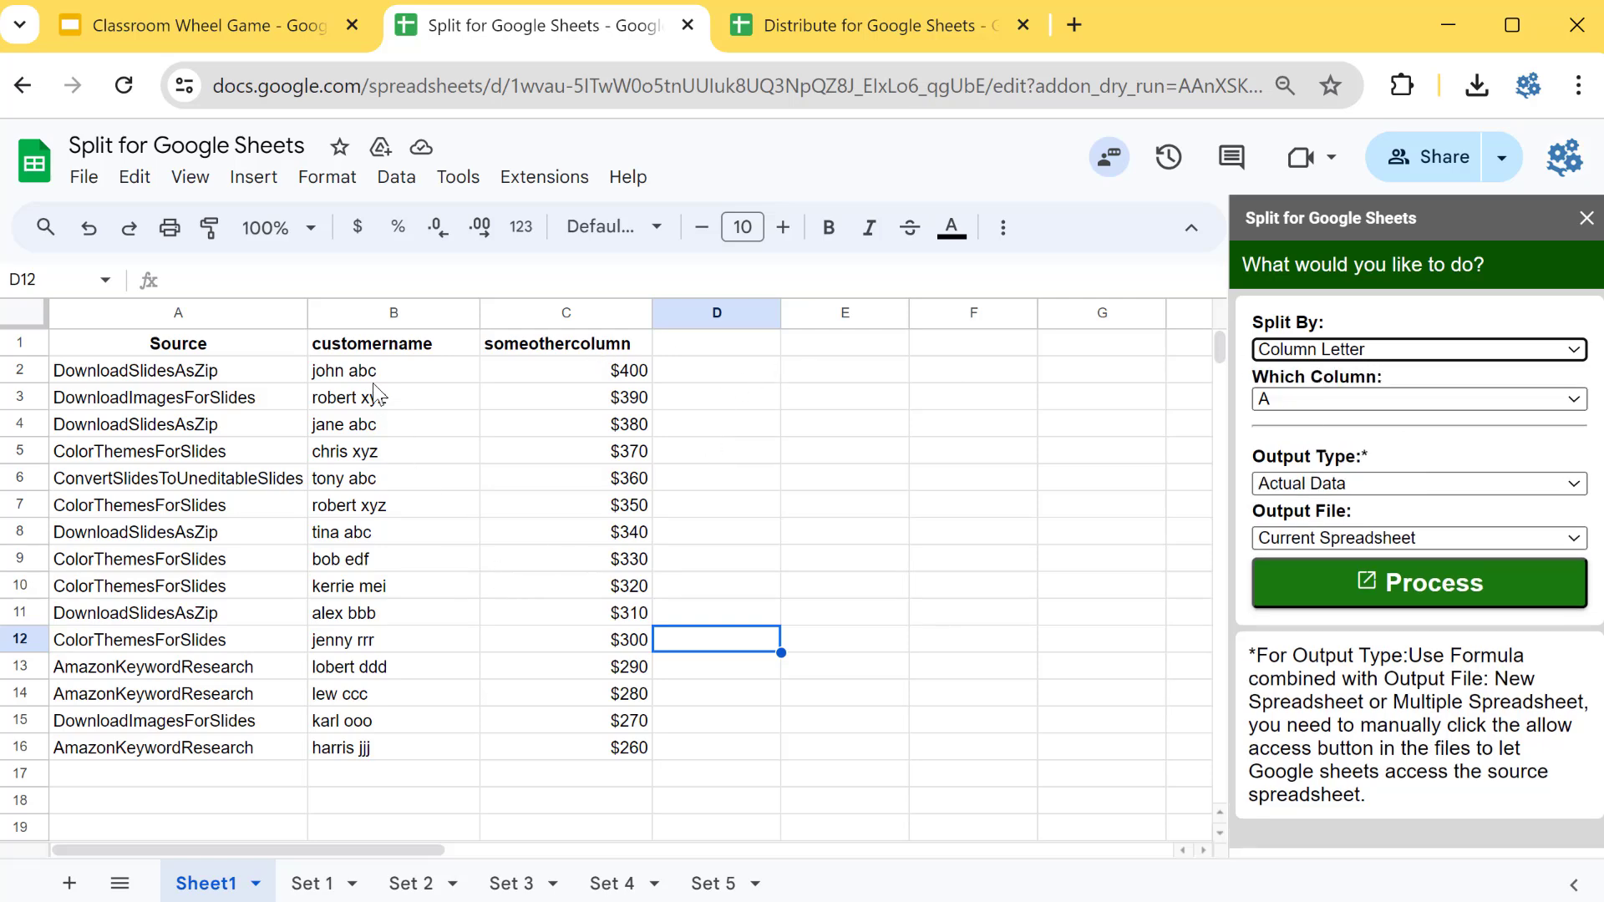
{"action": "left_click", "coordinate": [237, 381]}
{"action": "left_click", "coordinate": [247, 345]}
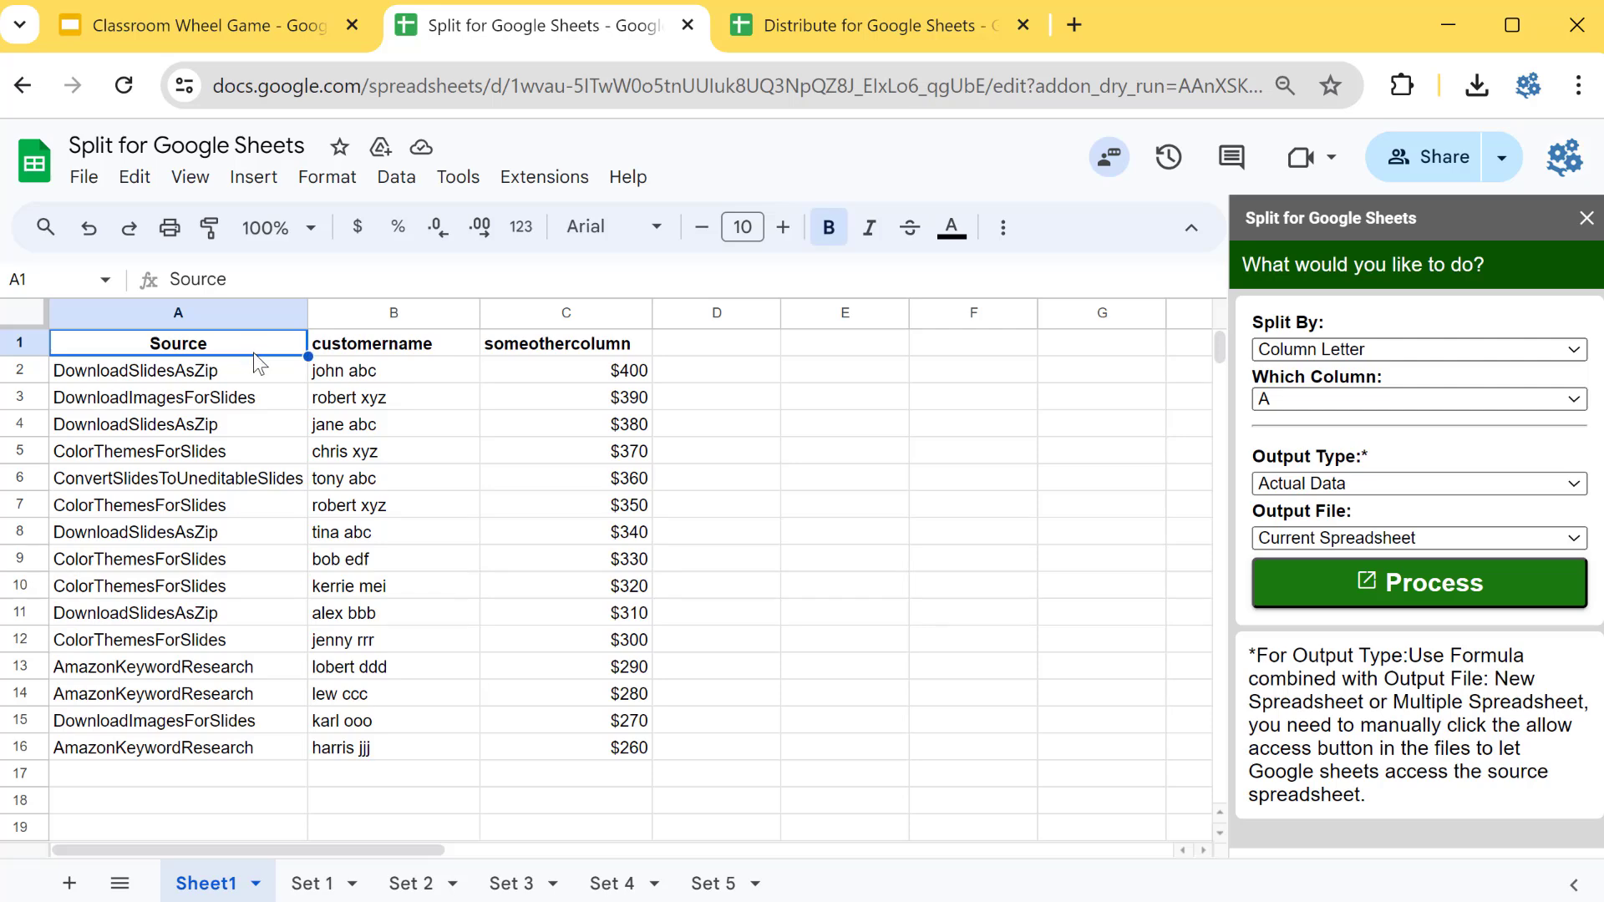
{"action": "left_click", "coordinate": [368, 405]}
{"action": "left_click", "coordinate": [418, 374]}
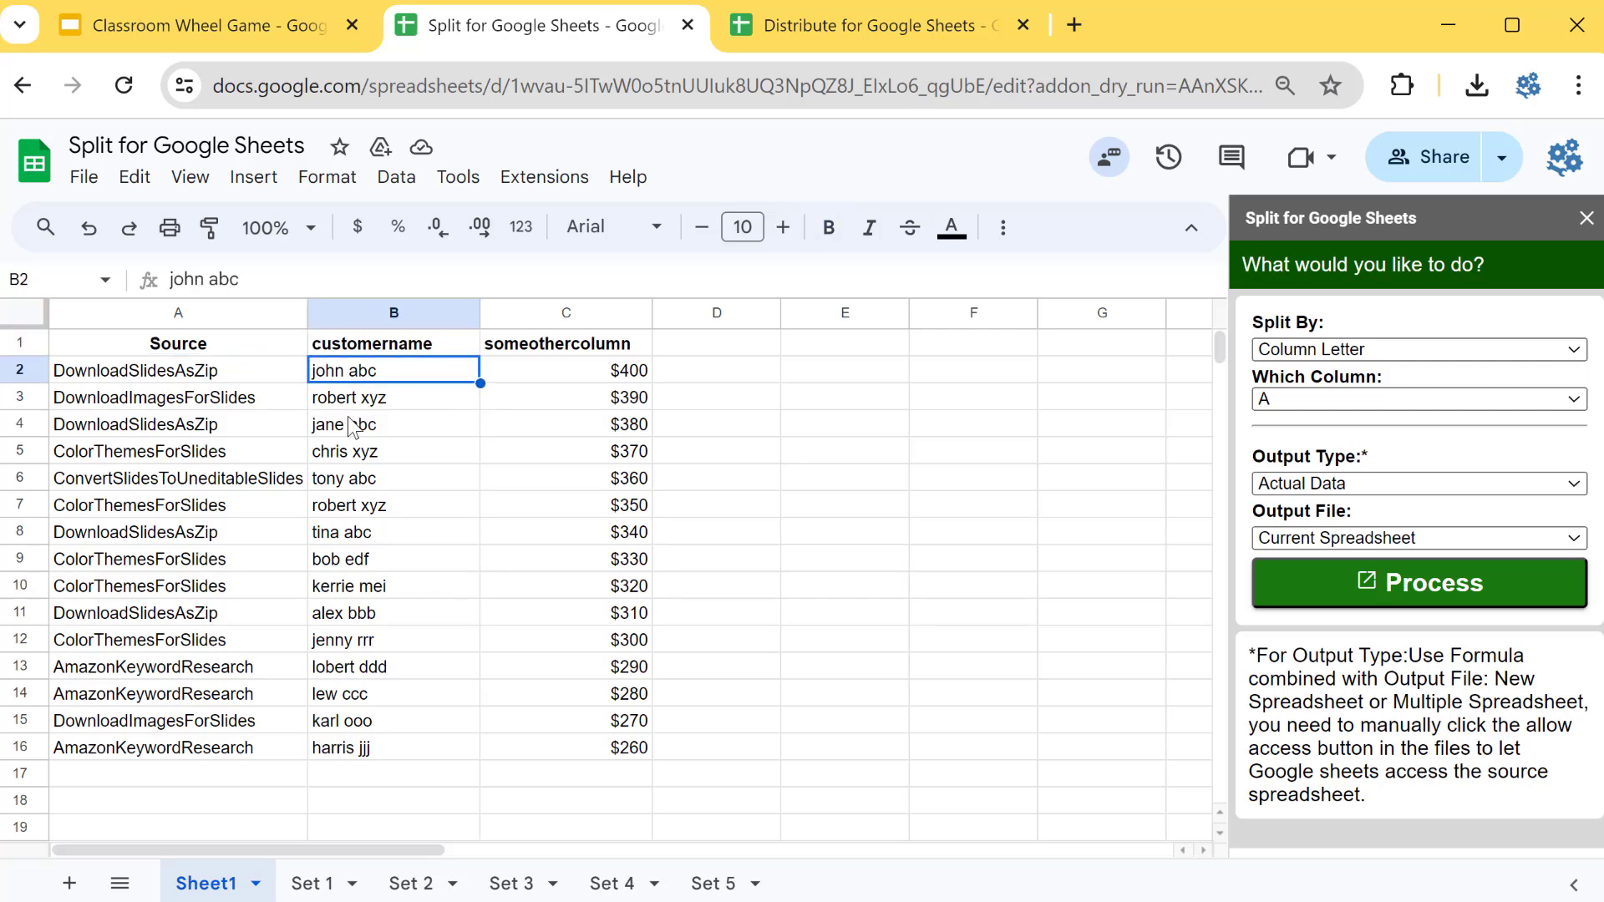
{"action": "left_click_drag", "start_coordinate": [359, 748], "coordinate": [388, 368]}
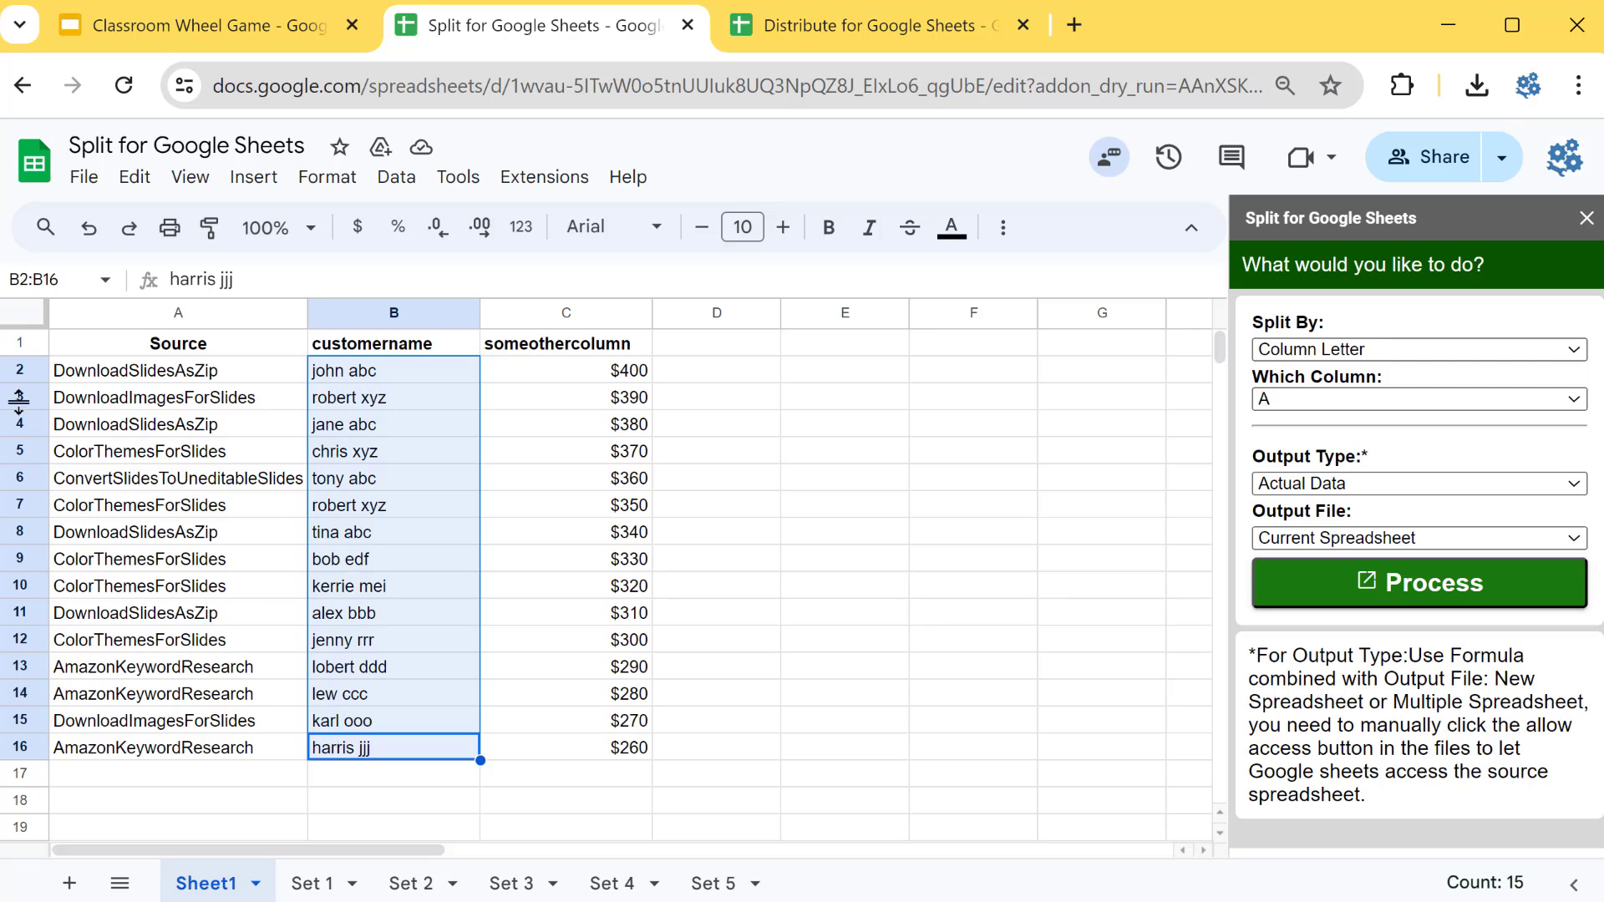
{"action": "left_click", "coordinate": [734, 823]}
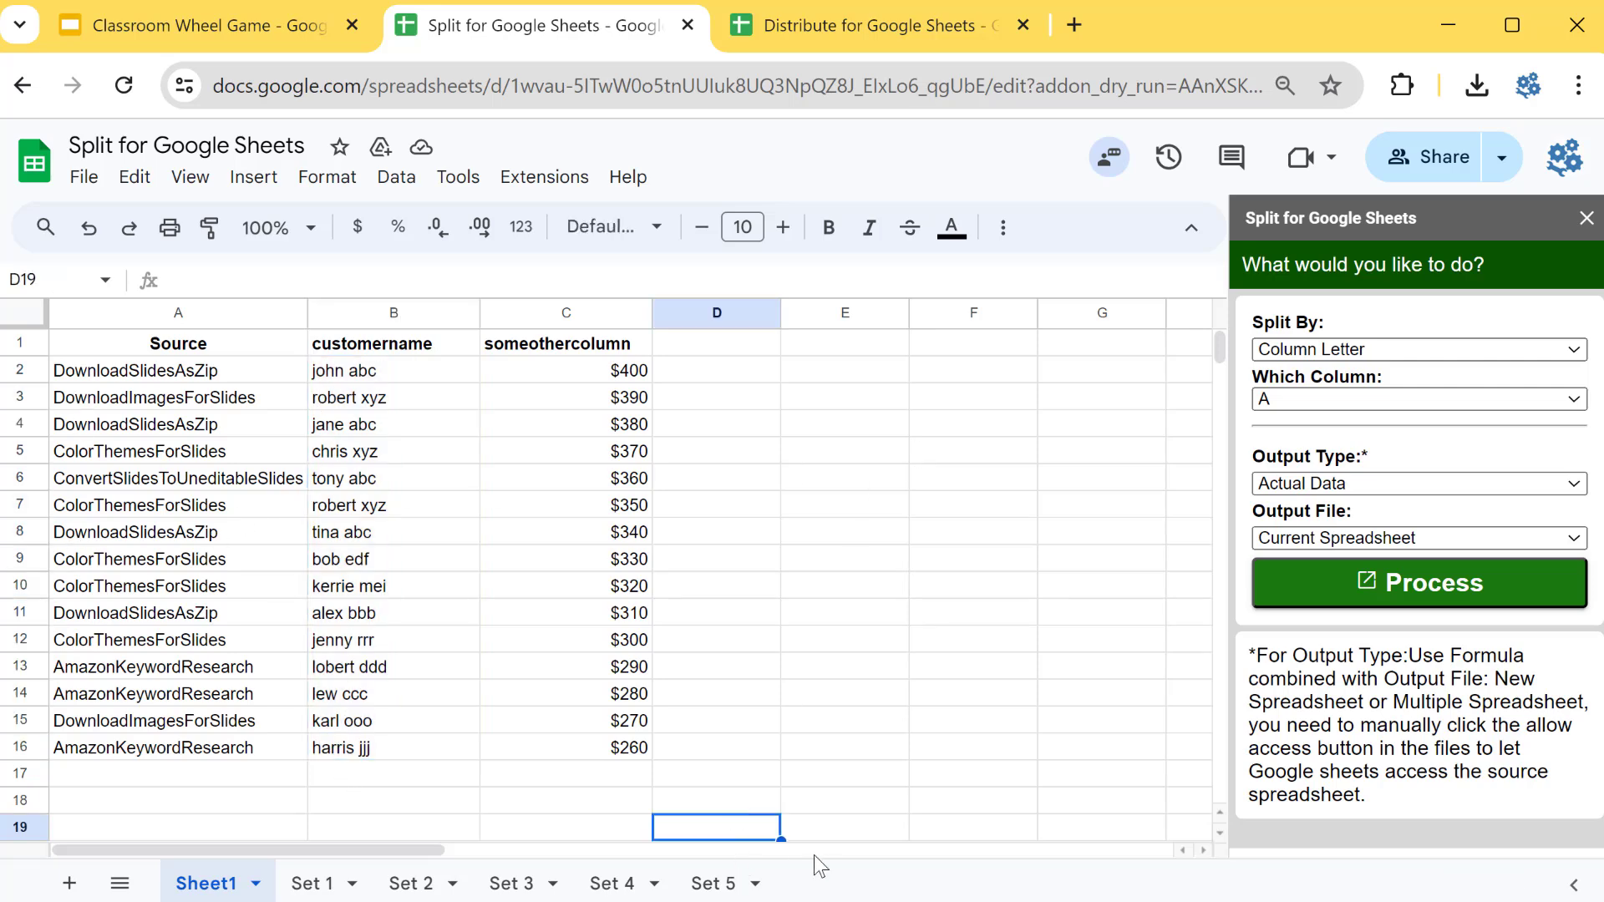
- Delete the split sheets Set 1 through Set 5, keeping only Sheet1
{"action": "left_click", "coordinate": [772, 887]}
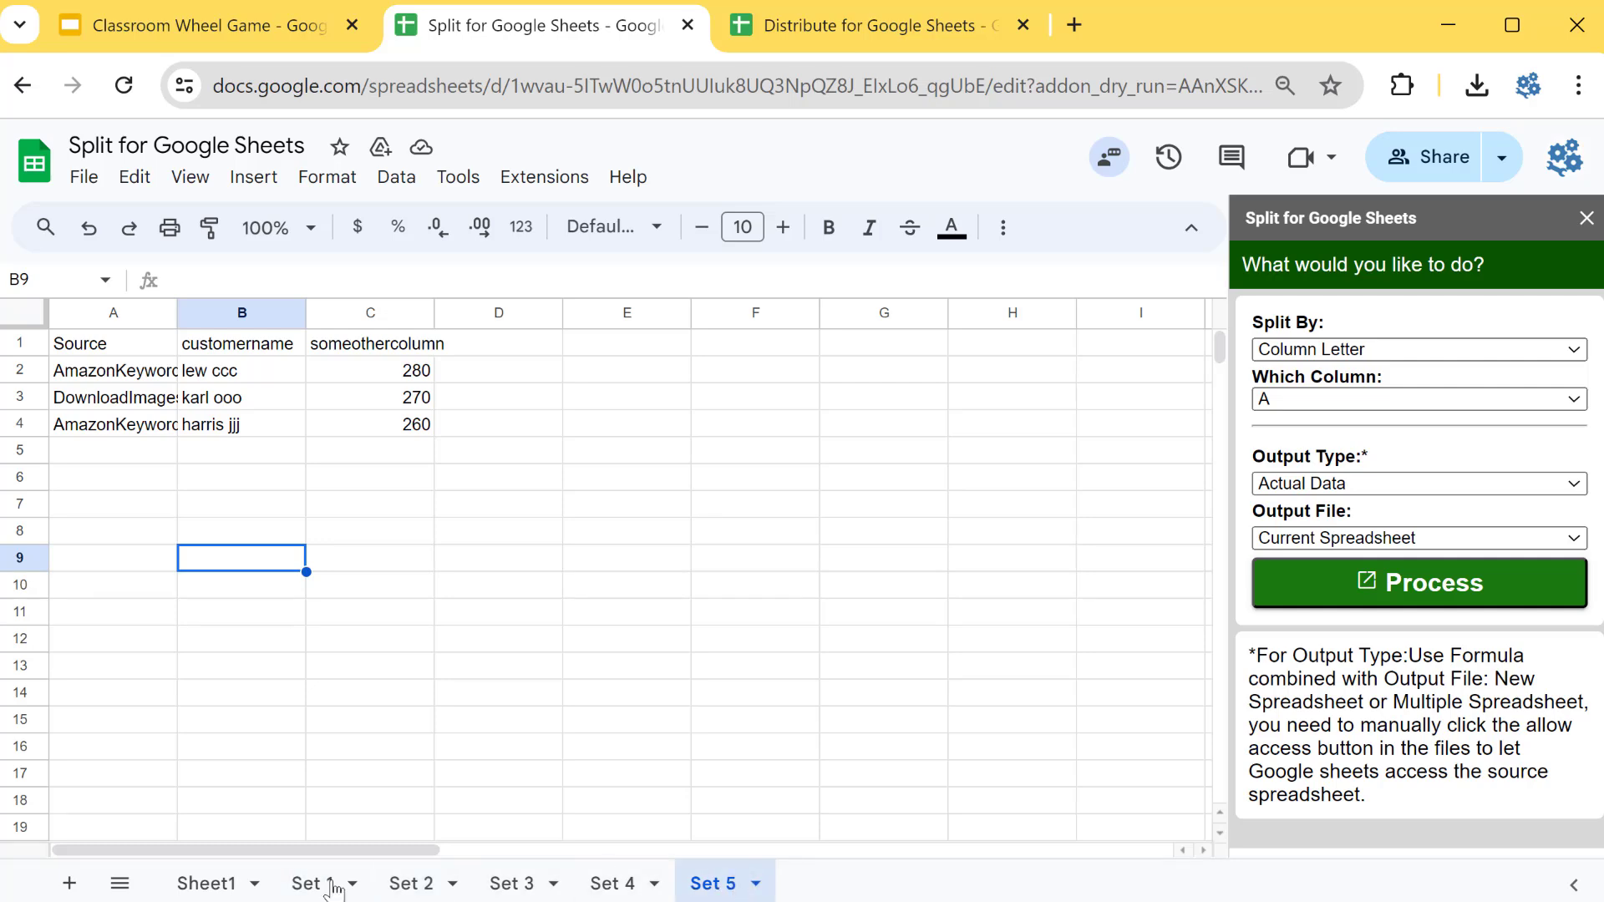
{"action": "left_click", "coordinate": [297, 887], "text": "shift"}
{"action": "right_click", "coordinate": [739, 886]}
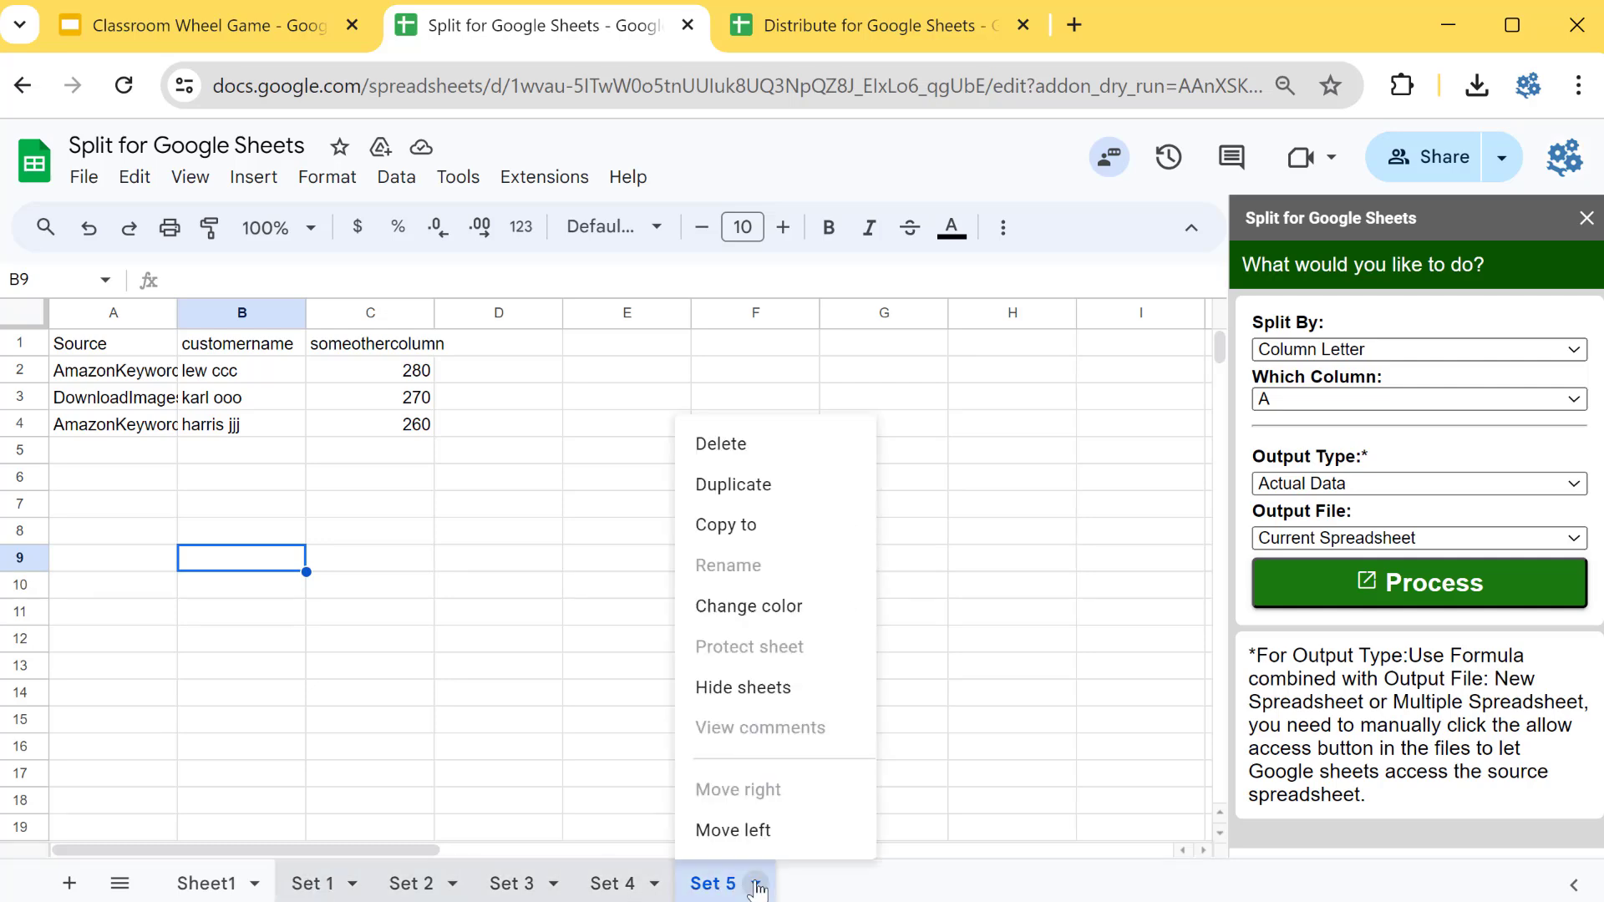
{"action": "left_click", "coordinate": [725, 441]}
{"action": "left_click", "coordinate": [1078, 567]}
{"action": "left_click", "coordinate": [662, 528]}
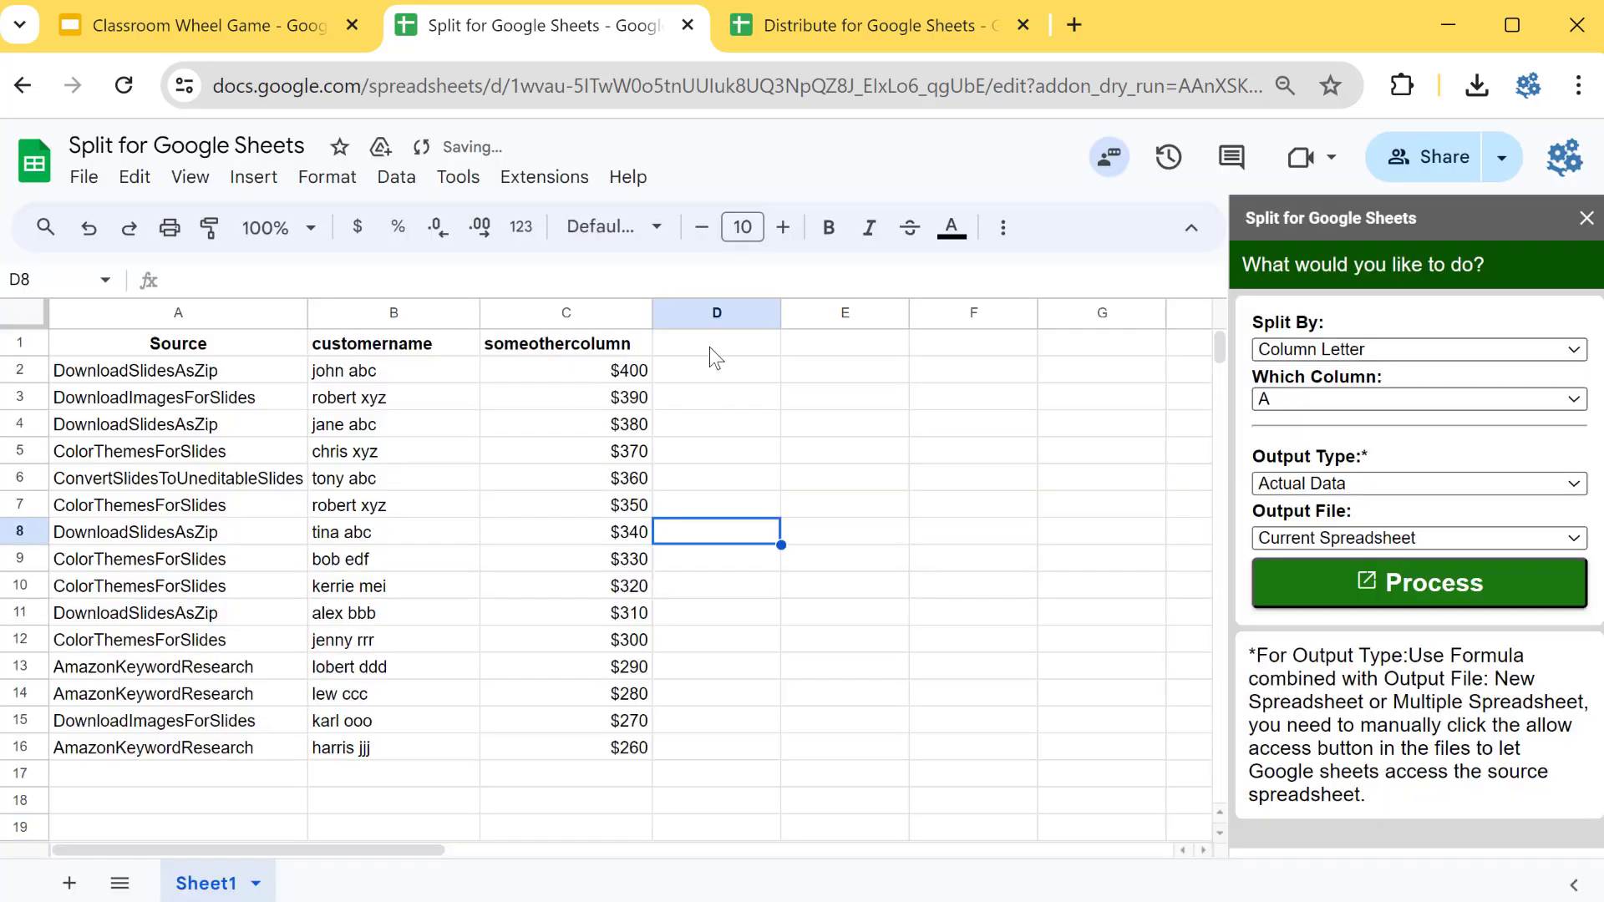
- Add a "category" heading in D1 and enter "a" in cells D2 to D4
{"action": "left_click", "coordinate": [709, 344]}
{"action": "type", "text": "category"}
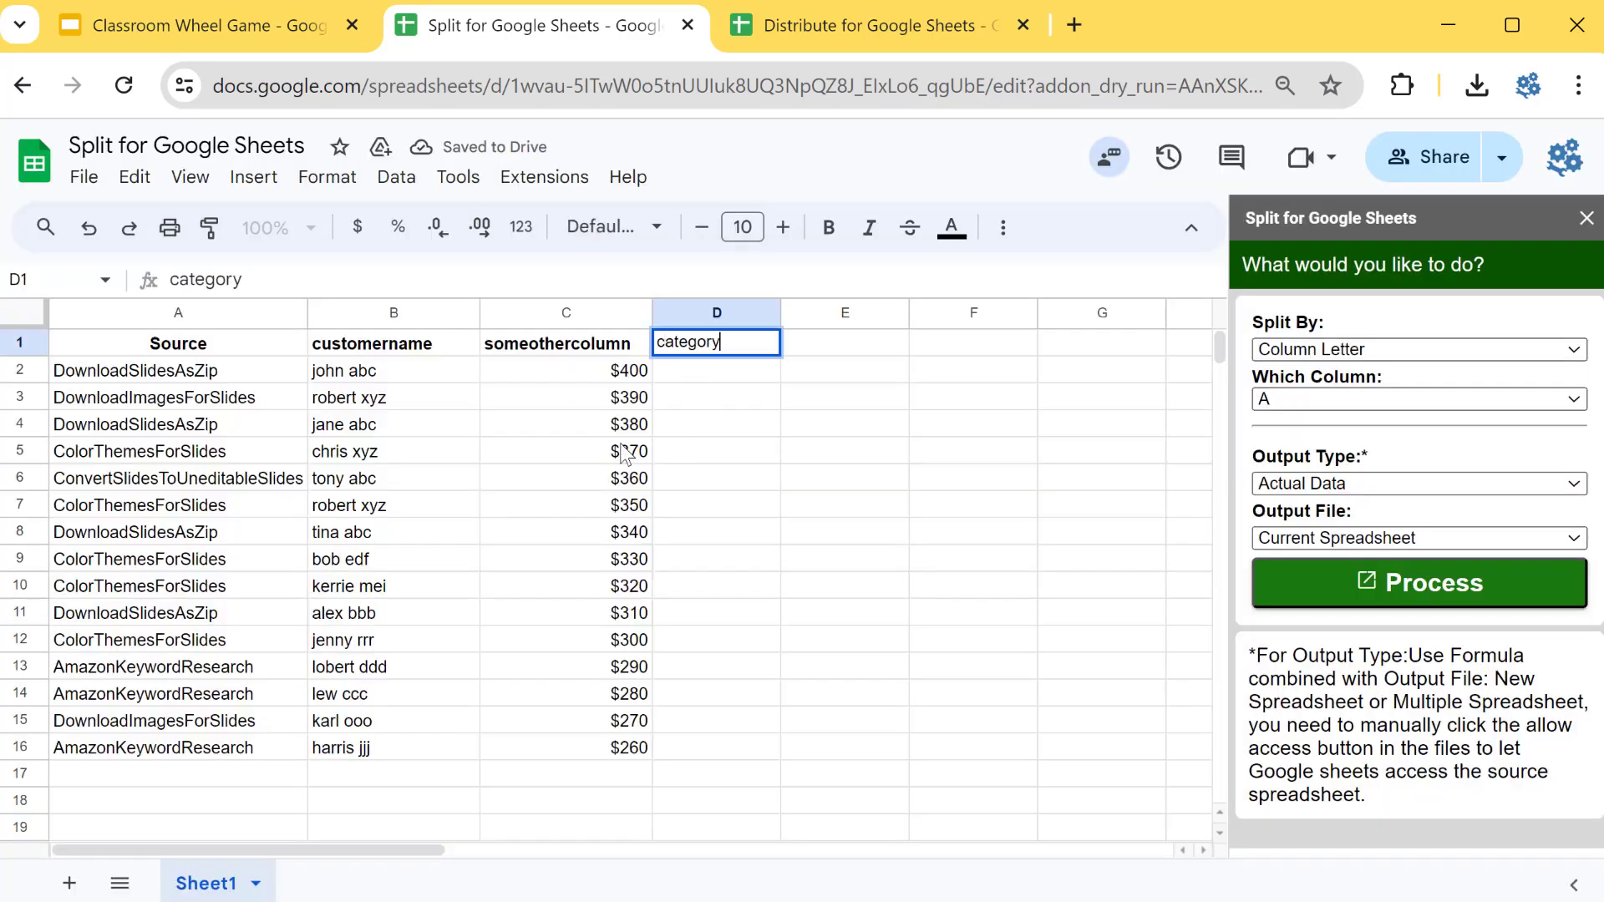
{"action": "key", "text": "Return"}
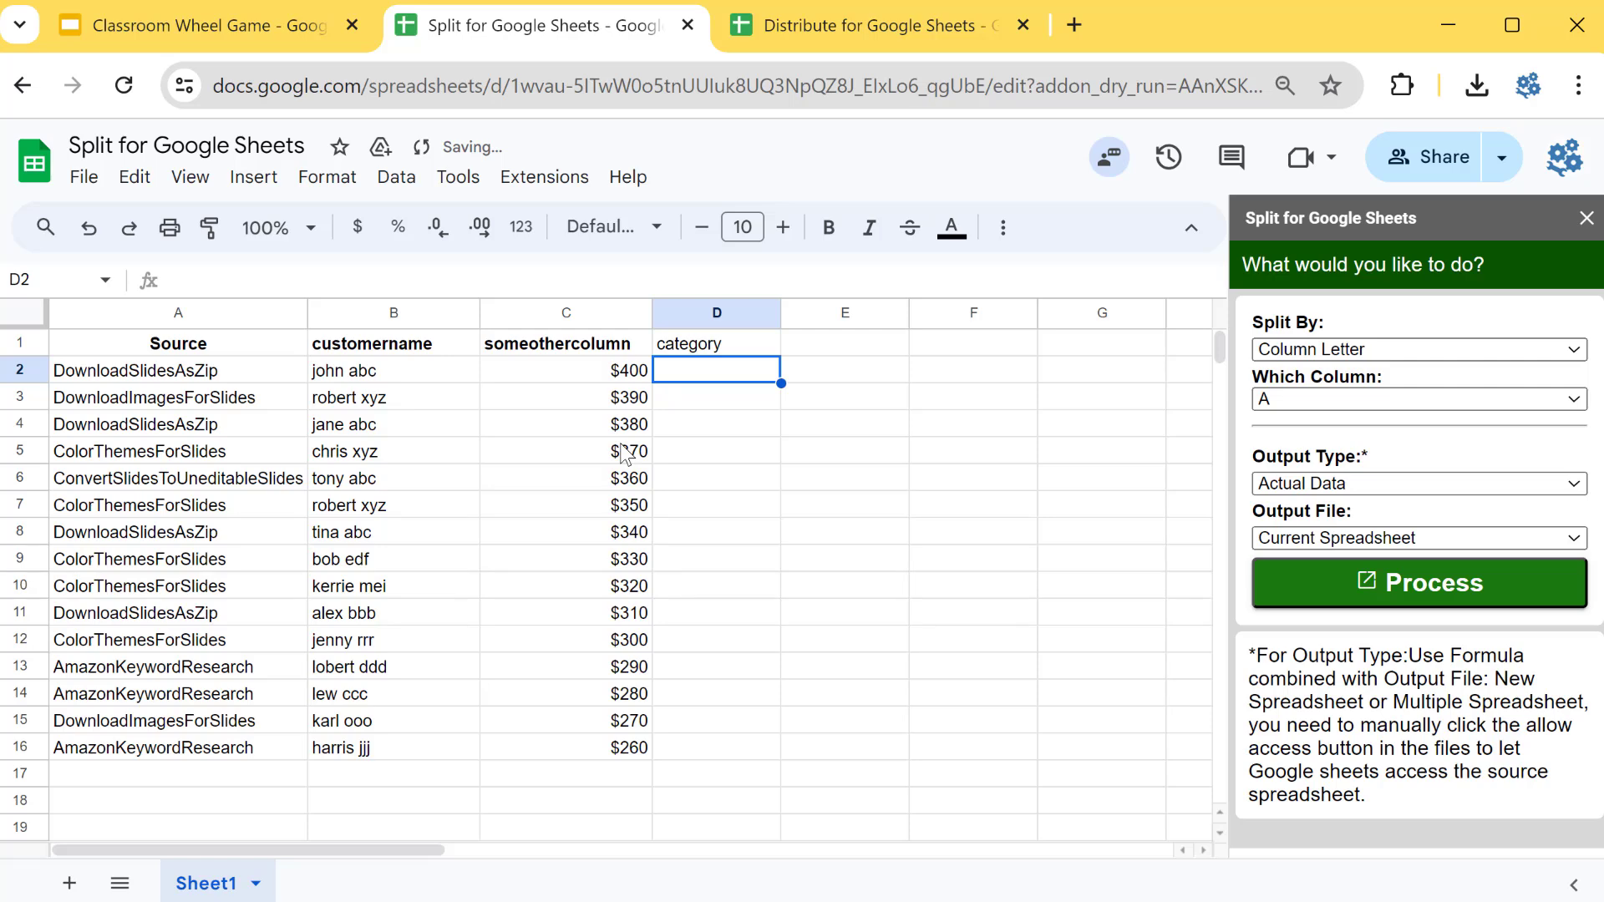
{"action": "key", "text": "Up"}
{"action": "key", "text": "Down"}
{"action": "type", "text": "a a"}
{"action": "key", "text": "Return"}
{"action": "type", "text": "a"}
{"action": "key", "text": "Return"}
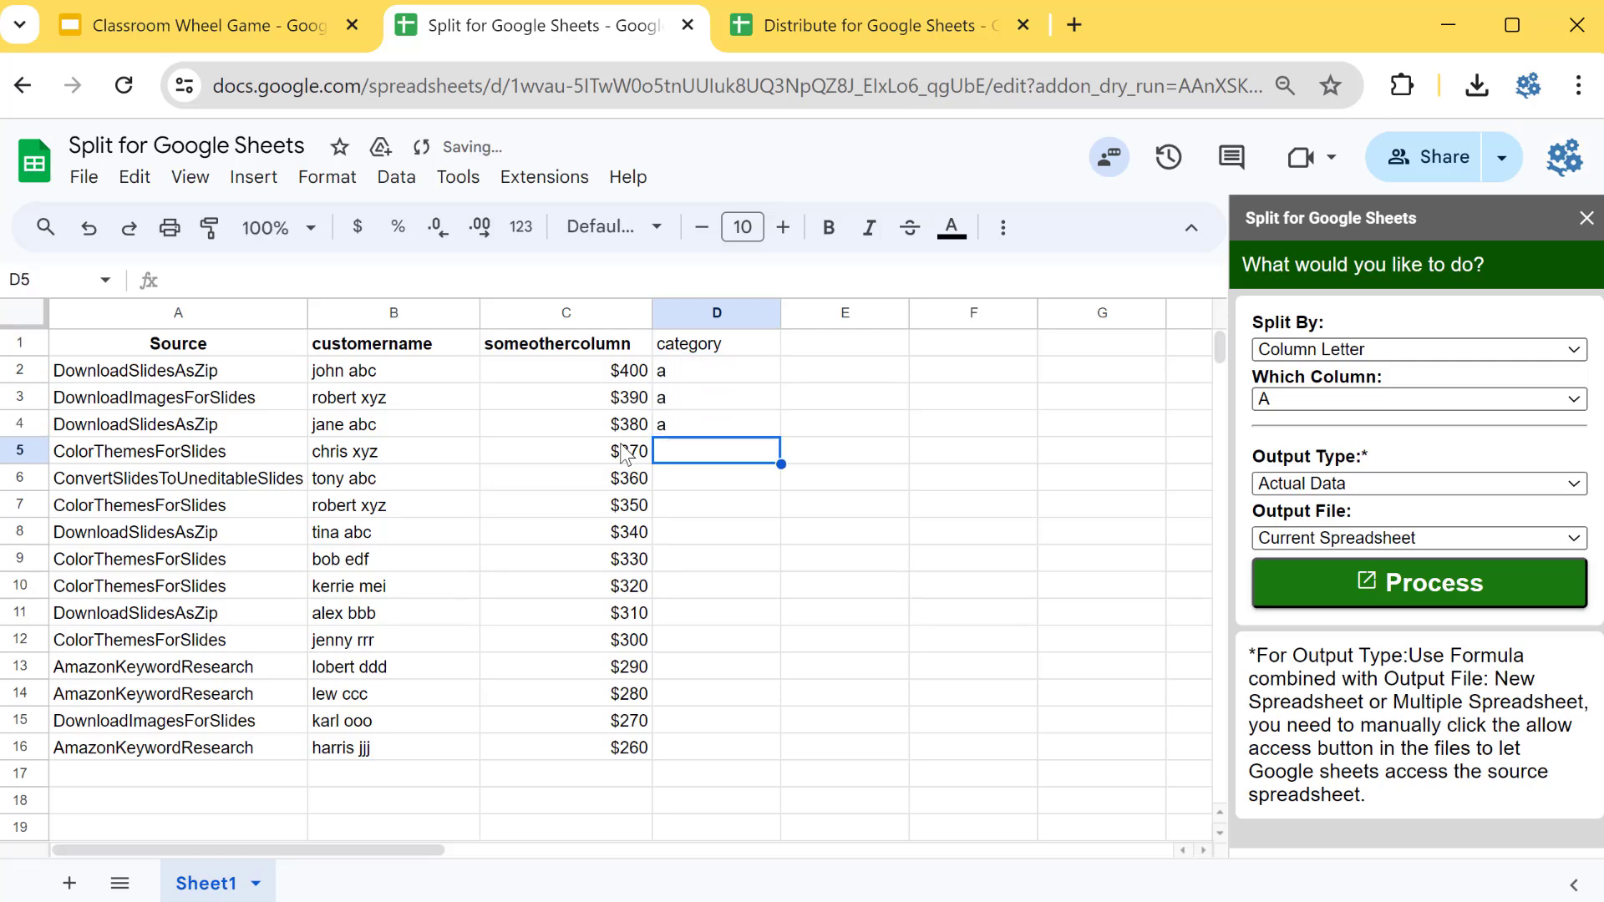
- Enter "b" as the category in cells D5 to D8
{"action": "type", "text": "b"}
{"action": "key", "text": "Return"}
{"action": "type", "text": "b"}
{"action": "key", "text": "Return"}
{"action": "type", "text": "b"}
{"action": "key", "text": "Return"}
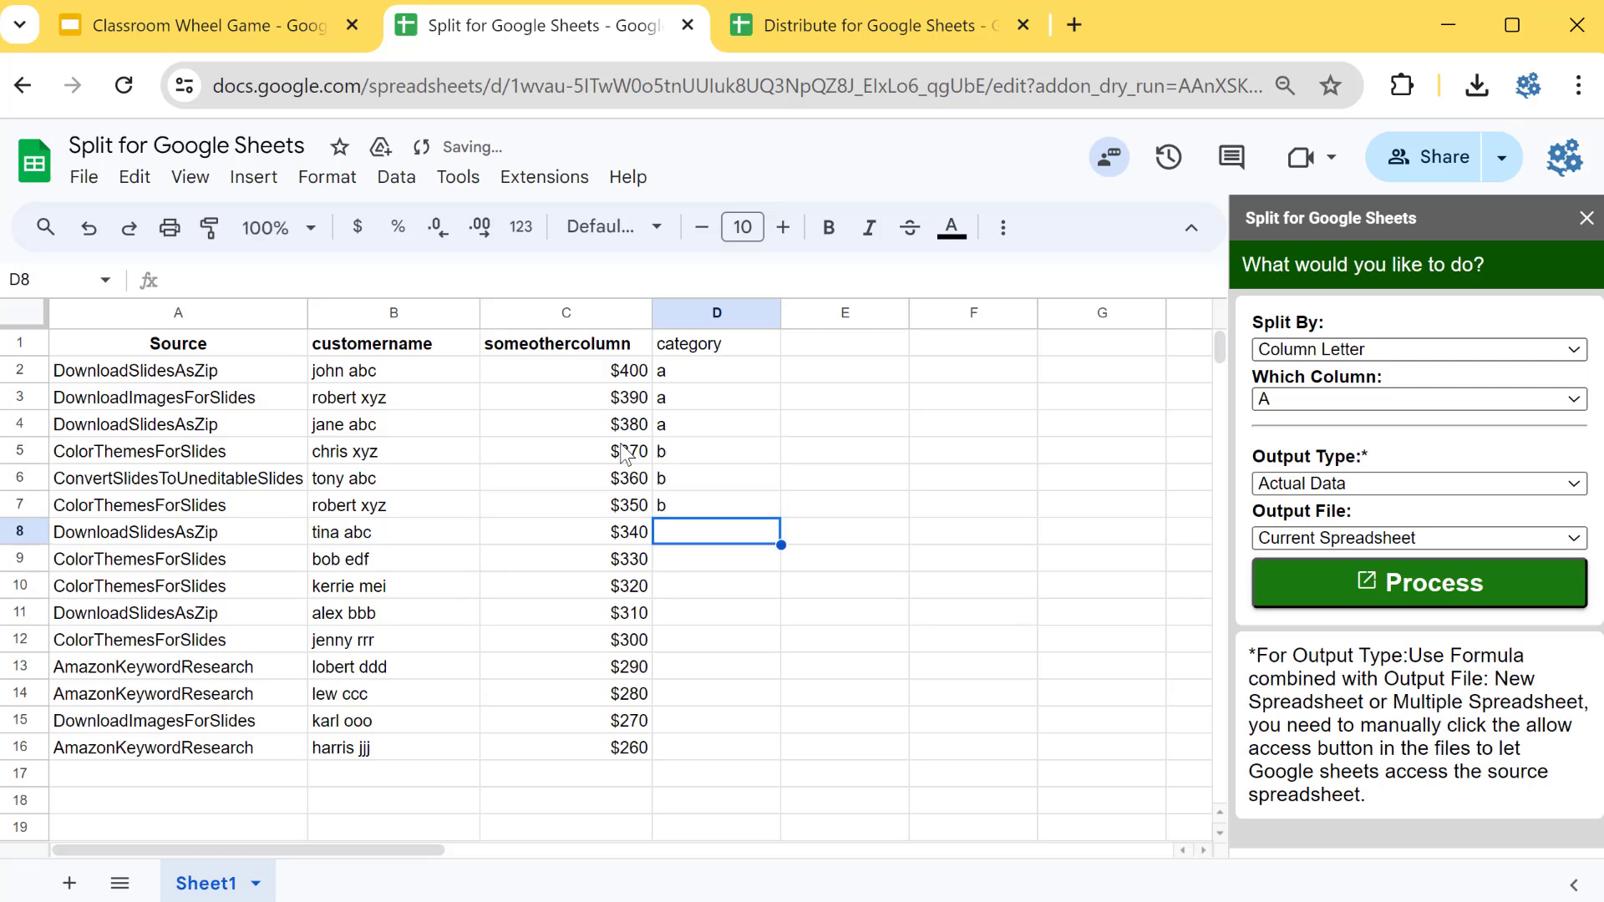
{"action": "type", "text": "b"}
{"action": "key", "text": "Return"}
- Enter "c" as the category in cells D9 to D11
{"action": "type", "text": "c"}
{"action": "key", "text": "Return"}
{"action": "type", "text": "c"}
{"action": "key", "text": "Return"}
{"action": "type", "text": "c"}
{"action": "key", "text": "Return"}
{"action": "key", "text": "Return"}
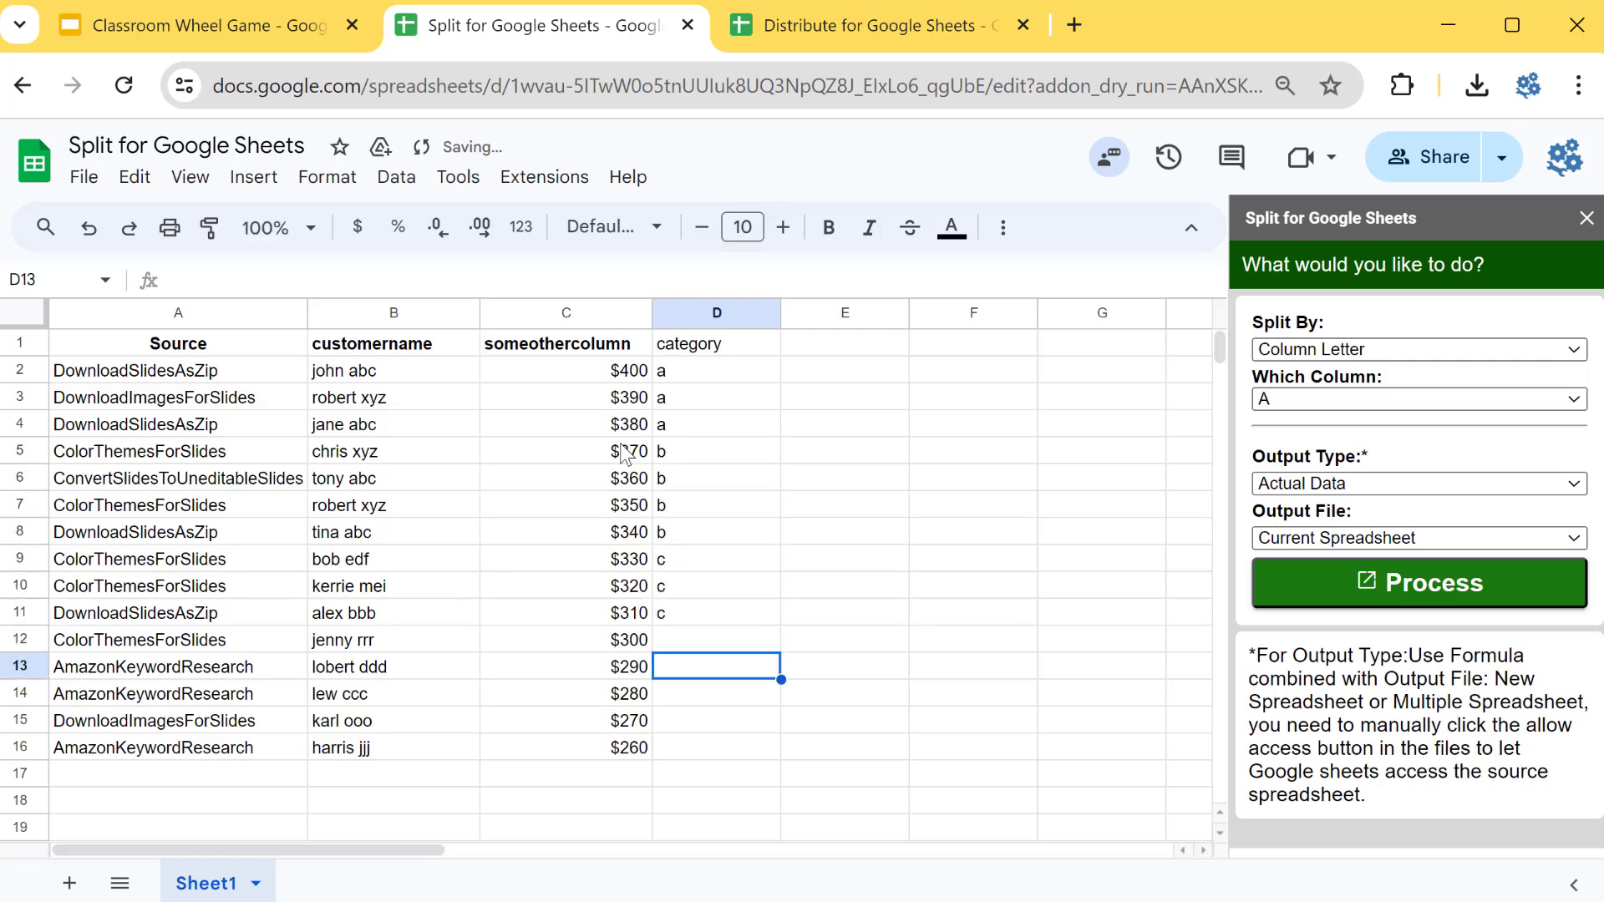
- Enter "x" as the category in cells D12 to D16
{"action": "key", "text": "Up"}
{"action": "type", "text": "x"}
{"action": "key", "text": "Return"}
{"action": "type", "text": "x"}
{"action": "key", "text": "Return"}
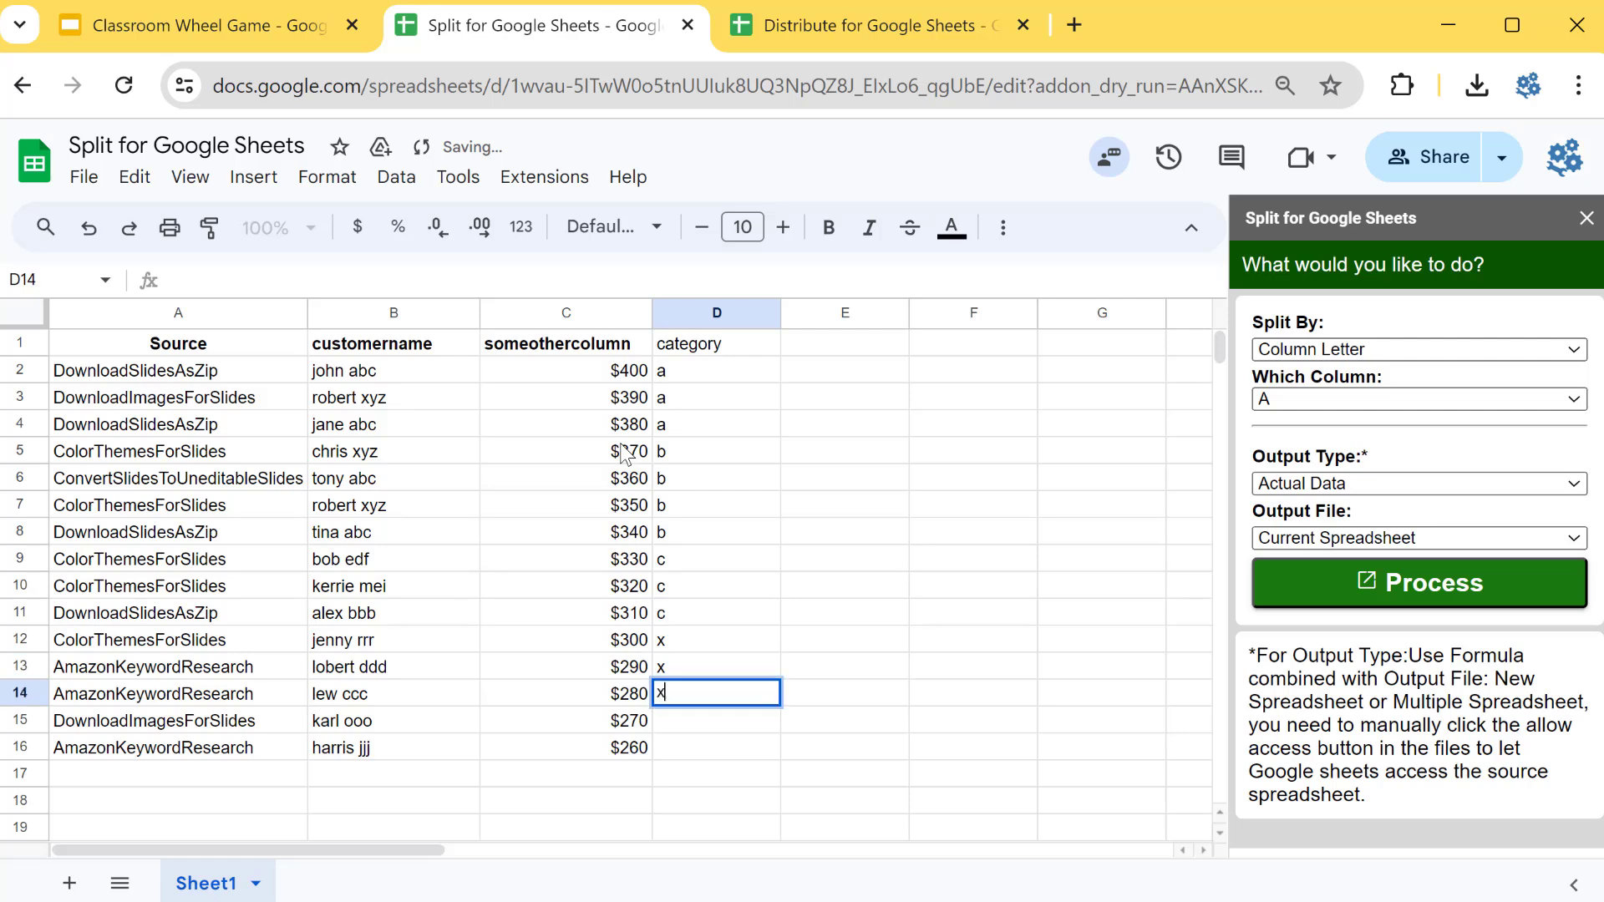
{"action": "type", "text": "x"}
{"action": "key", "text": "Return"}
{"action": "type", "text": "x"}
{"action": "key", "text": "Return"}
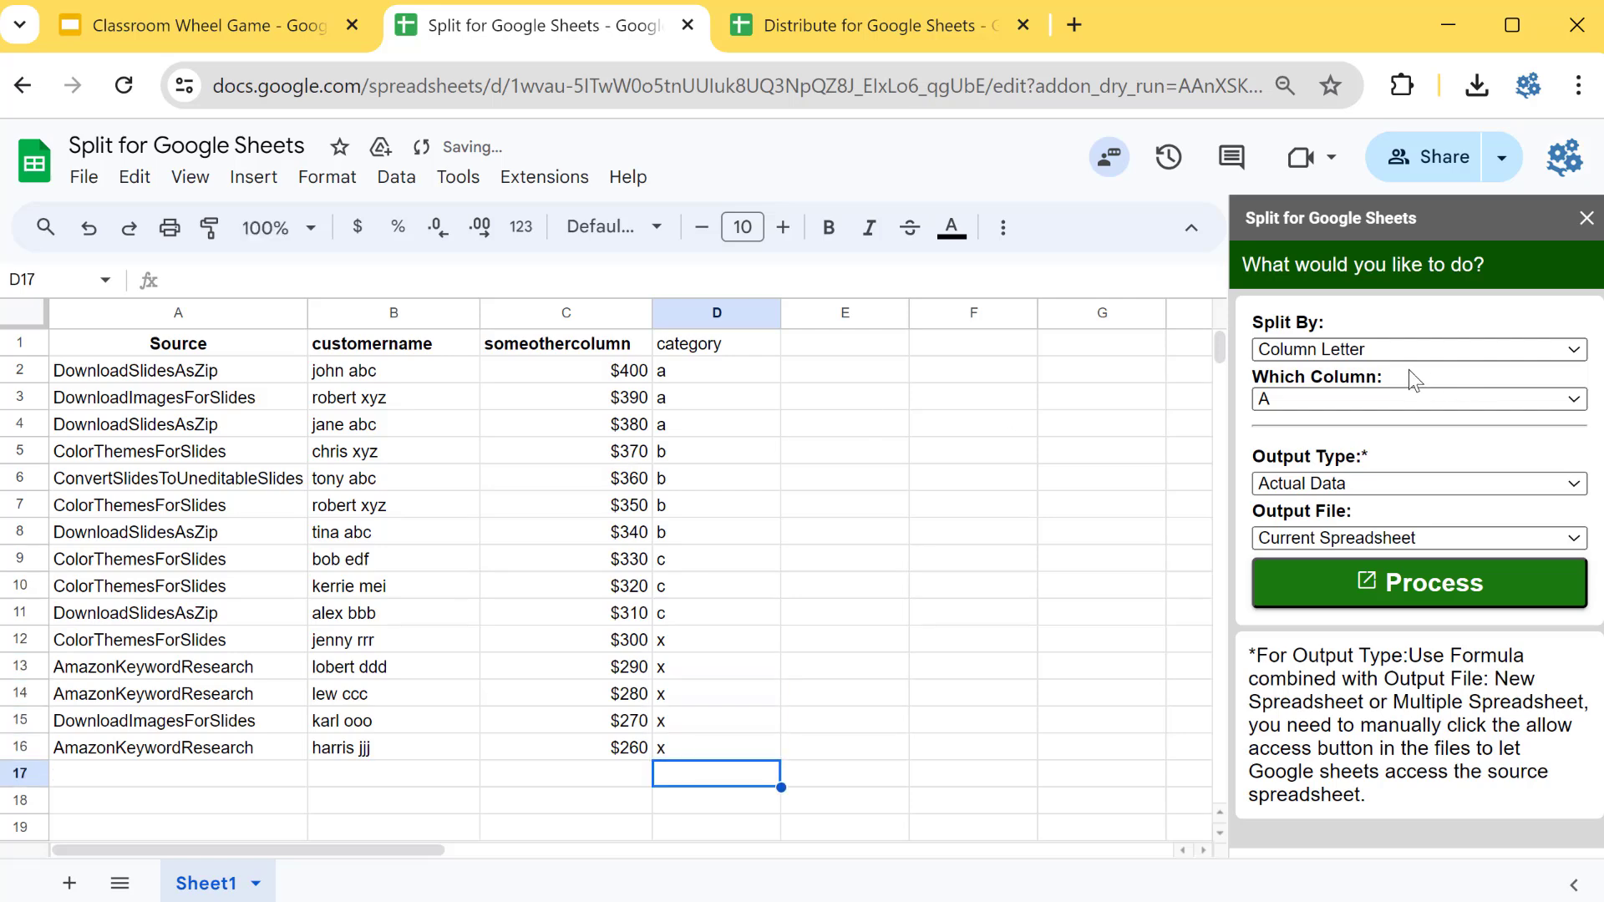
- Refresh the column list by switching to Row Count and back to Column Letter, and split by column D into the current spreadsheet
{"action": "left_click", "coordinate": [1405, 347]}
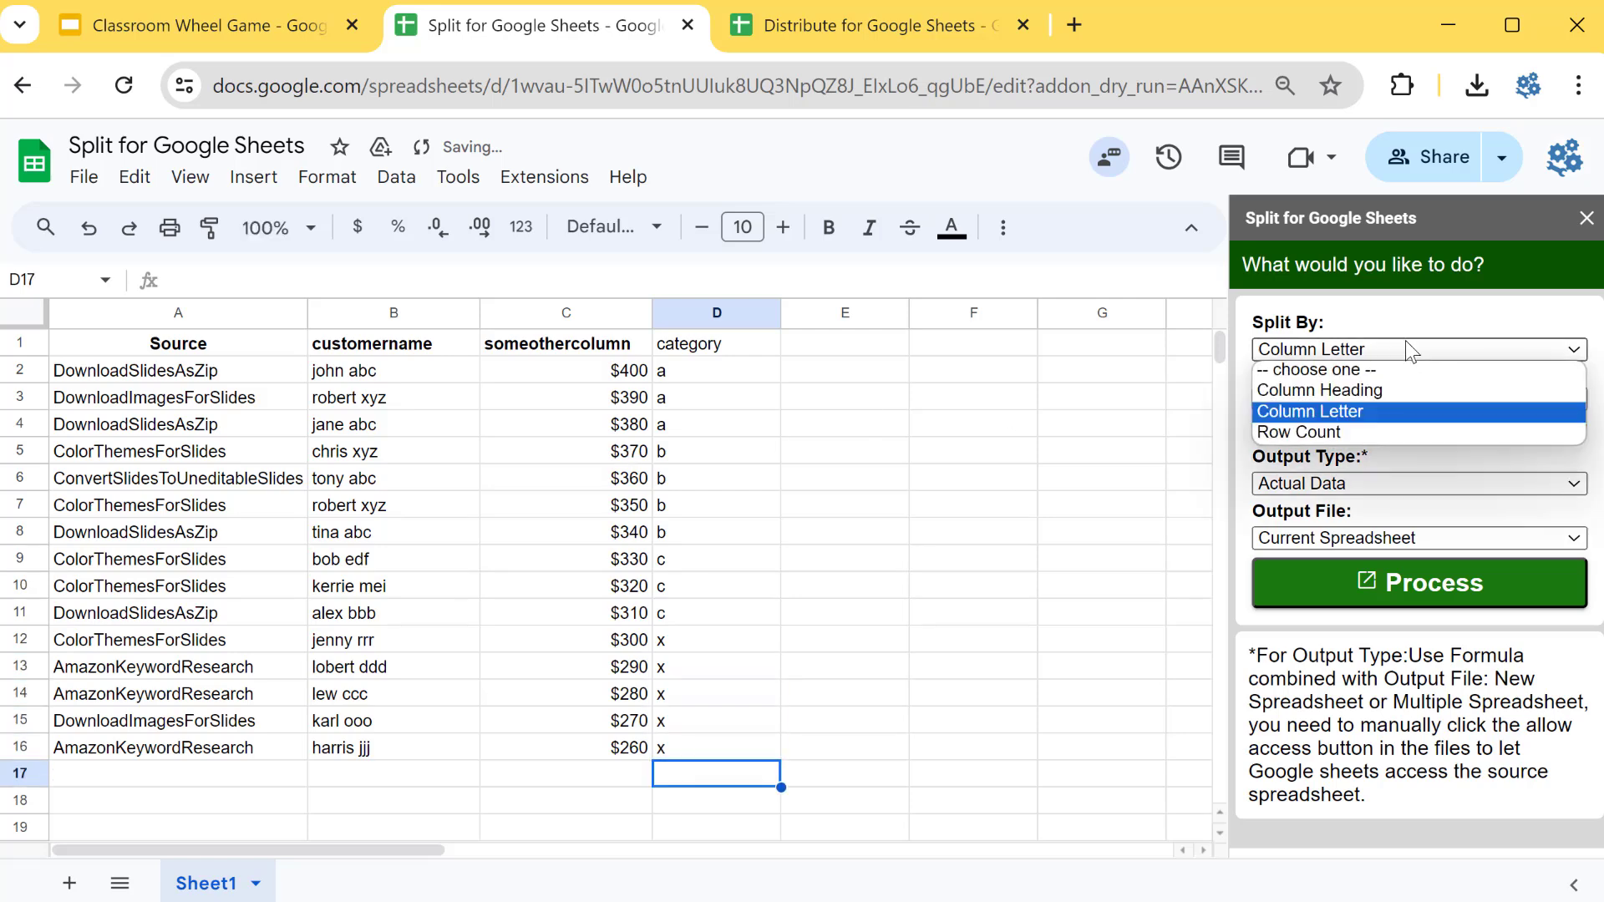
{"action": "left_click", "coordinate": [1360, 433]}
{"action": "left_click", "coordinate": [1308, 350]}
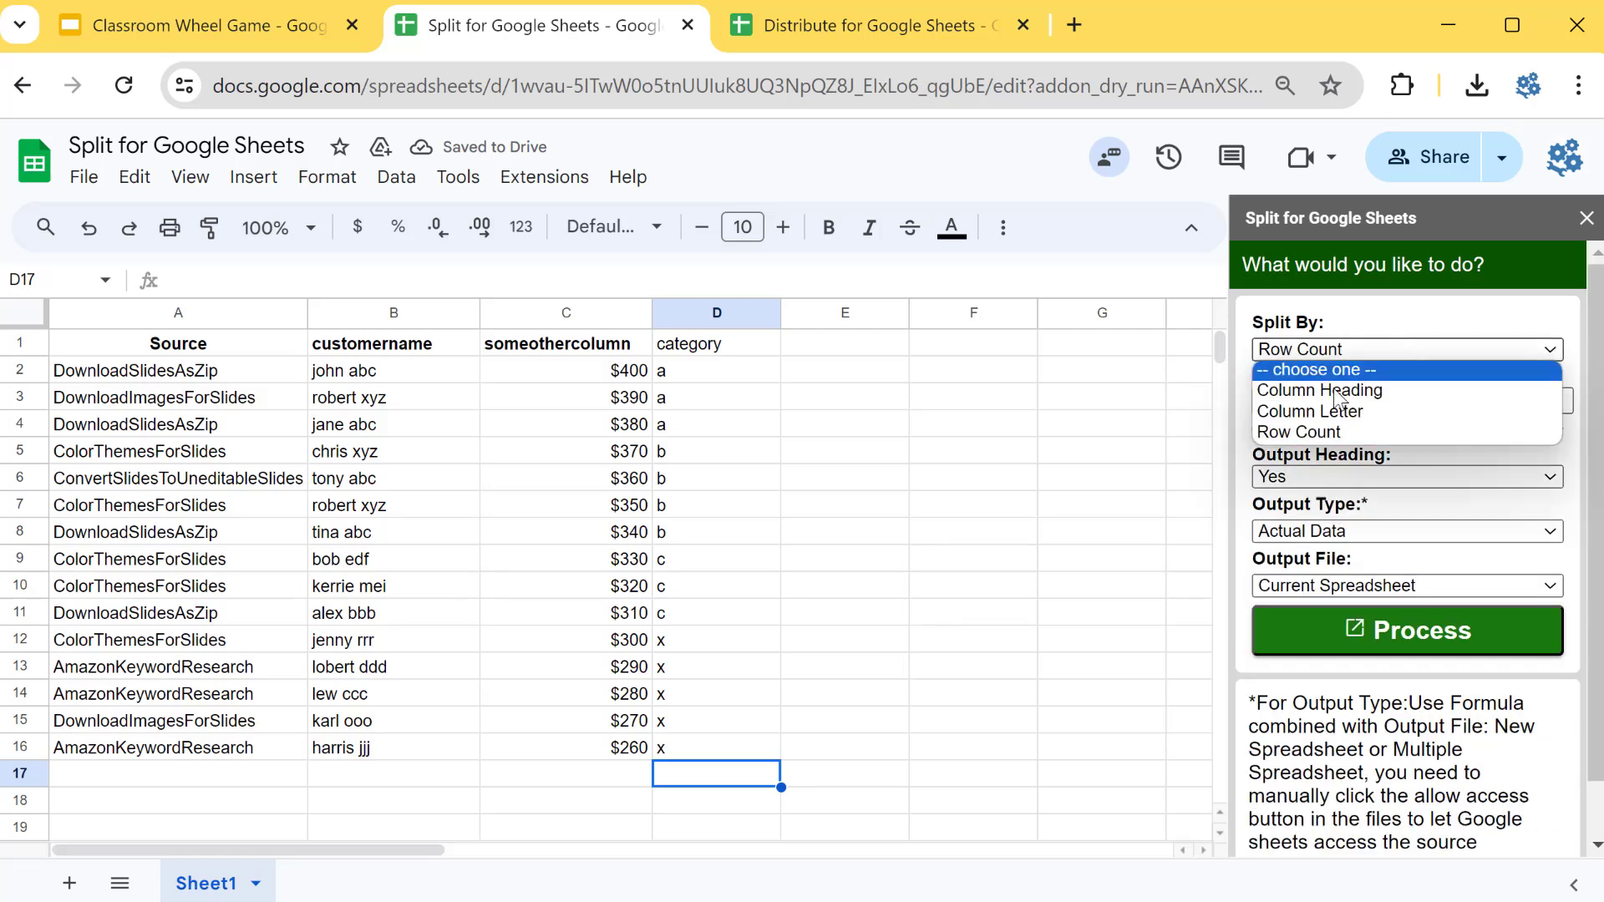
{"action": "left_click", "coordinate": [1337, 413]}
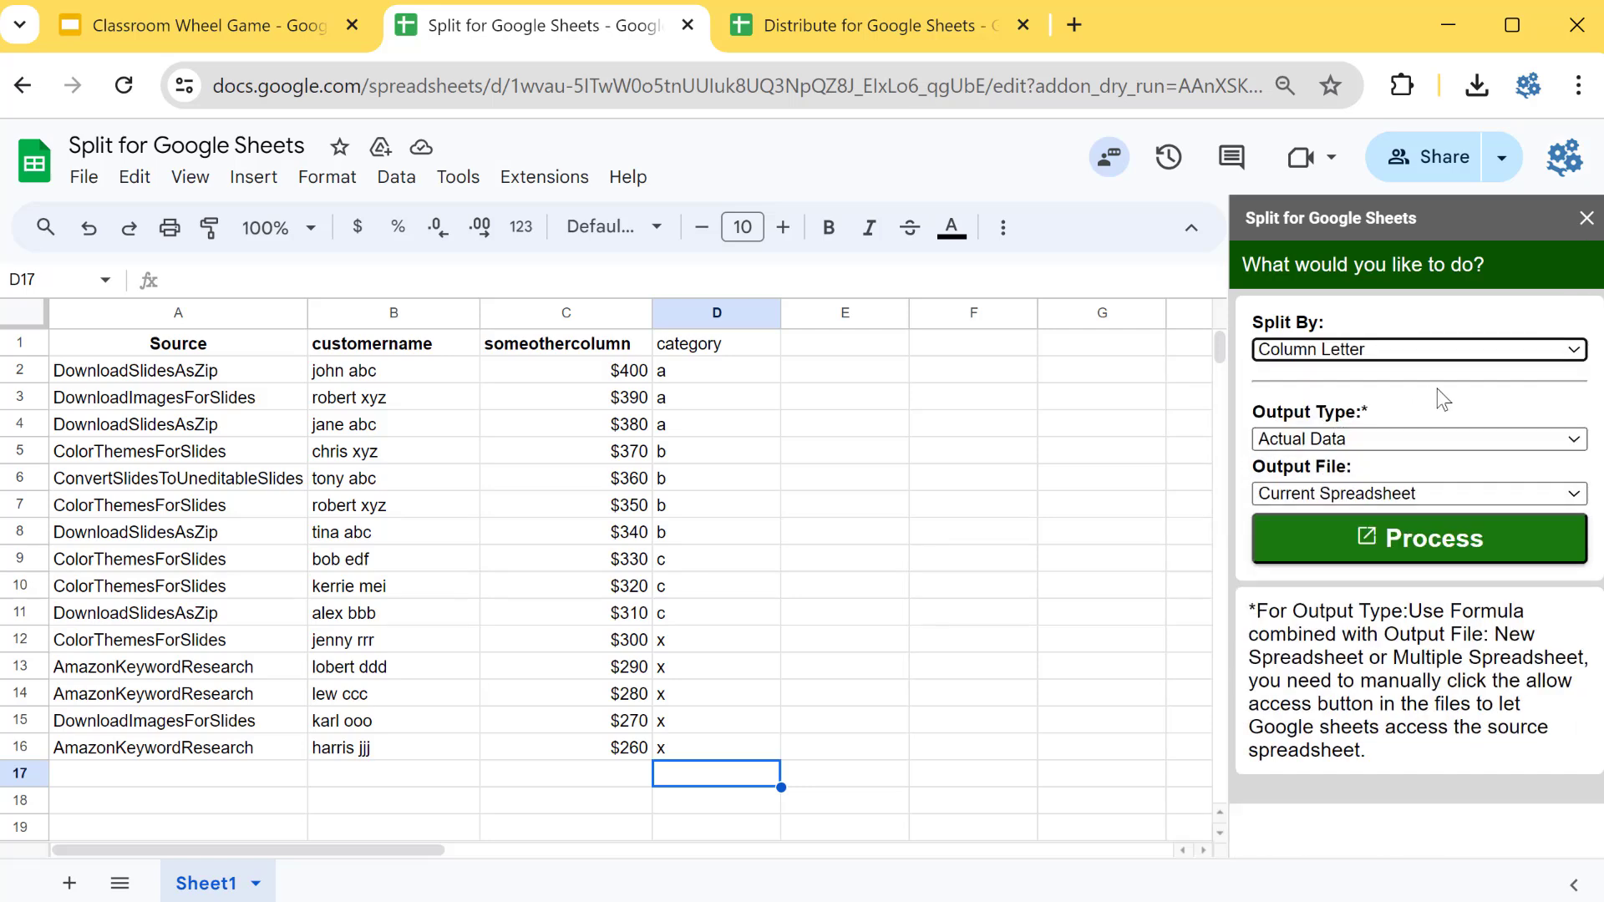
{"action": "left_click_drag", "start_coordinate": [1339, 378], "coordinate": [1335, 393]}
{"action": "left_click", "coordinate": [1335, 394]}
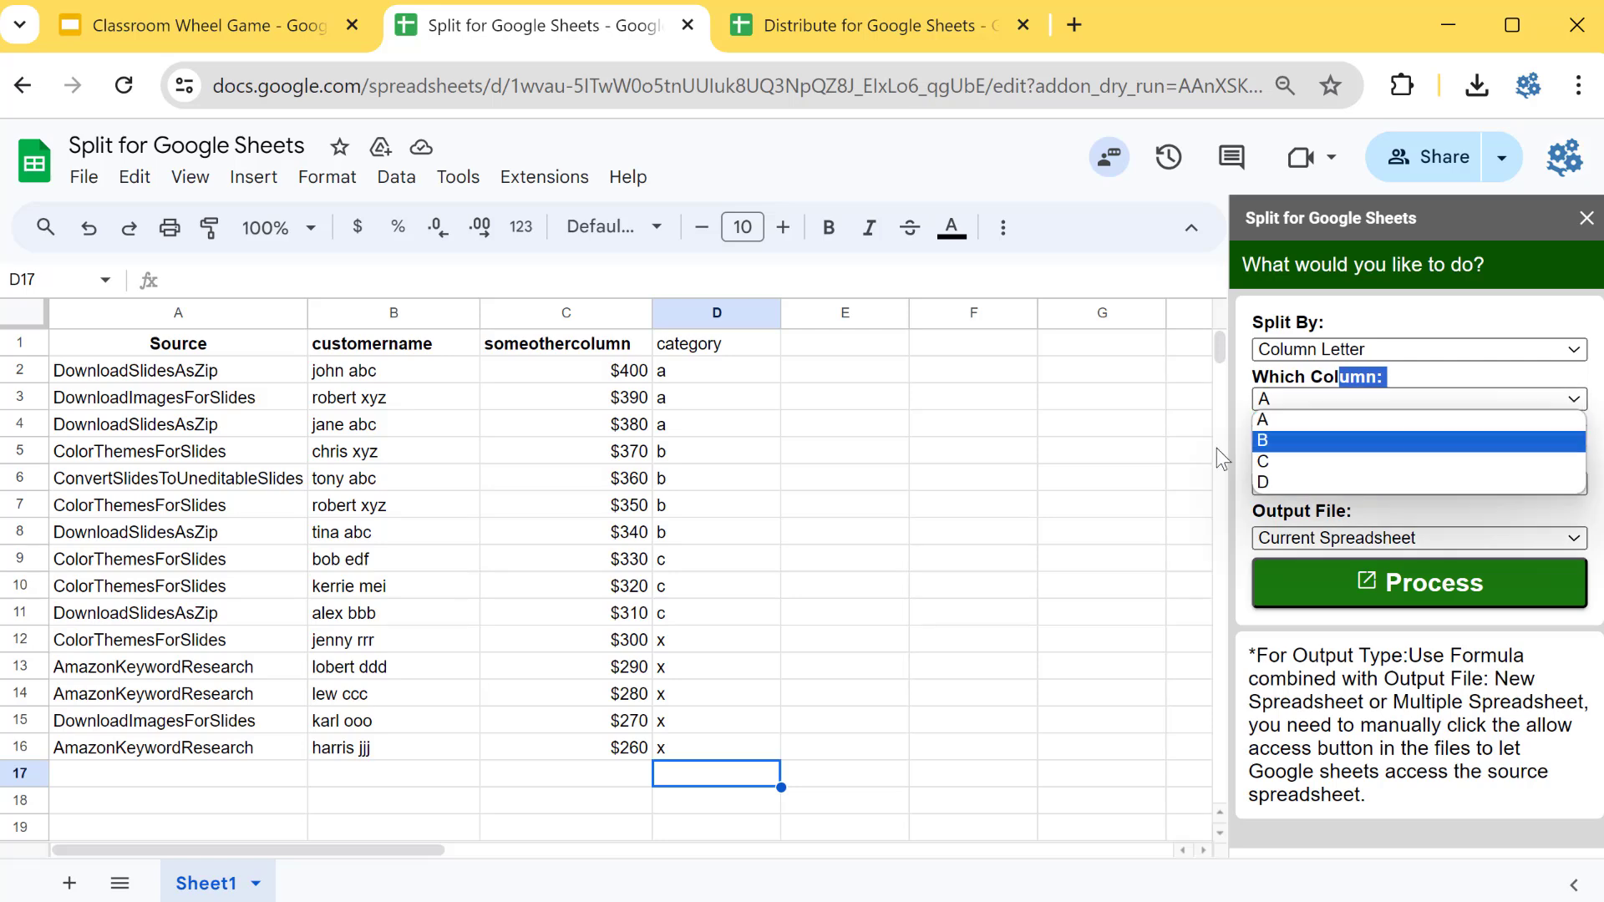
{"action": "left_click", "coordinate": [1316, 488]}
{"action": "left_click", "coordinate": [1416, 584]}
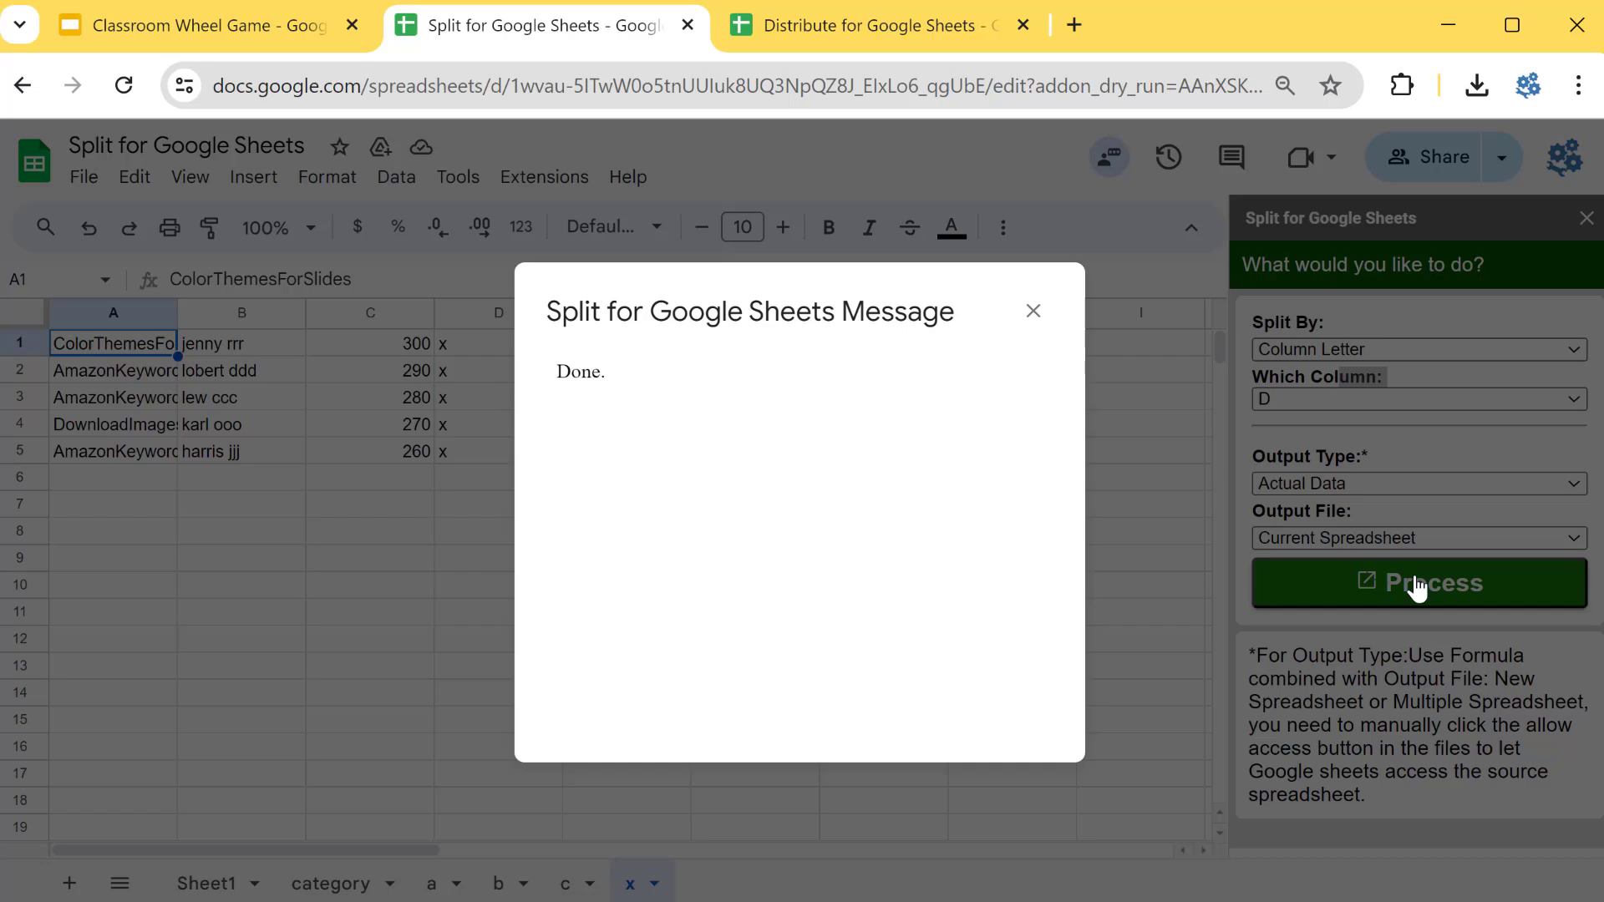
{"action": "left_click", "coordinate": [1034, 312]}
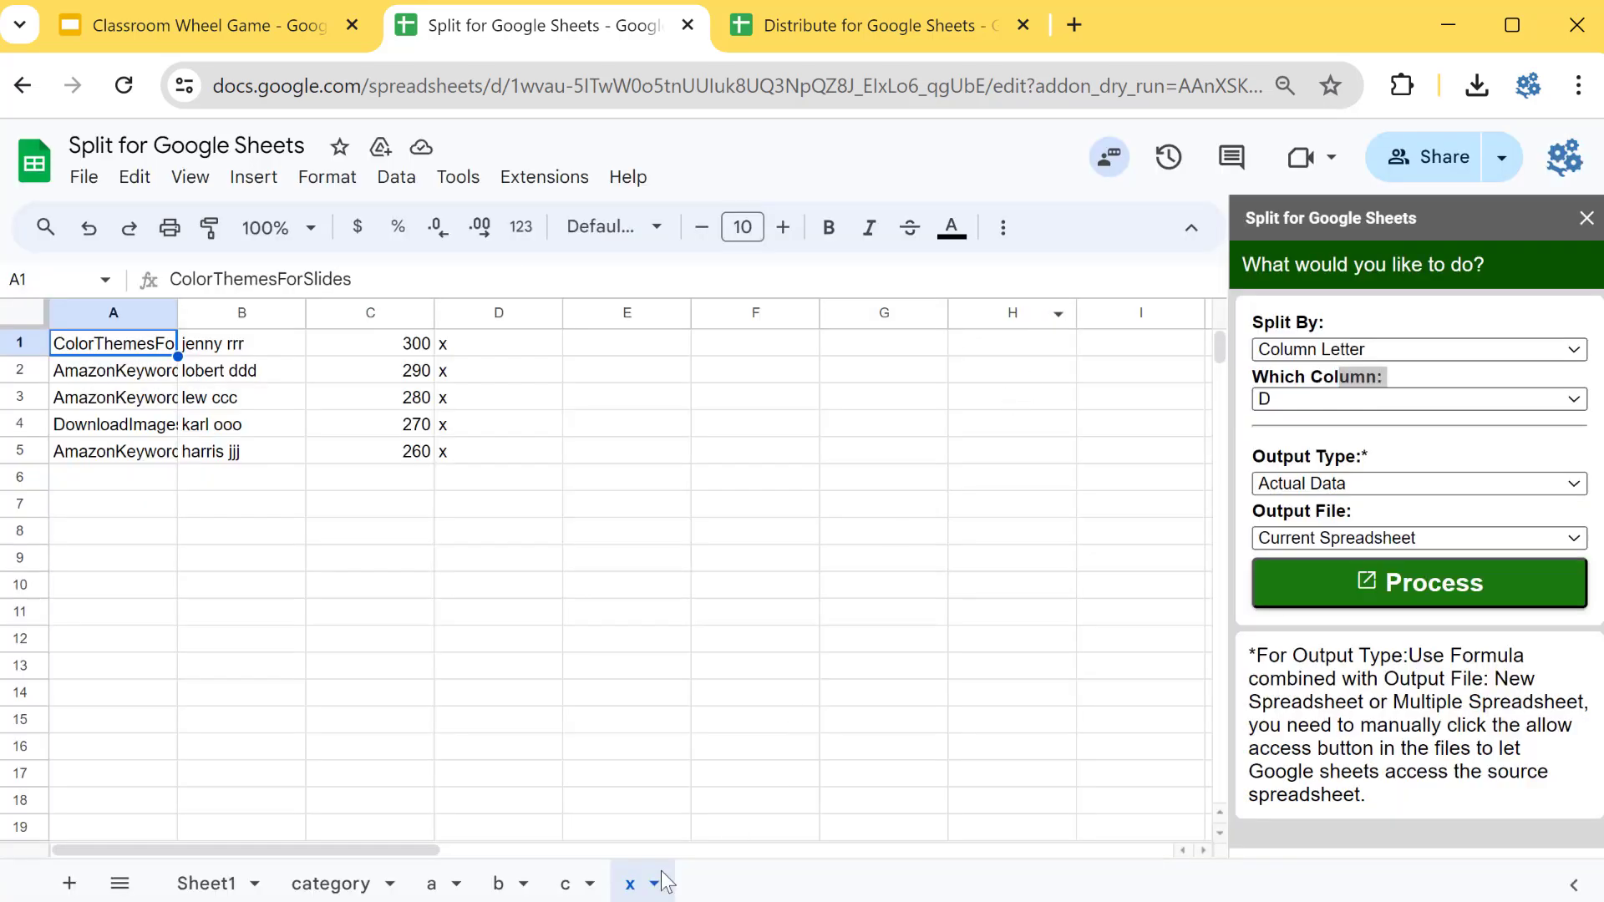
- Examine the rows in the split sheets a, b, c and x
{"action": "left_click", "coordinate": [566, 883]}
{"action": "left_click", "coordinate": [498, 883]}
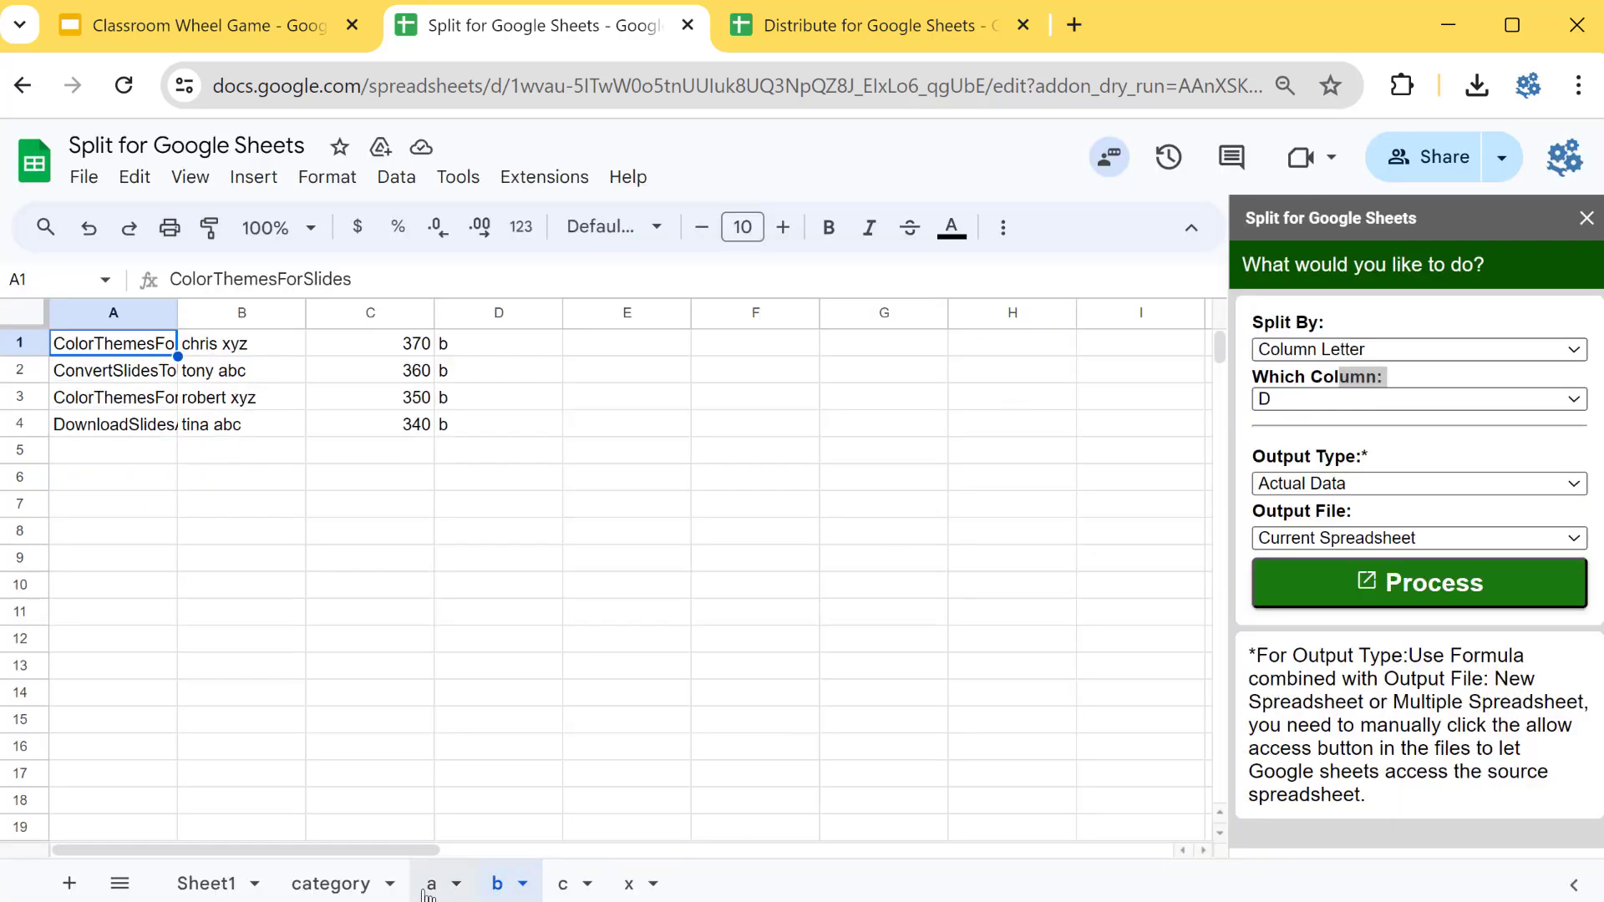
{"action": "left_click", "coordinate": [429, 887]}
{"action": "left_click", "coordinate": [501, 888]}
{"action": "left_click", "coordinate": [565, 885]}
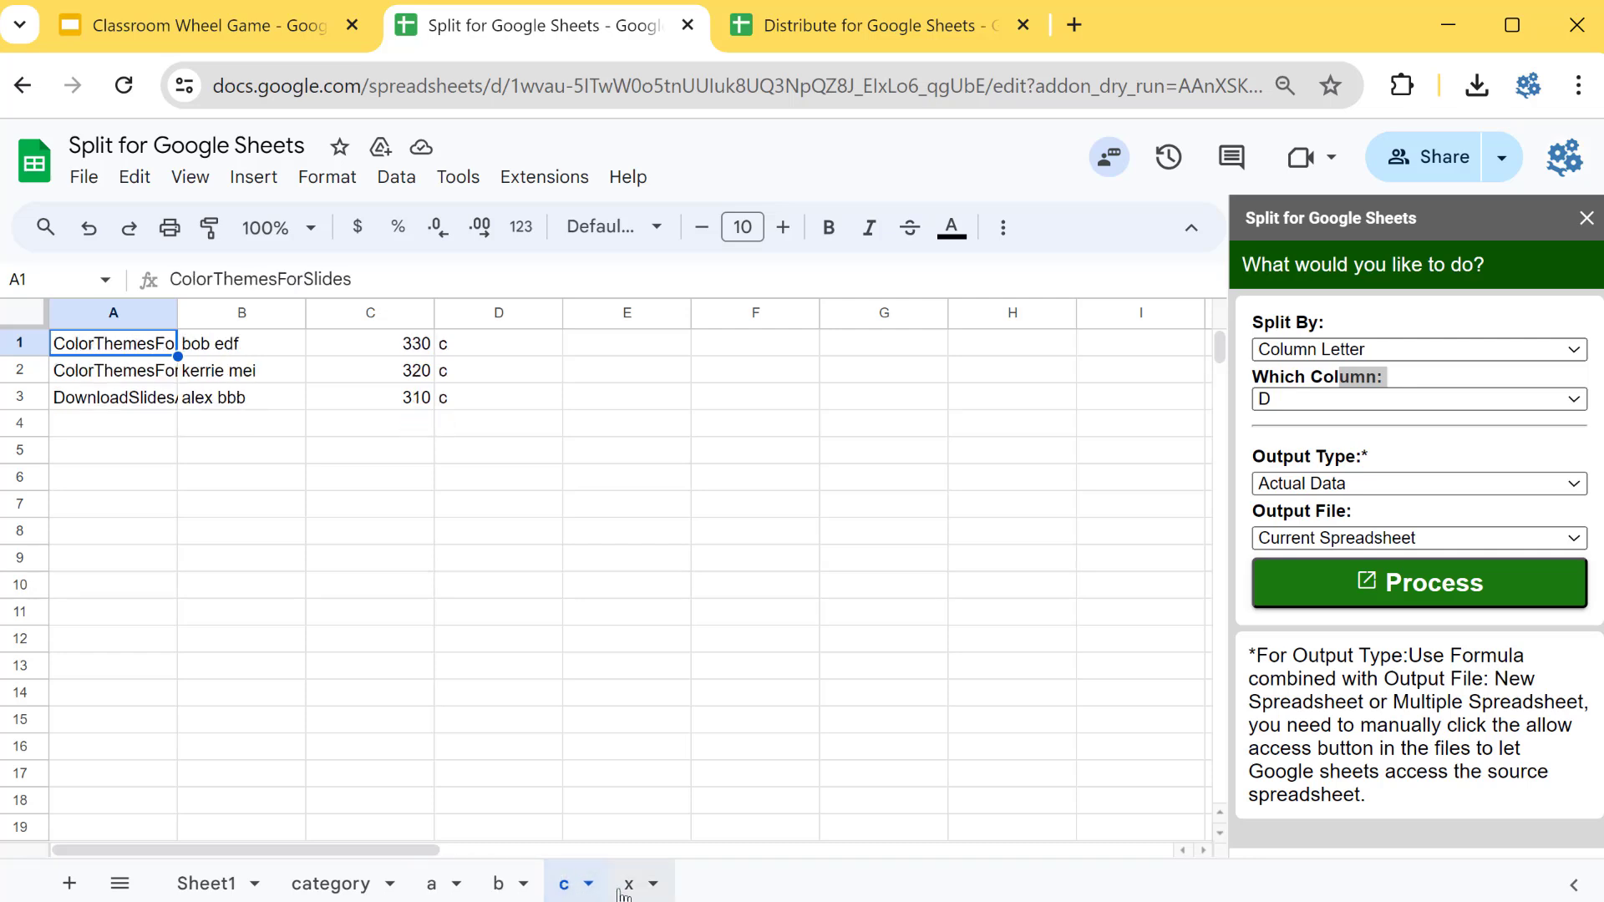
{"action": "left_click", "coordinate": [625, 886]}
{"action": "left_click", "coordinate": [781, 555]}
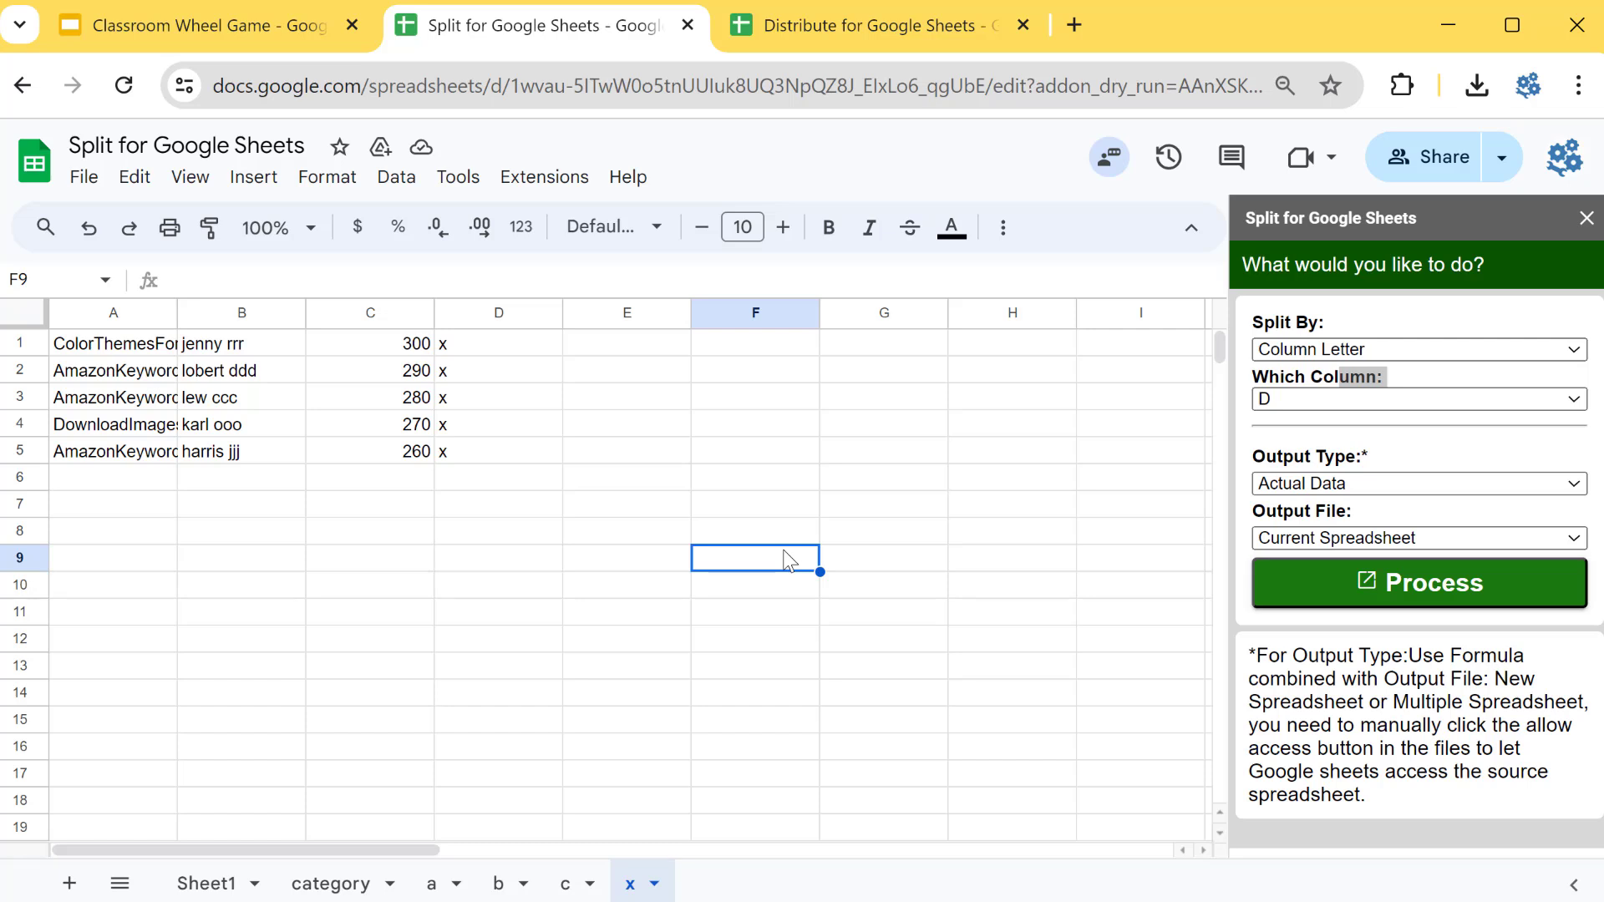
{"action": "left_click", "coordinate": [847, 614]}
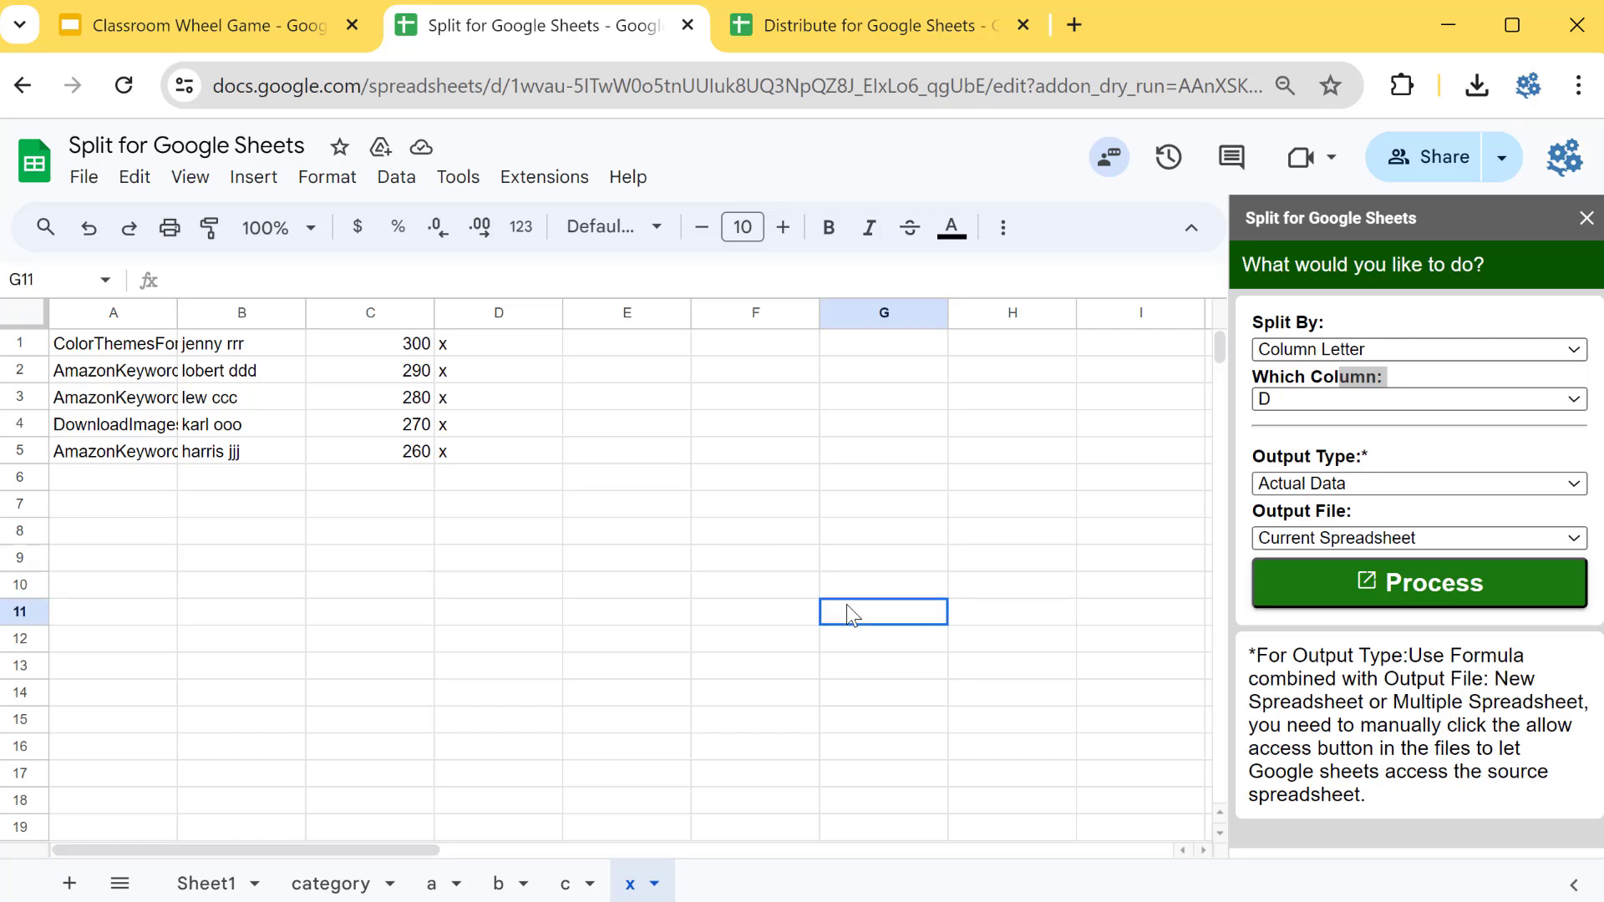